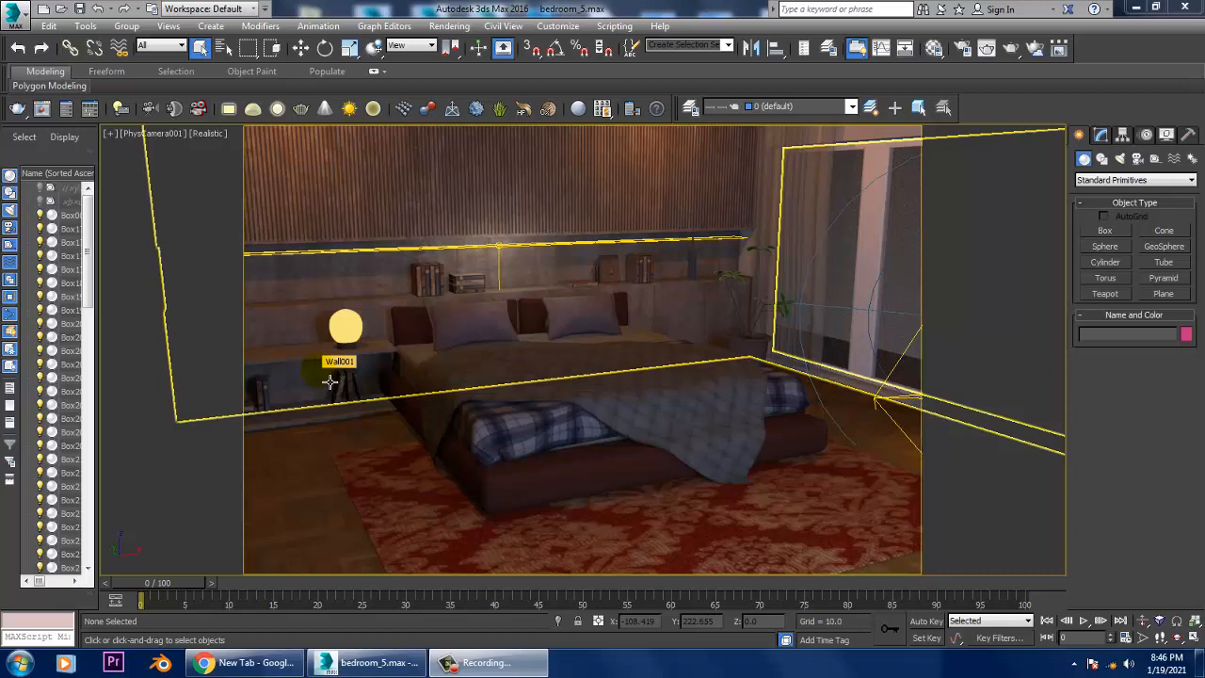
View the rendered image rend from the pass folder, and close it after inspecting it.
click(450, 26)
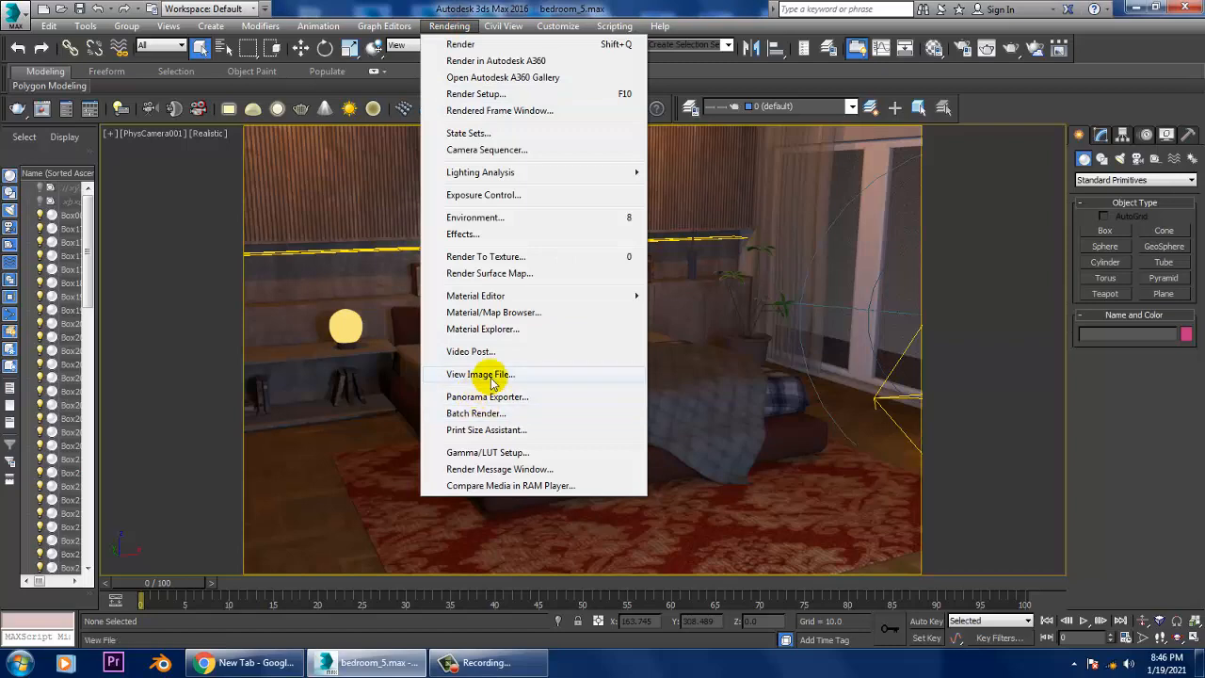
click(480, 375)
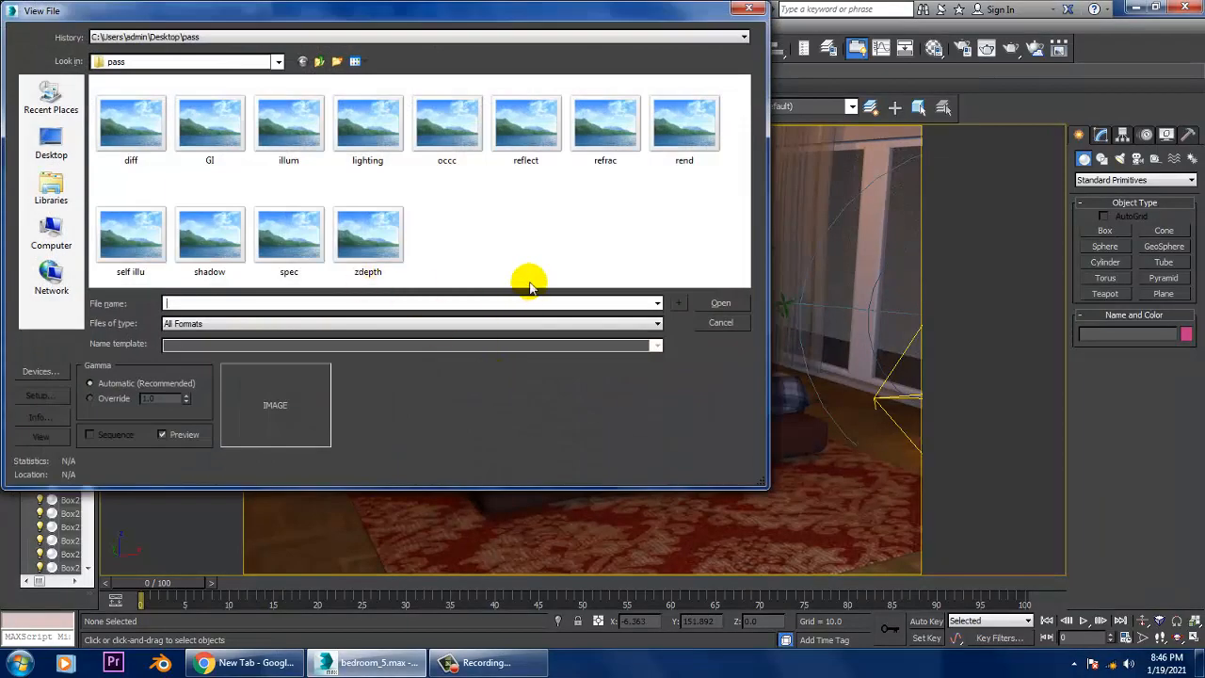
click(681, 132)
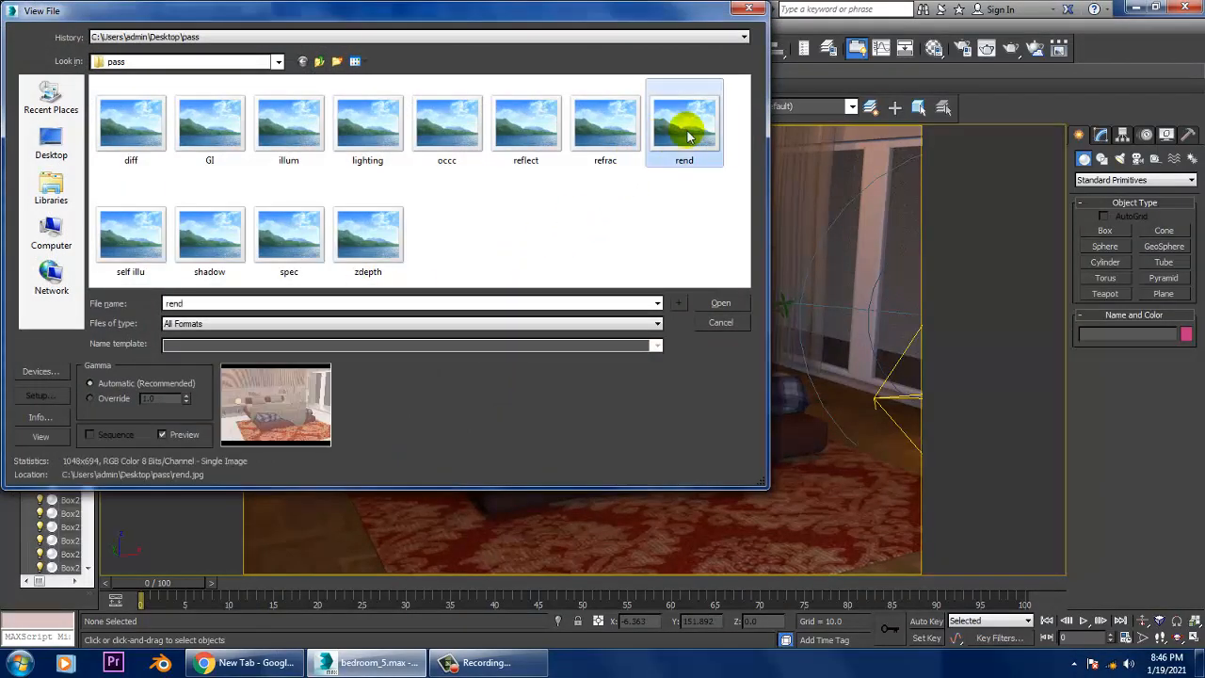
double_click(685, 131)
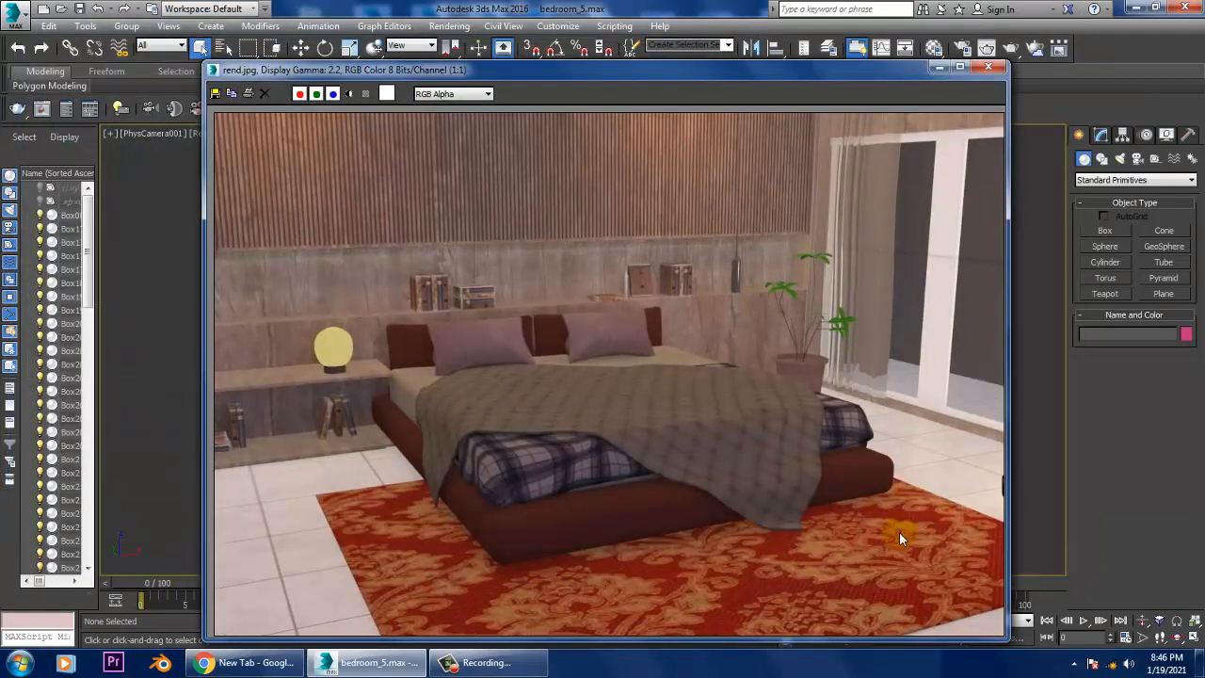
click(988, 68)
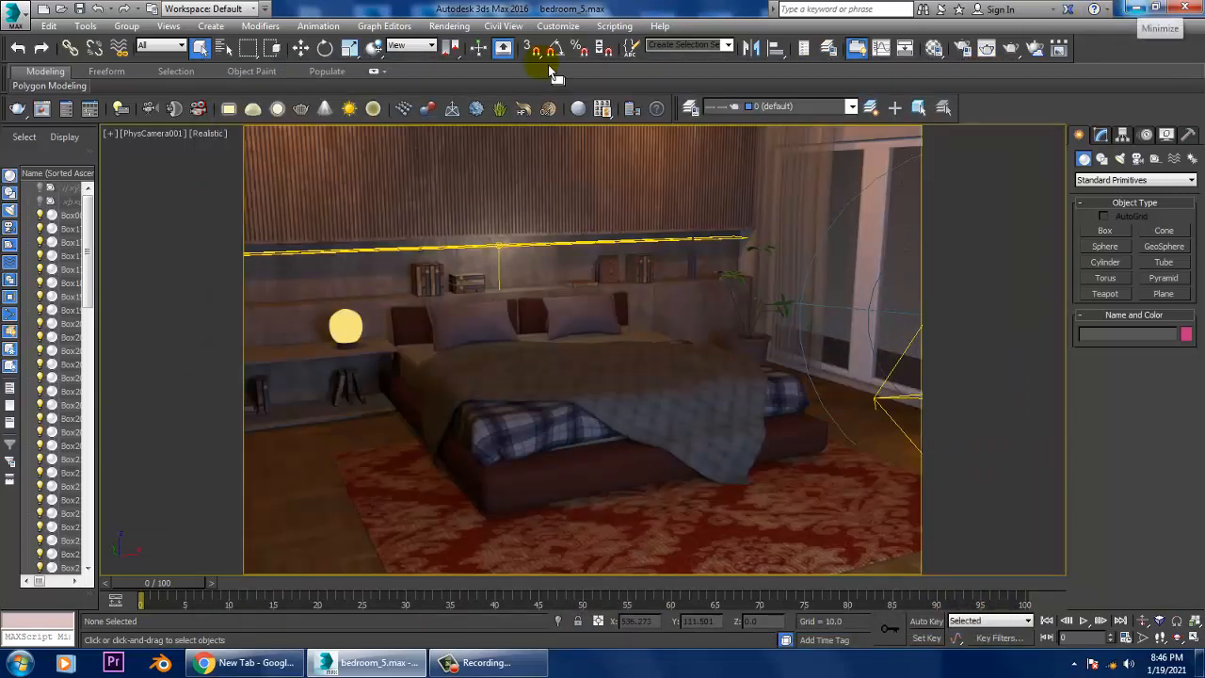
Review the list of V-Ray render elements in the render setup, and minimize the dialog.
click(439, 26)
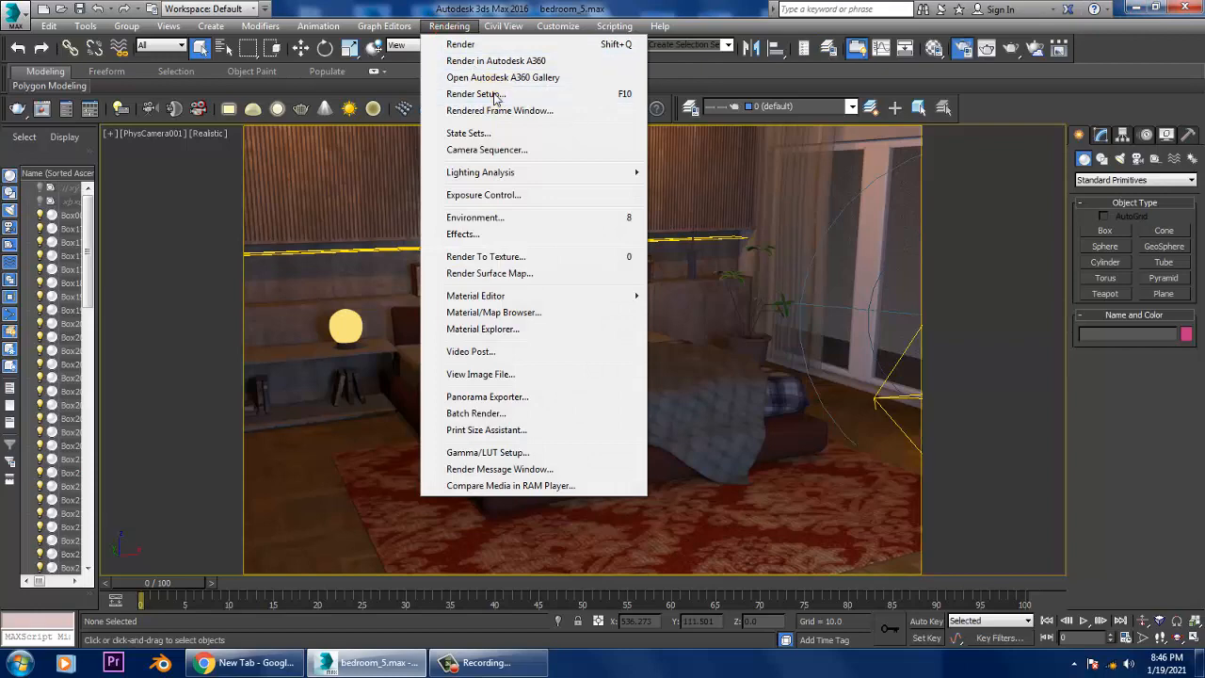
click(466, 92)
click(872, 232)
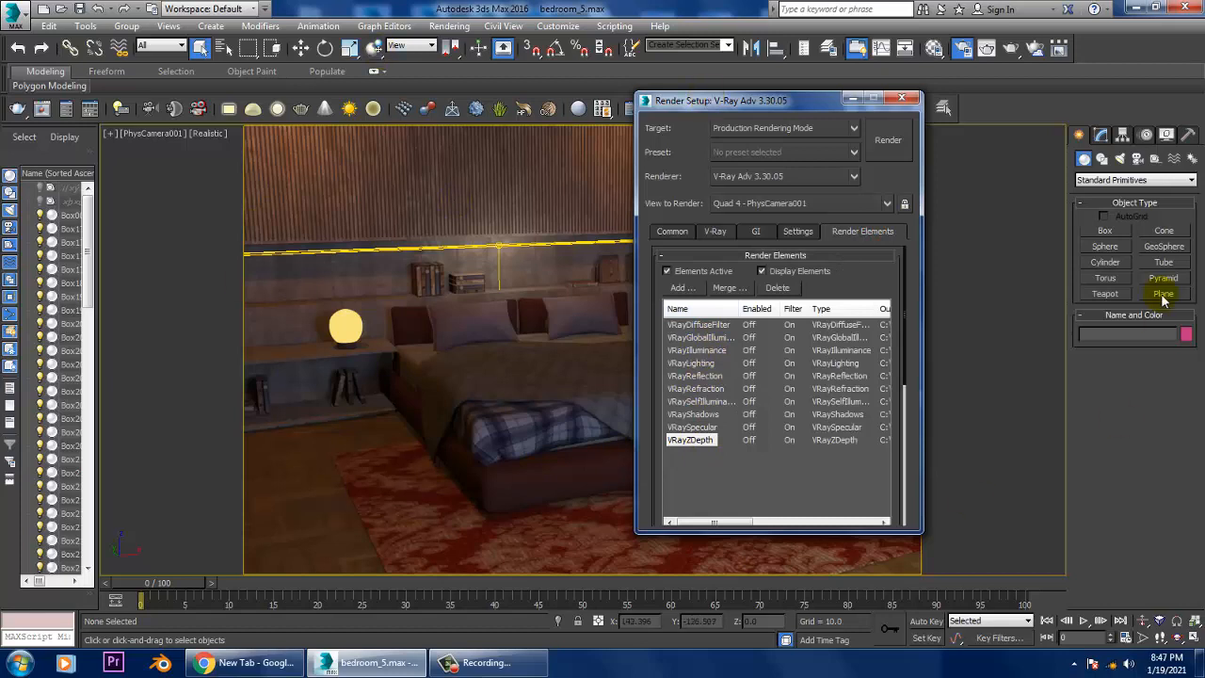
click(850, 100)
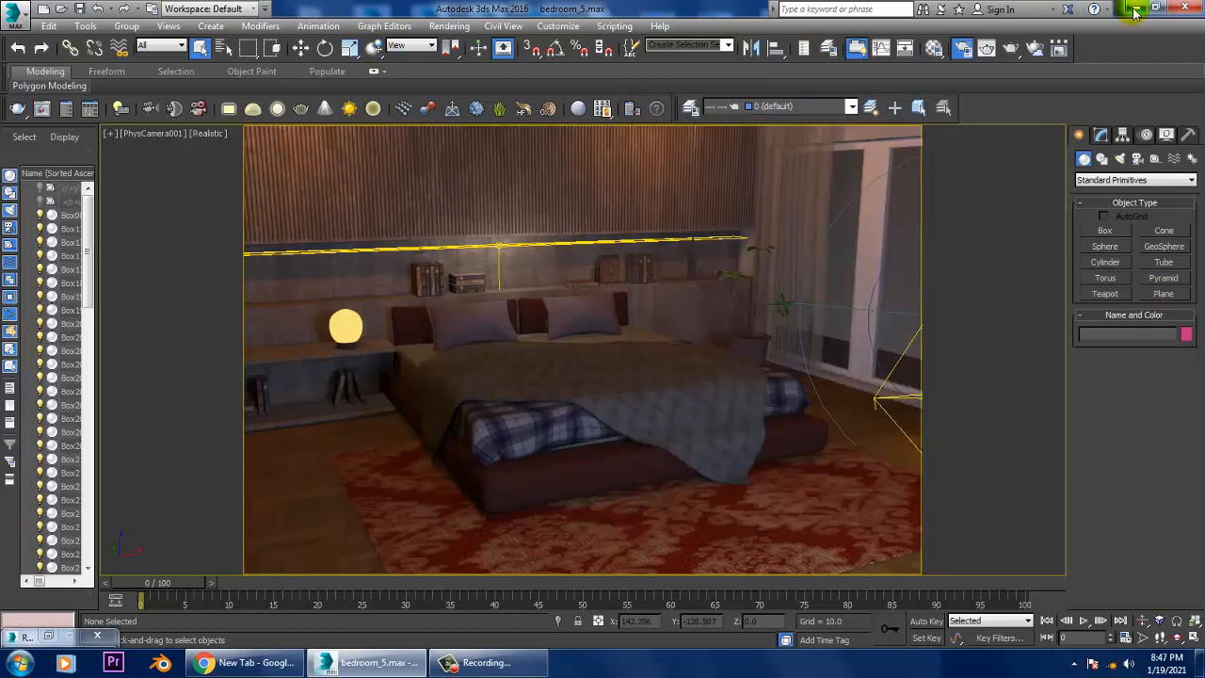
Switch from 3ds Max to Adobe Photoshop CC 2015 and maximize its window.
click(1134, 10)
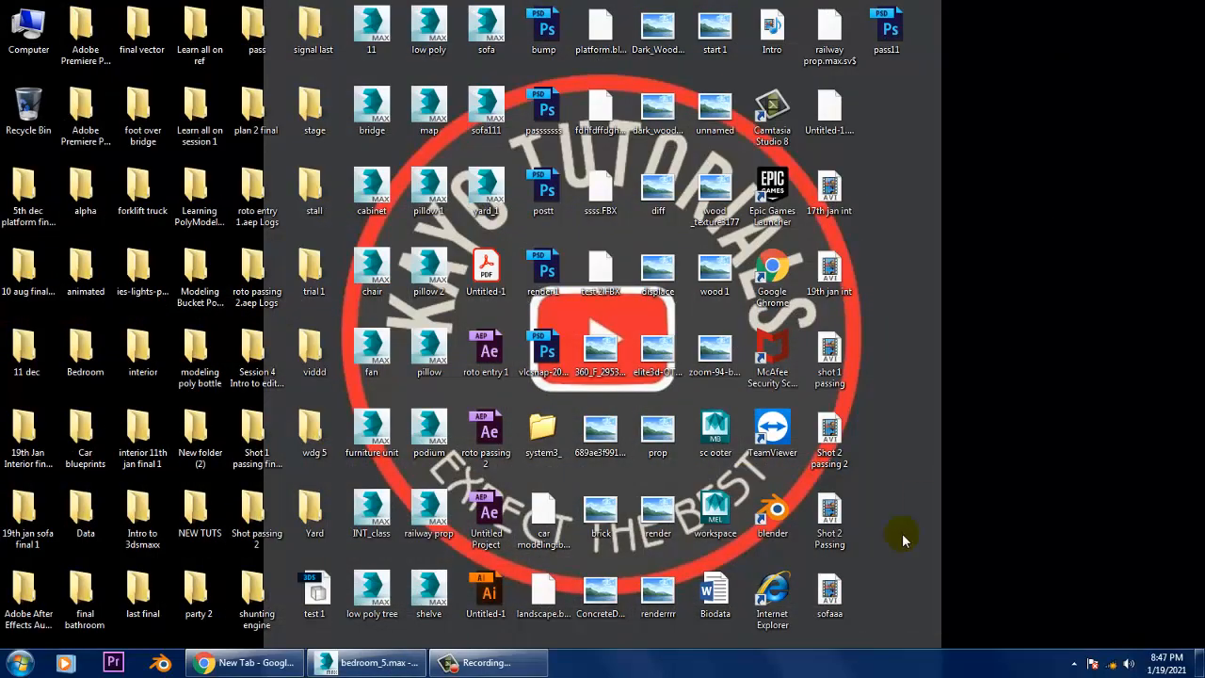
click(20, 663)
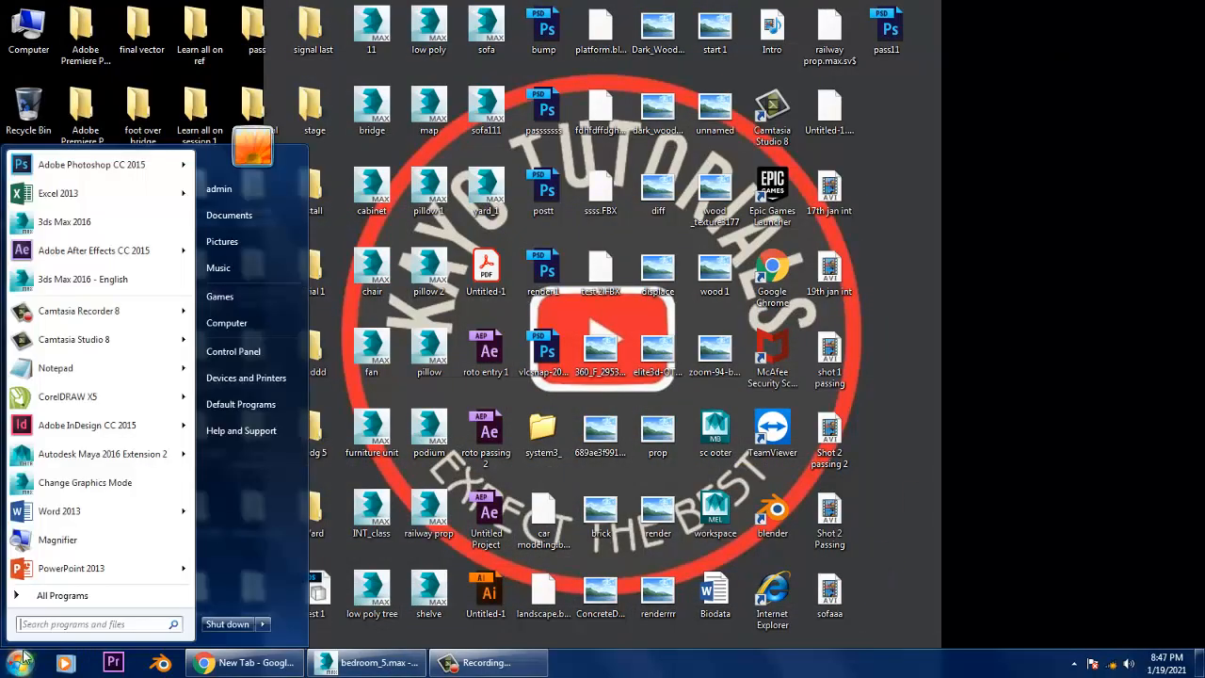
click(85, 168)
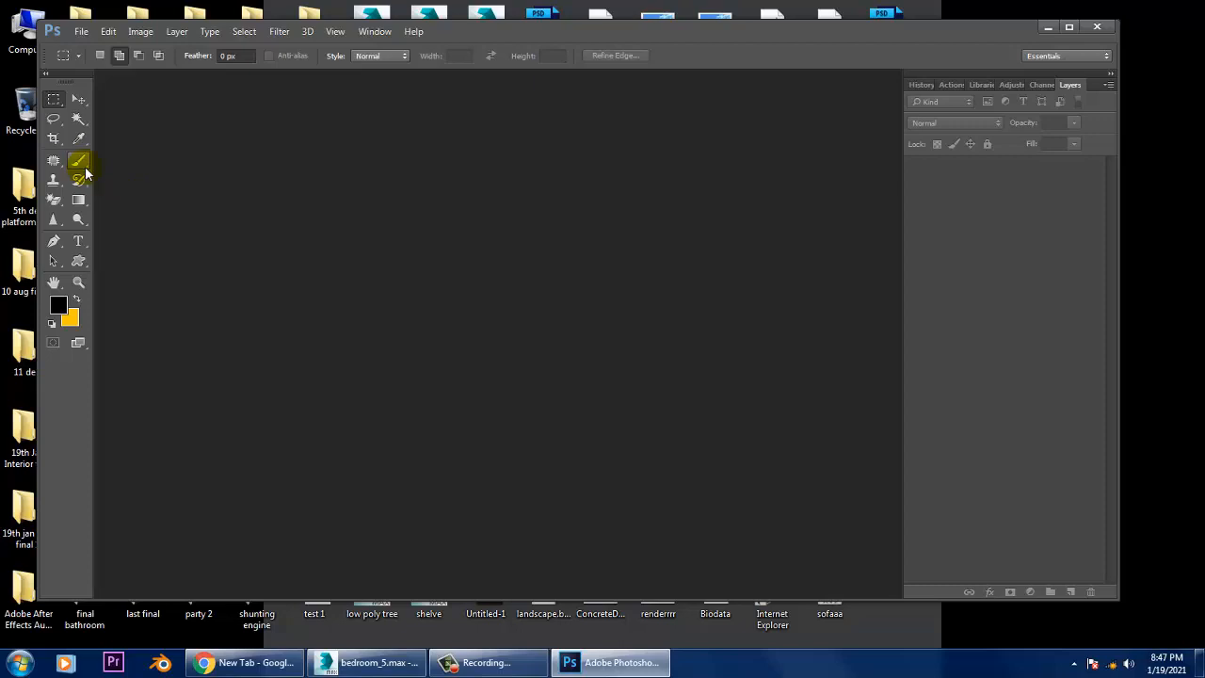
click(1068, 26)
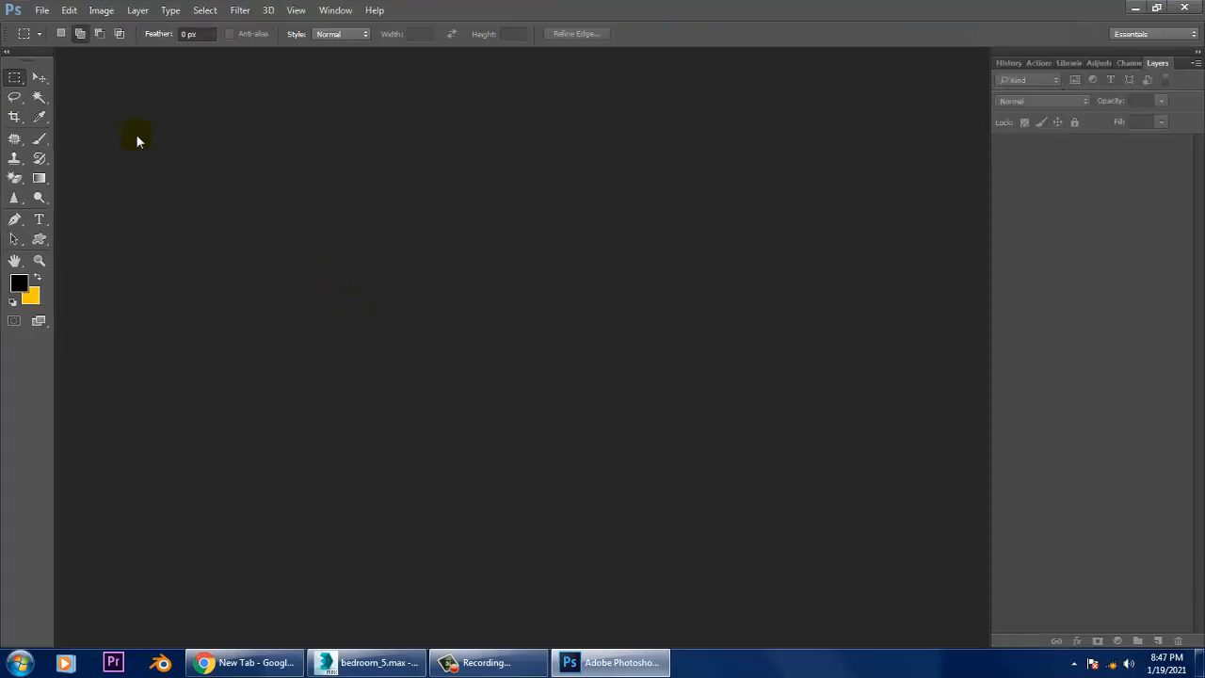
Open the diff image from the pass folder on the Desktop.
click(42, 11)
click(67, 39)
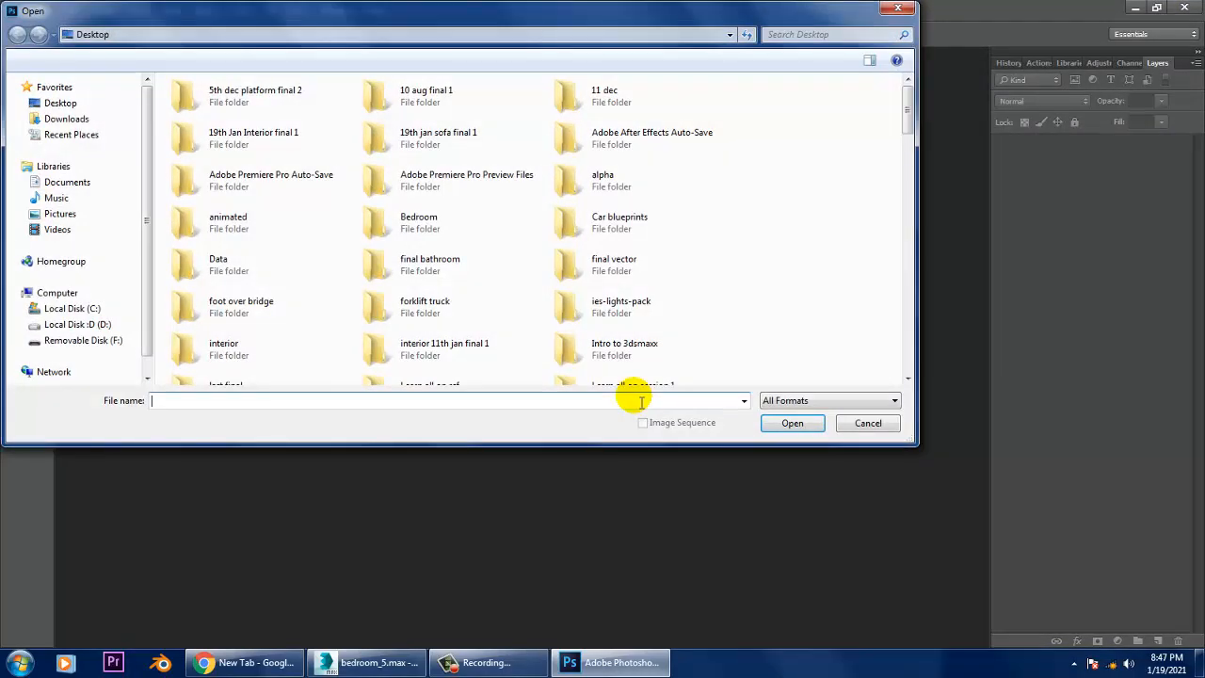
click(405, 234)
key(p)
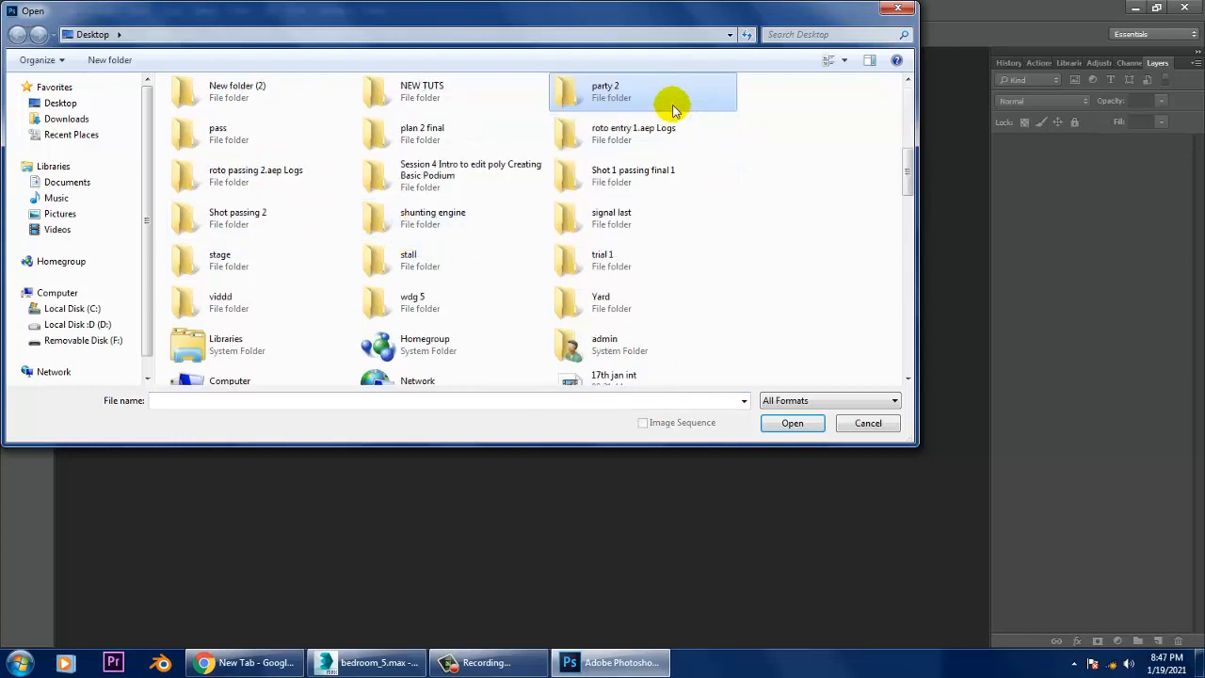
double_click(251, 143)
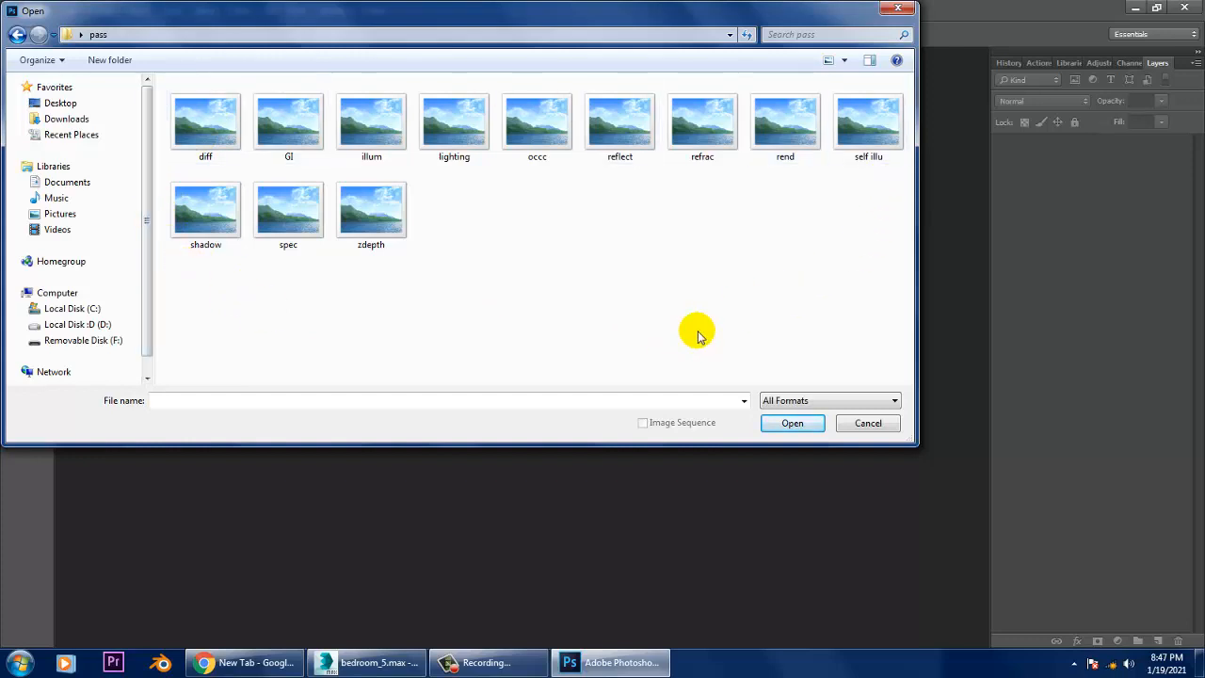
double_click(212, 125)
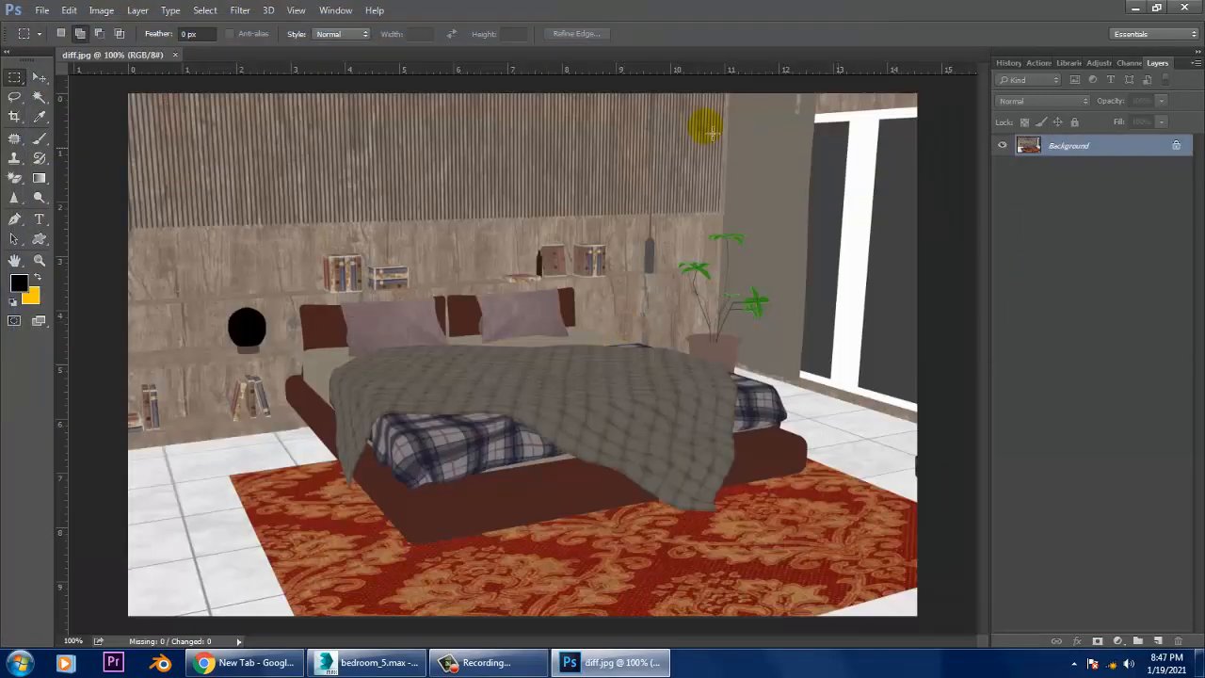
Convert the locked background of the diff image into a regular layer and rename it Diff.
double_click(1096, 146)
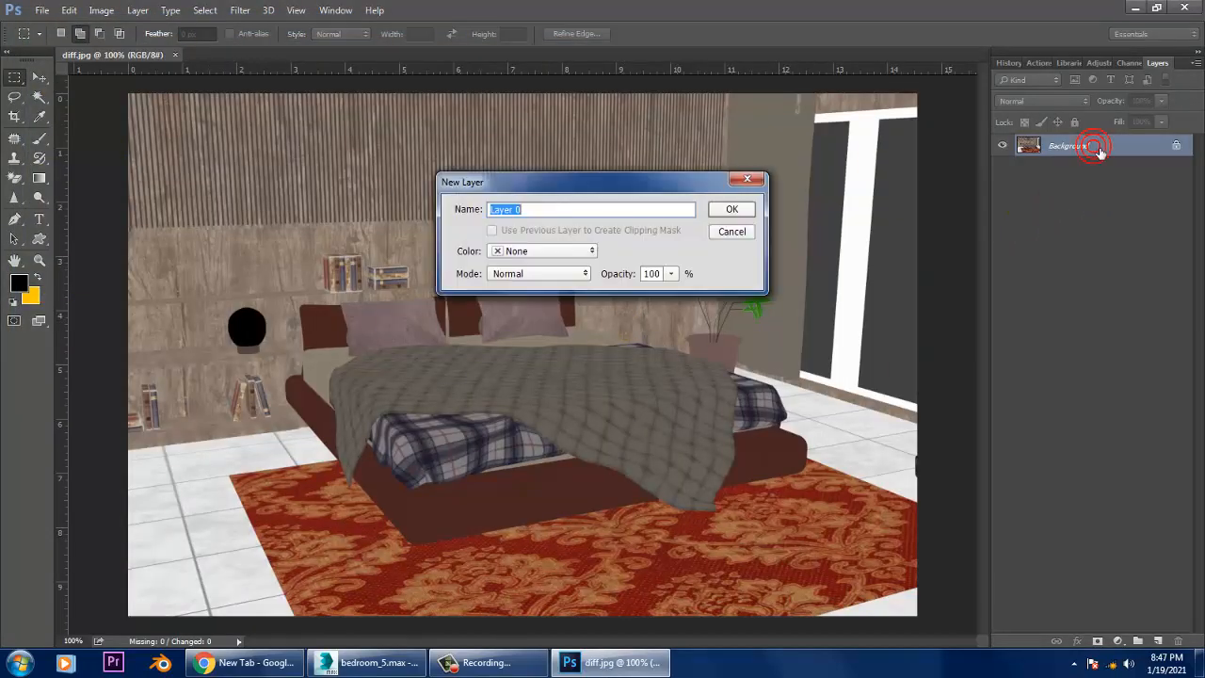
click(725, 208)
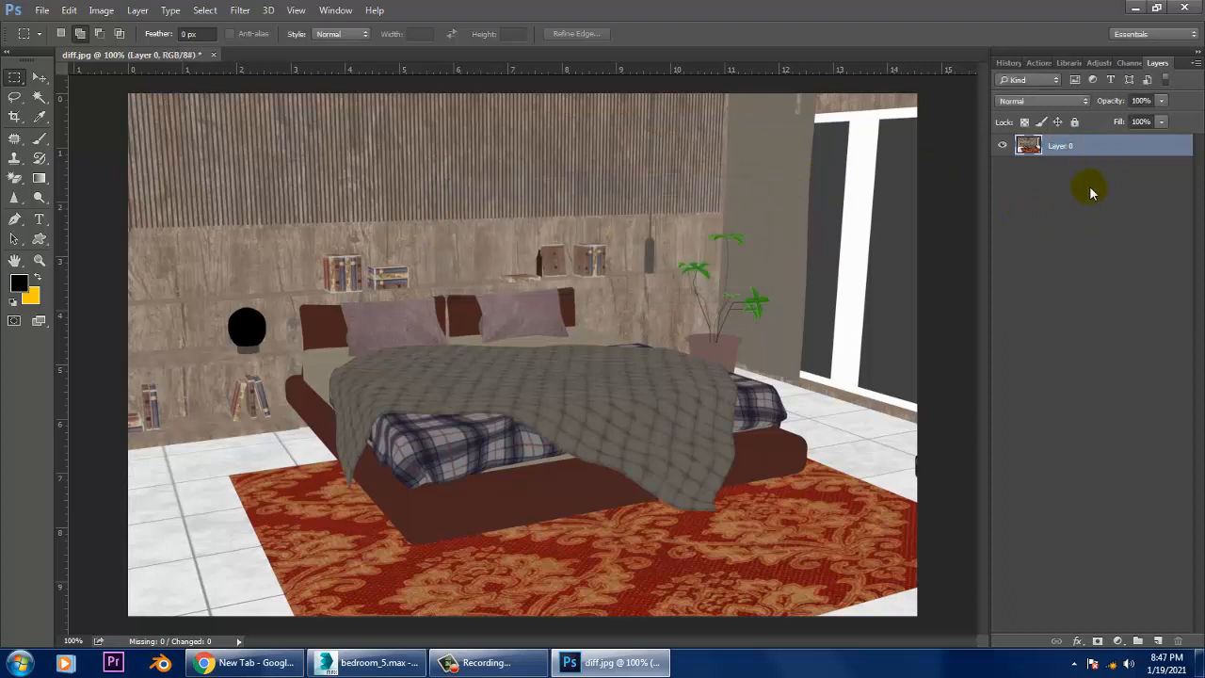
double_click(1066, 147)
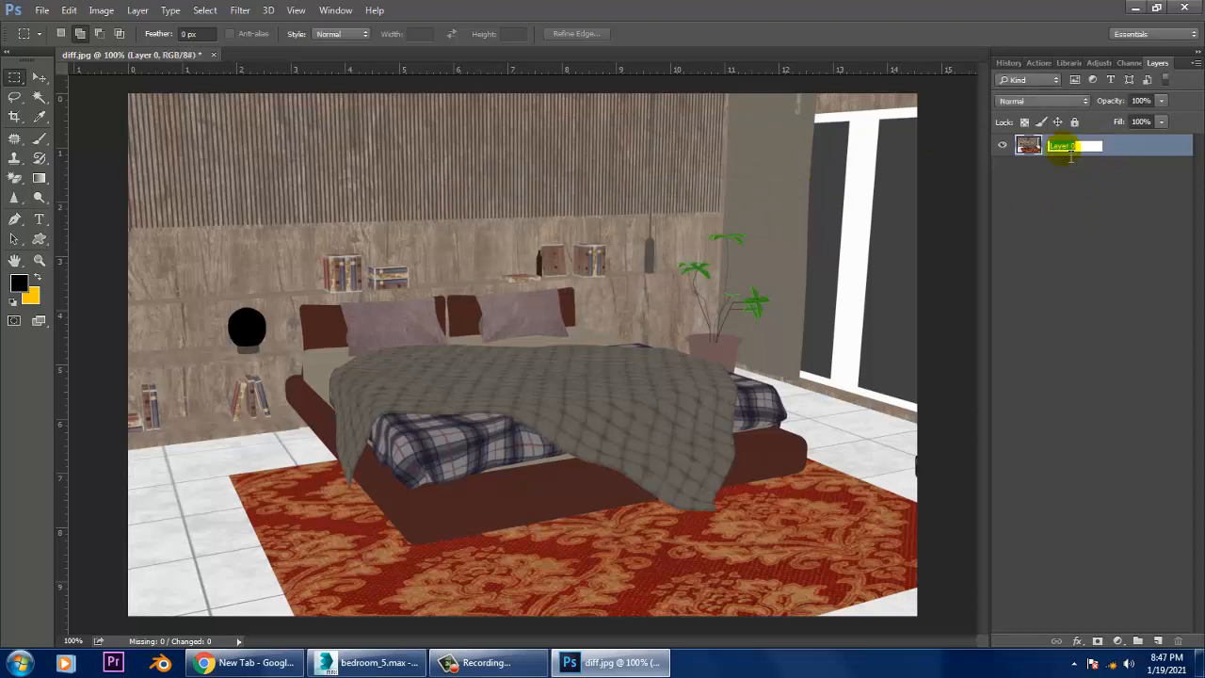
text(Diff)
key(Return)
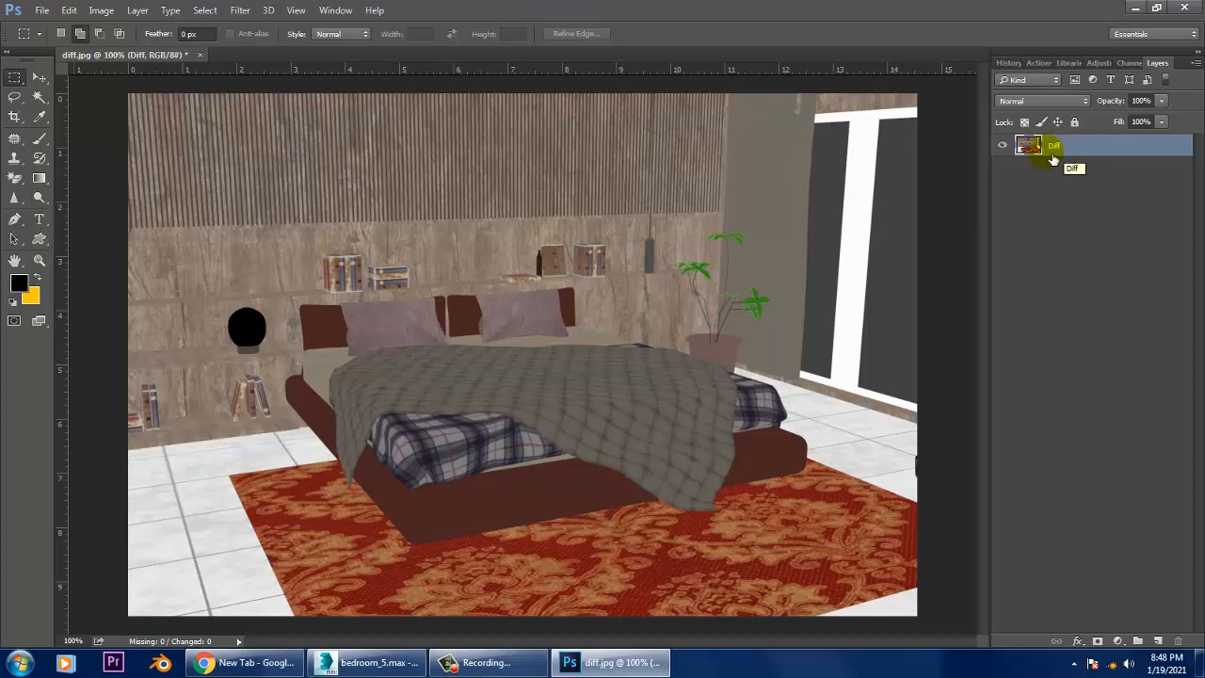
Open the occc image from the pass folder and copy it into the diff document as a layer above Diff.
click(43, 10)
click(58, 41)
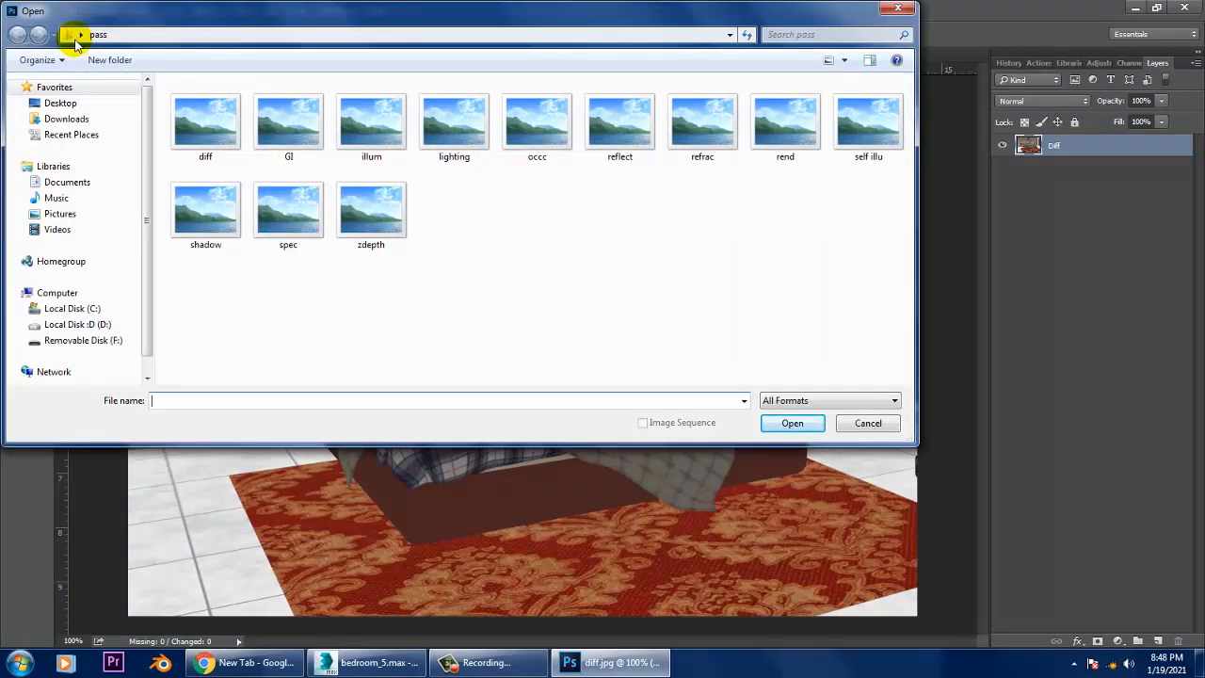
double_click(556, 143)
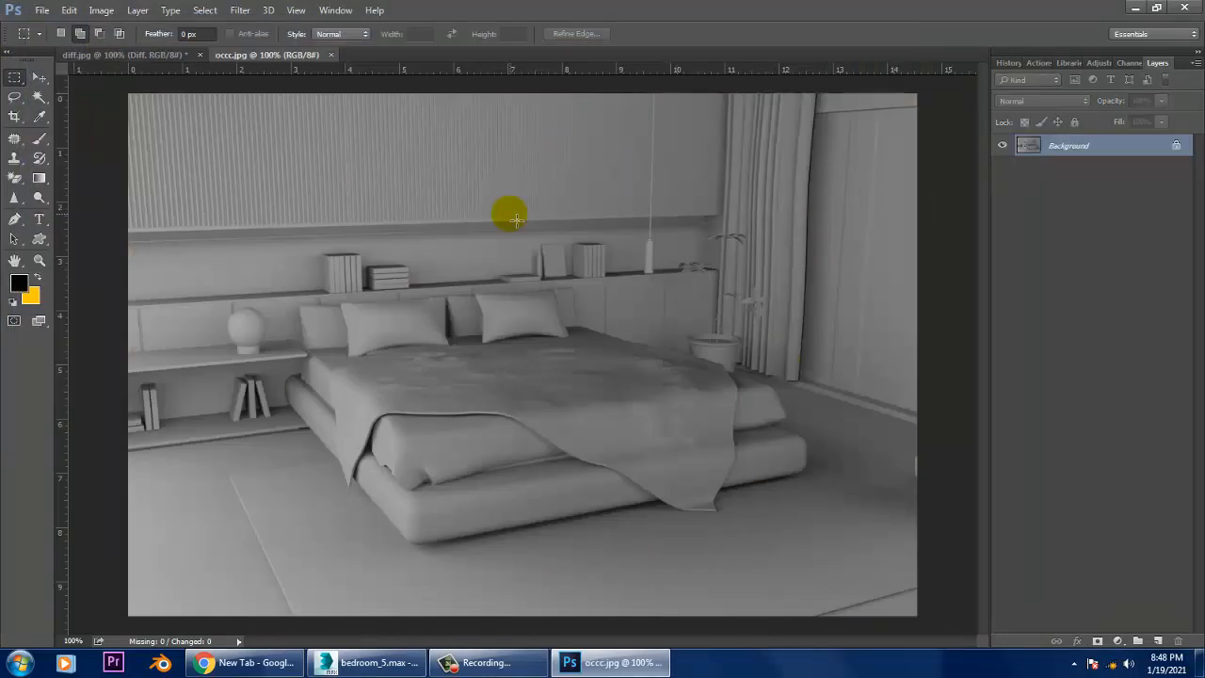
click(38, 78)
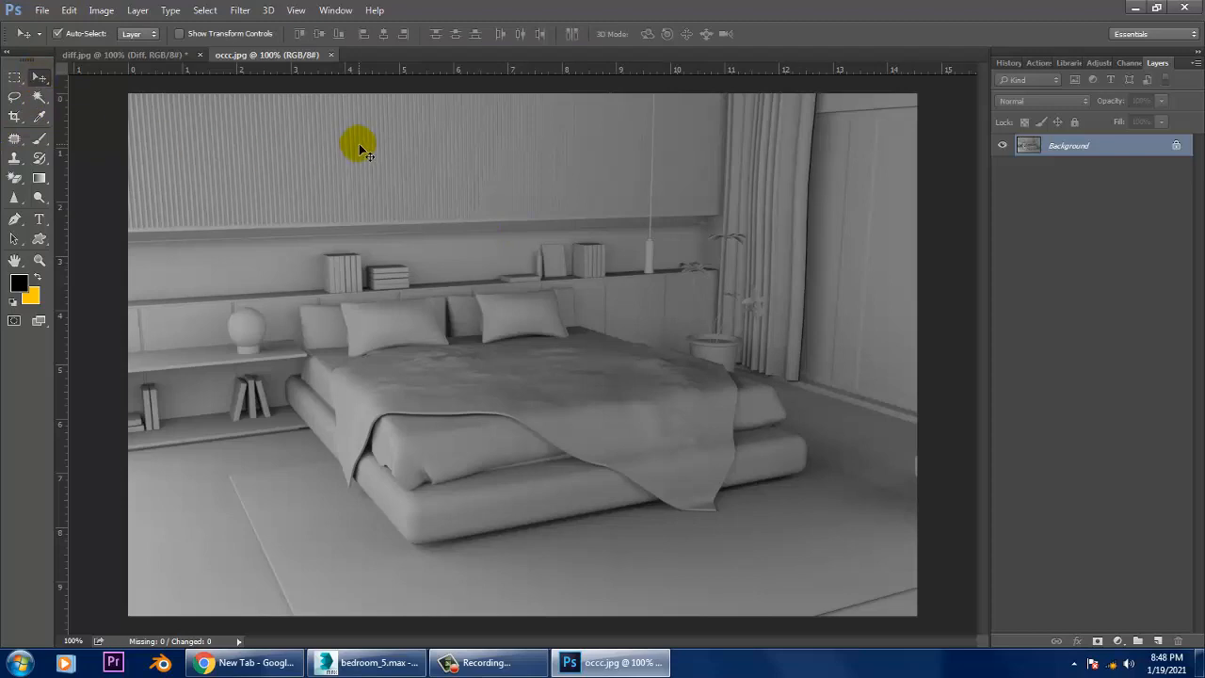
drag(283, 54, 738, 340)
drag(927, 435, 352, 200)
double_click(1058, 318)
click(904, 279)
Rename the newly added ambient occlusion layer as occ.
double_click(1061, 146)
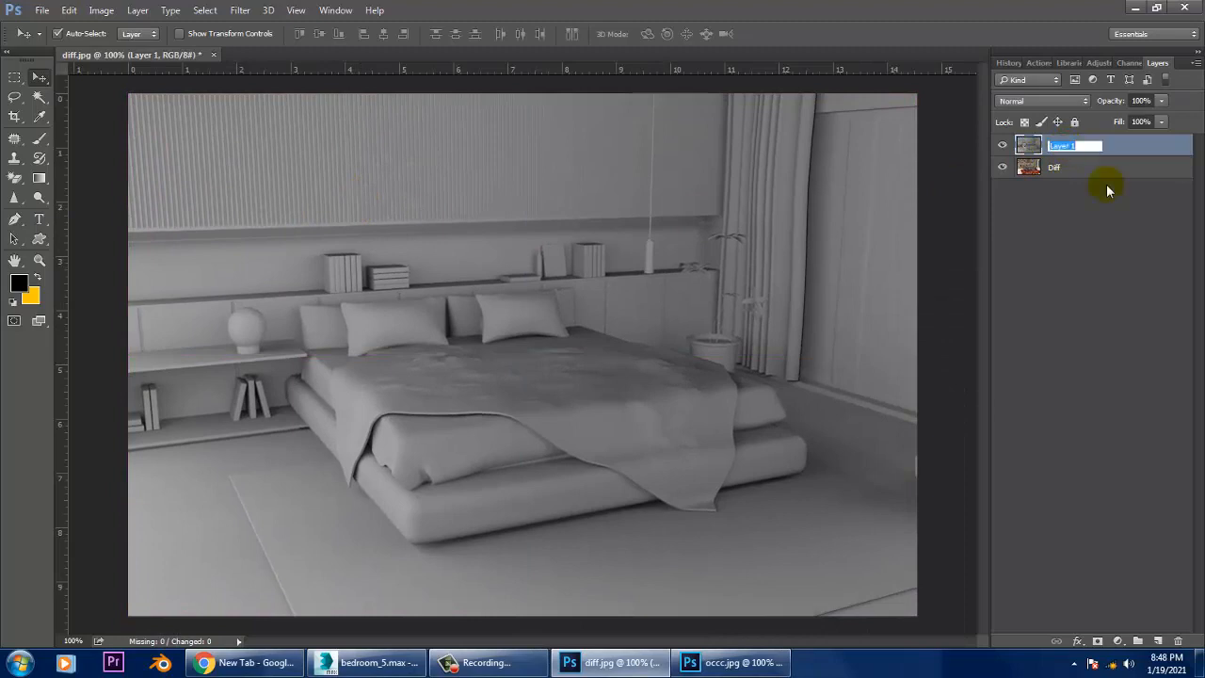
text(occ)
key(Return)
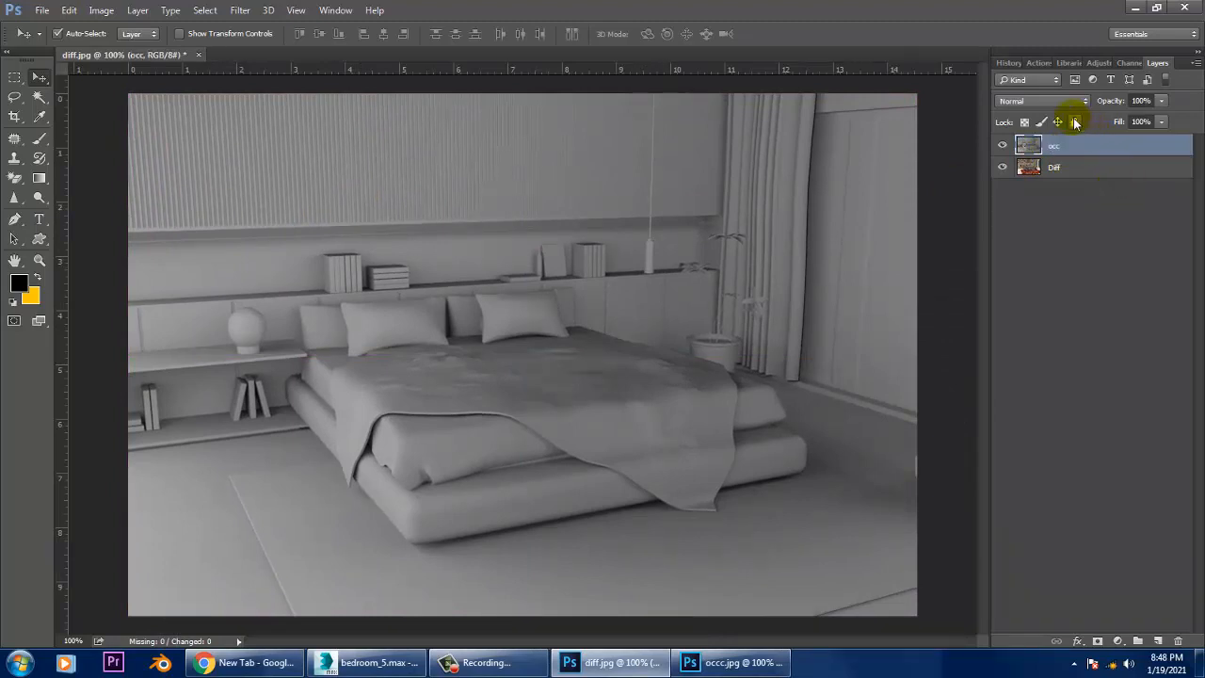
Try the Darken and Multiply blend modes on the occ layer.
click(1061, 101)
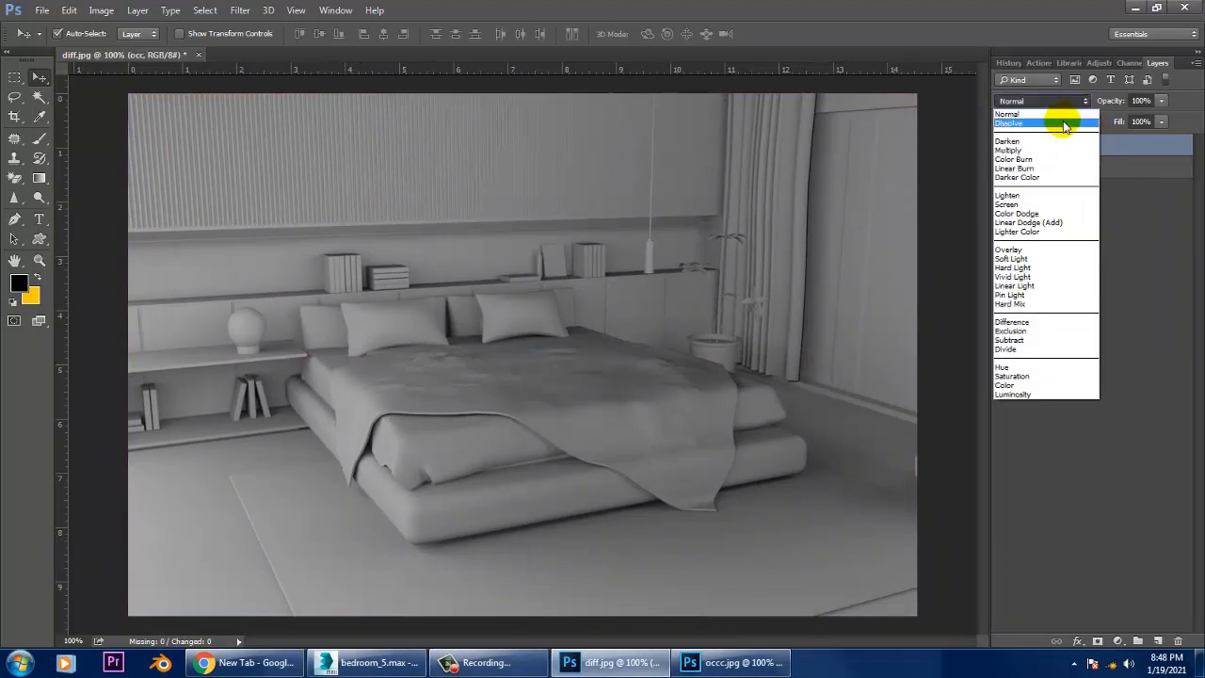
click(1064, 141)
click(1059, 100)
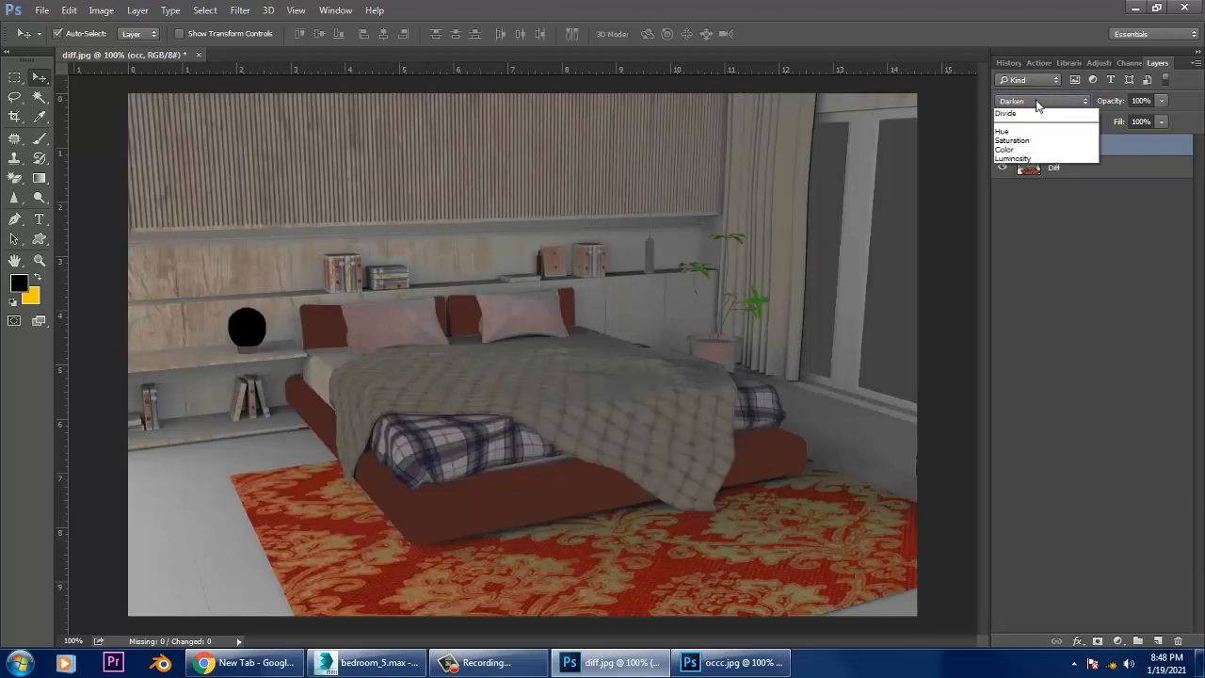
click(1032, 151)
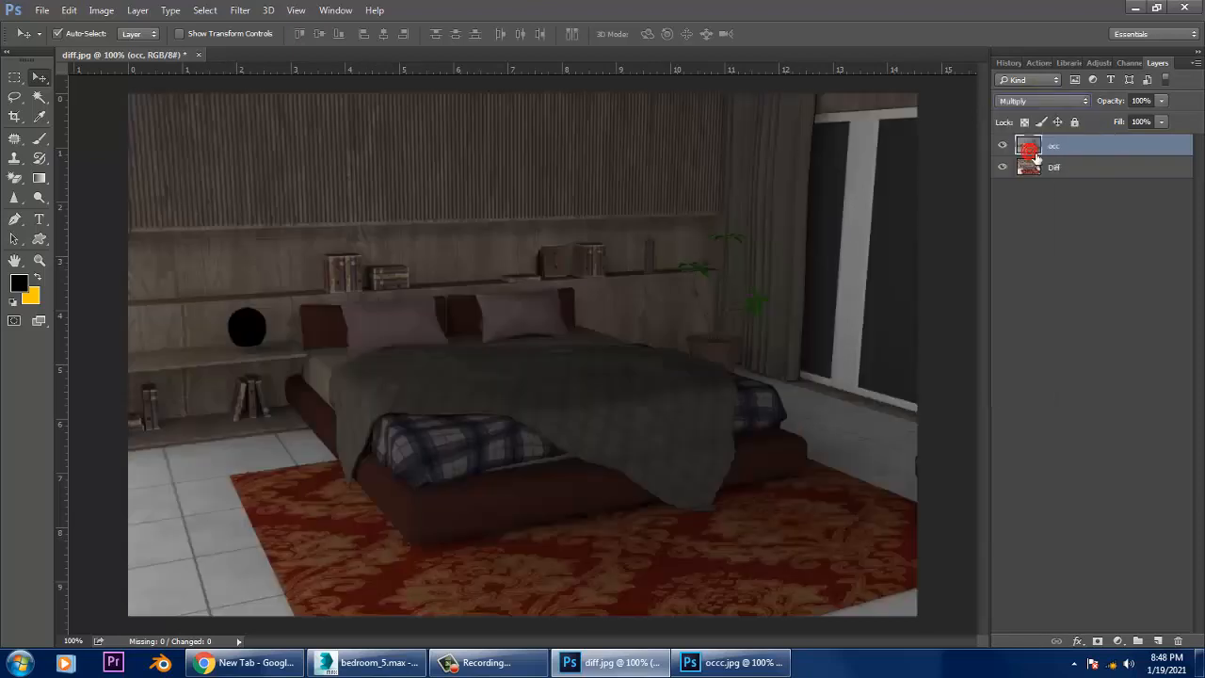
Compare the image with and without the occ layer's Multiply effect by toggling the layer's visibility.
click(1003, 146)
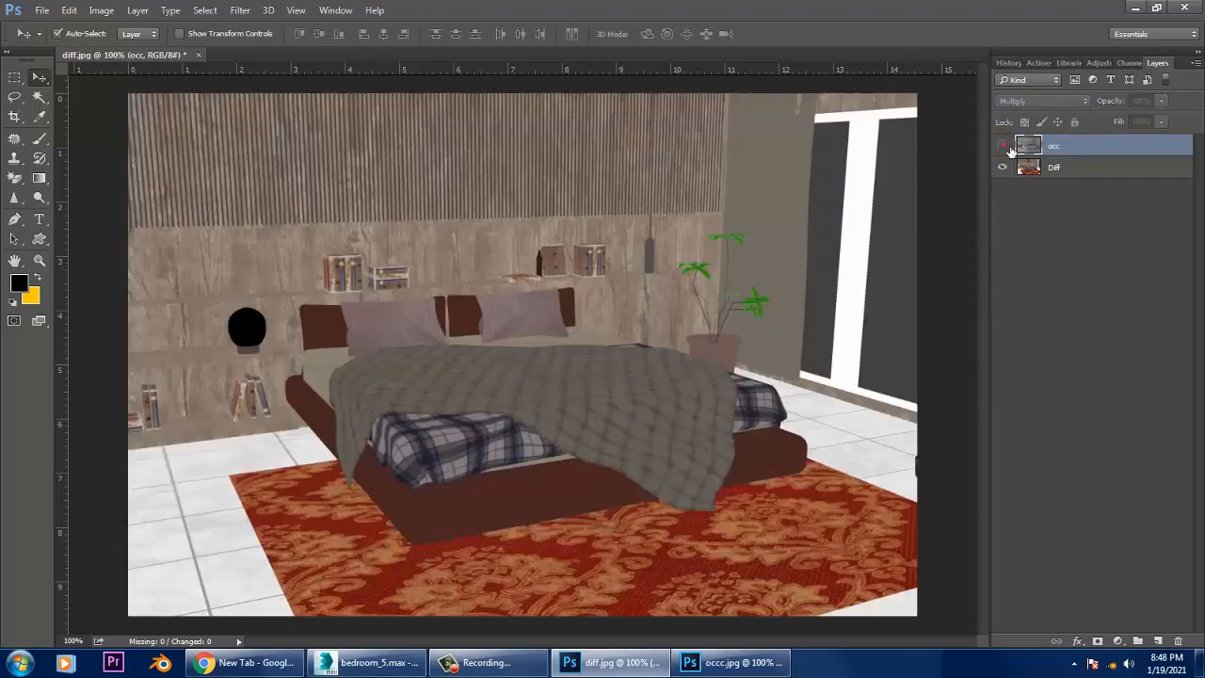
click(1002, 146)
click(1002, 145)
click(1002, 146)
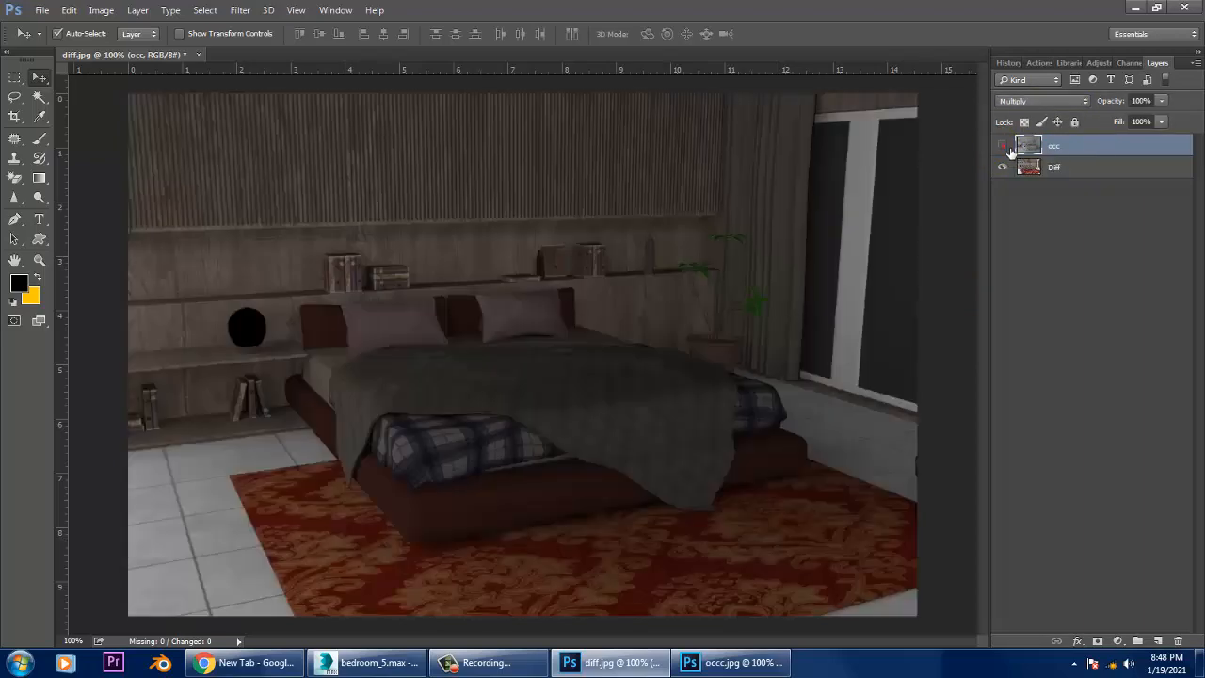
click(1002, 145)
click(1003, 146)
click(1002, 146)
click(1002, 146)
click(1002, 145)
click(1003, 147)
Set the occ layer's blend mode to Soft Light and compare the image with the layer hidden and shown.
click(1040, 101)
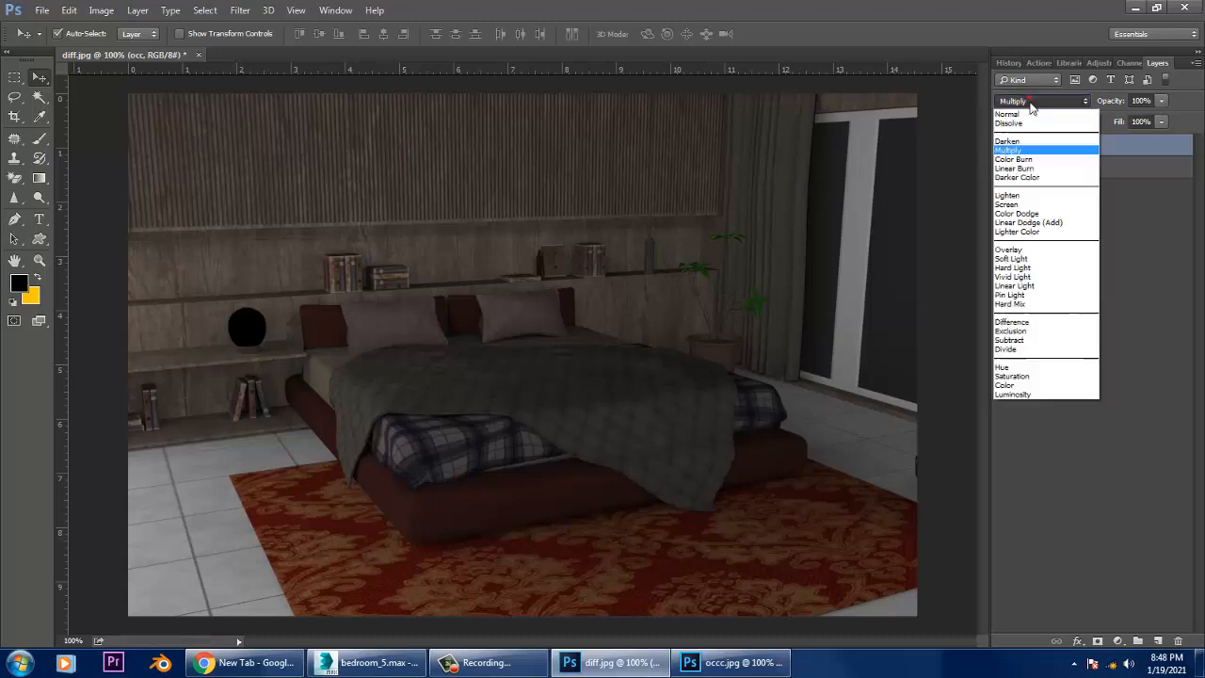
click(1025, 258)
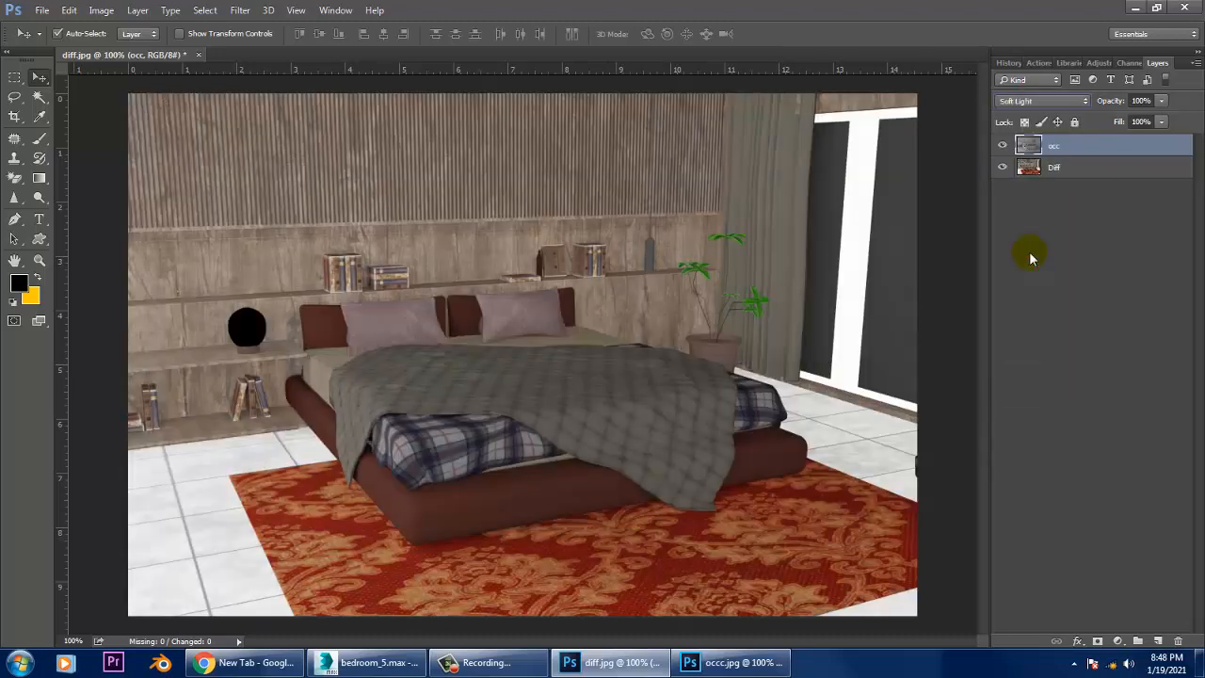
click(1003, 146)
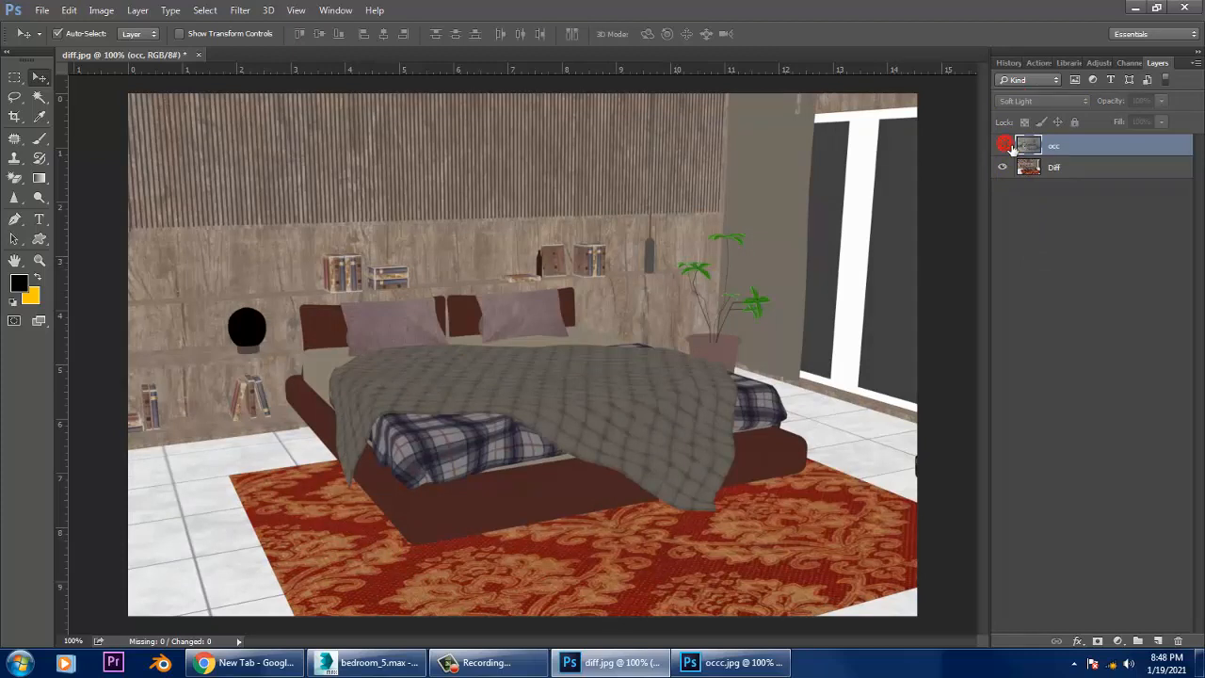
click(1004, 146)
click(1004, 146)
click(1004, 146)
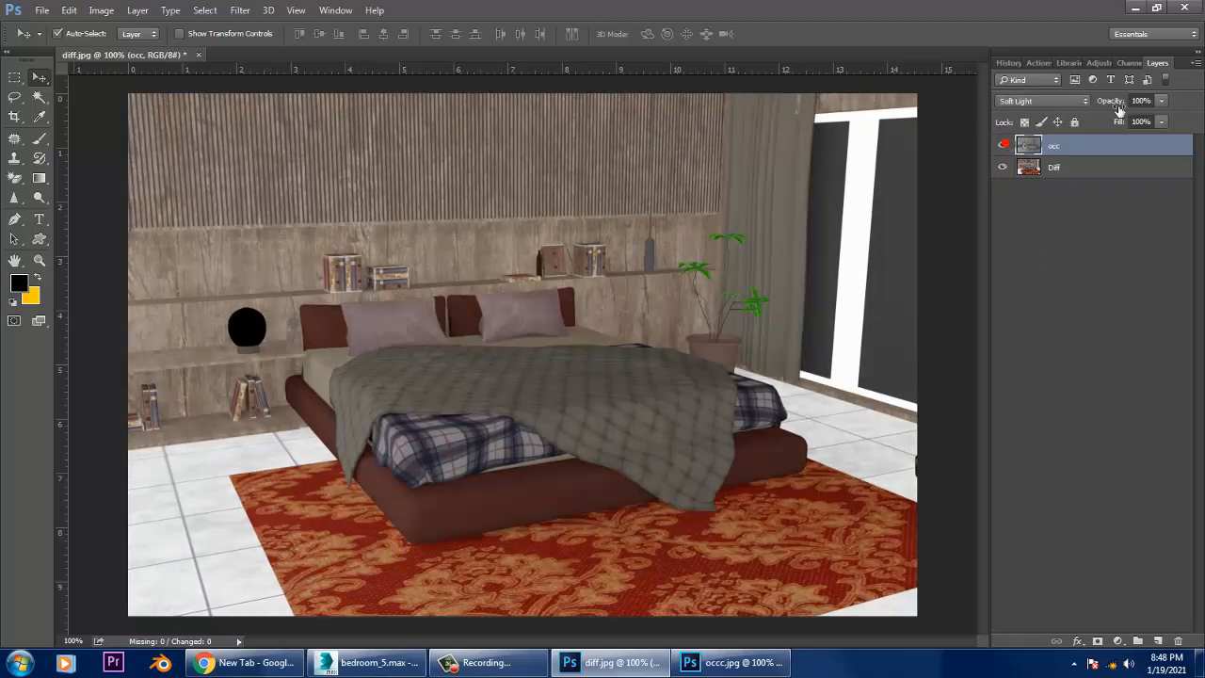
Set the occ layer's blend mode to Multiply.
click(1054, 101)
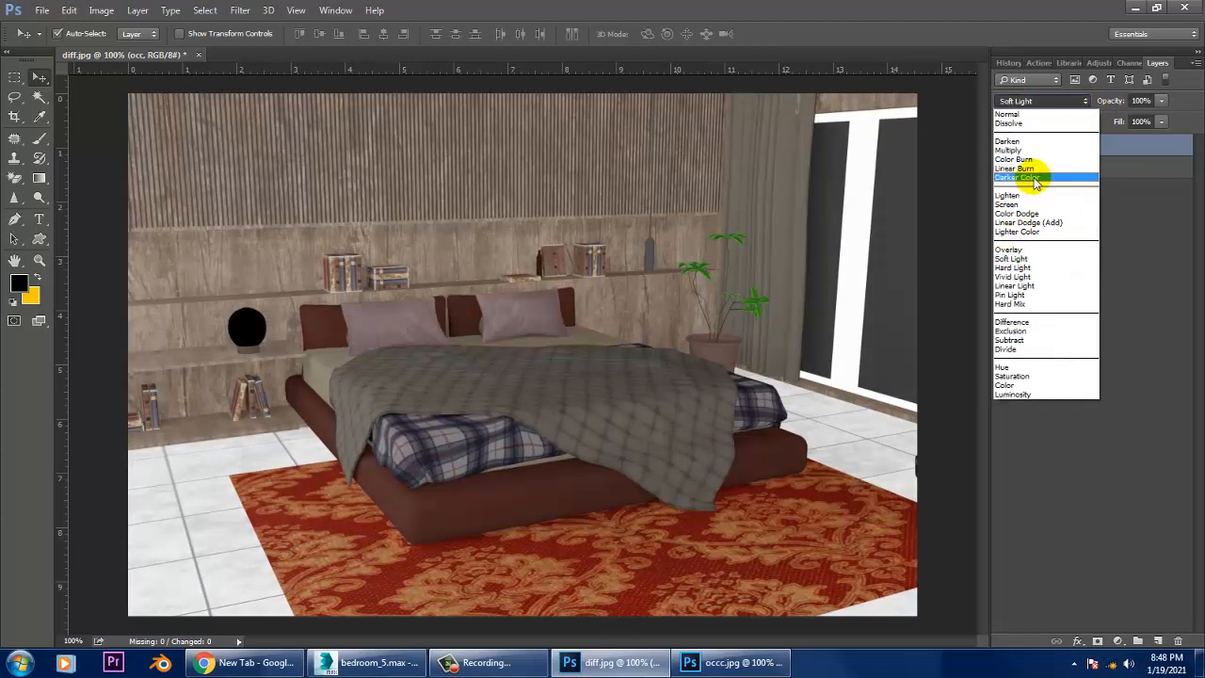
click(1025, 150)
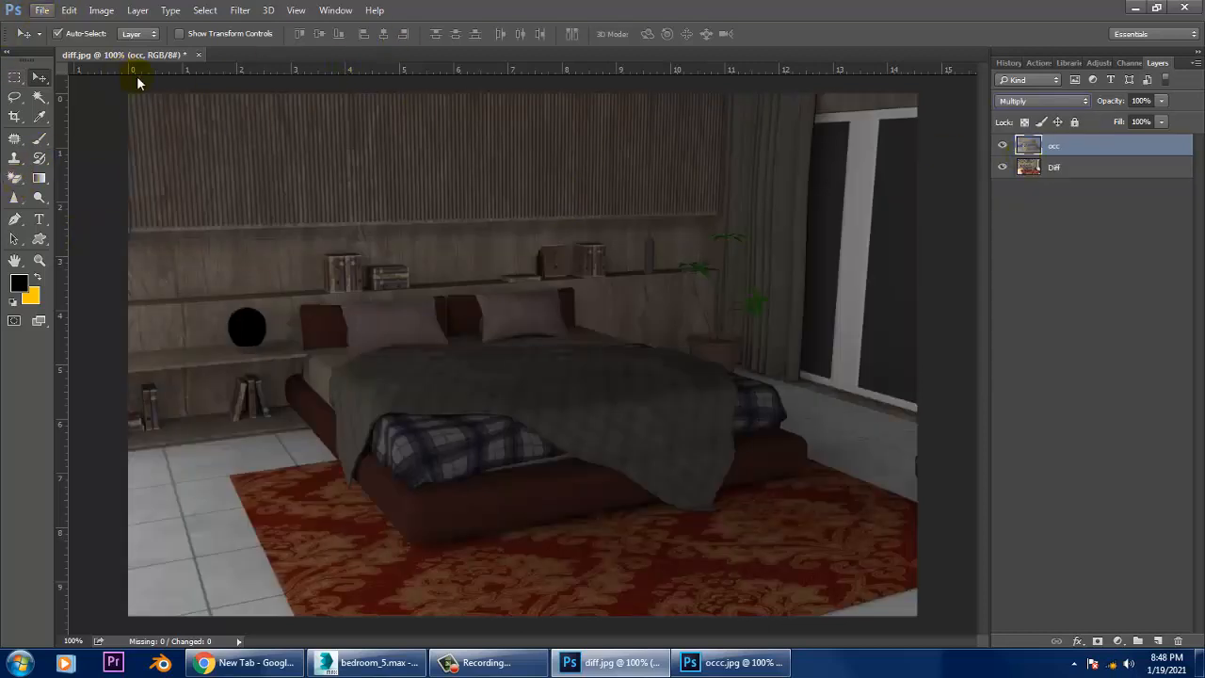
Open the reflect pass image and convert its locked background into a regular layer with the default name.
click(43, 11)
click(89, 43)
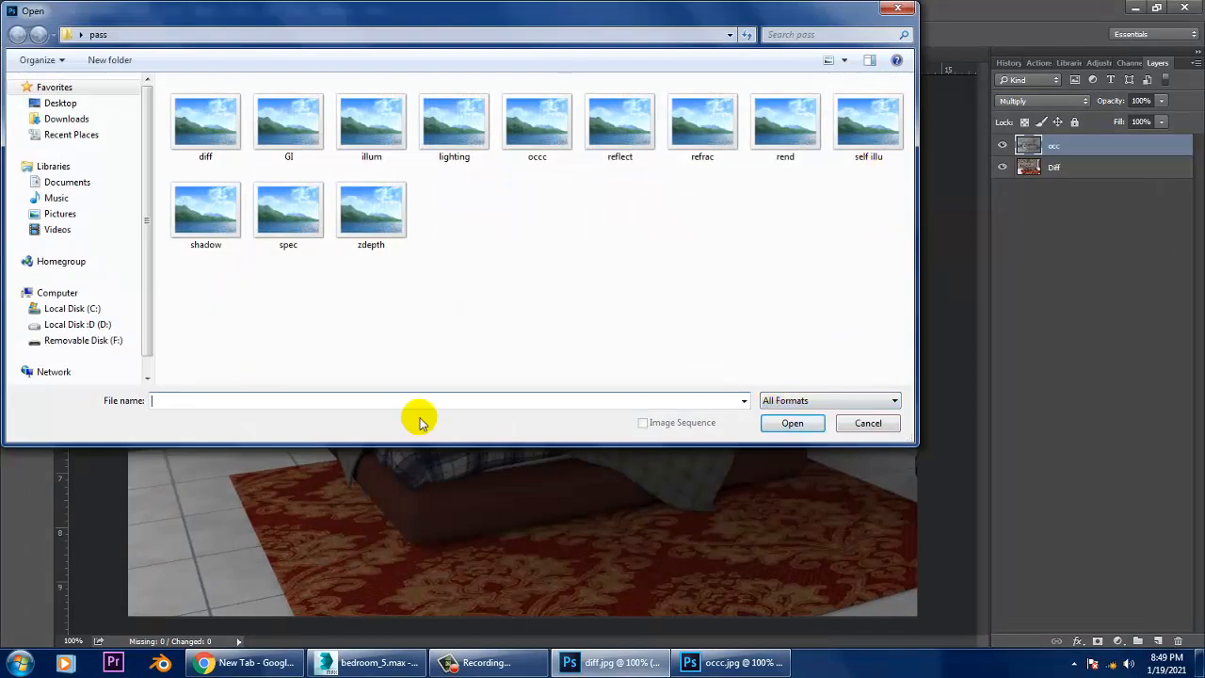
double_click(617, 130)
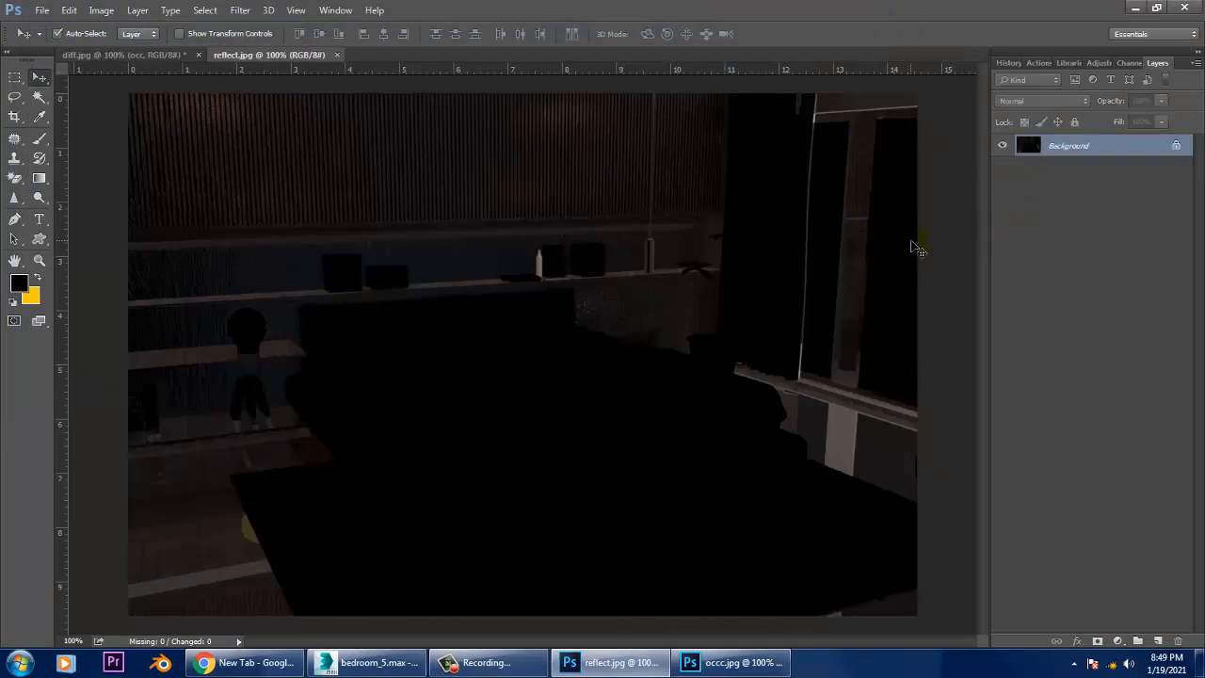
double_click(1078, 146)
click(734, 208)
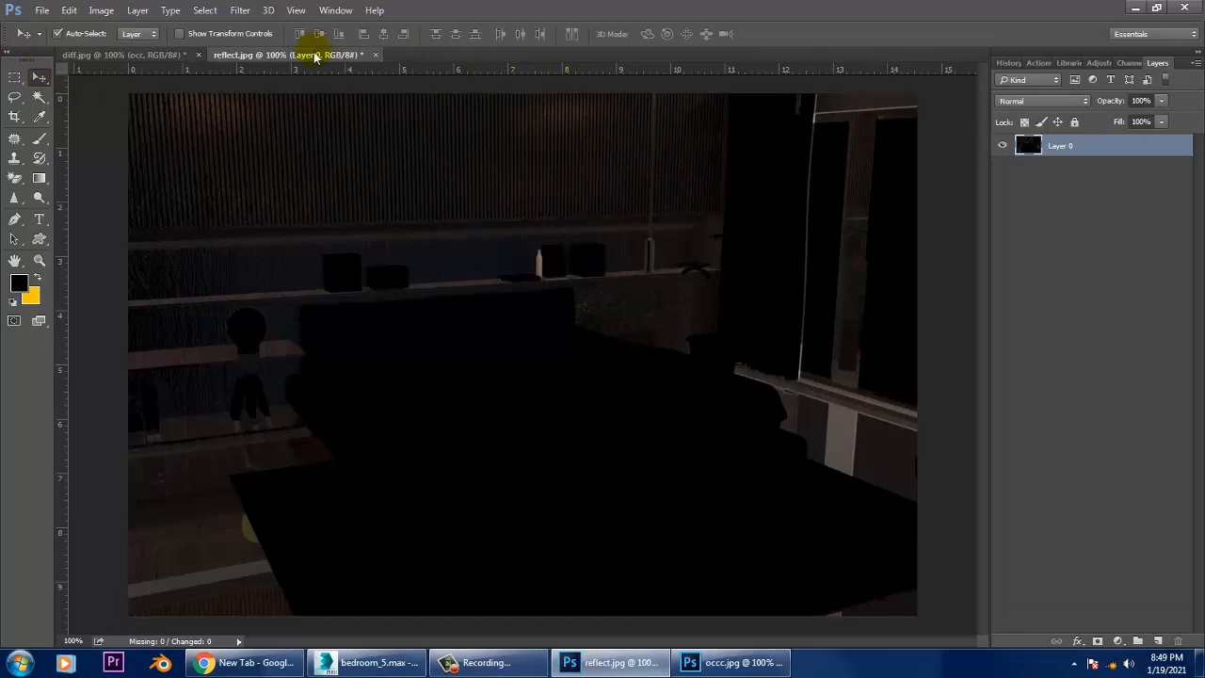
Copy the reflect pass into diff.jpg as a new layer and align it with the canvas.
drag(307, 55, 876, 296)
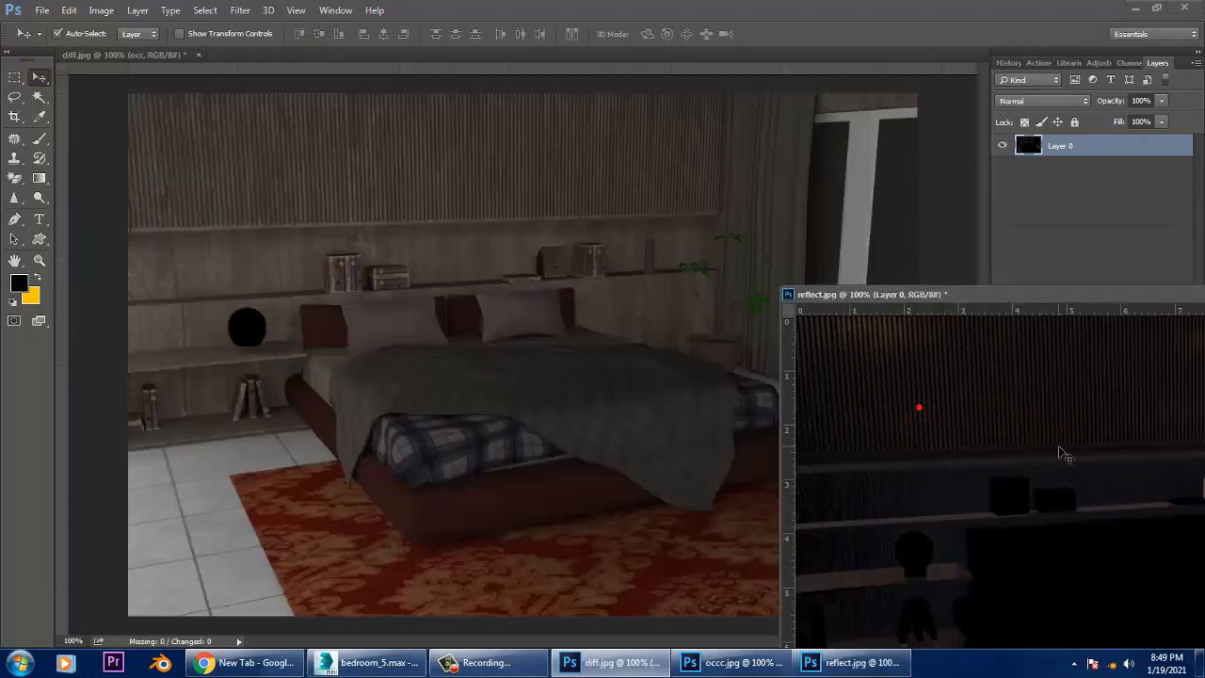
drag(1058, 446, 599, 346)
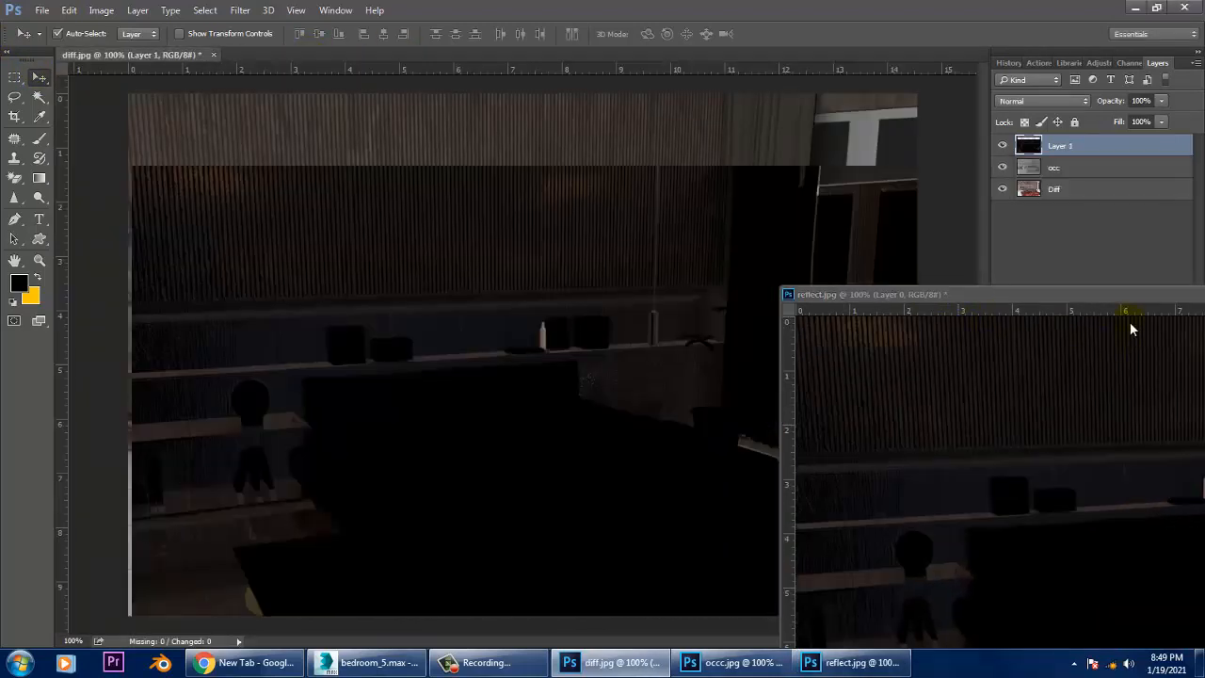
drag(1128, 297, 516, 246)
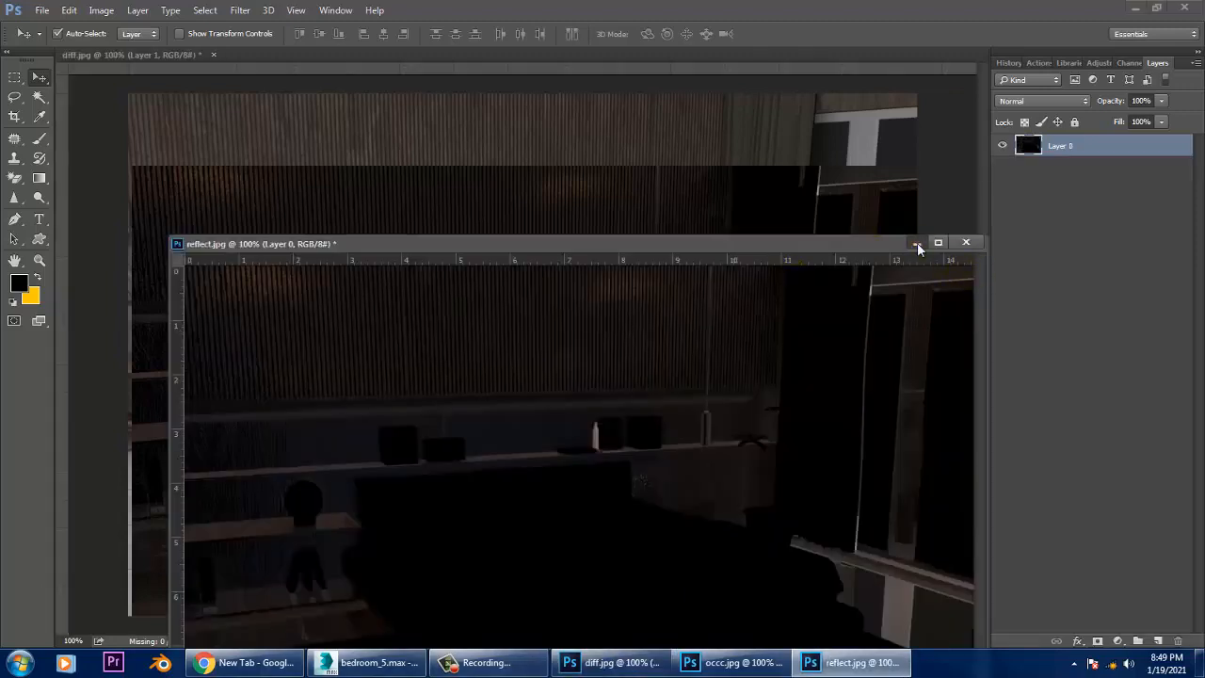
click(915, 244)
mouse_move(464, 208)
mouse_down()
mouse_move(470, 188)
mouse_move(479, 204)
mouse_move(498, 191)
mouse_move(483, 193)
mouse_up()
Rename the reflection layer as reflec and set its blend mode to Screen.
double_click(1060, 146)
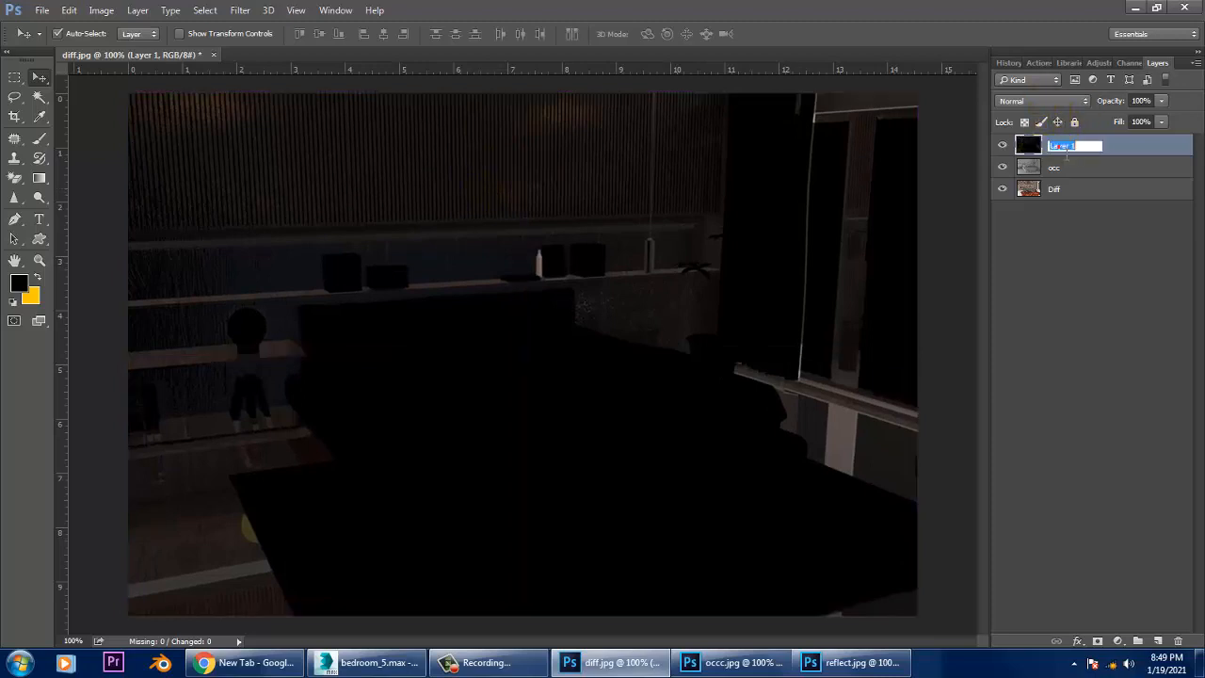
text(reflec)
key(Return)
click(1037, 101)
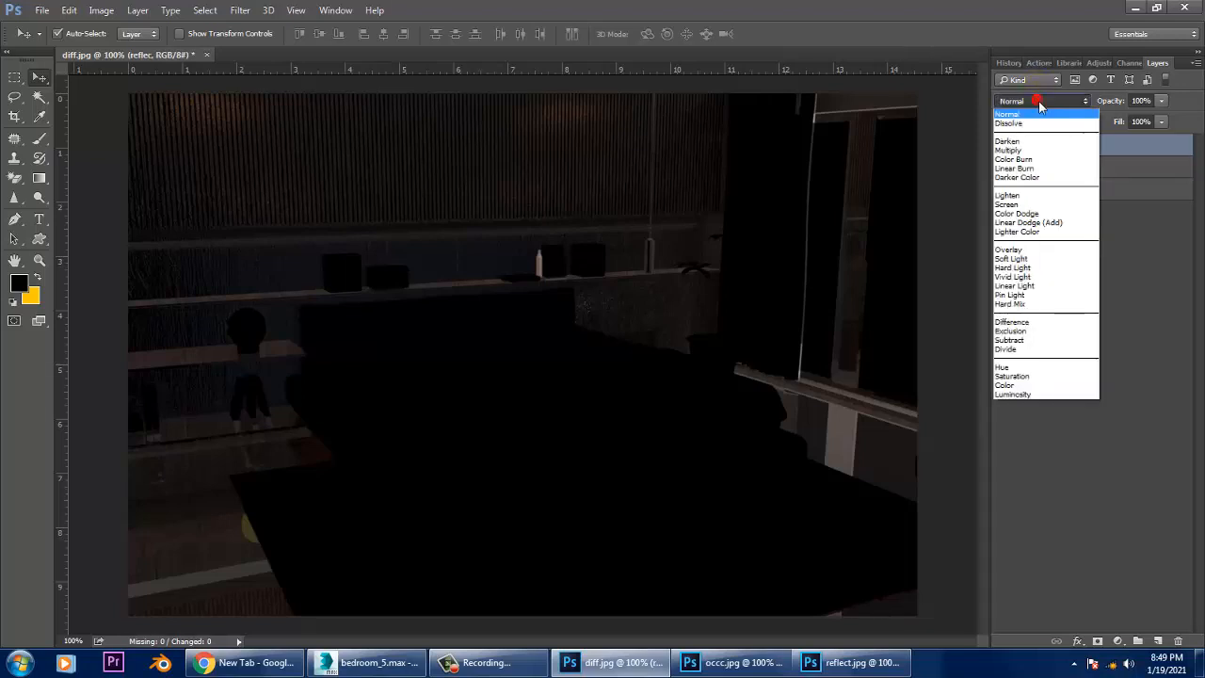
click(1049, 204)
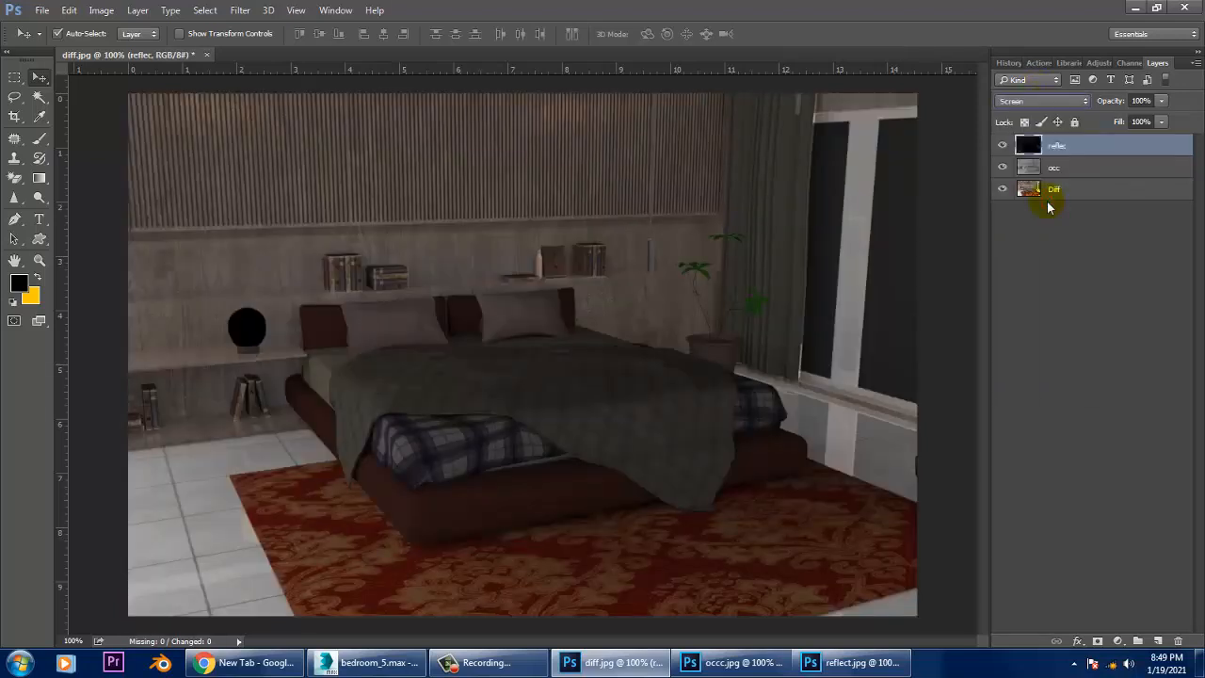
Compare the image with the reflec layer hidden and shown.
click(1003, 146)
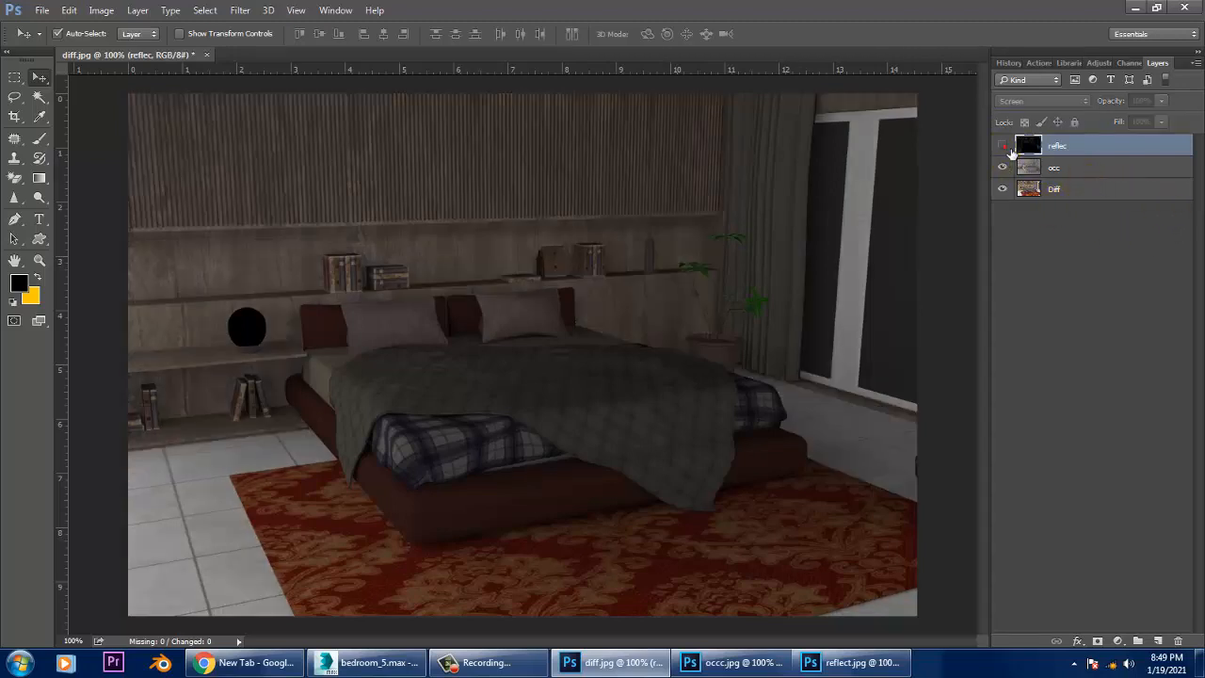
click(1003, 146)
click(1005, 147)
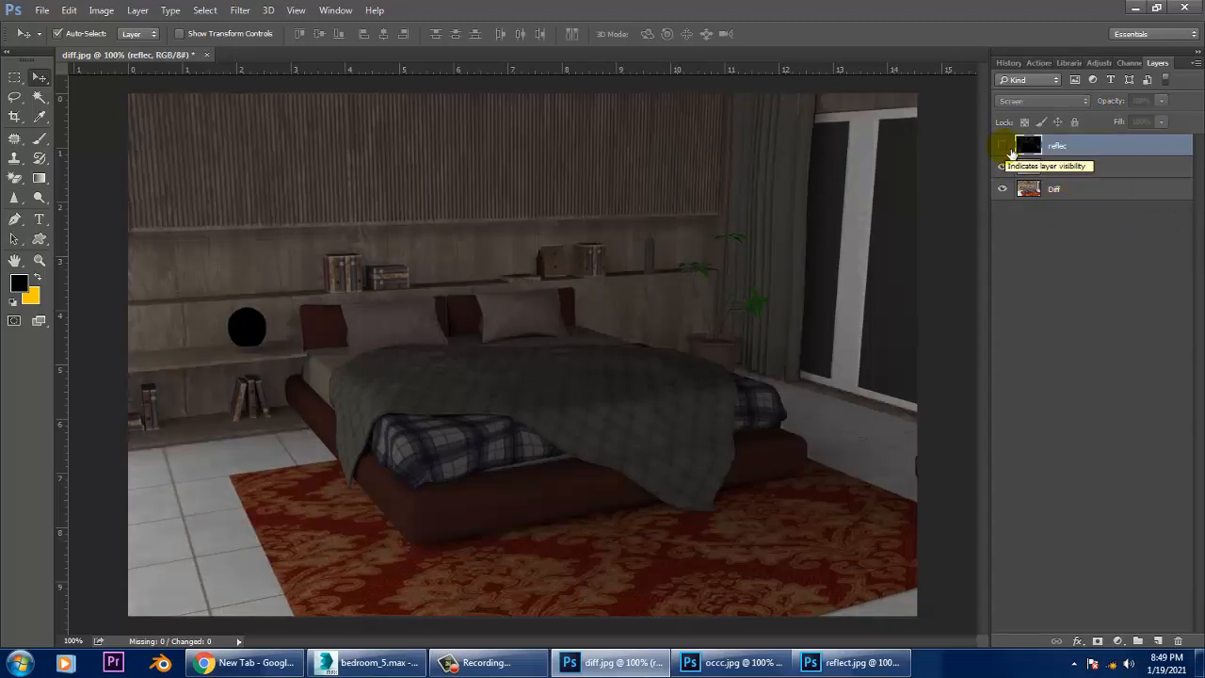
click(1005, 147)
Try the blend modes from Dissolve through Darker Color to Lighten on the reflec layer.
click(1012, 100)
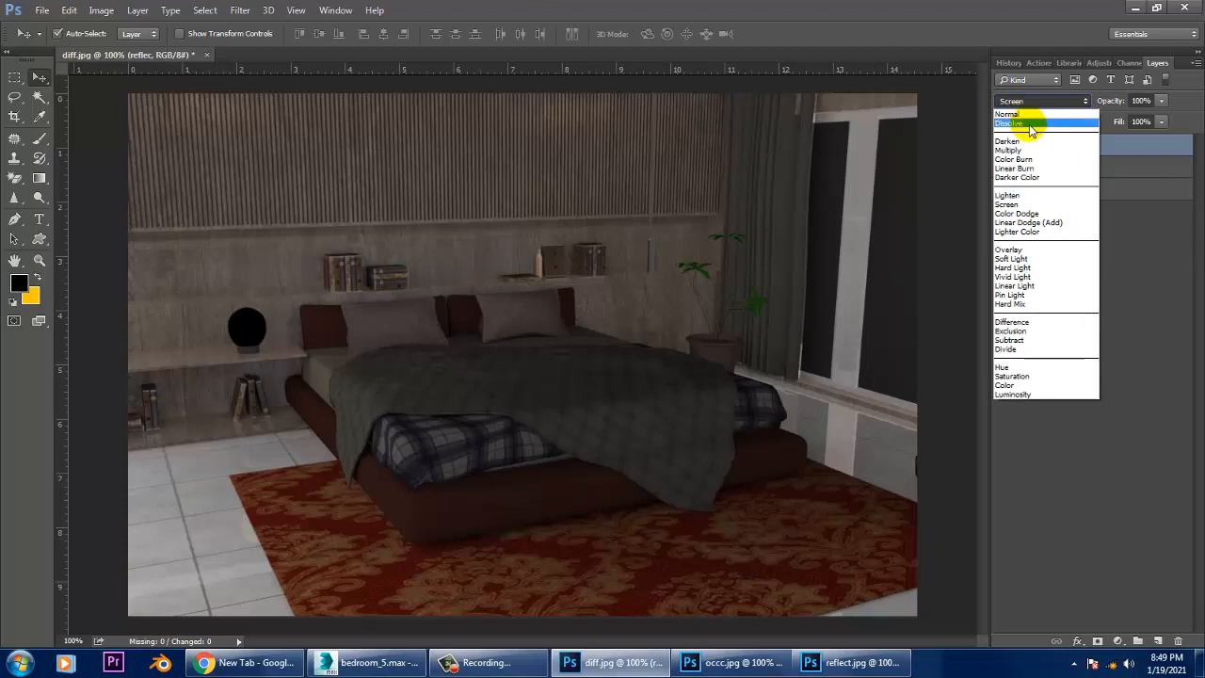
click(1031, 123)
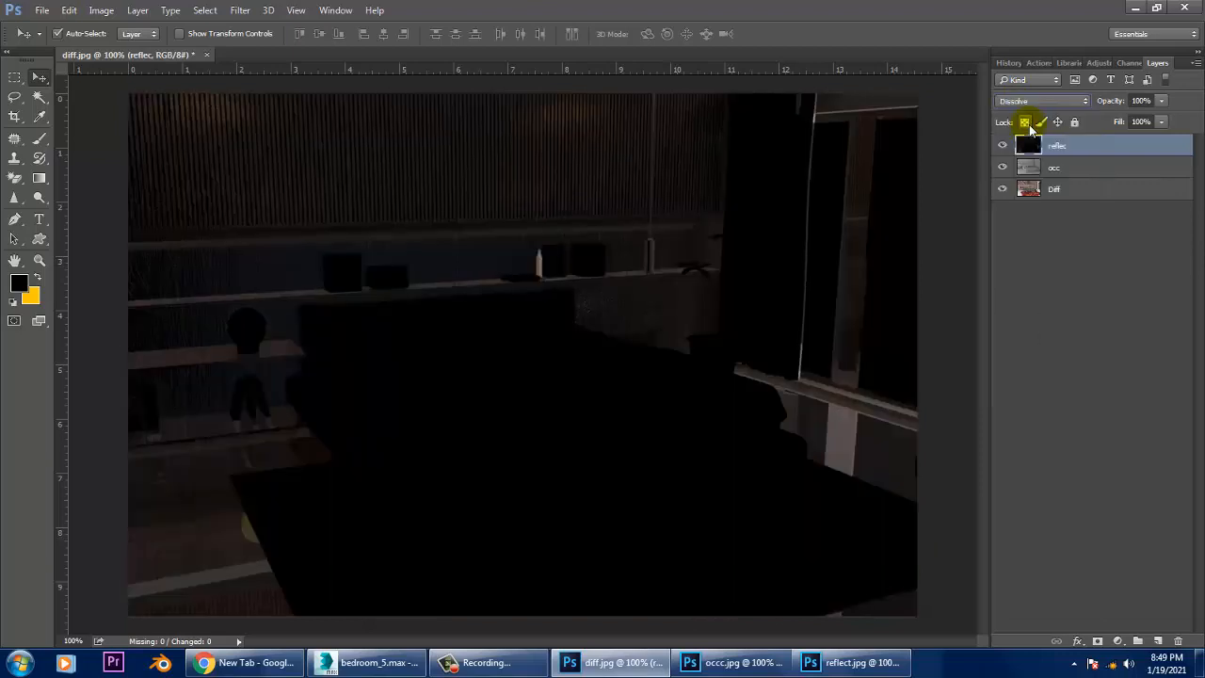
key(Down)
key(Down)
key(Down)
key(Down)
key(Down)
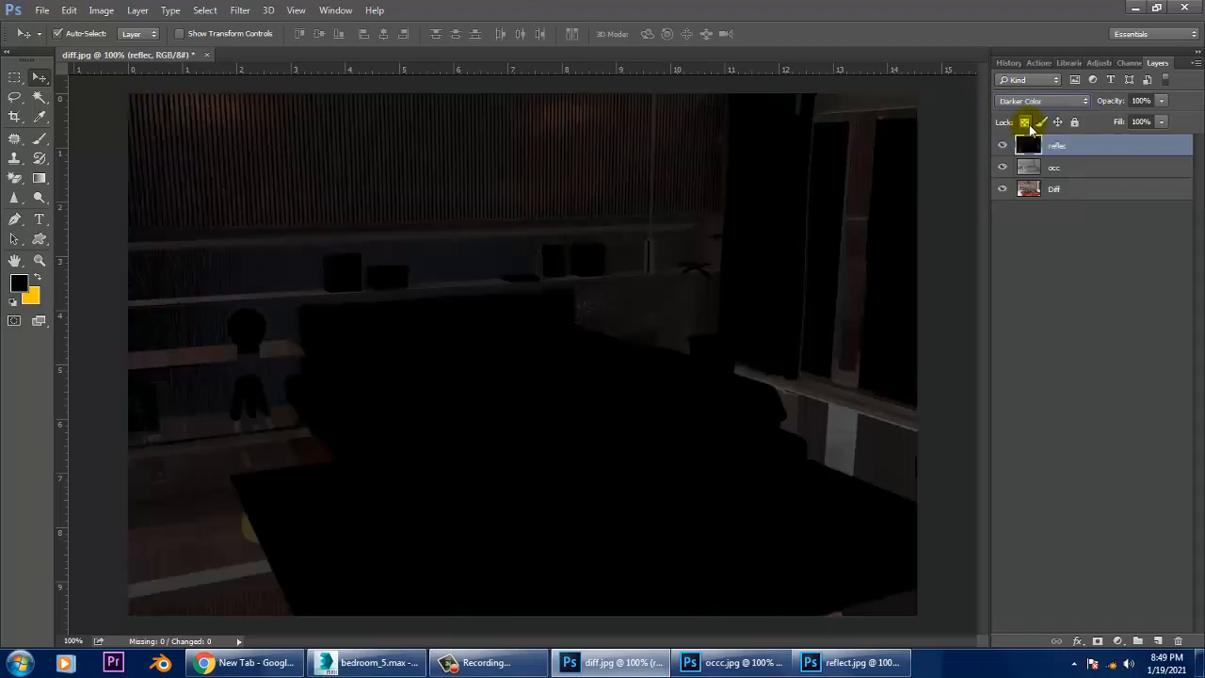
key(Down)
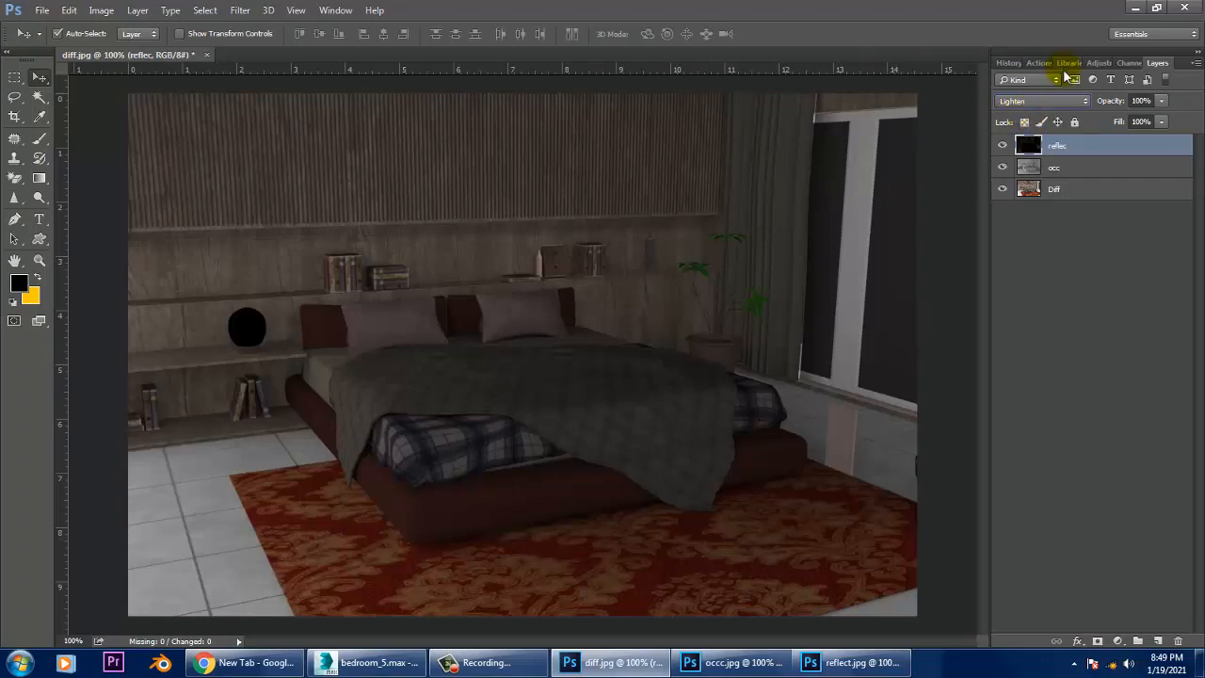
Return the reflec layer to the Screen blend mode and check its effect by toggling its visibility.
click(1039, 100)
click(1044, 200)
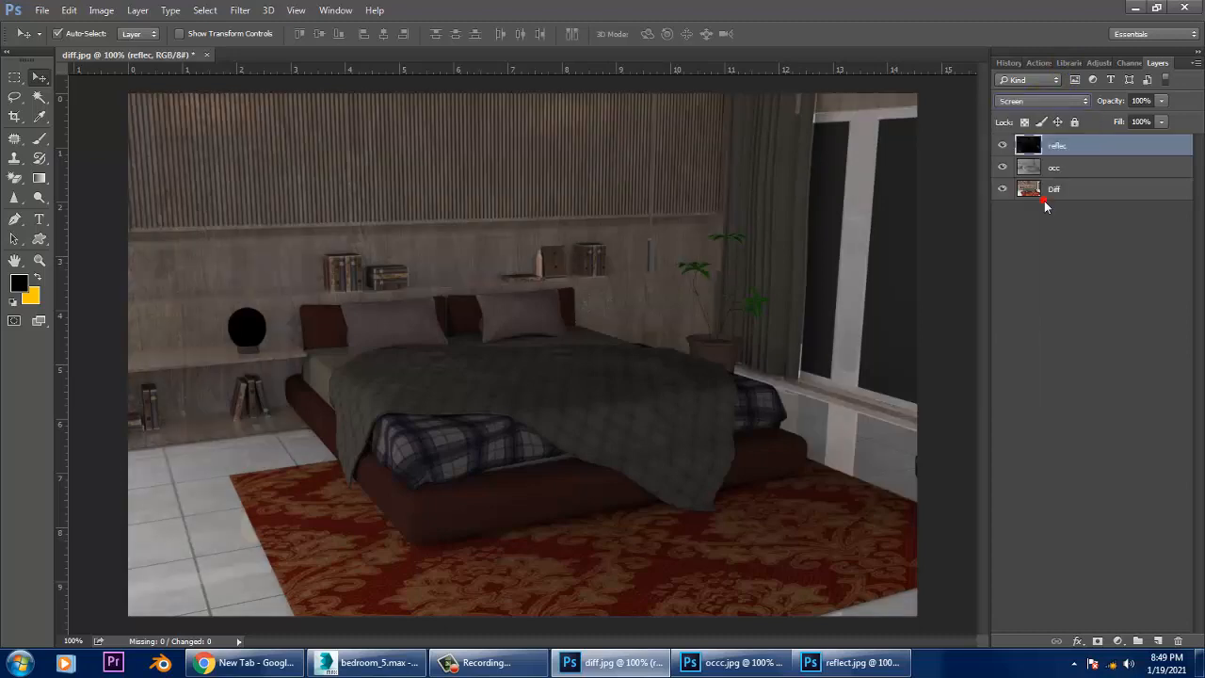
click(1002, 146)
click(1003, 147)
Open the refrac pass image and turn its locked background into a regular layer with the default name.
click(42, 10)
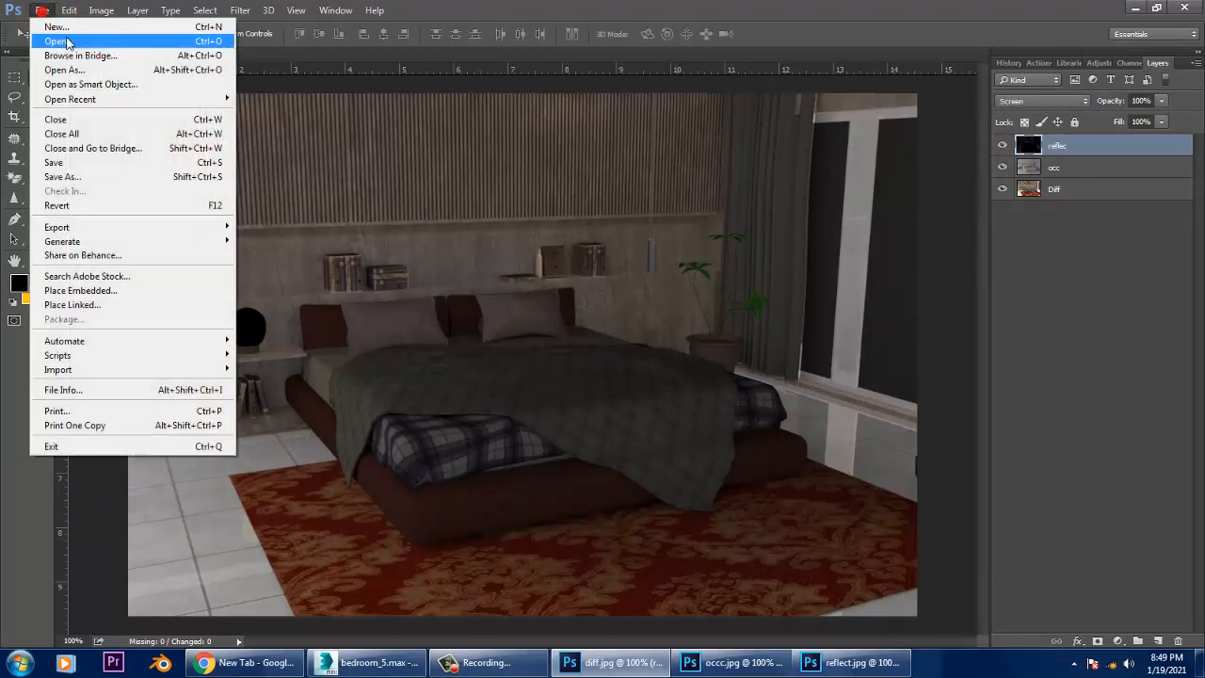
click(68, 41)
double_click(701, 118)
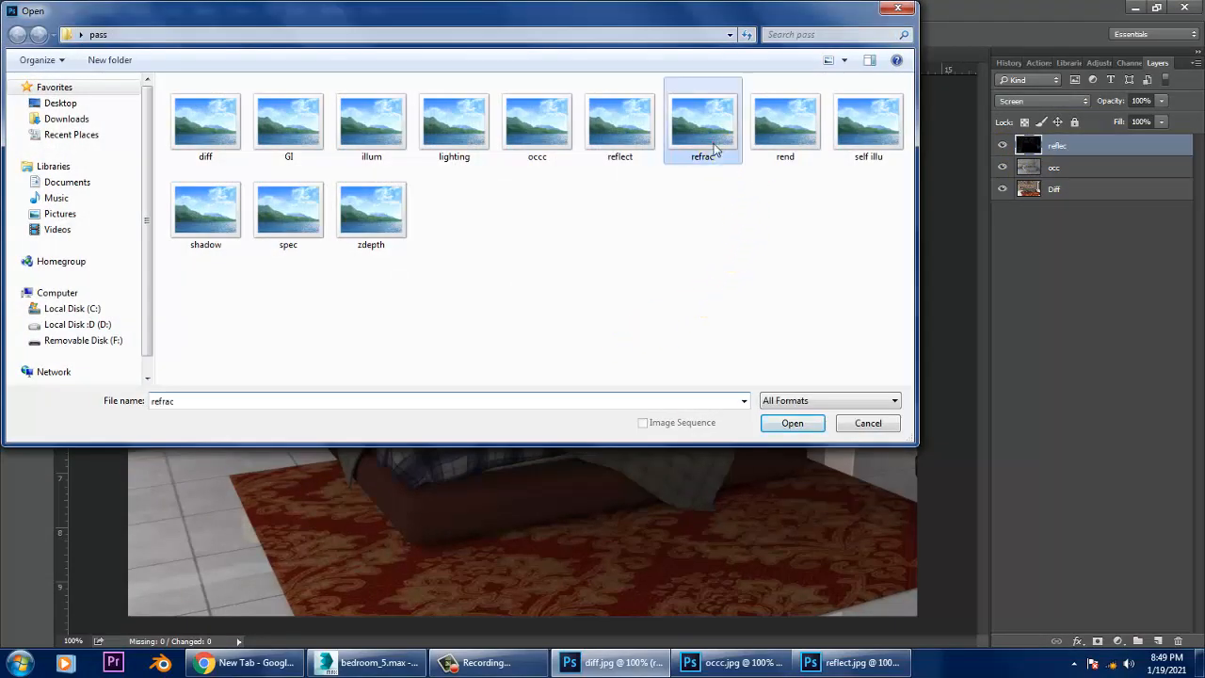
double_click(1061, 147)
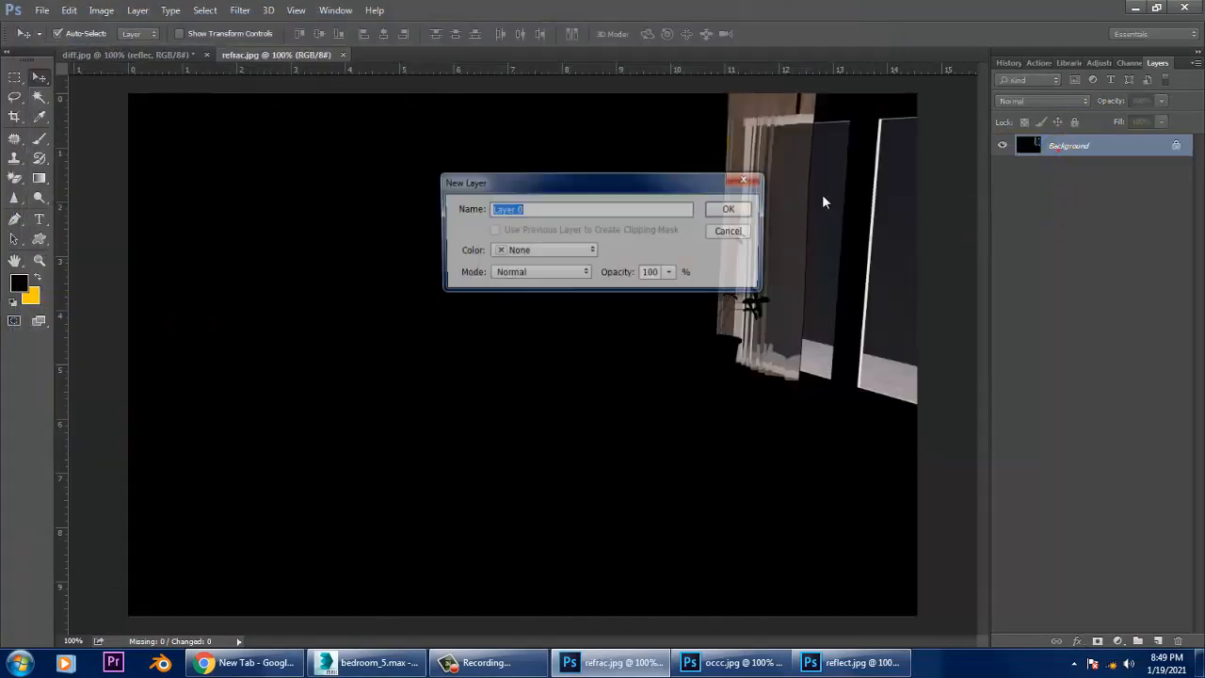
click(731, 210)
Copy the refrac pass into diff.jpg as the top layer and align it with the canvas.
drag(242, 54, 739, 262)
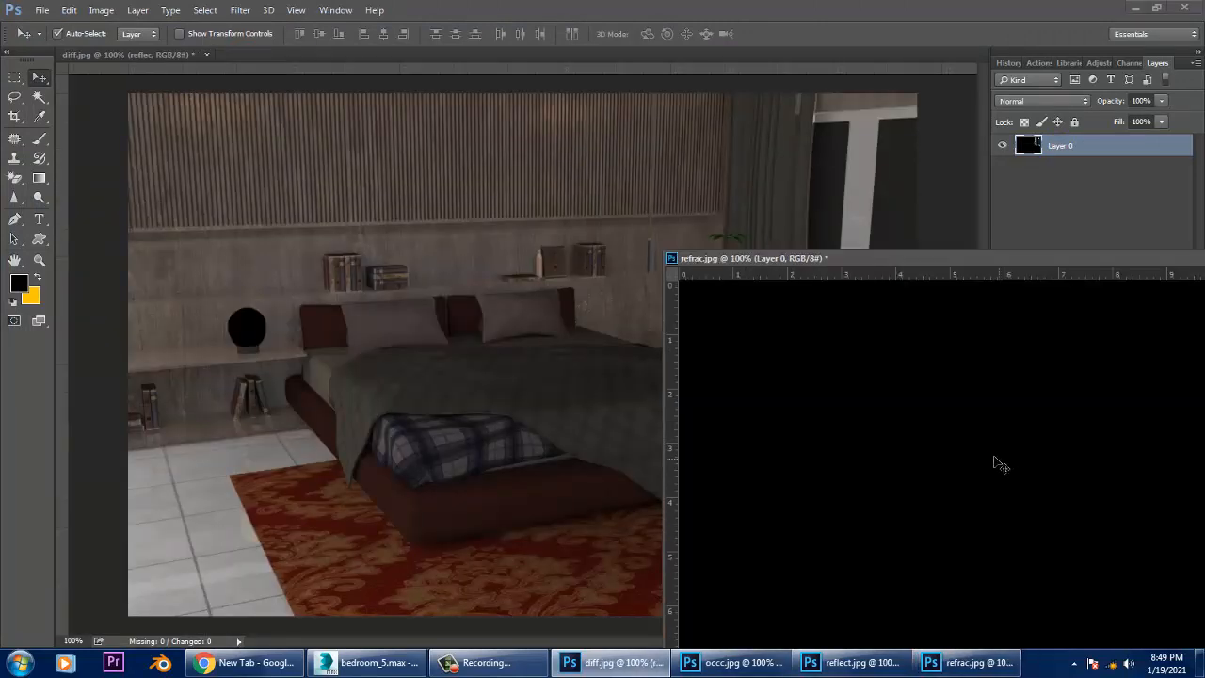
drag(997, 461, 474, 285)
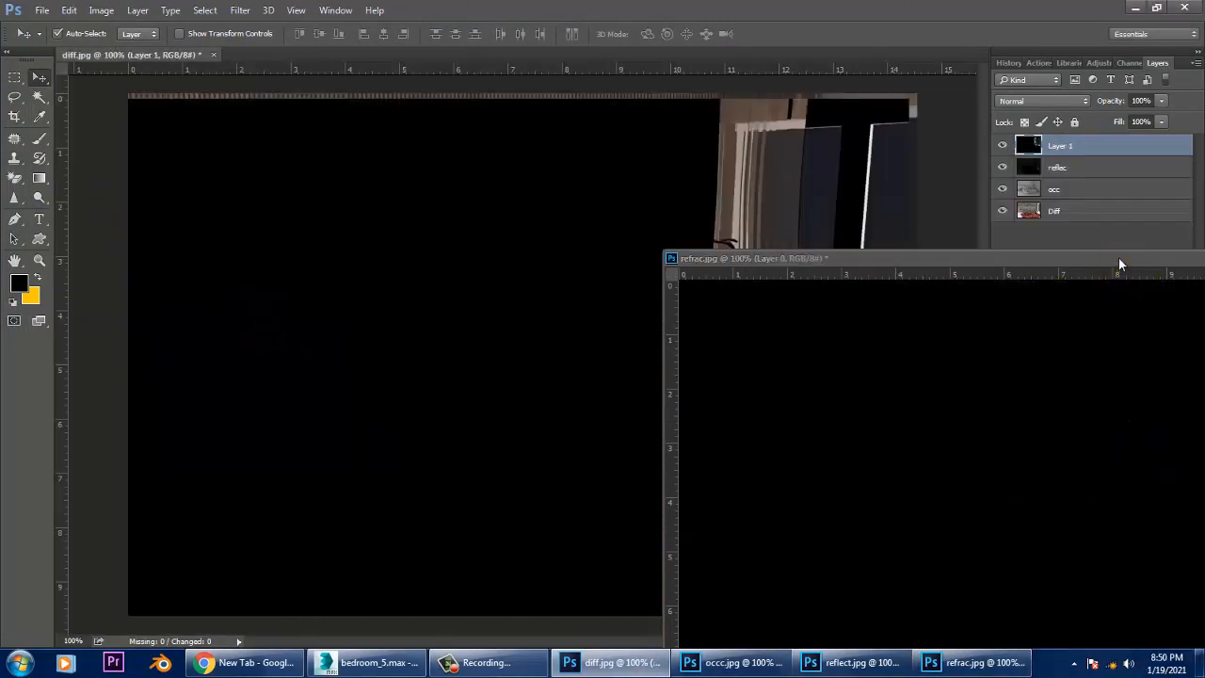
double_click(1117, 259)
click(1065, 267)
drag(562, 280, 580, 256)
click(754, 263)
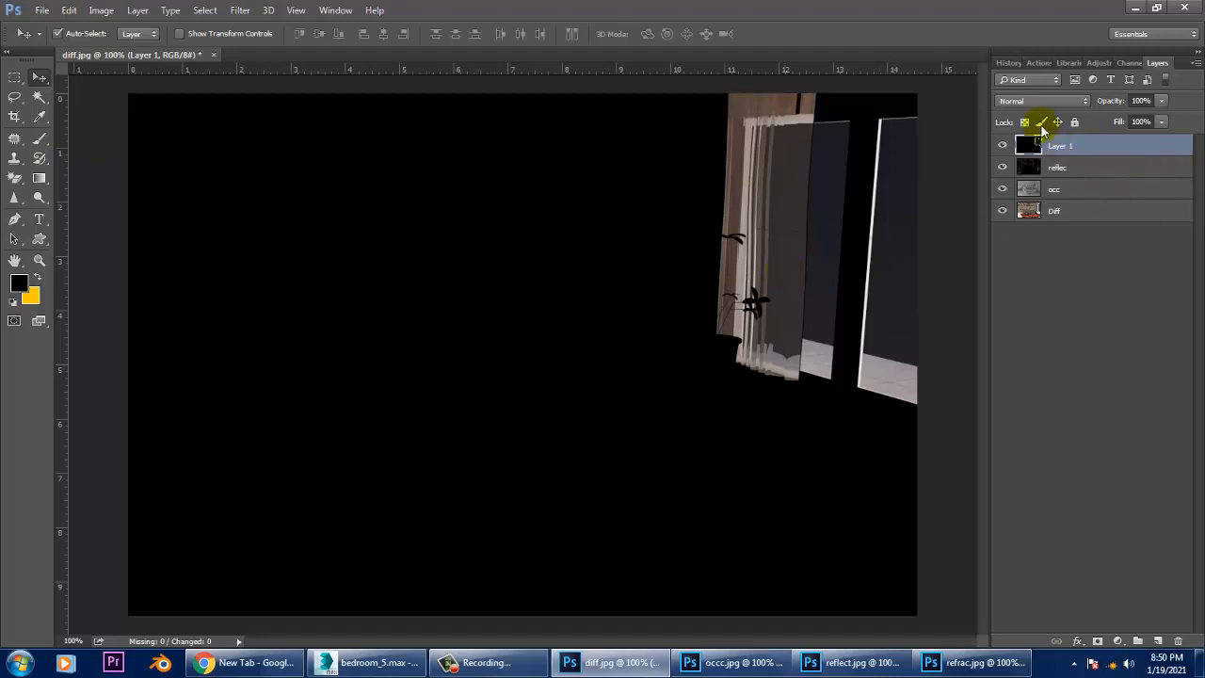
Set the refraction layer's blend mode to Screen and compare the image with the layer hidden and shown.
click(1040, 100)
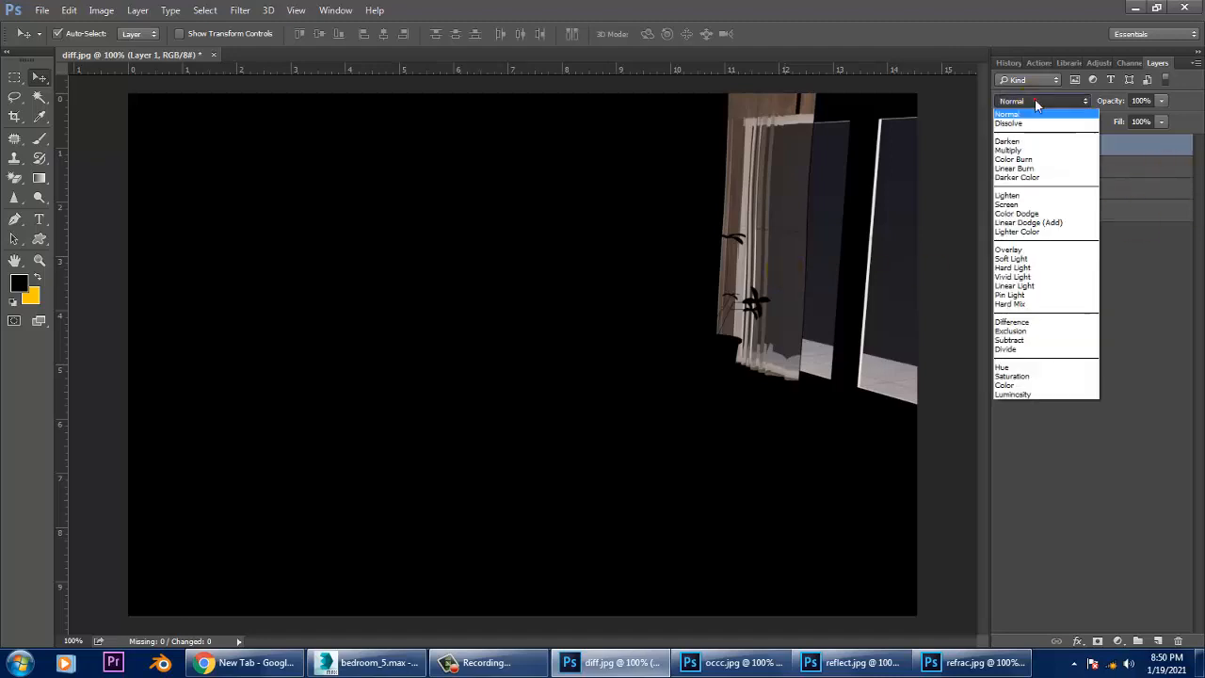
click(1040, 204)
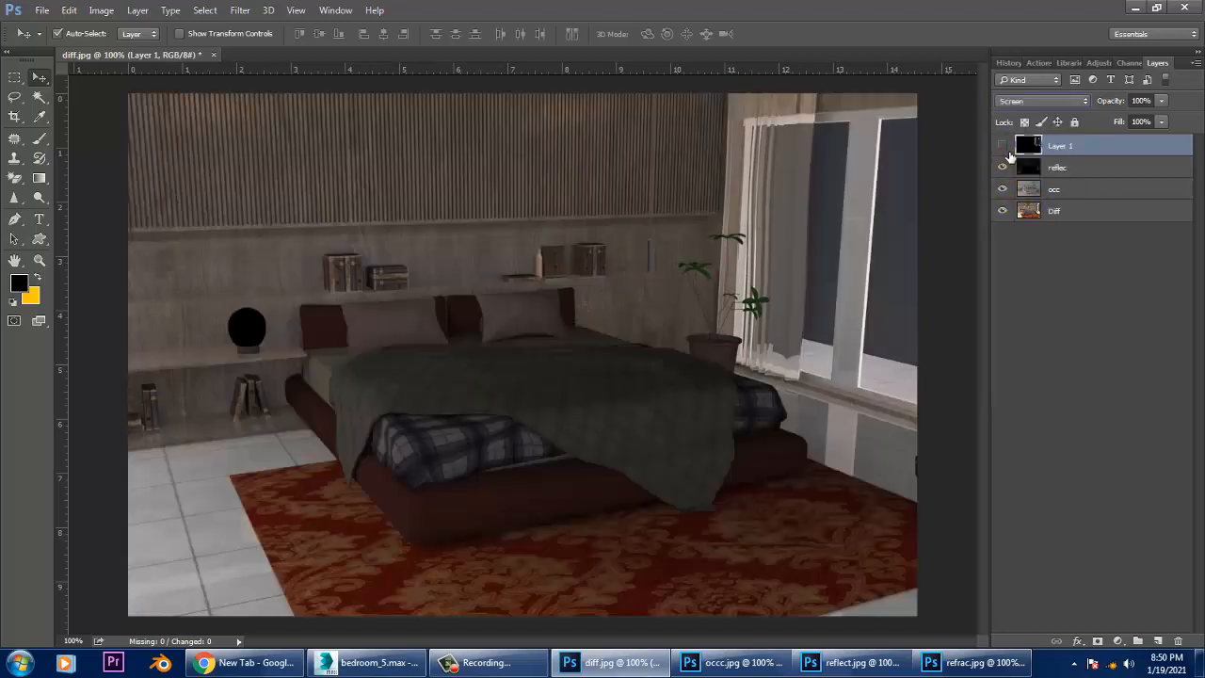
click(1004, 147)
click(1003, 147)
click(1003, 146)
click(1003, 147)
click(1003, 147)
click(1003, 147)
Open the self illu pass image and convert its locked background into a regular layer with the default name.
click(43, 10)
click(58, 42)
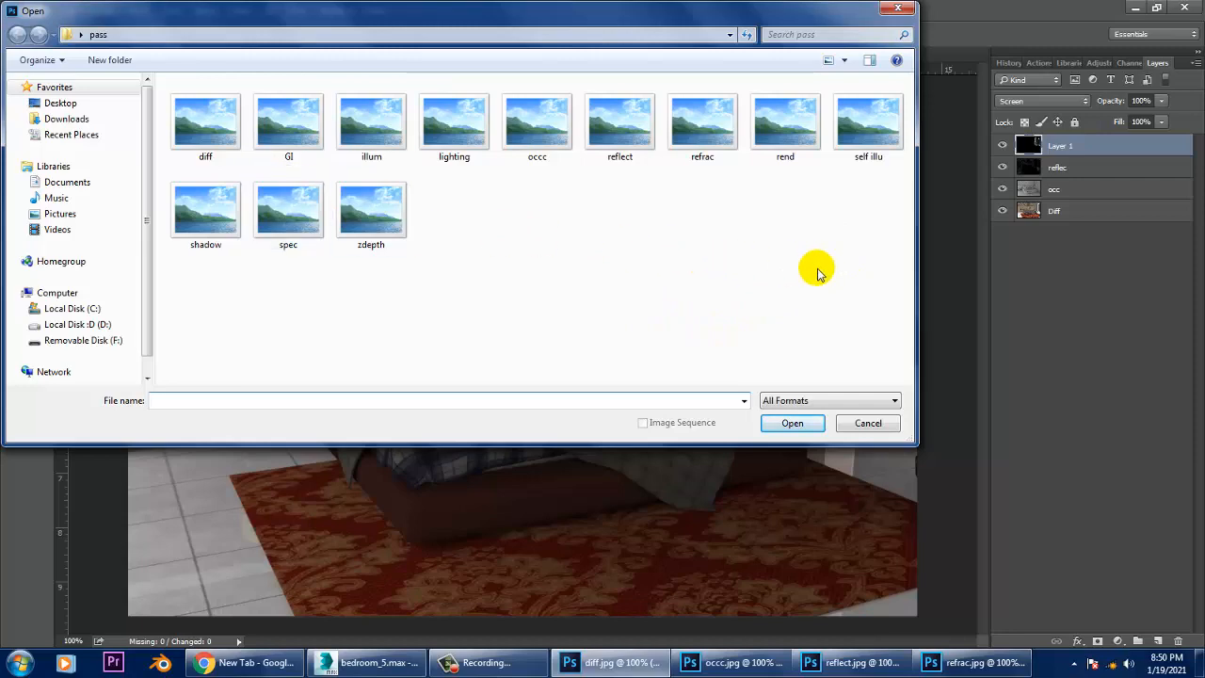
double_click(850, 139)
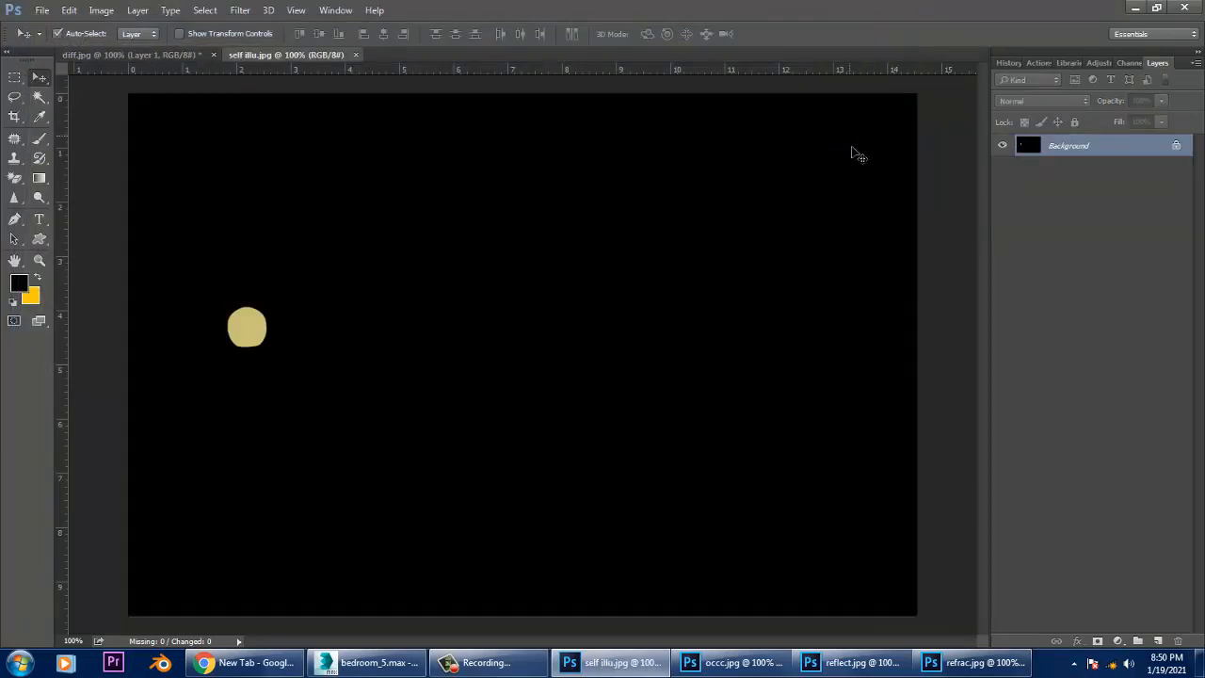
double_click(1084, 147)
click(725, 209)
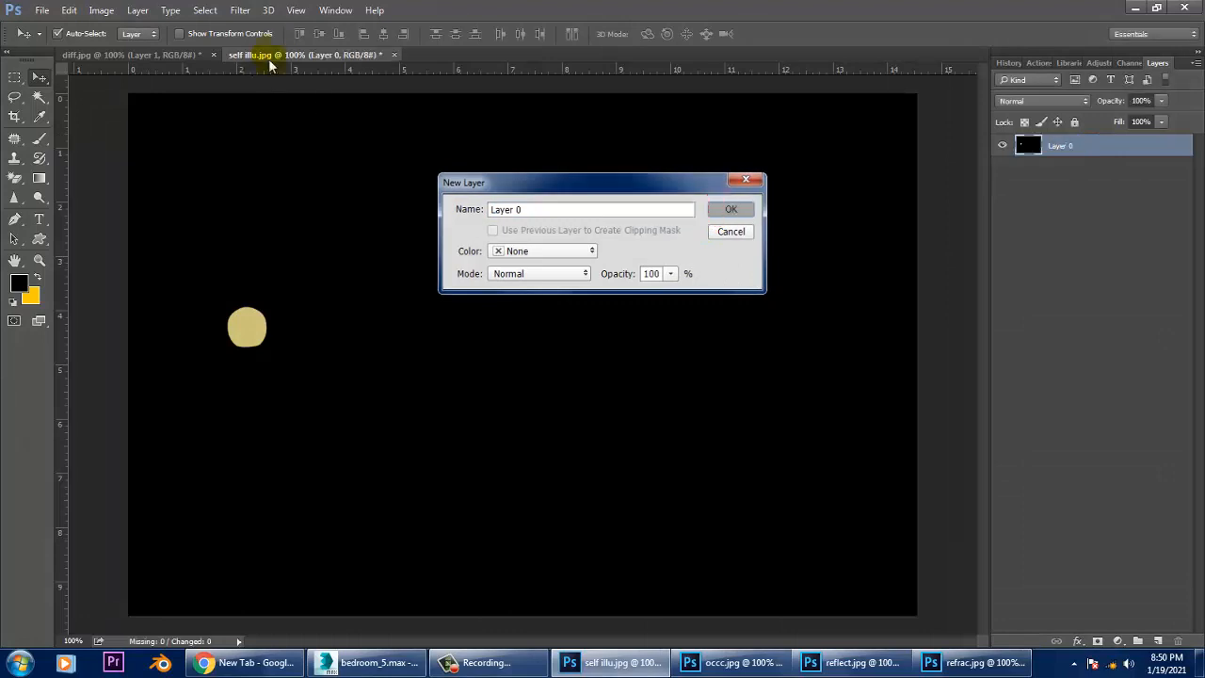
Copy the self illu pass into diff.jpg as the top layer and align it with the canvas.
drag(268, 58, 889, 405)
drag(957, 487, 941, 283)
drag(1023, 329, 605, 338)
click(1004, 330)
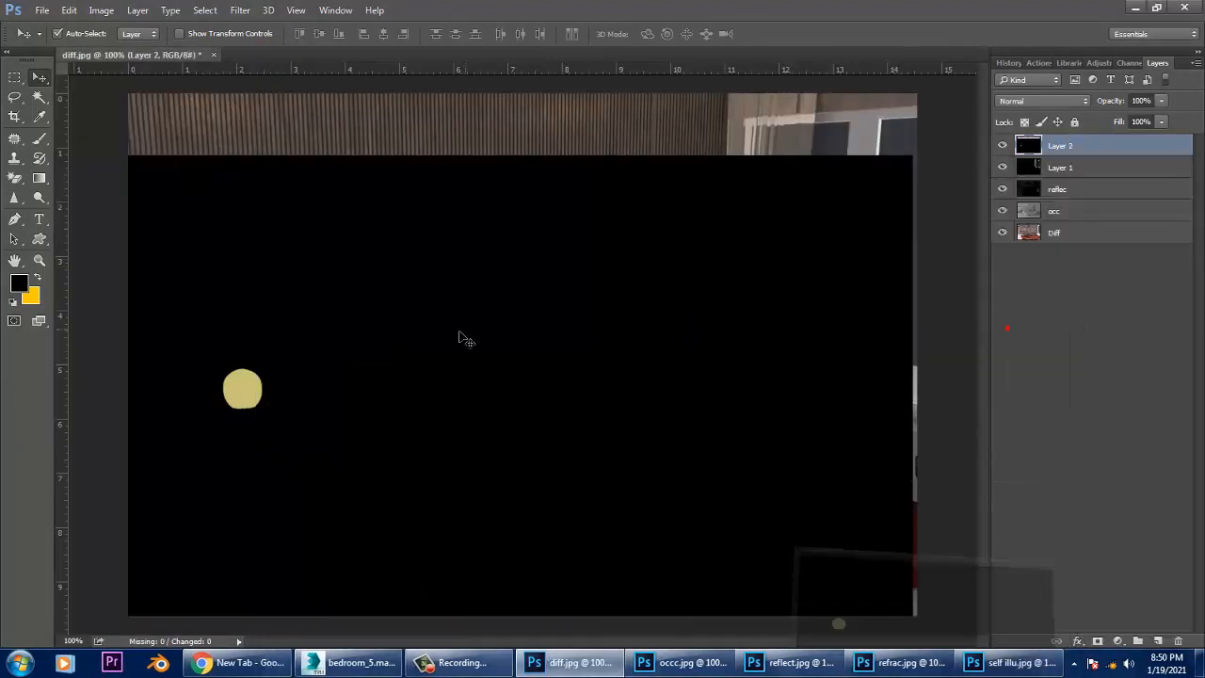
drag(445, 340, 449, 278)
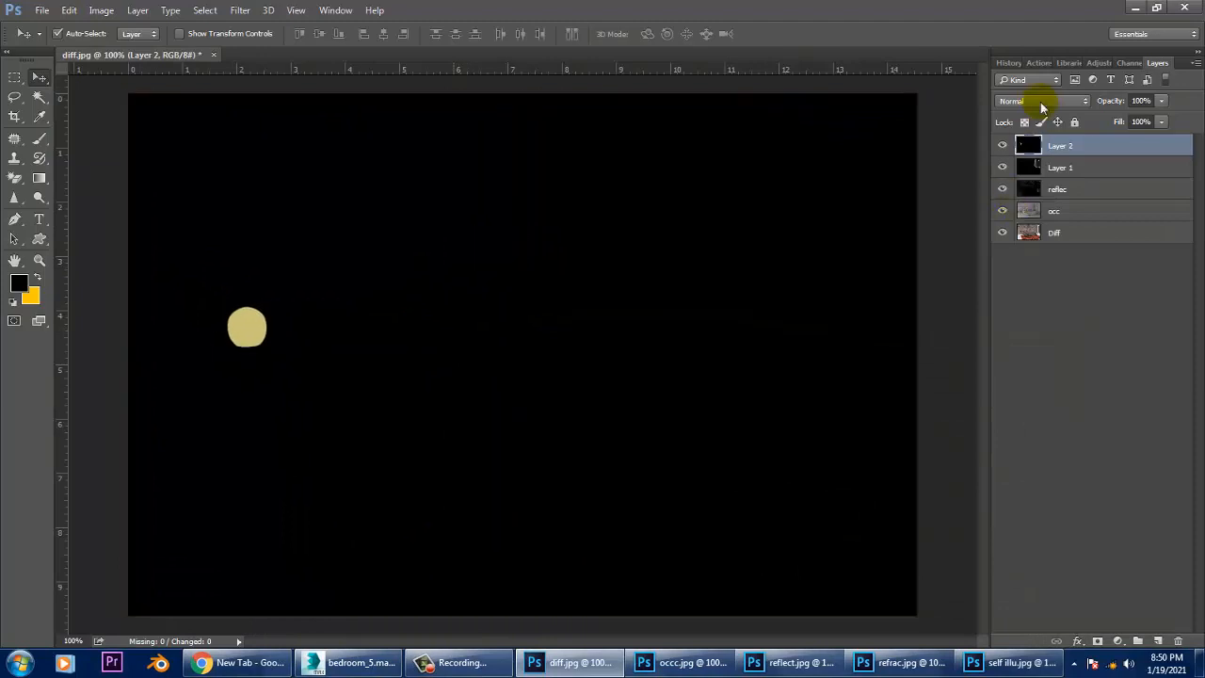
Set the self-illumination layer's blend mode to Screen and rename it as SI.
click(1042, 101)
click(1052, 207)
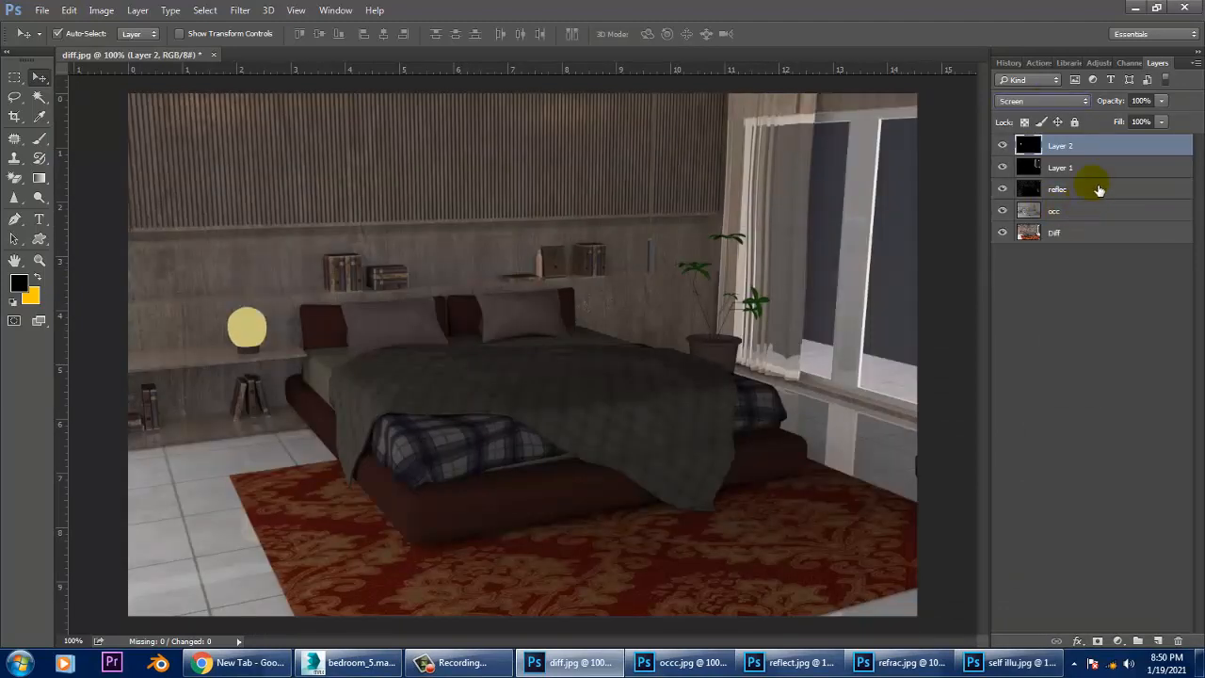
double_click(1063, 147)
text(s)
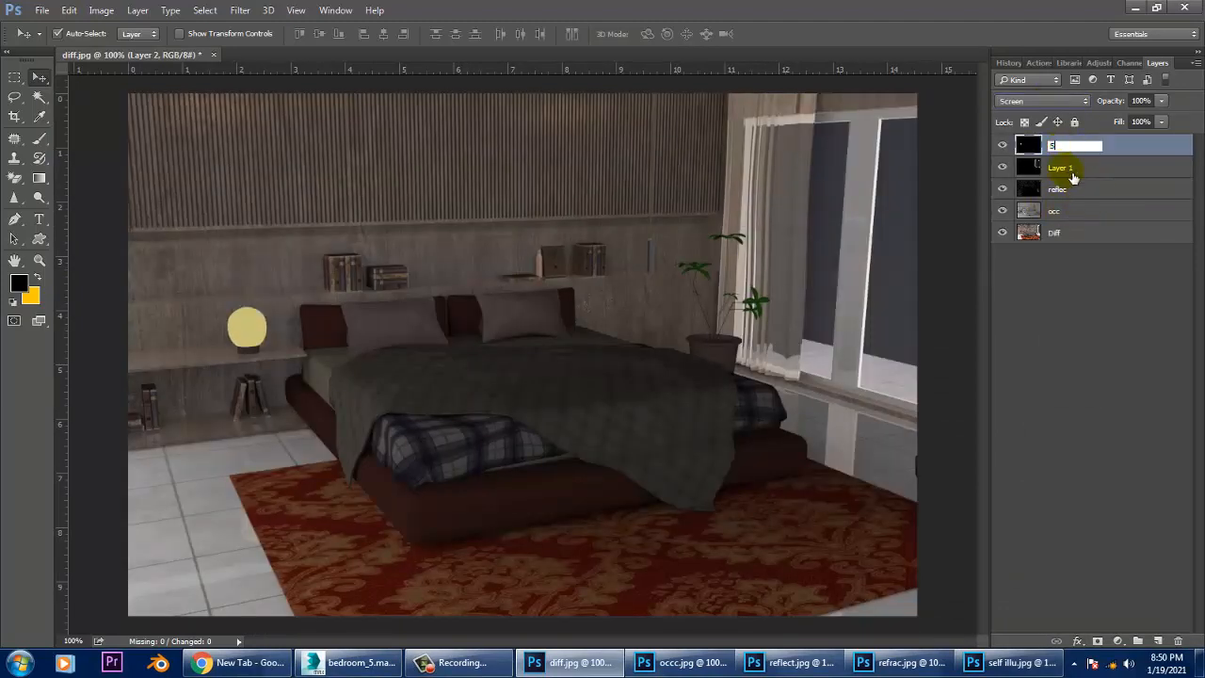
text(i)
Rename the refraction layer, directly below SI, as Refract.
double_click(1066, 168)
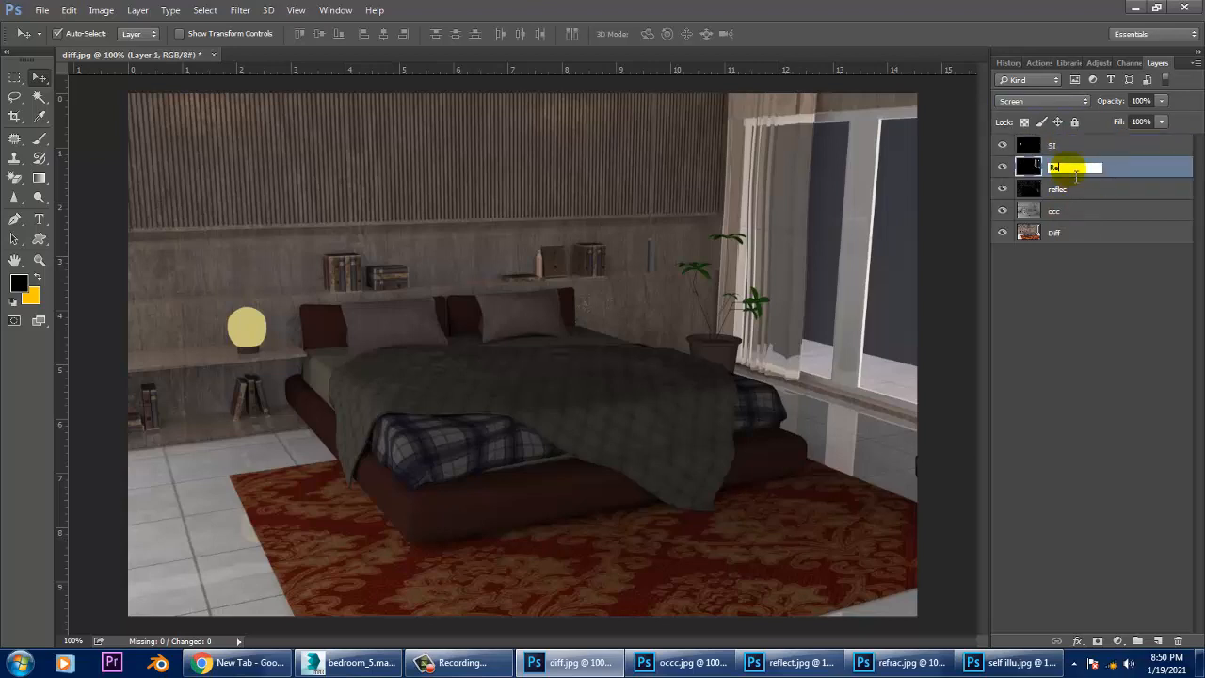
text(Refract)
key(Return)
Open the lighting pass image and convert its locked background into a regular layer with the default name.
click(52, 9)
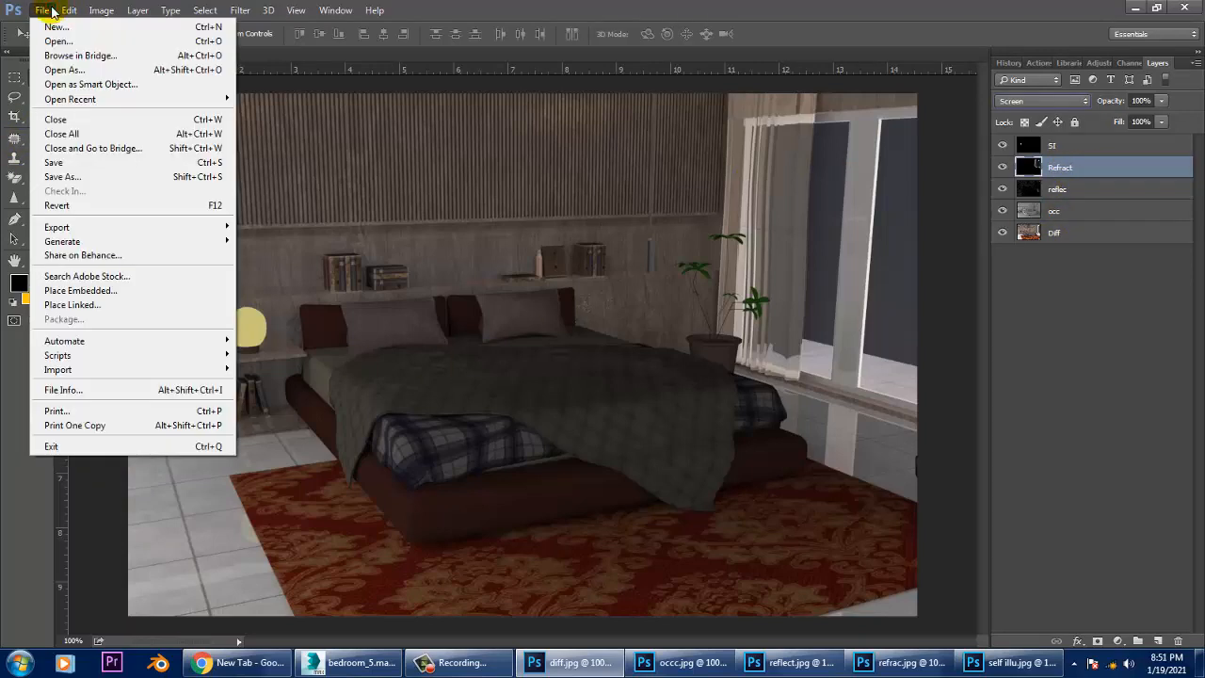
click(58, 41)
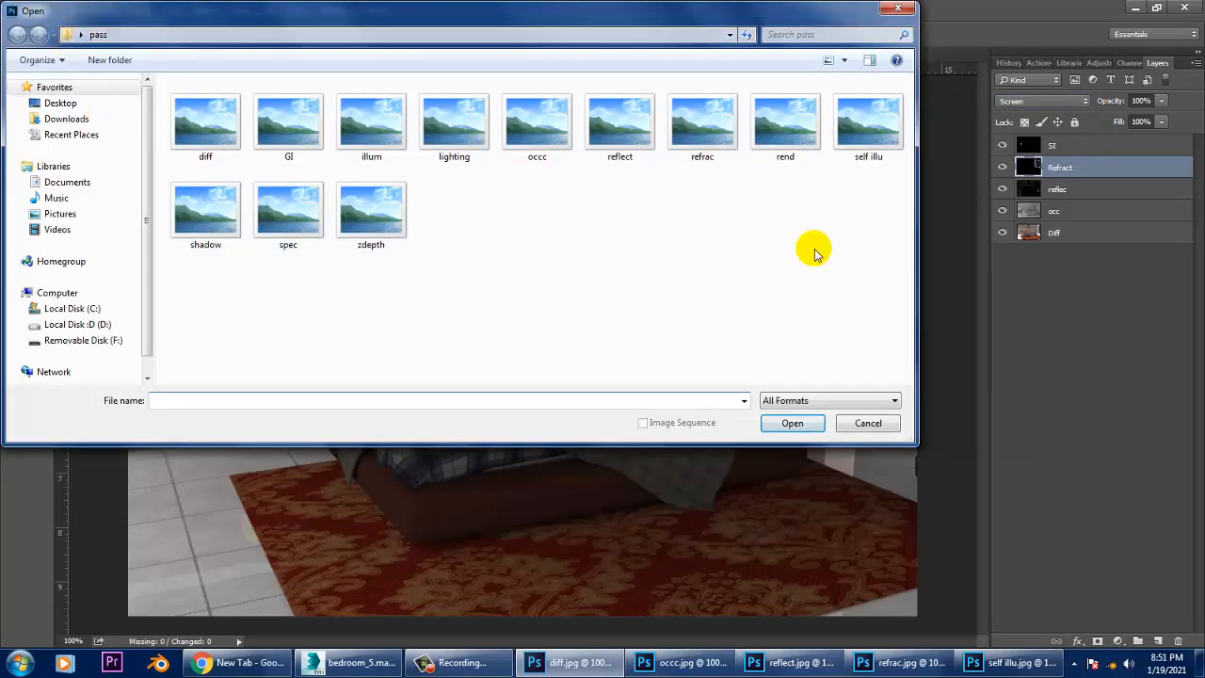
double_click(456, 127)
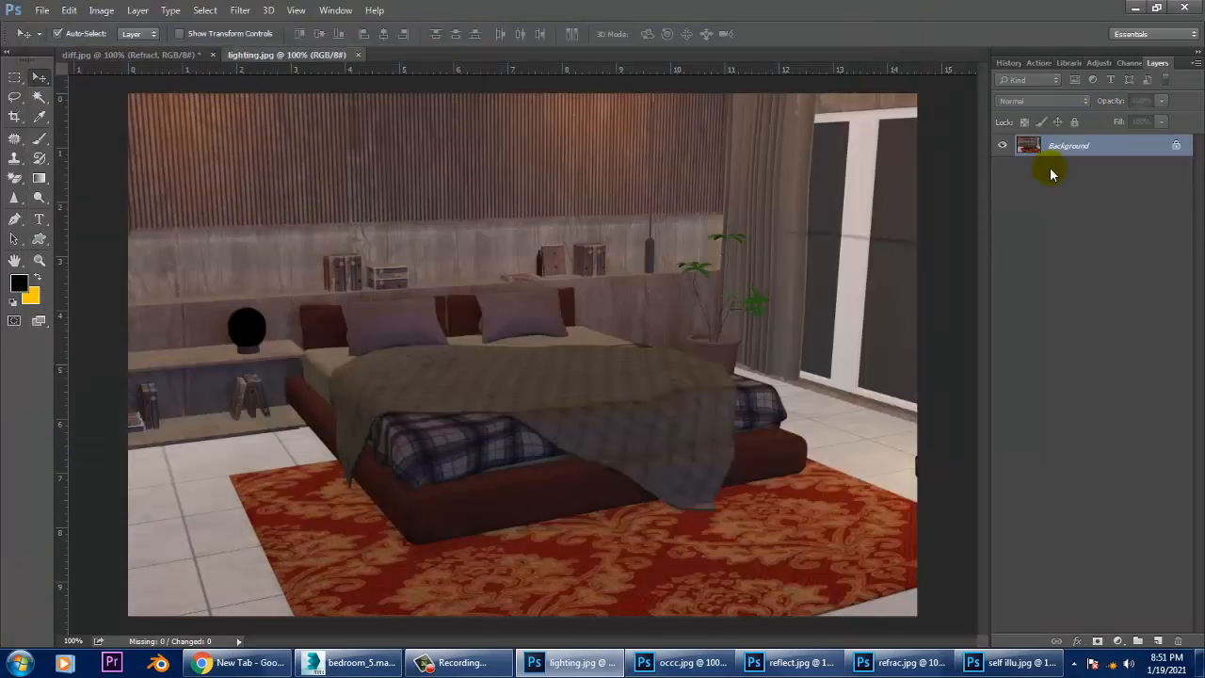
double_click(1073, 146)
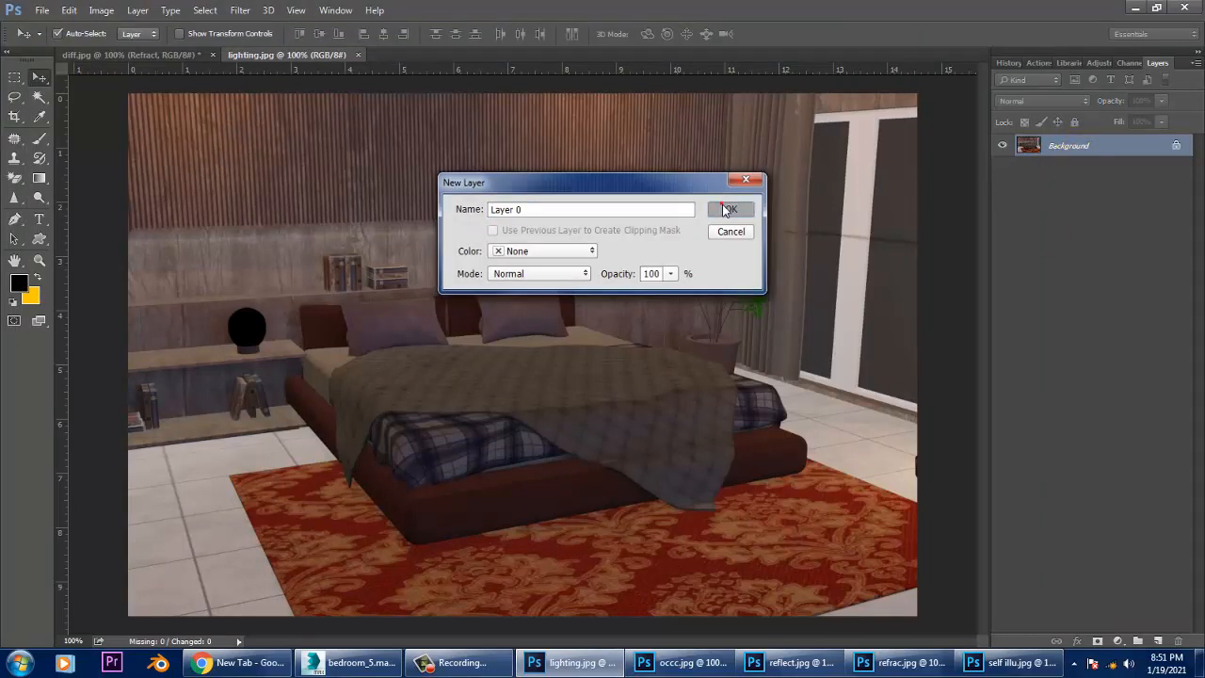
click(730, 209)
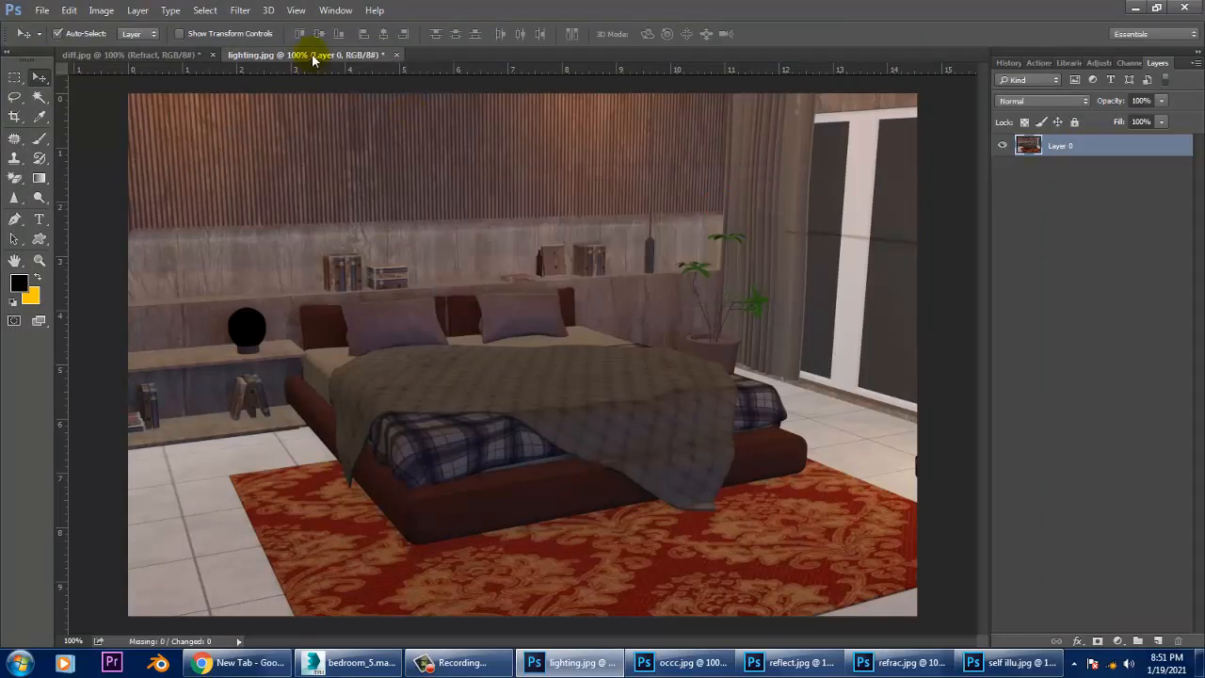
Copy the lighting pass into diff.jpg as a new layer above Refract and minimize the lighting.jpg window.
drag(871, 364, 885, 388)
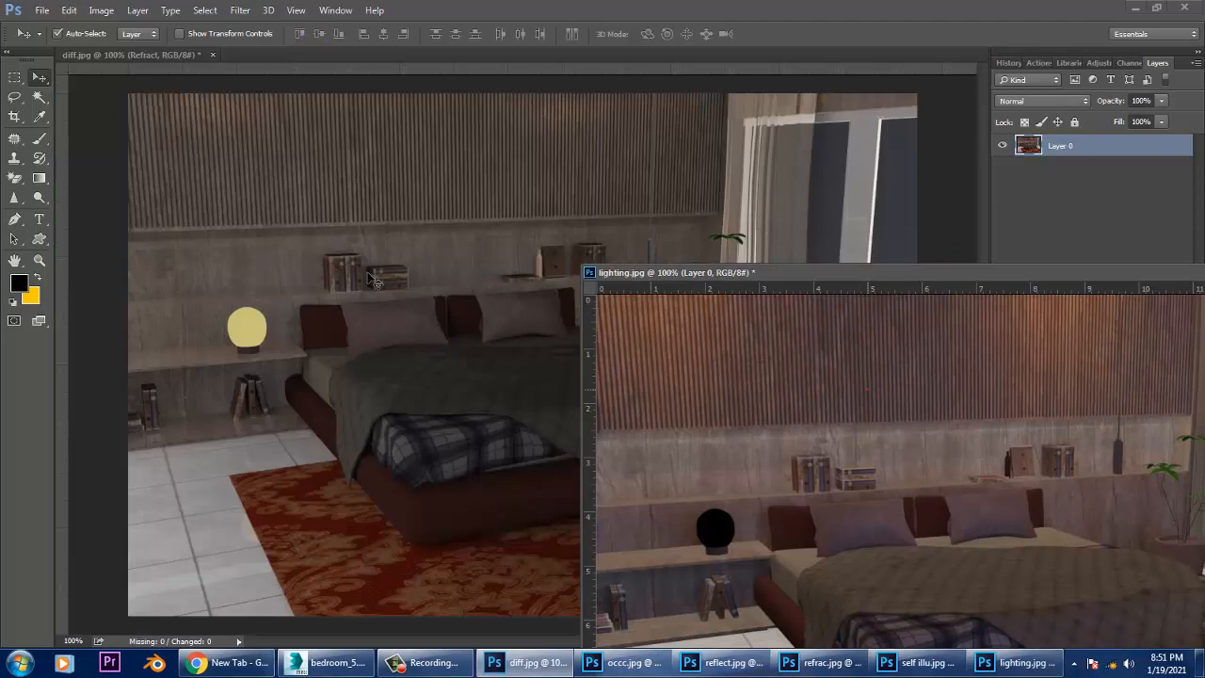
mouse_move(368, 274)
mouse_down()
mouse_move(459, 312)
mouse_move(364, 272)
mouse_up()
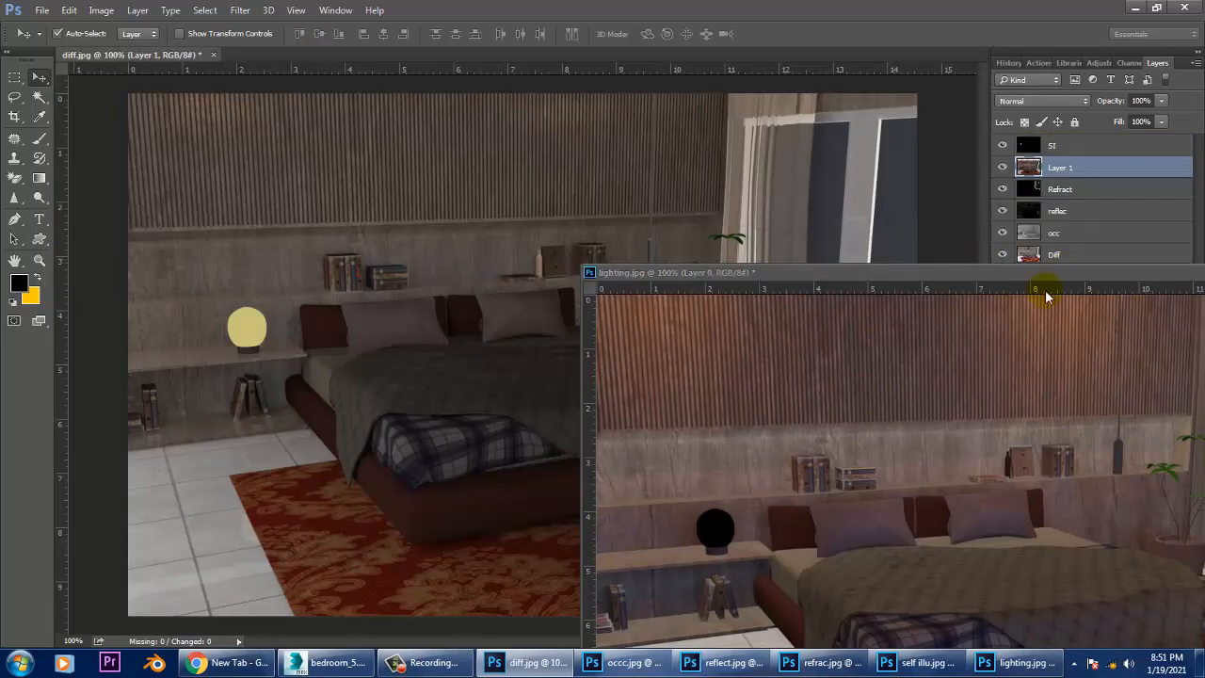
drag(1153, 274, 915, 316)
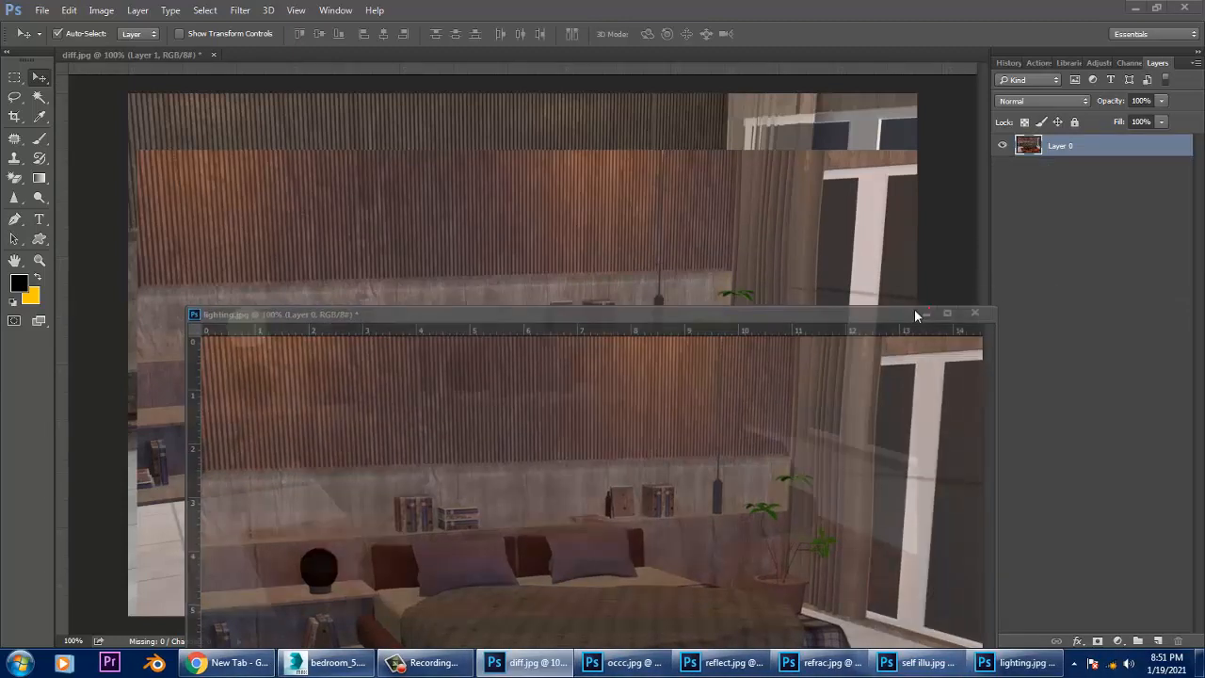
click(925, 312)
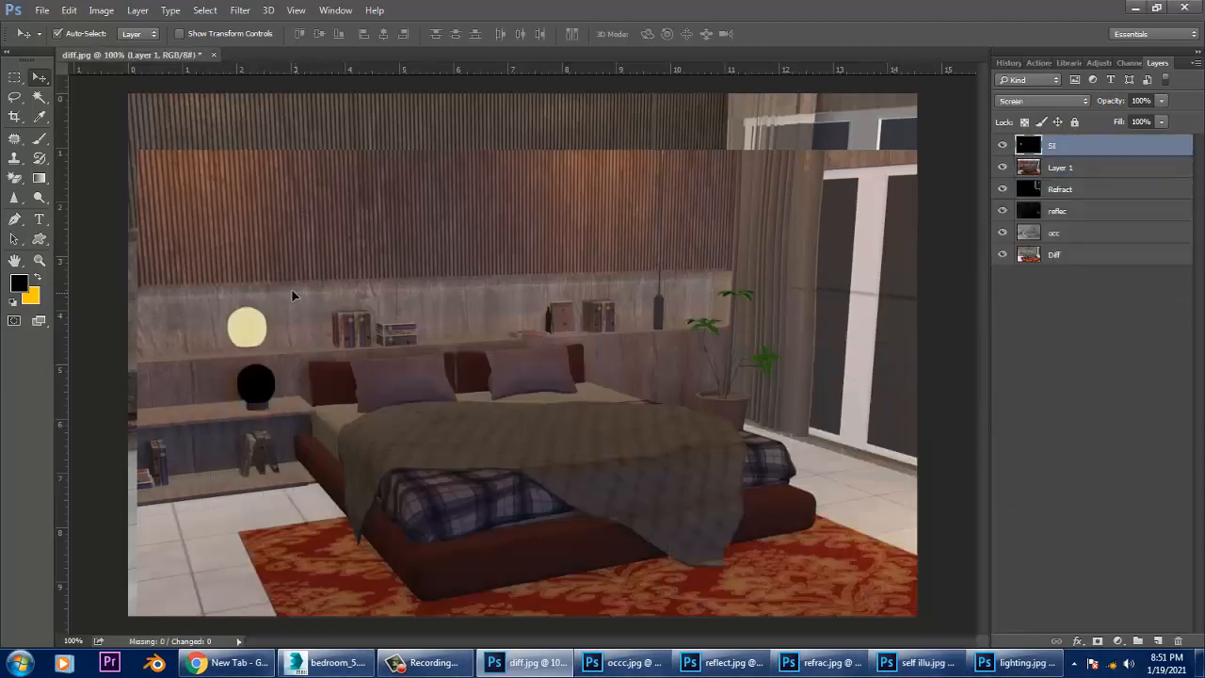
Move the lighting layer above SI in the layer stack and align it with the canvas.
drag(290, 288, 281, 239)
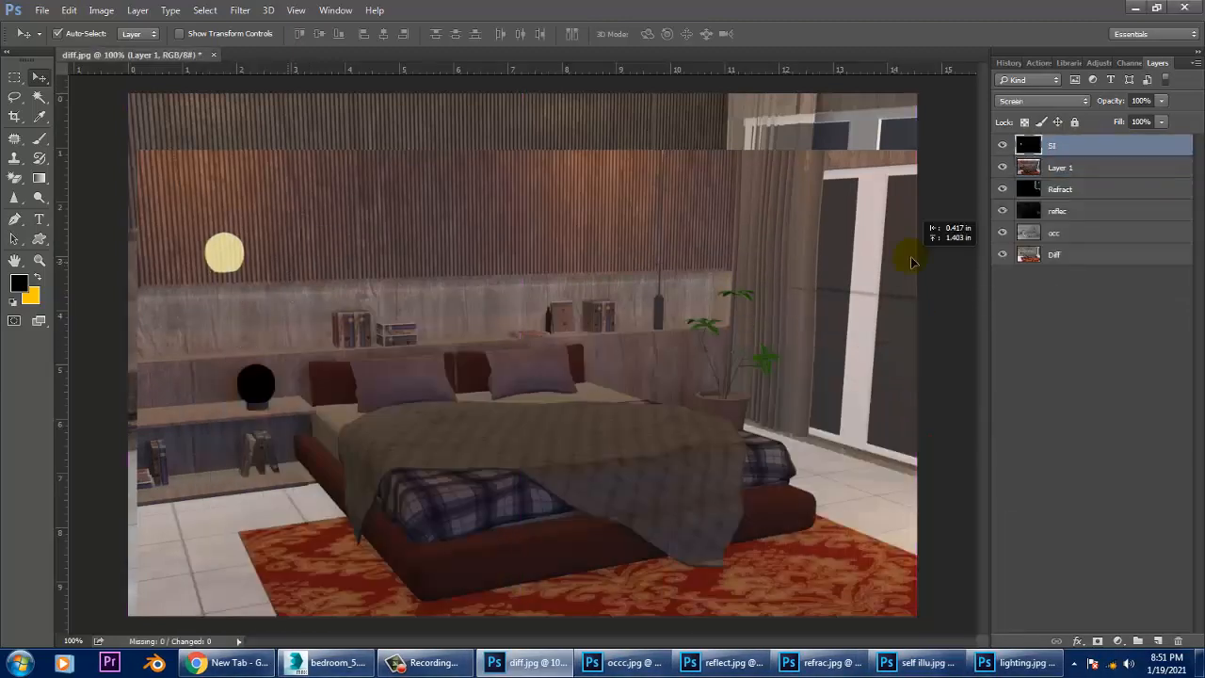
drag(1068, 179, 1073, 145)
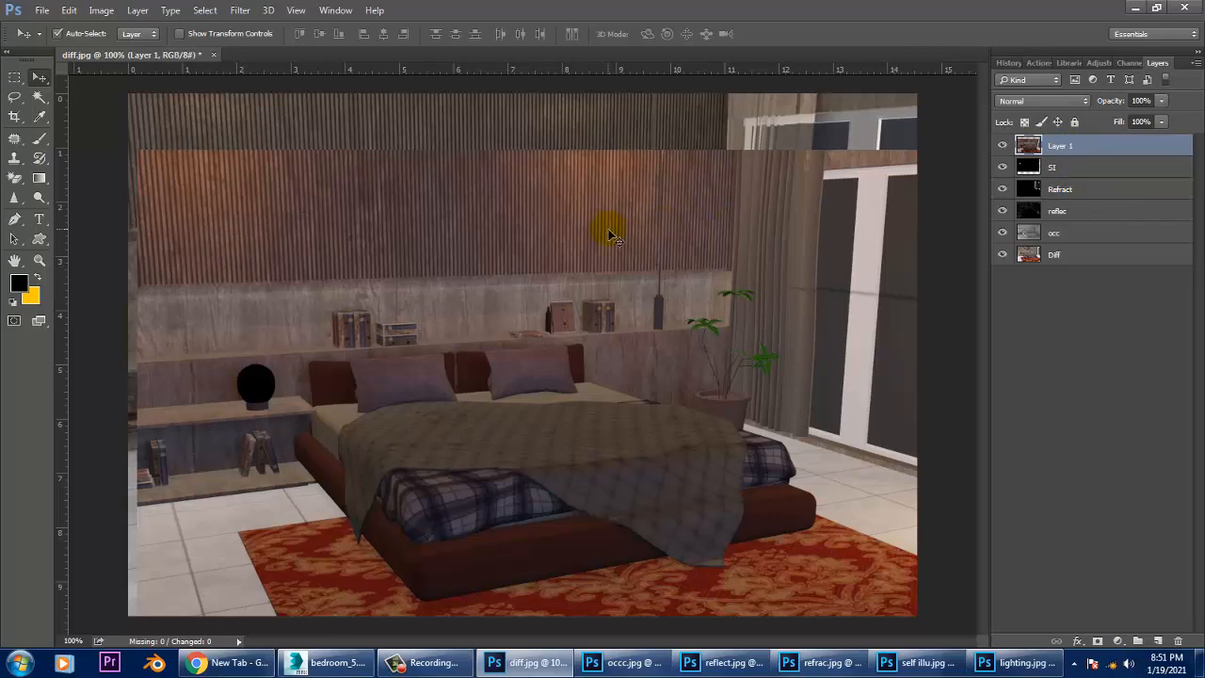
drag(610, 235, 575, 125)
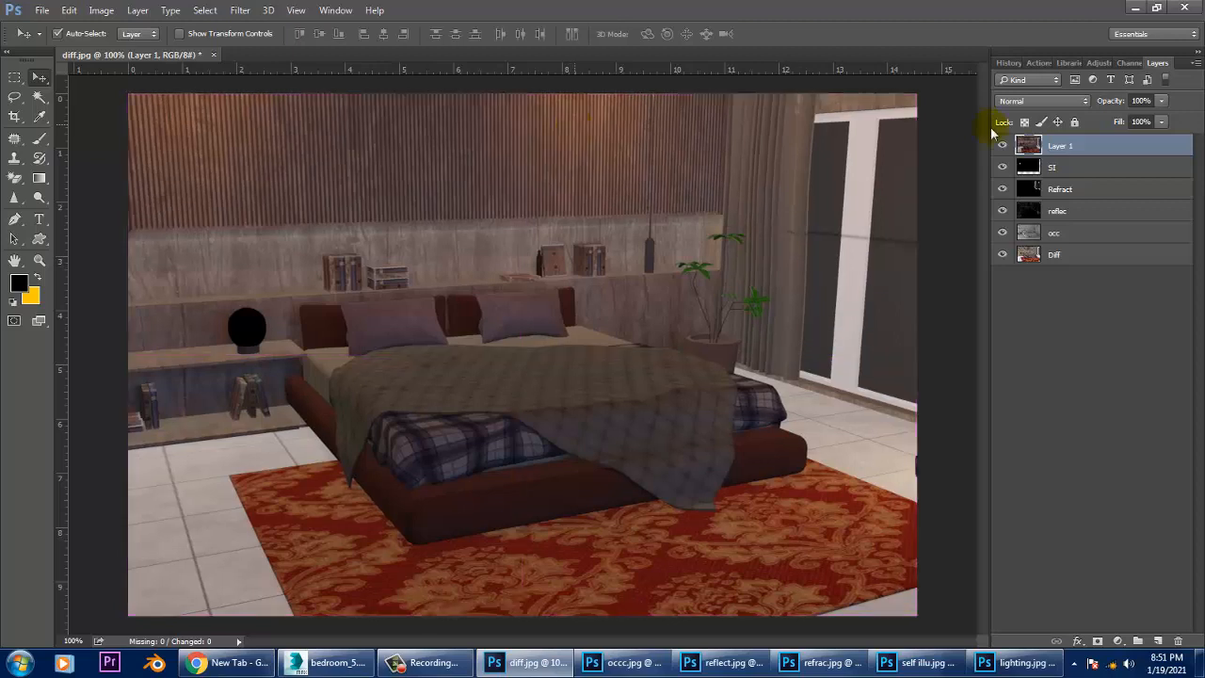
Close the 3ds Max bedroom scene without saving its changes.
right_click(327, 662)
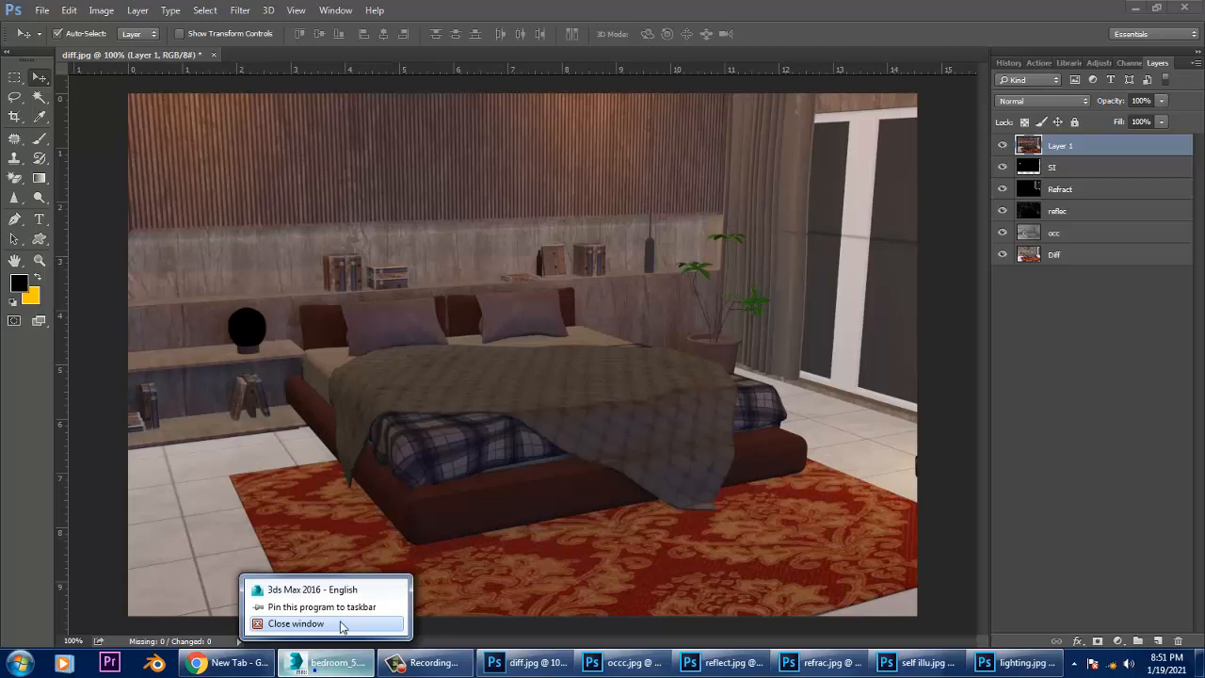
click(341, 624)
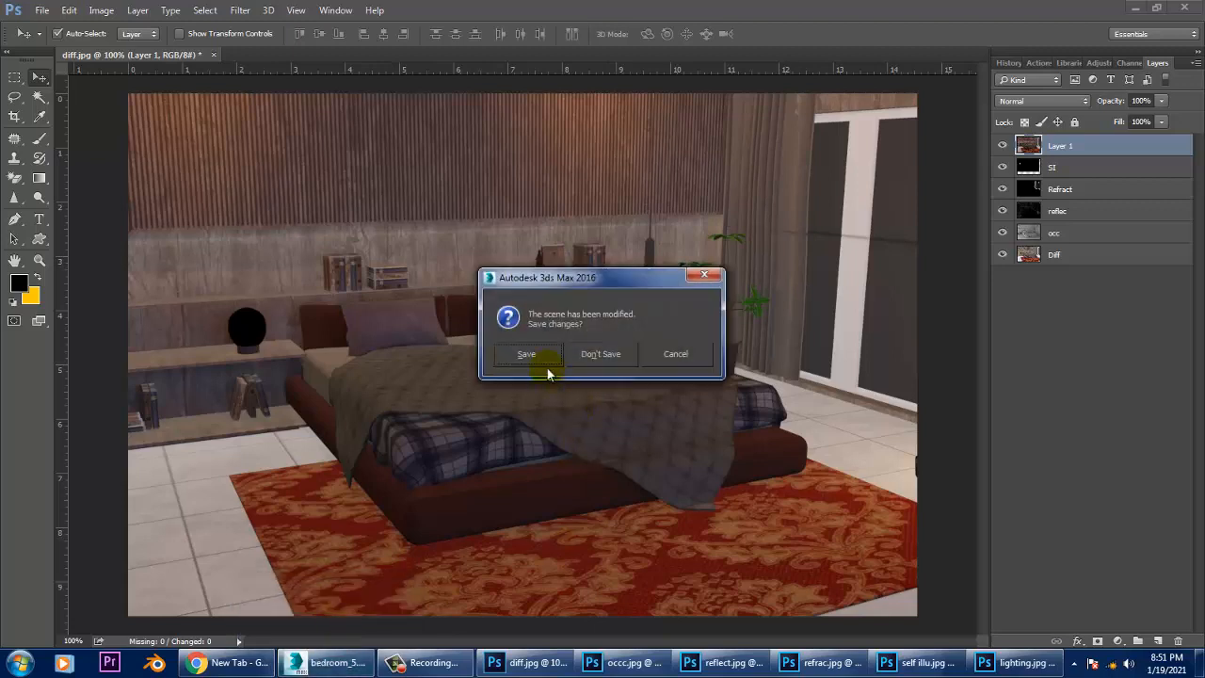
click(613, 352)
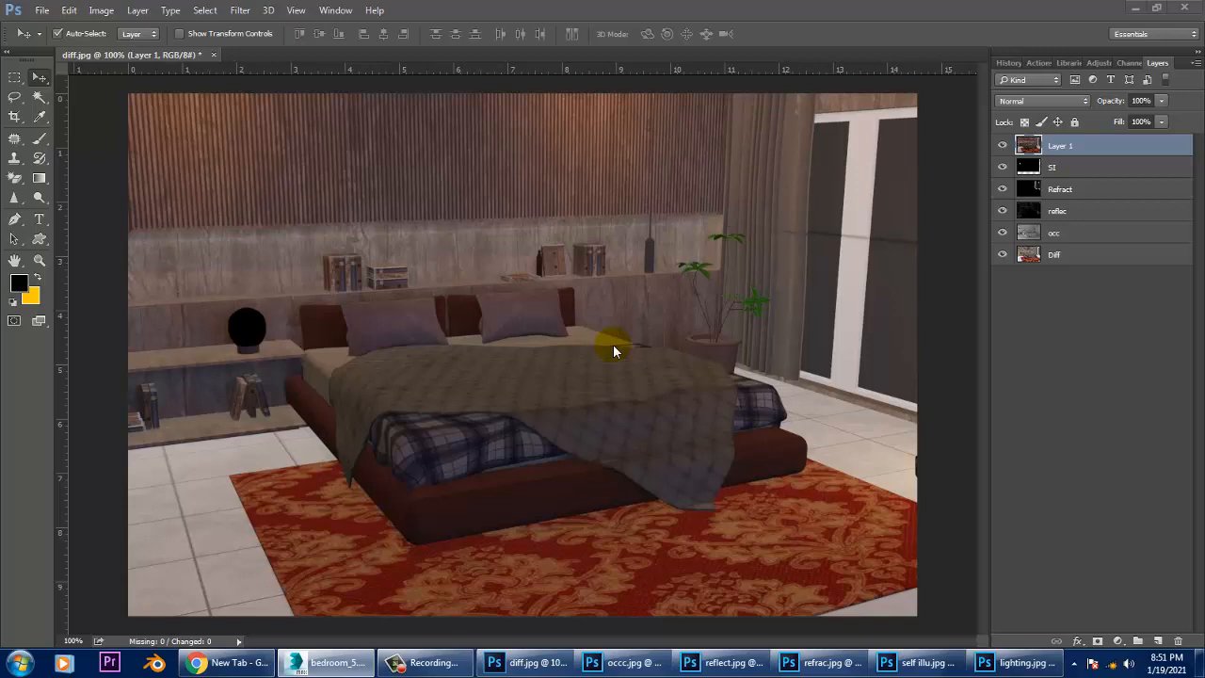
Try the Lighten blend mode on the lighting layer, followed by the modes from Darken through Screen.
click(1056, 100)
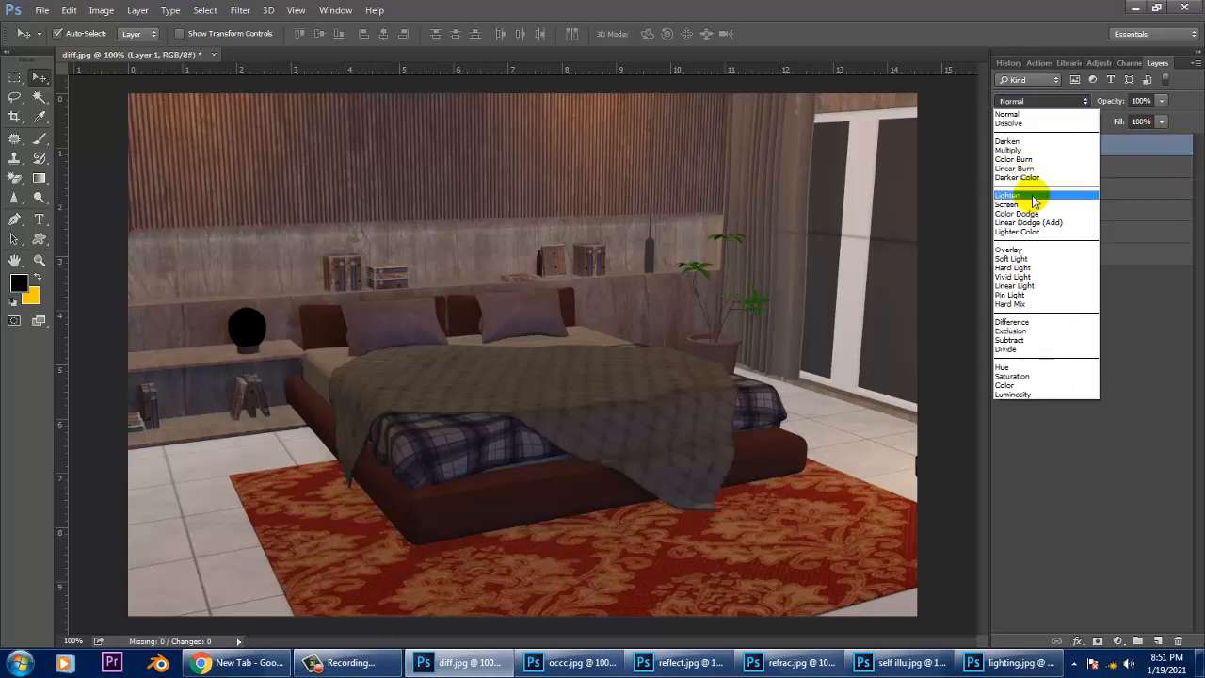
click(1032, 195)
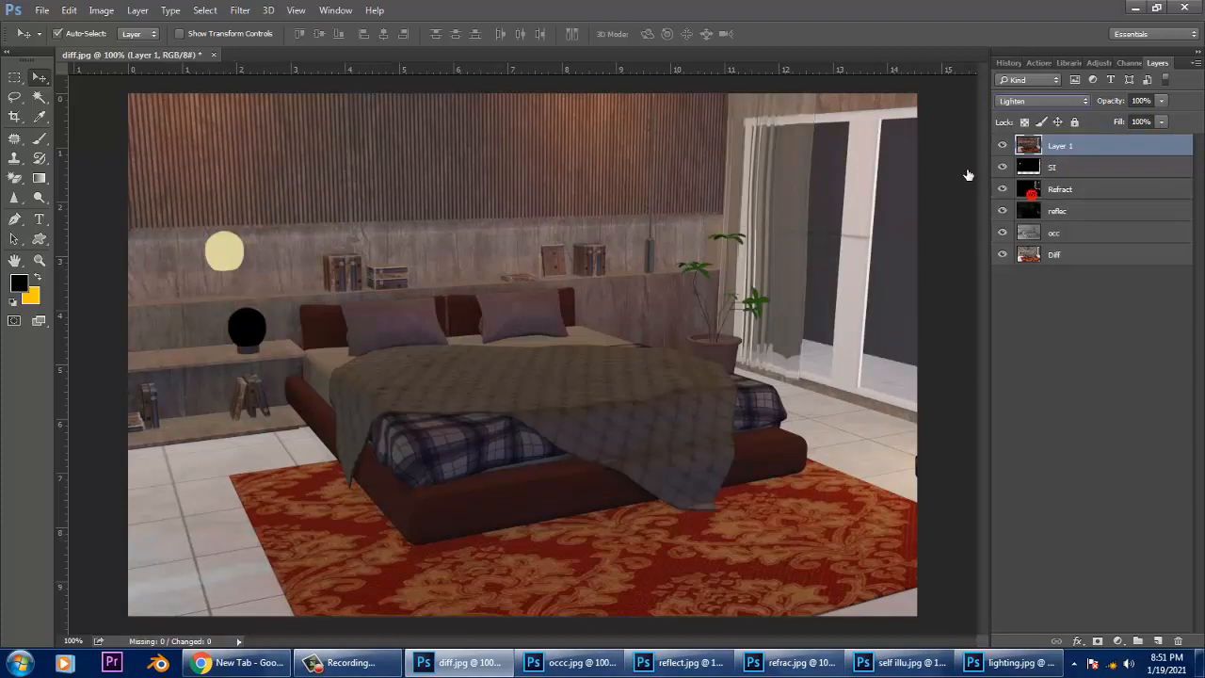
click(1048, 100)
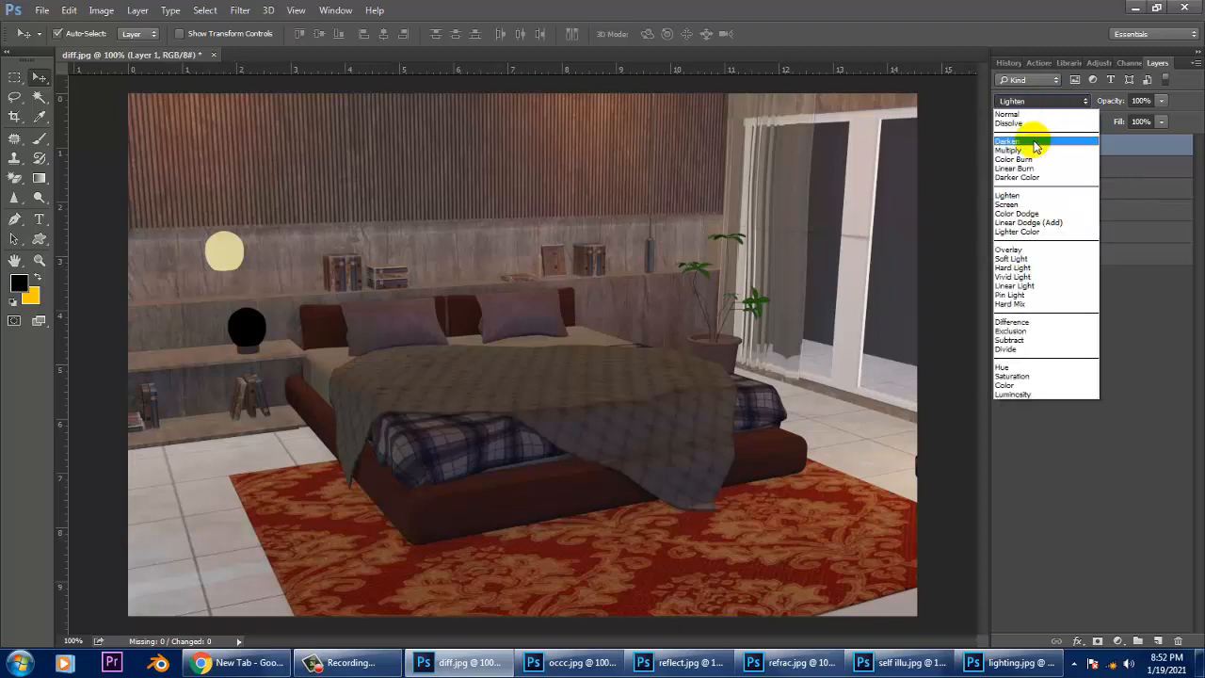
click(1035, 143)
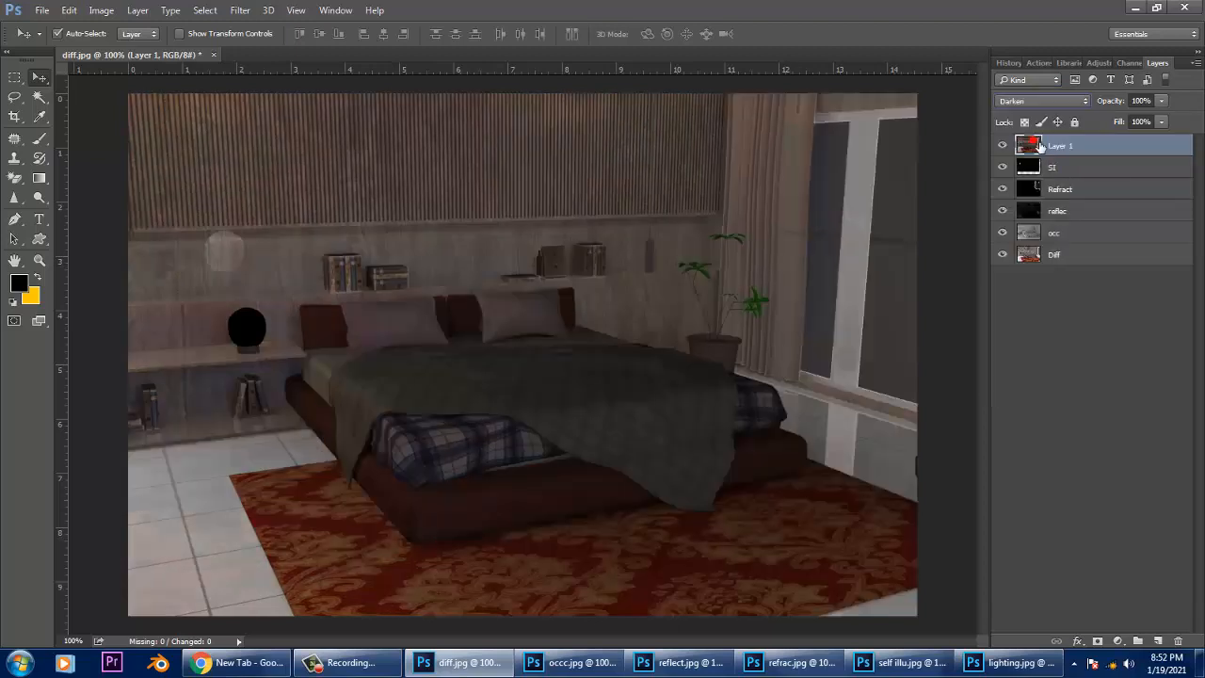
key(Down)
key(Down)
key(Down)
key(Down)
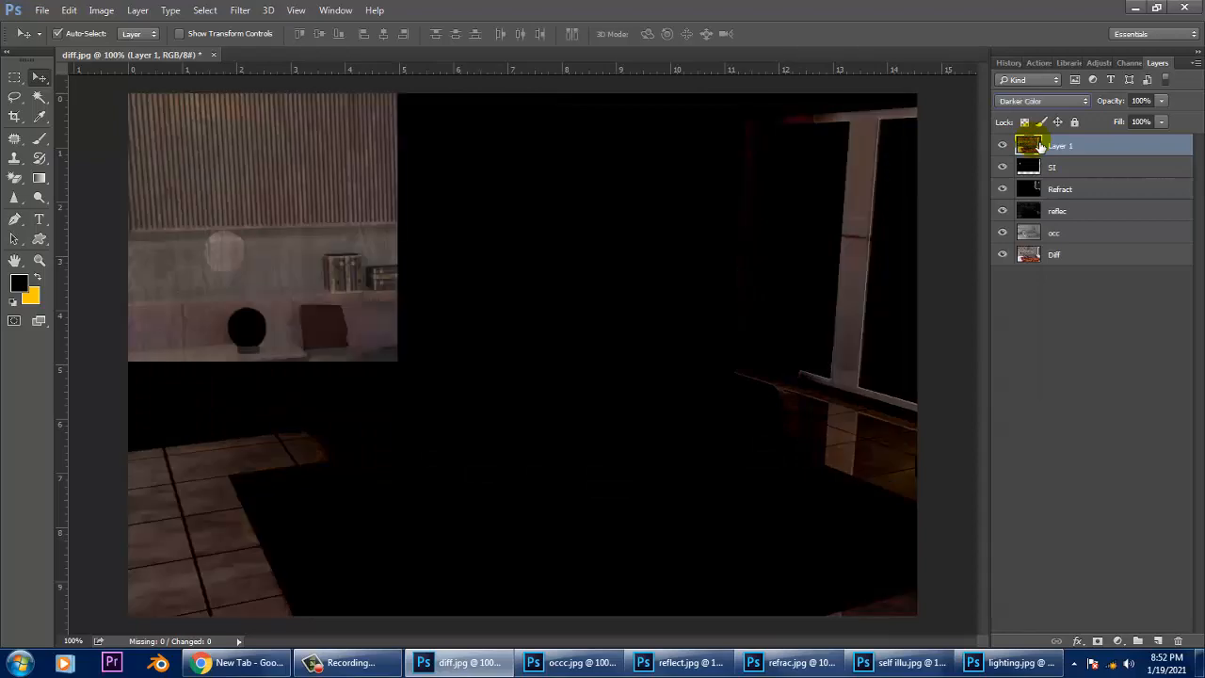
key(Down)
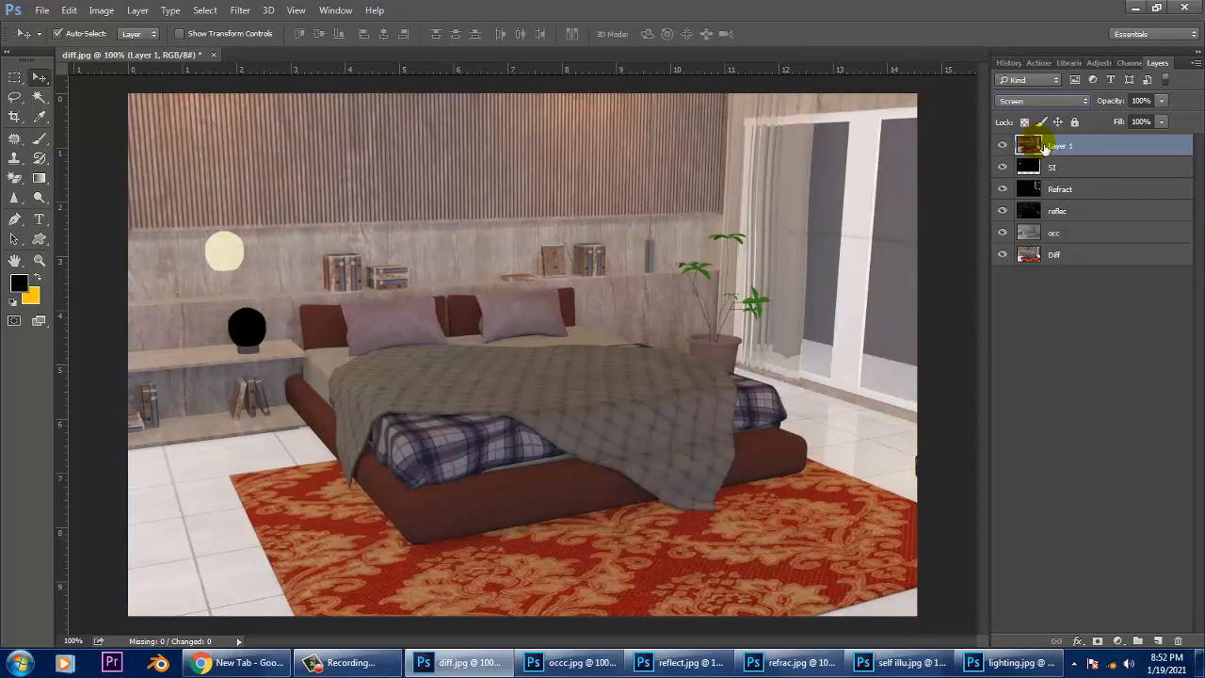
Hide the lighting layer, move the SI layer back into alignment with the lamp and canvas, and show the lighting layer again.
click(1002, 147)
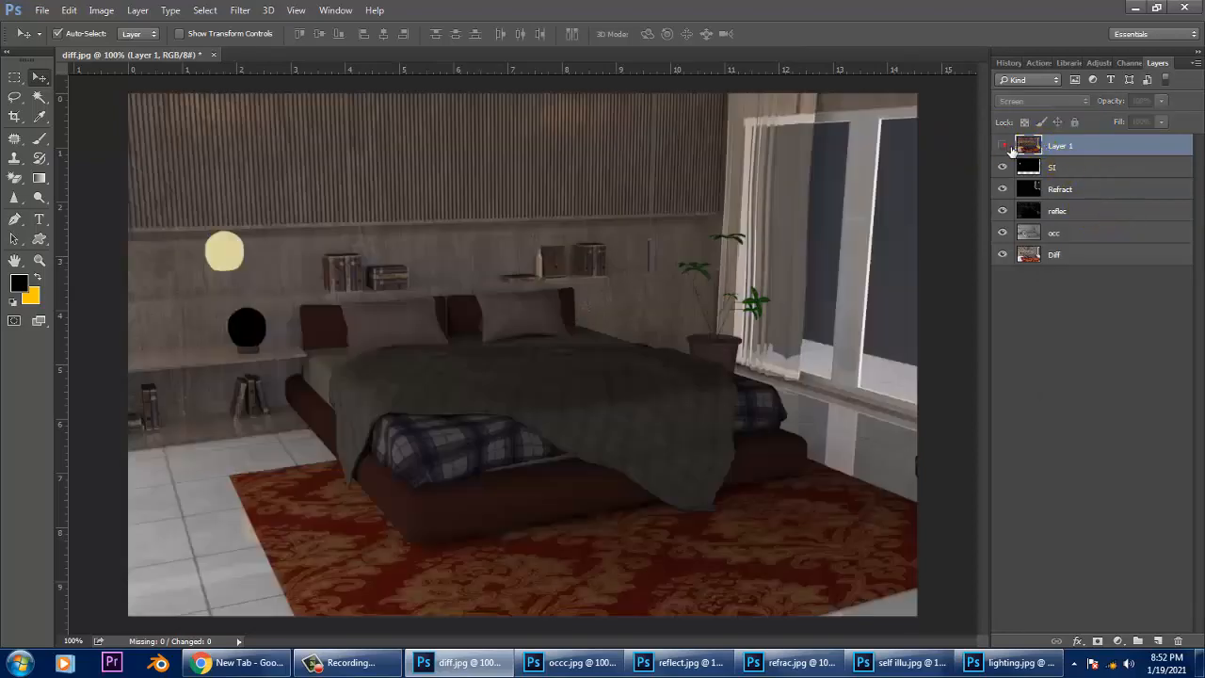
click(1070, 173)
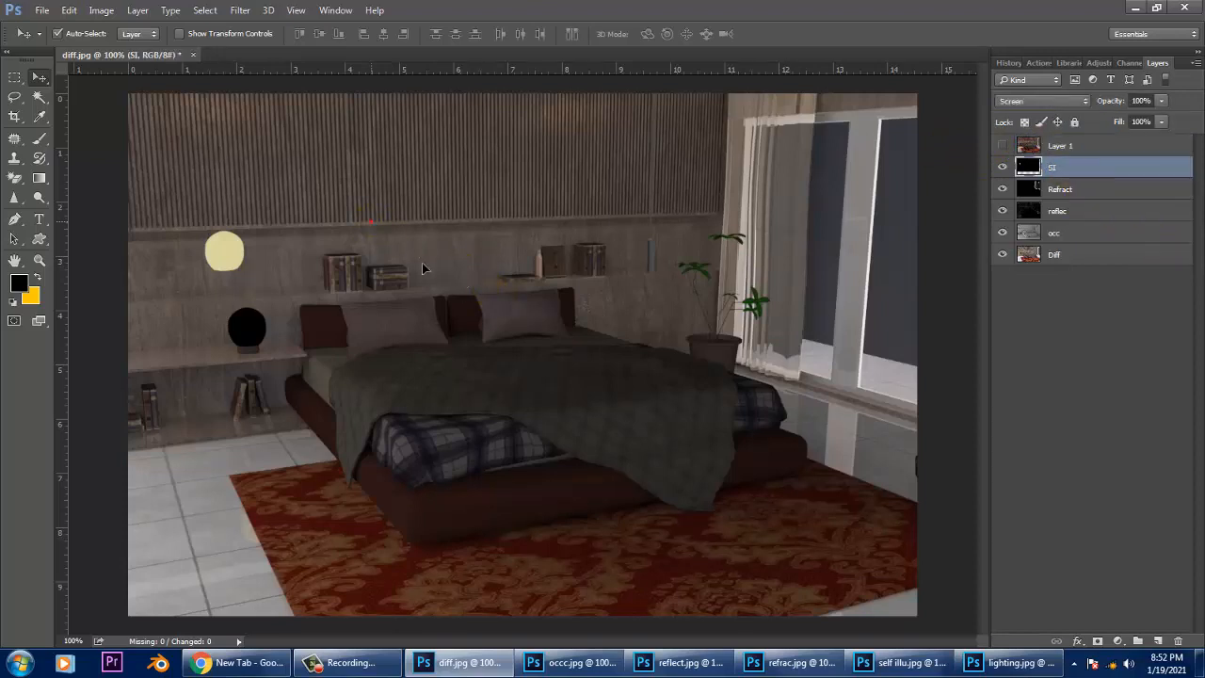
drag(369, 223, 395, 309)
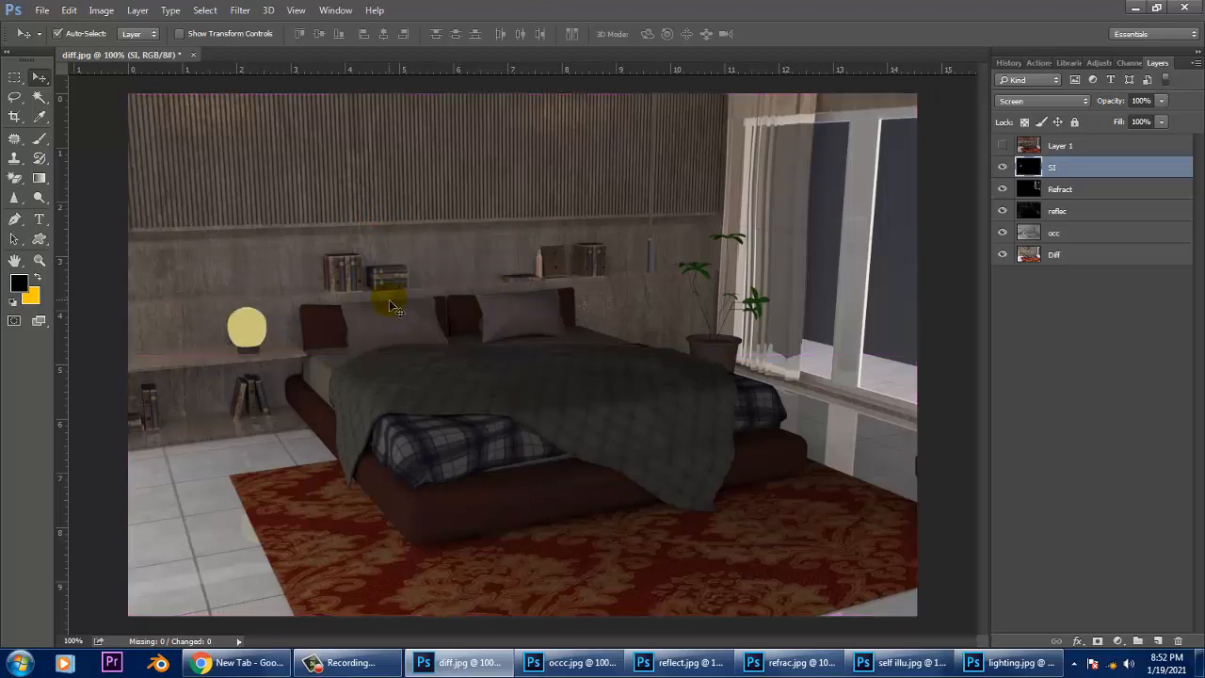
click(1001, 146)
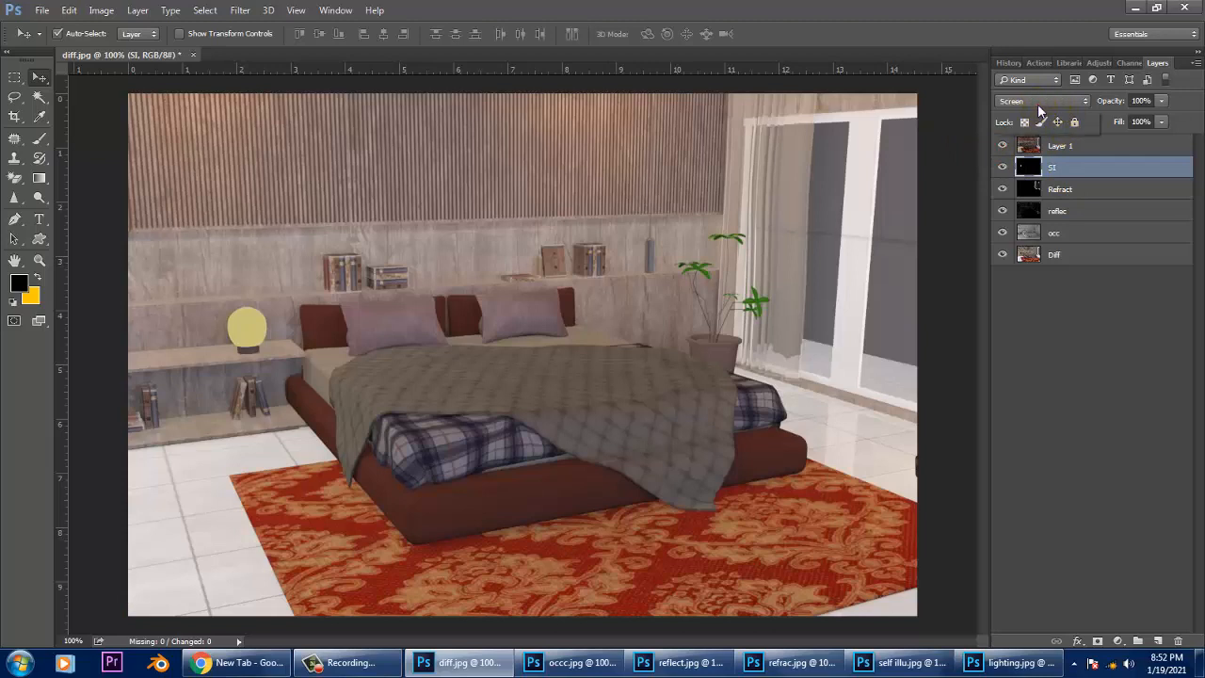
Try the Lighten blend mode on the SI layer and return it to Screen.
click(1037, 101)
click(1042, 195)
click(1063, 101)
click(1037, 205)
Set the blend mode of the lighting layer at the top of the stack to Lighten.
click(1085, 146)
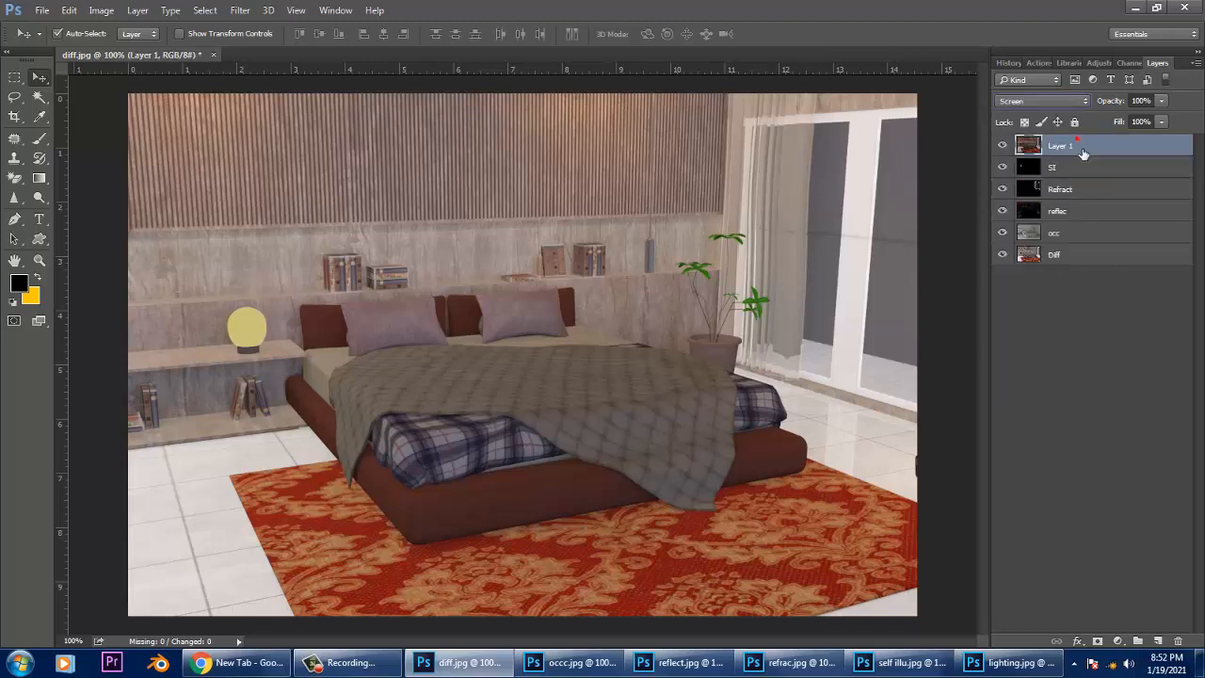
click(1051, 104)
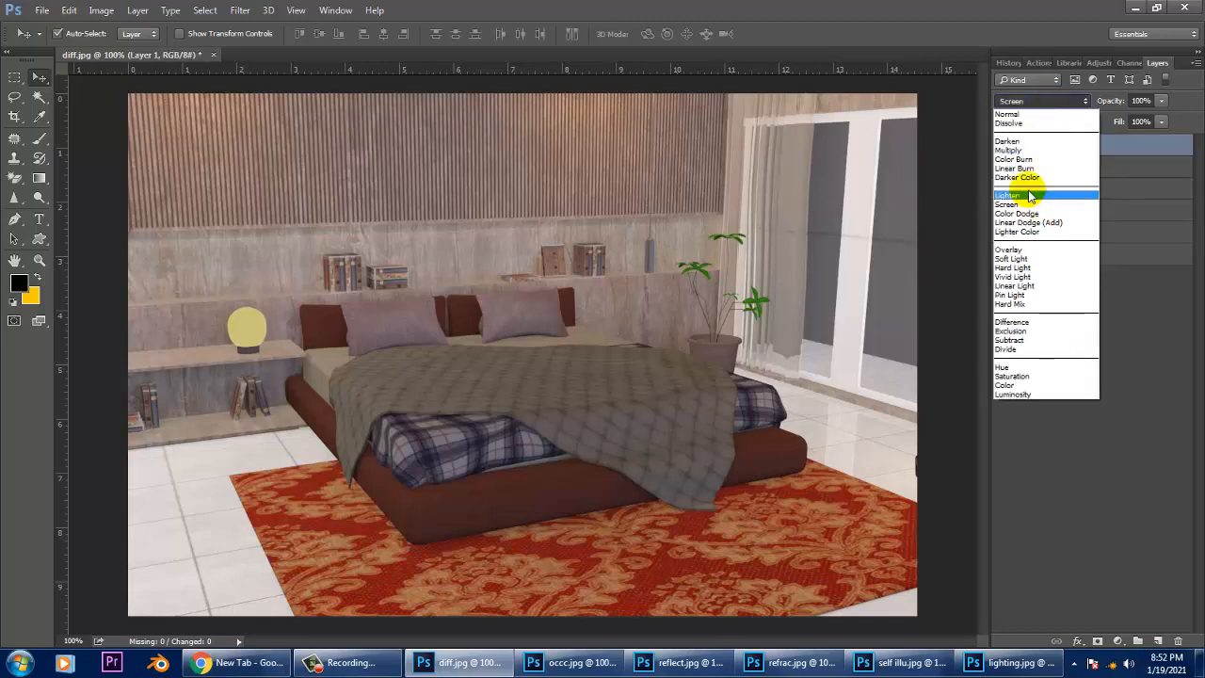
click(1036, 195)
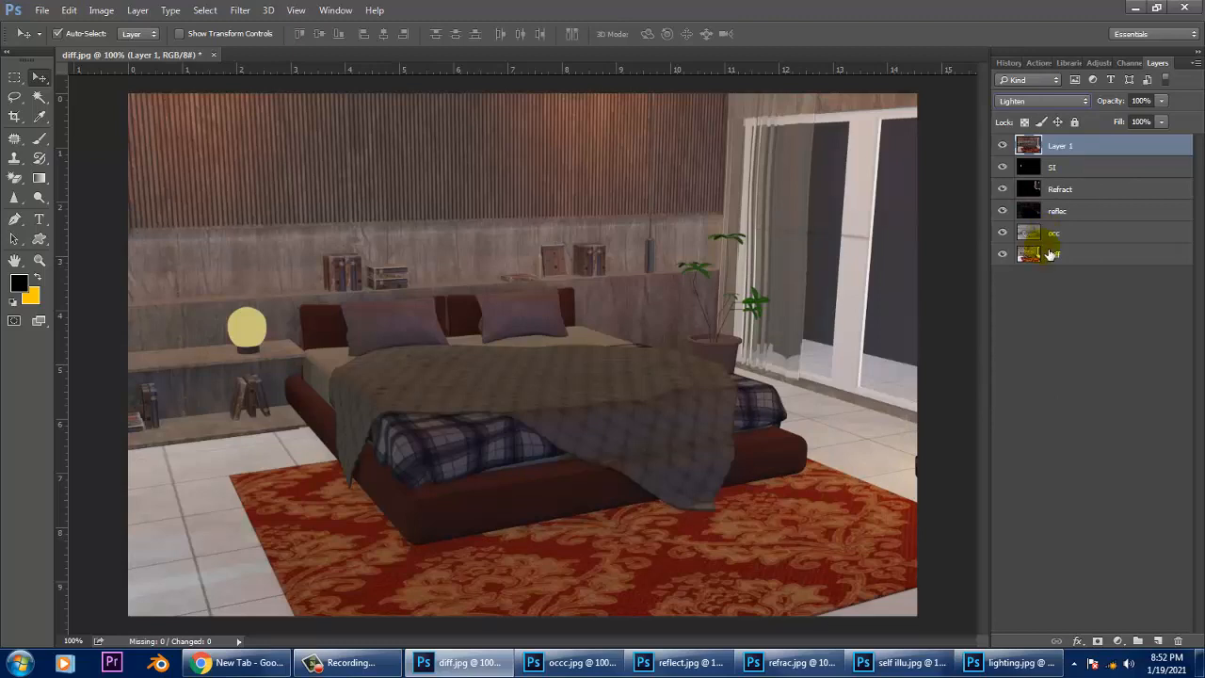
Try the blend modes from Overlay through Hard Mix on the lighting layer and return it to Lighten.
click(1069, 101)
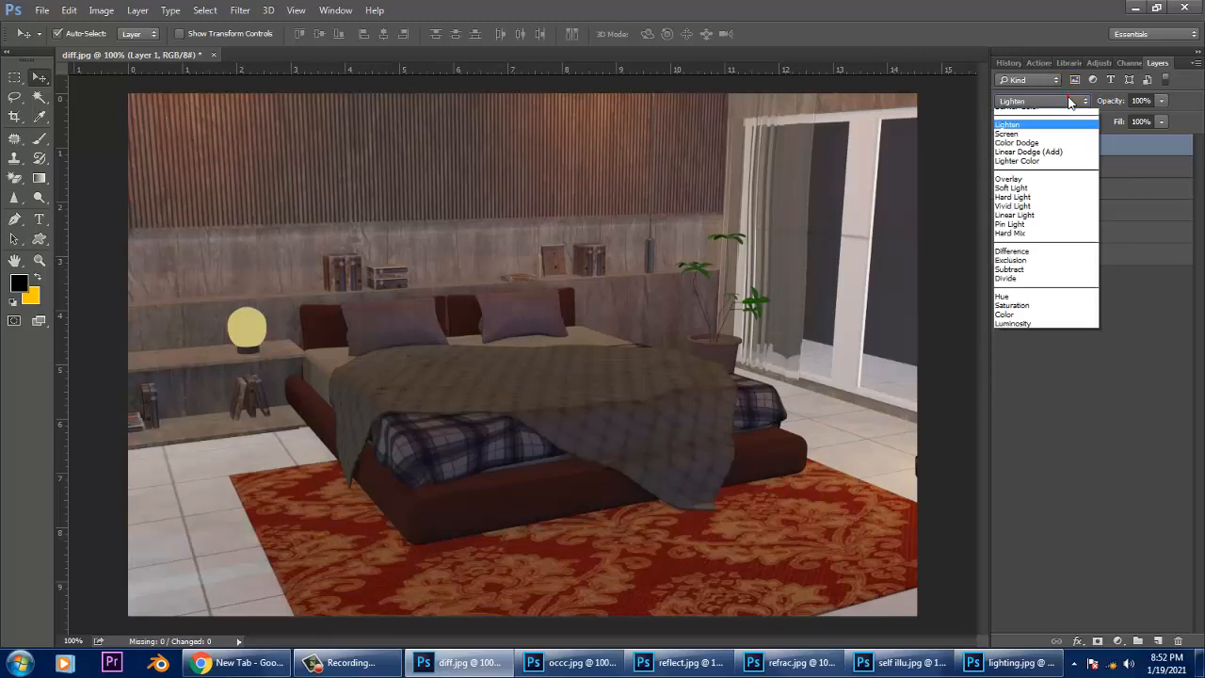
click(1021, 239)
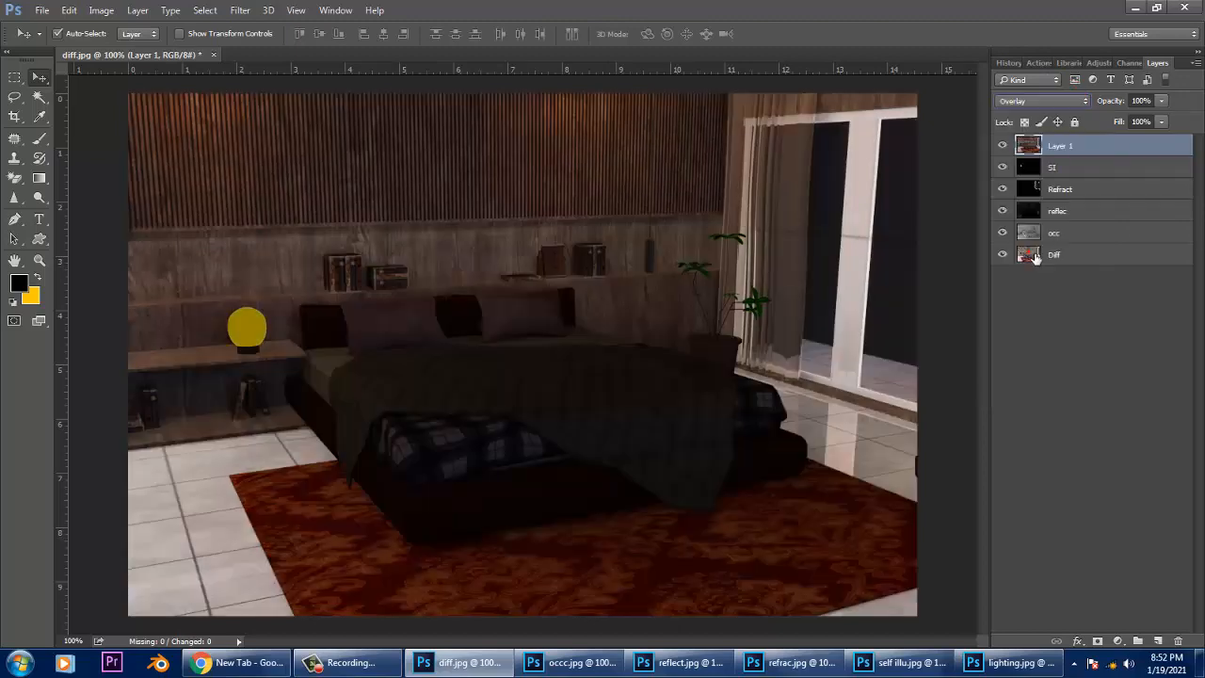
key(Down)
key(Down)
key(Down)
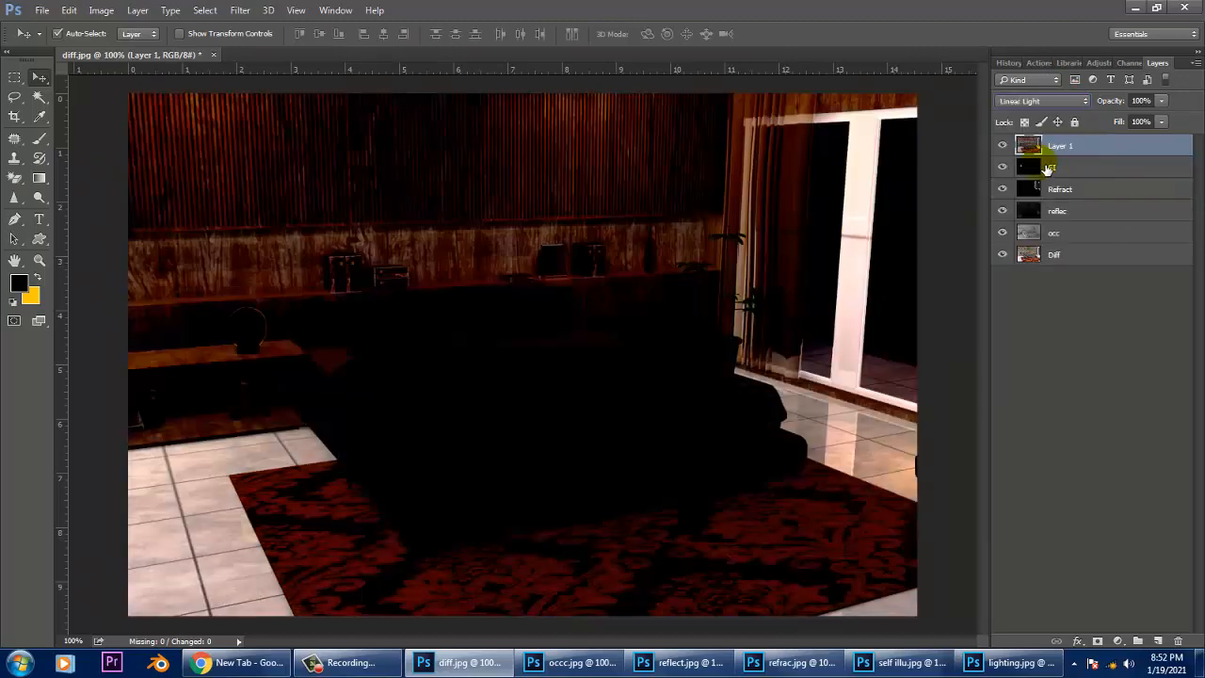
key(Down)
key(Down)
click(1035, 101)
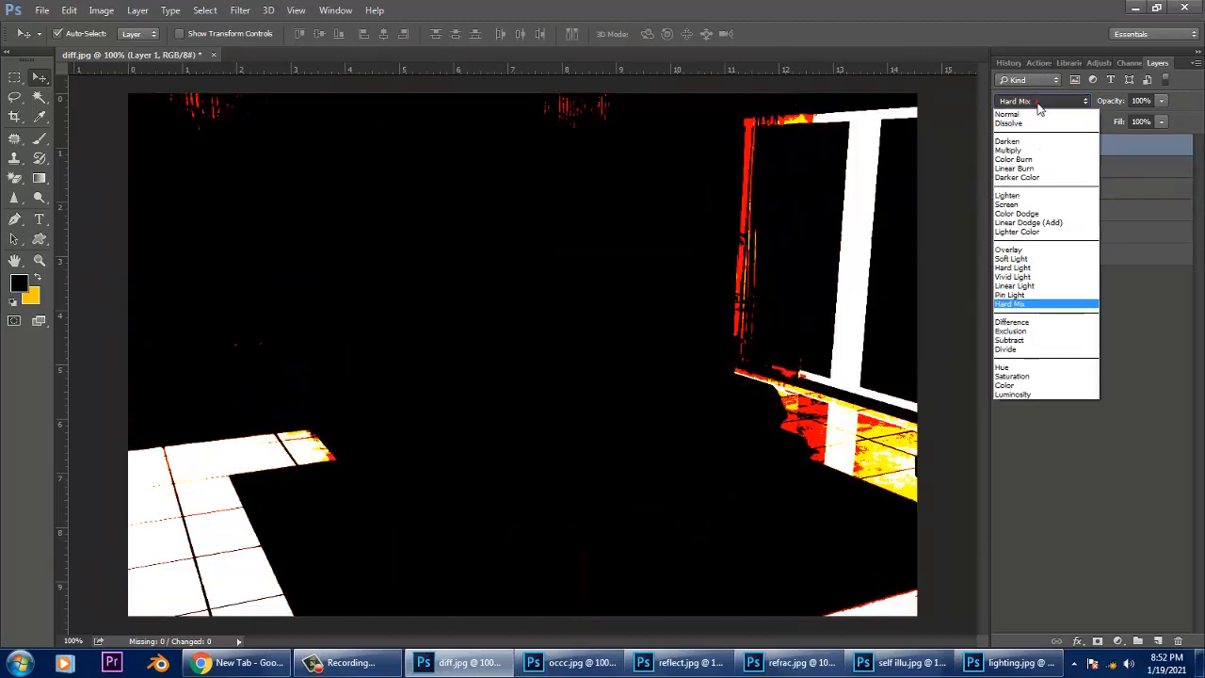
click(1007, 196)
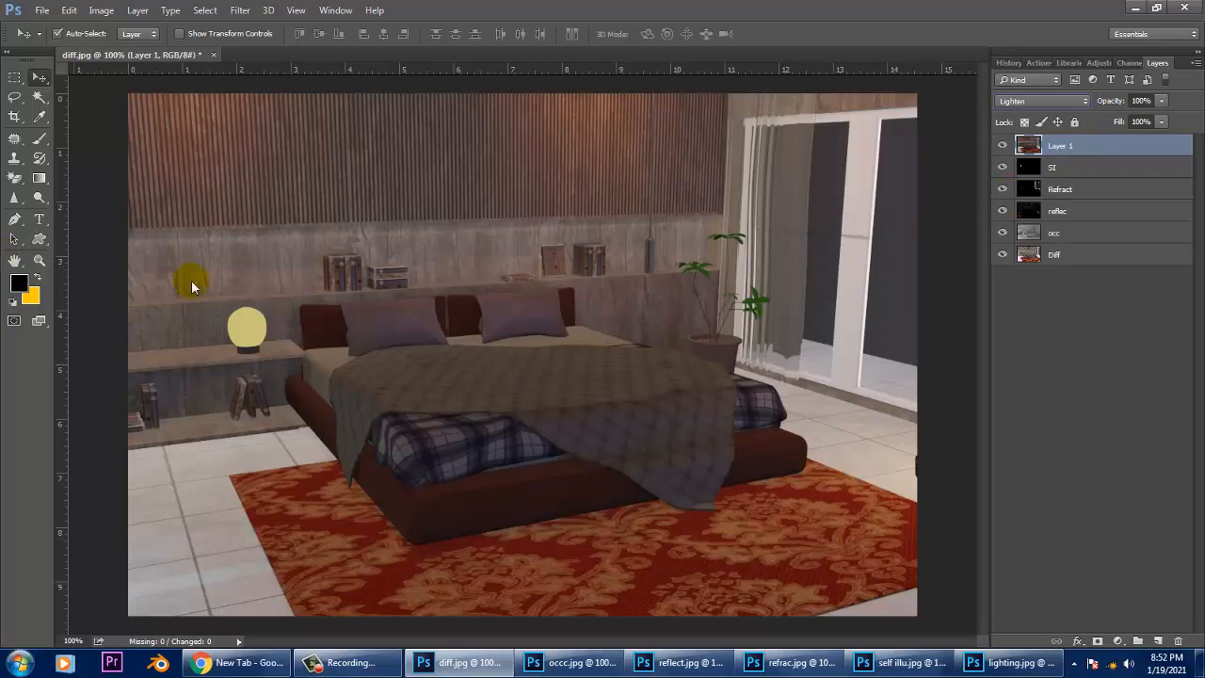
Open the GI image from the pass folder and convert its Background into a regular layer with the default settings.
click(41, 10)
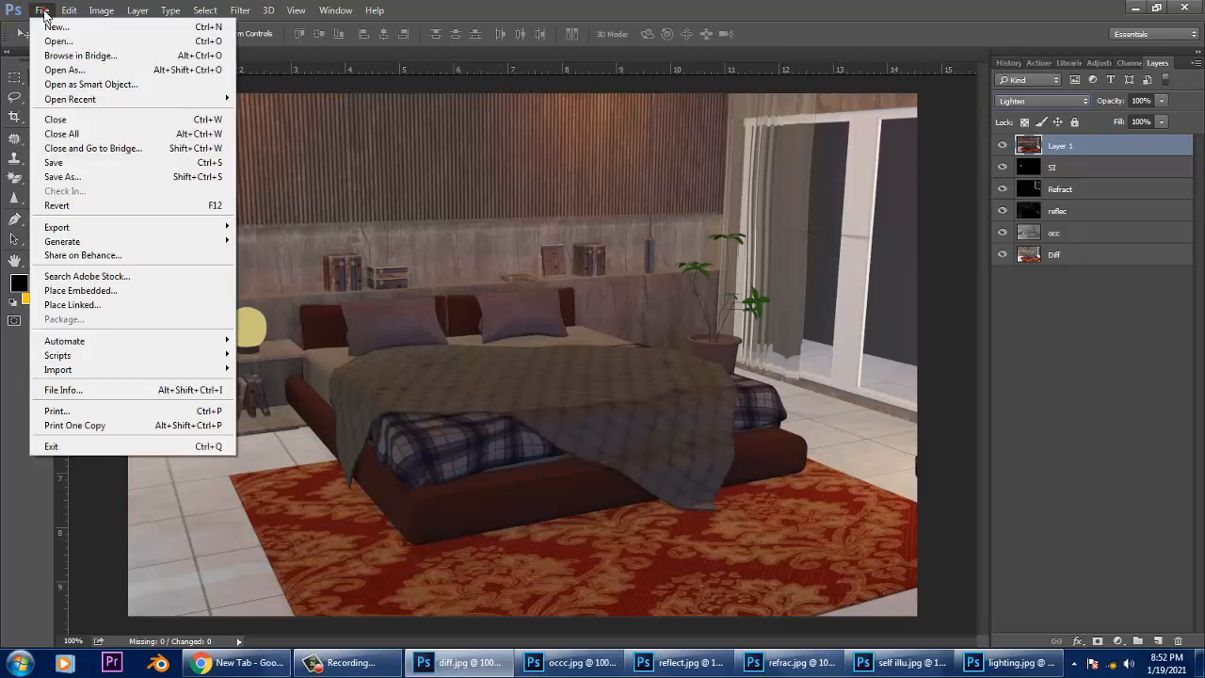
click(101, 43)
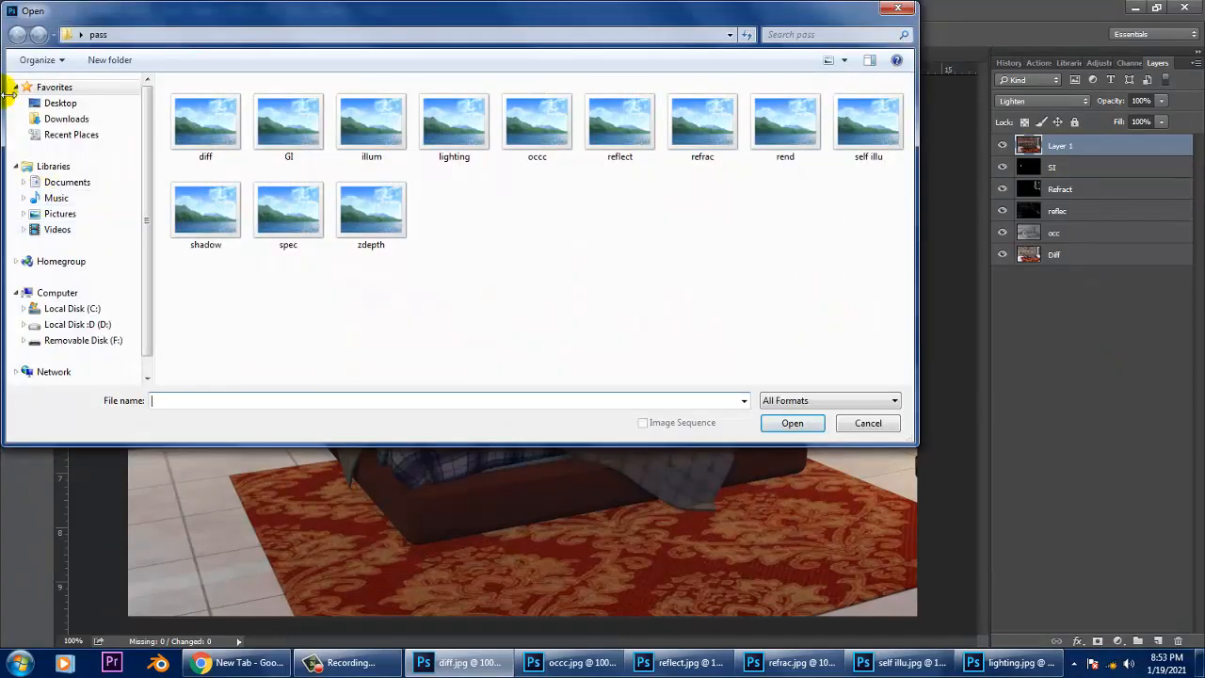
click(303, 113)
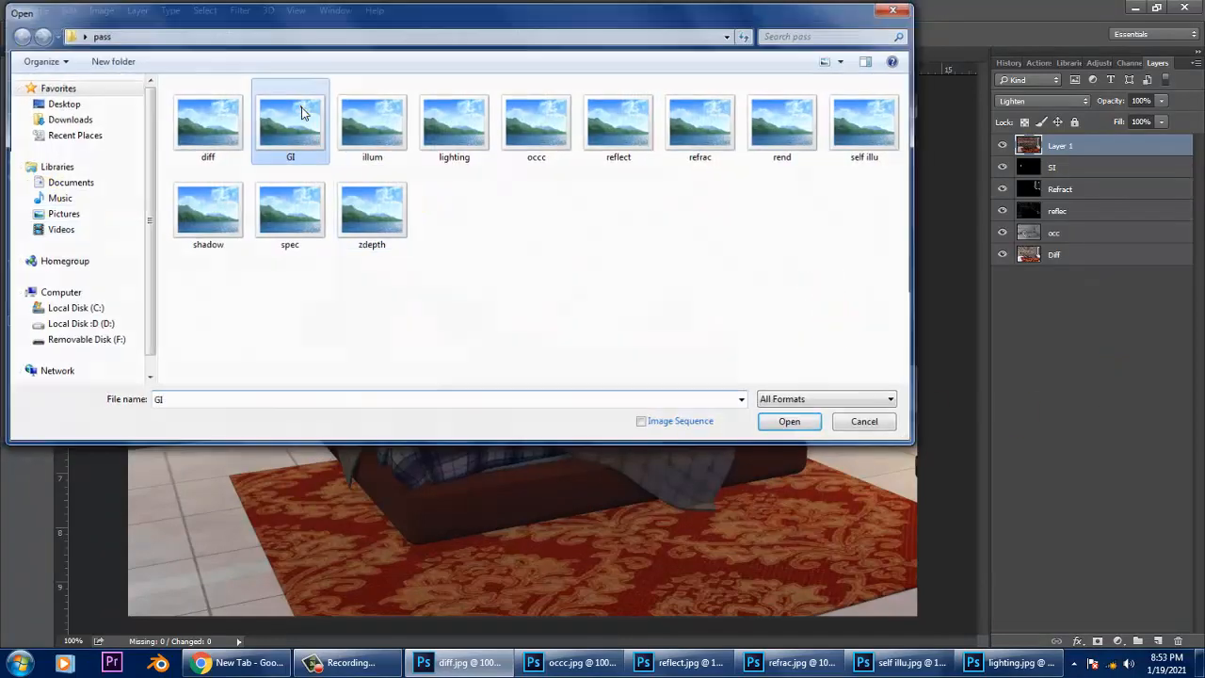
double_click(301, 111)
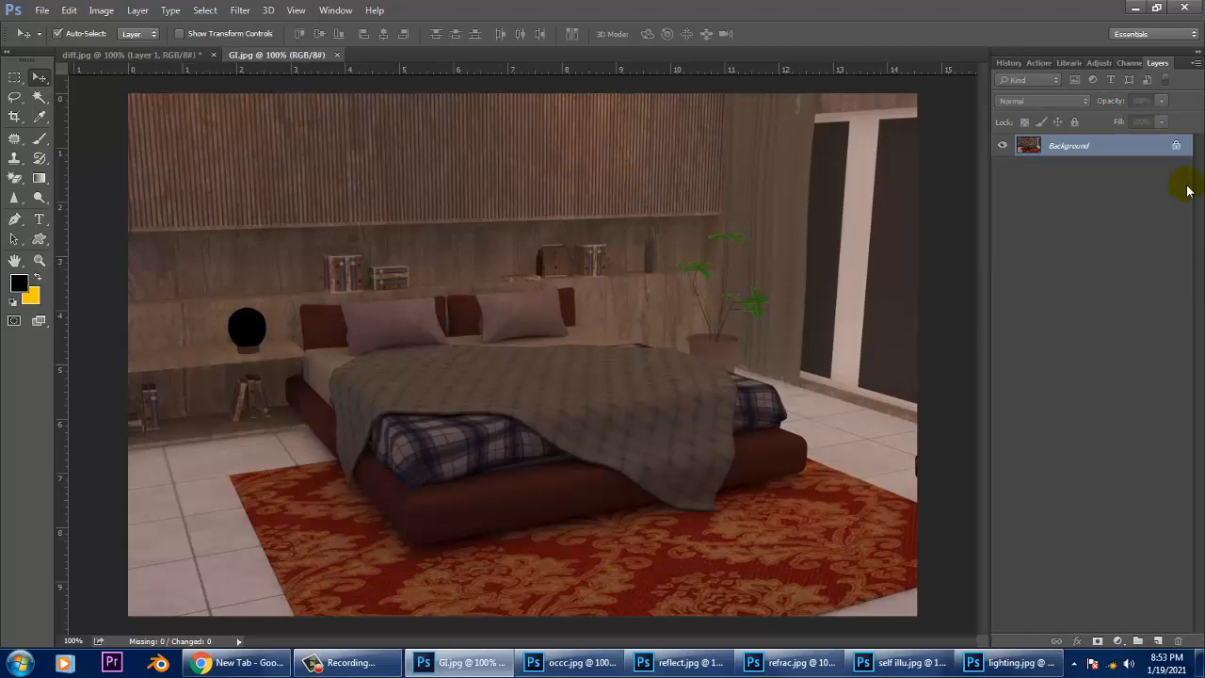
double_click(1075, 152)
click(730, 208)
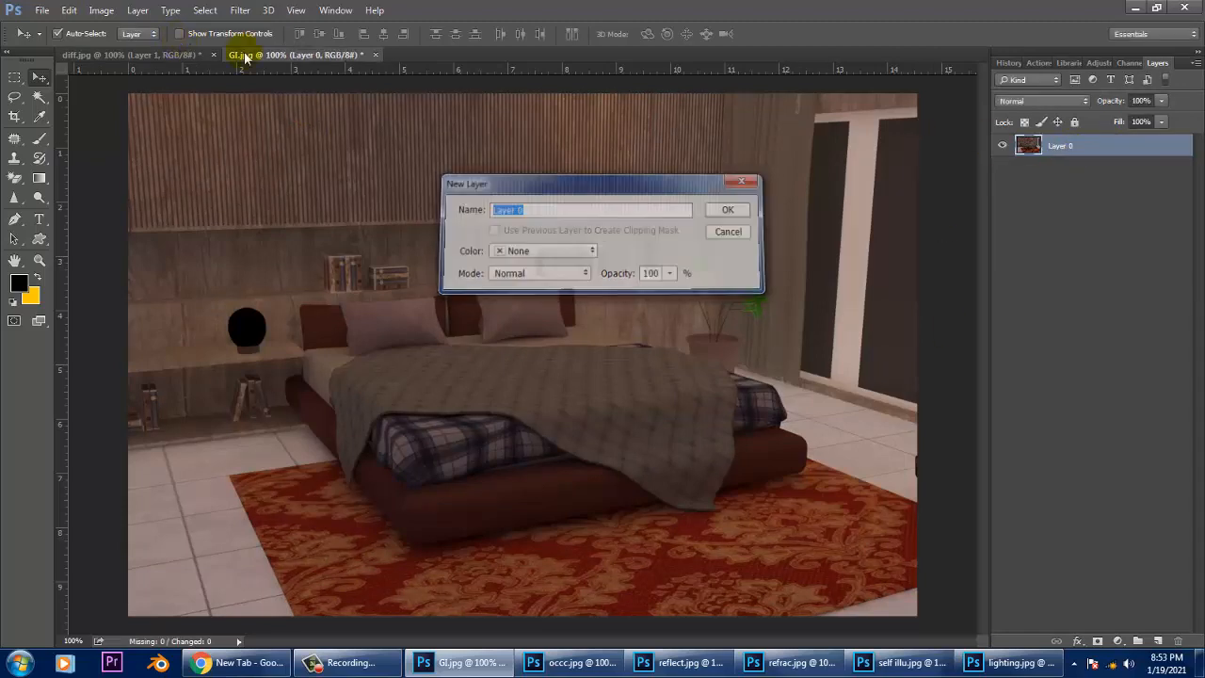
Copy the GI image into diff.jpg as the top layer, minimize its source window, and move the layer roughly over the canvas.
drag(274, 55, 870, 295)
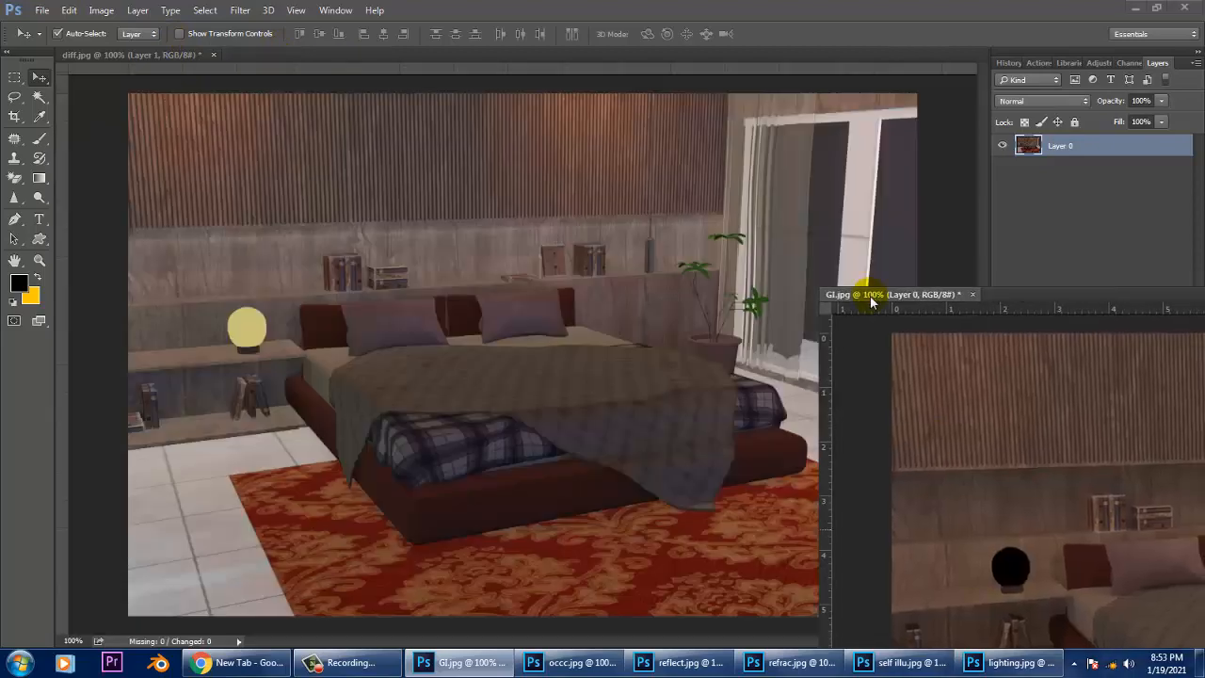
drag(962, 458, 452, 329)
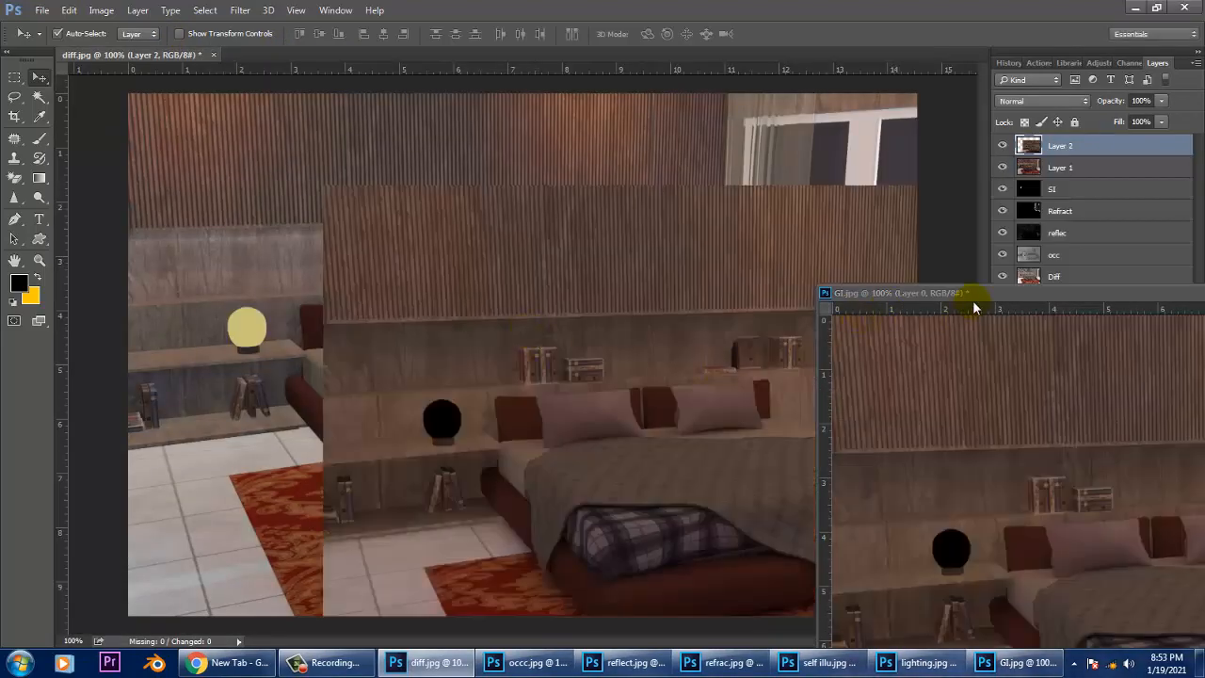
drag(1001, 292, 429, 295)
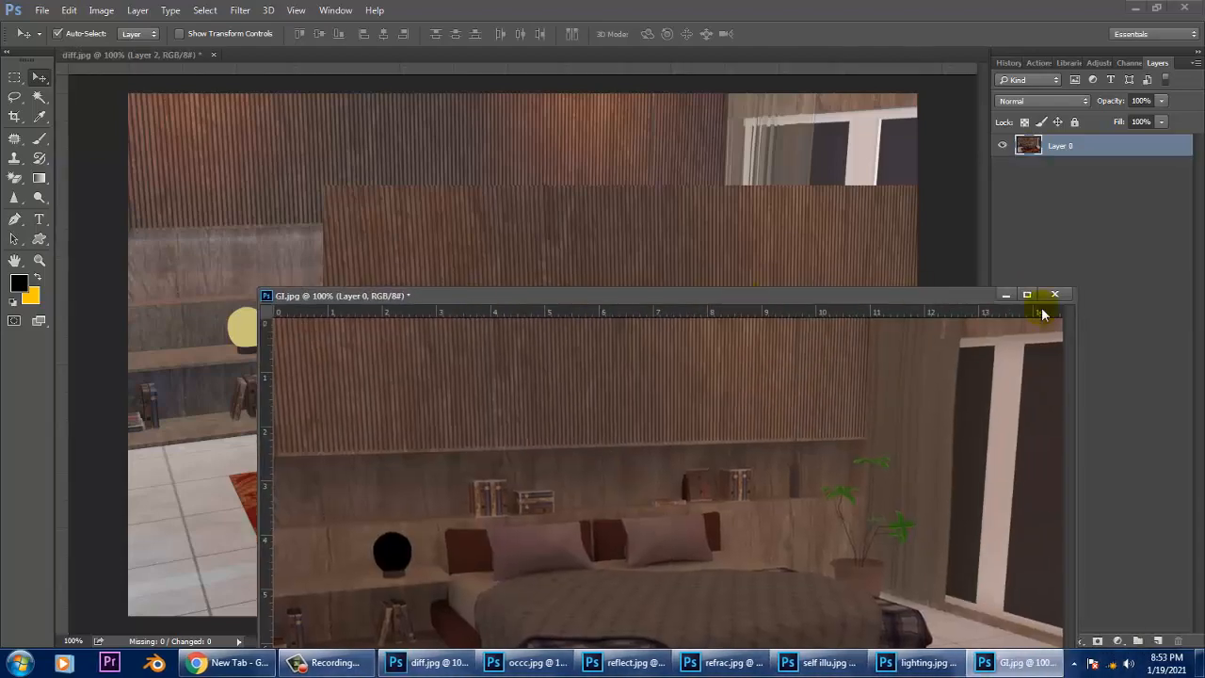
click(1005, 295)
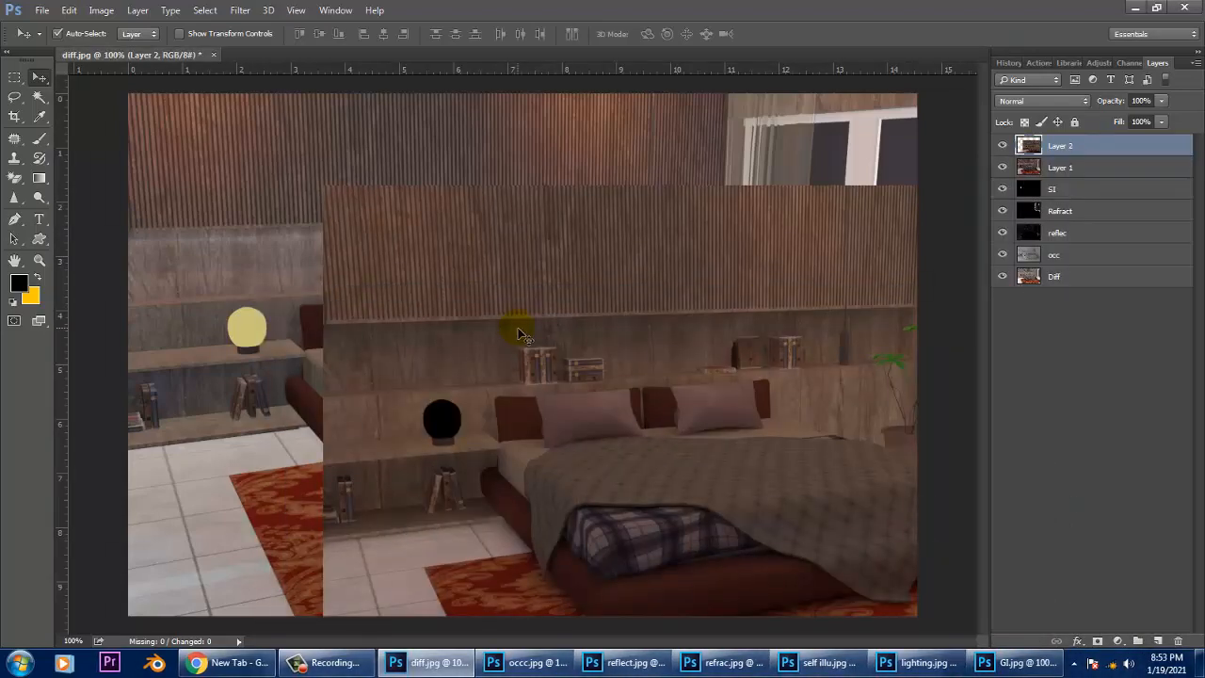
drag(520, 334, 325, 224)
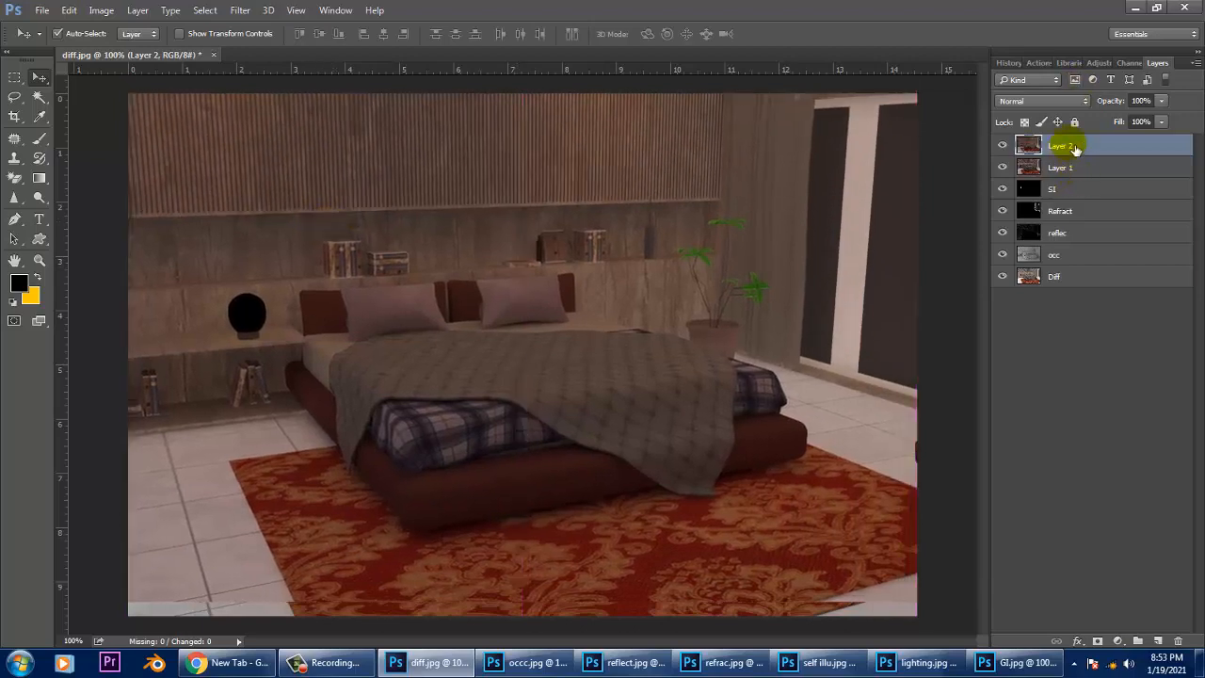
Rename the lighting pass layer to light and the newly added top layer to GI.
double_click(1063, 167)
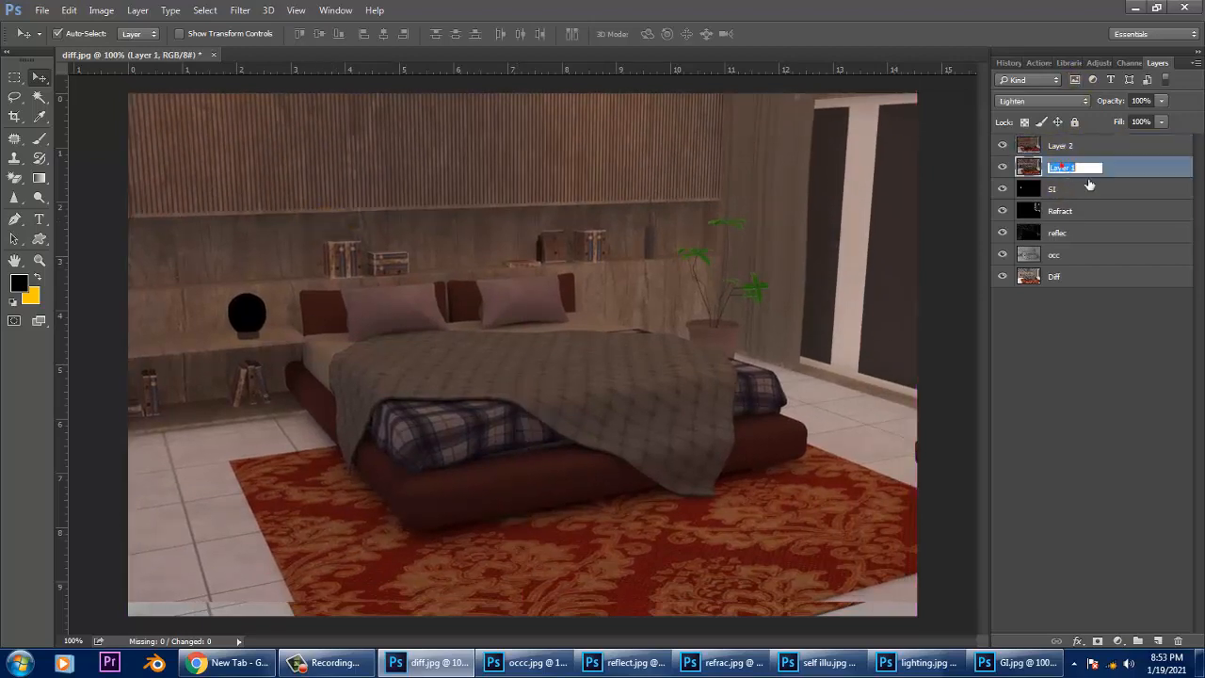
text(light)
key(Return)
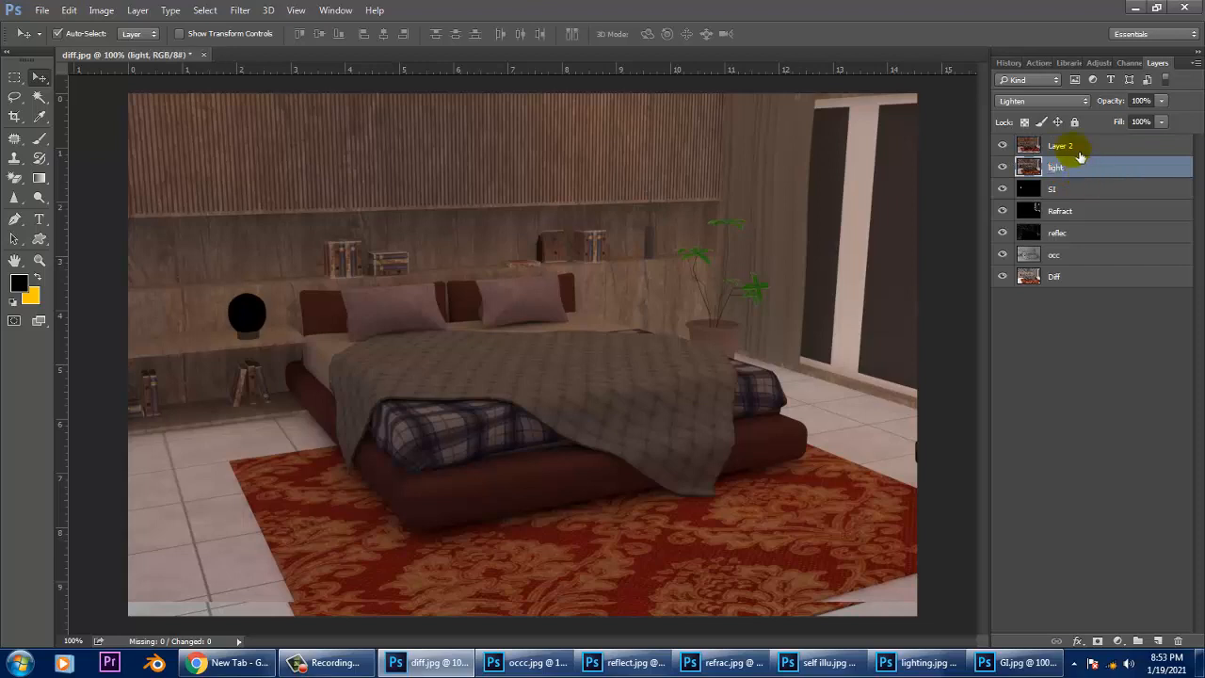
double_click(1061, 146)
text(GI)
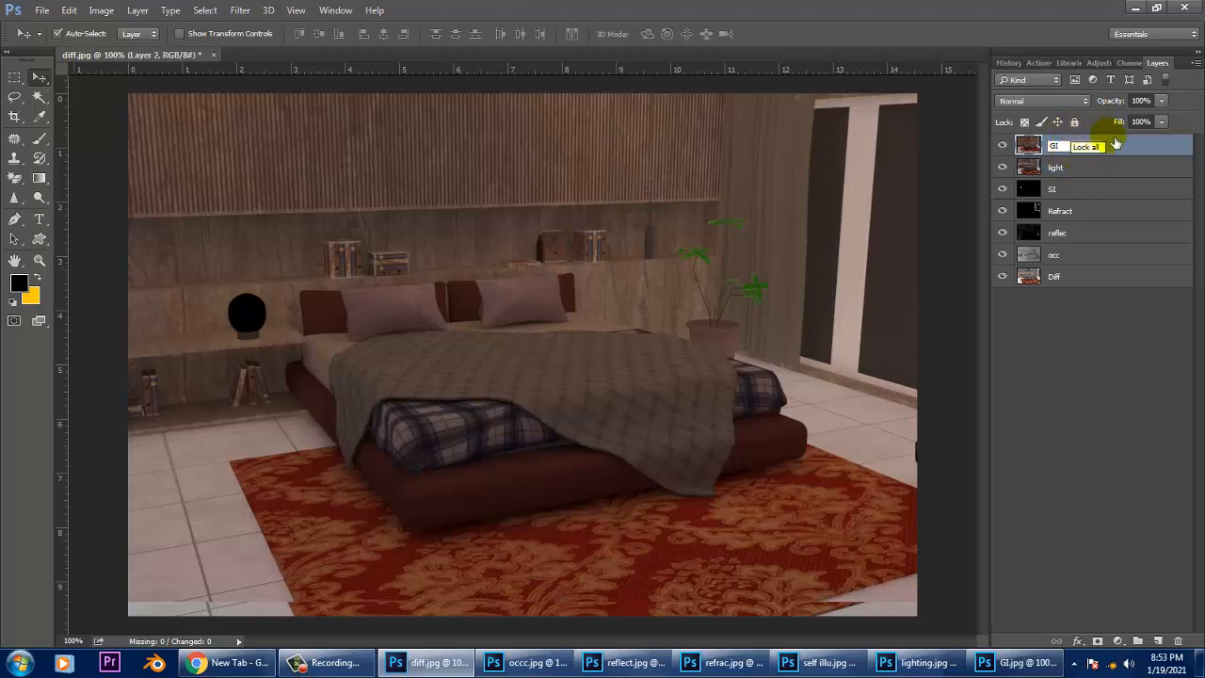
key(Return)
Try the blend modes from Dissolve through Screen on the GI layer, stepping back to Lighten.
click(1011, 101)
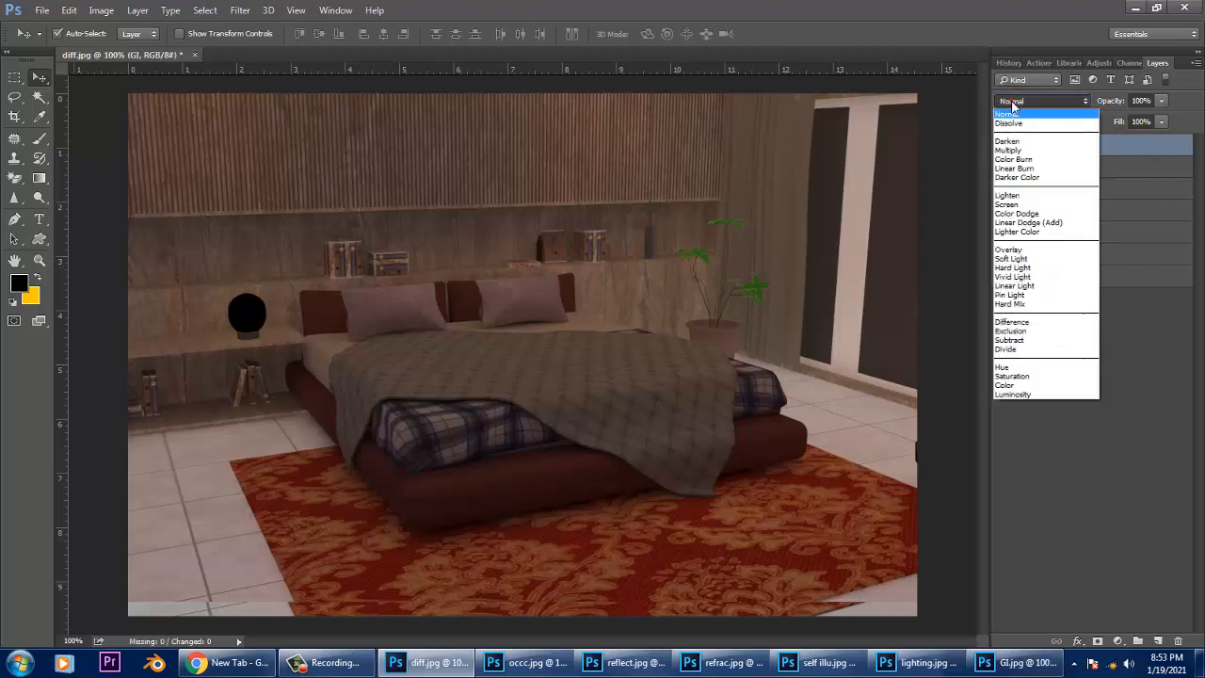
click(1035, 123)
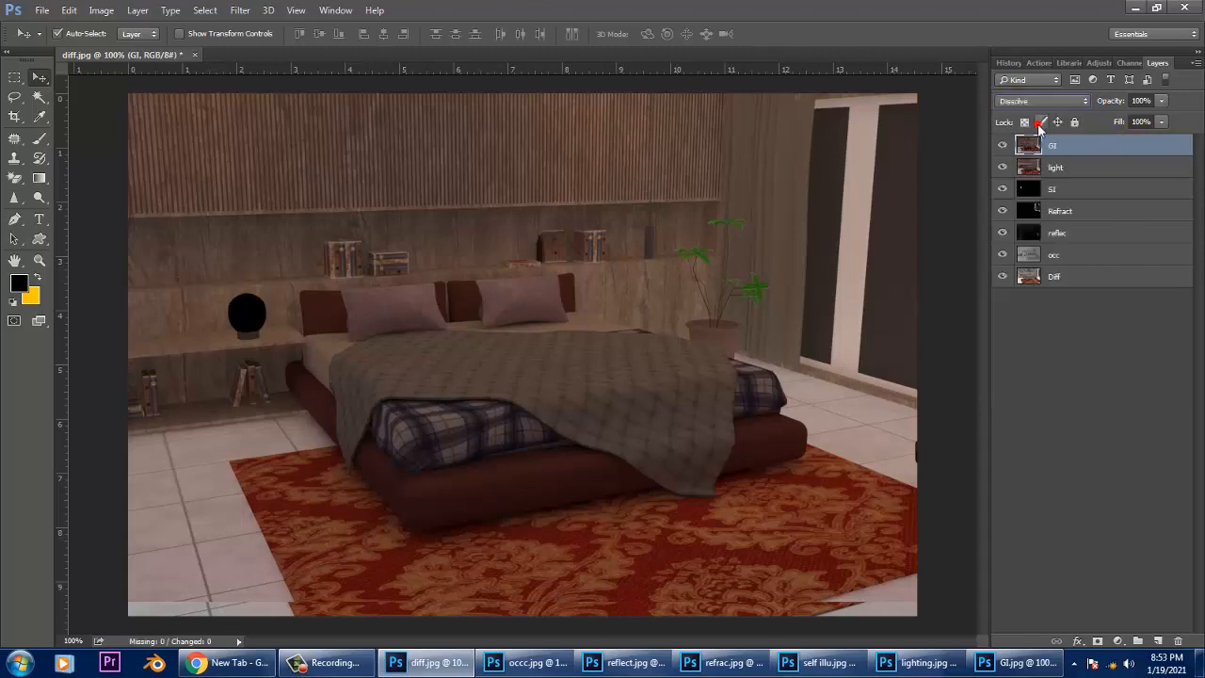
click(1039, 124)
key(Down)
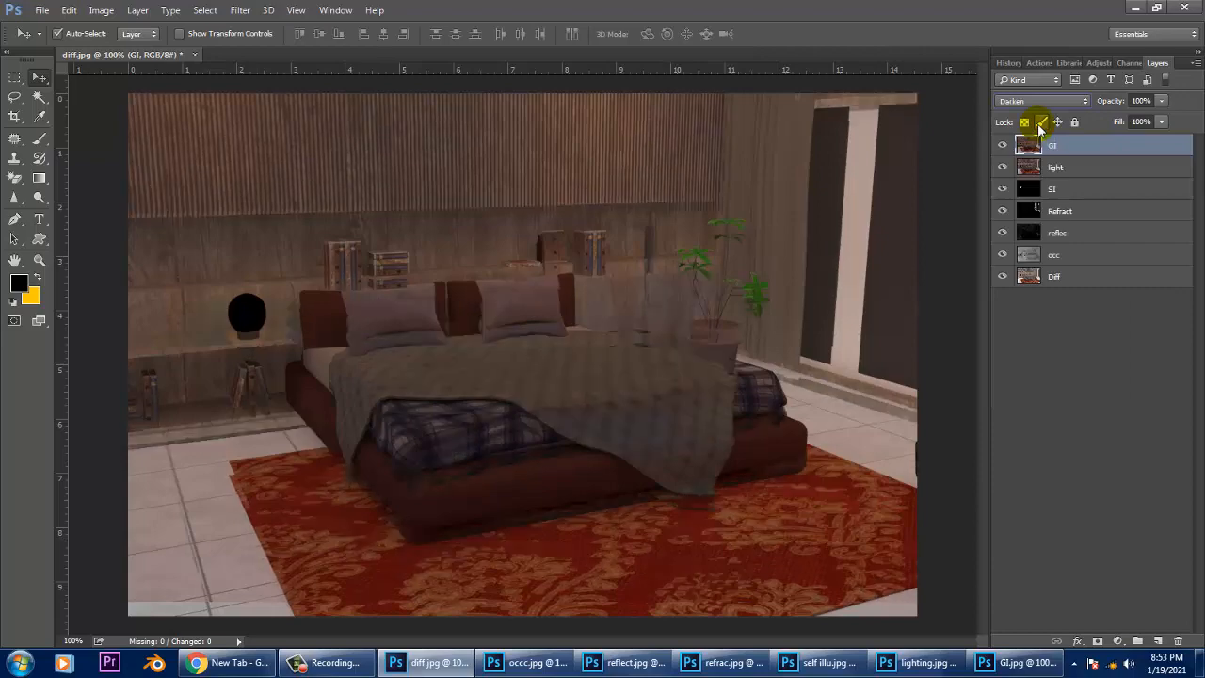
key(Down)
key(Down)
key(Down)
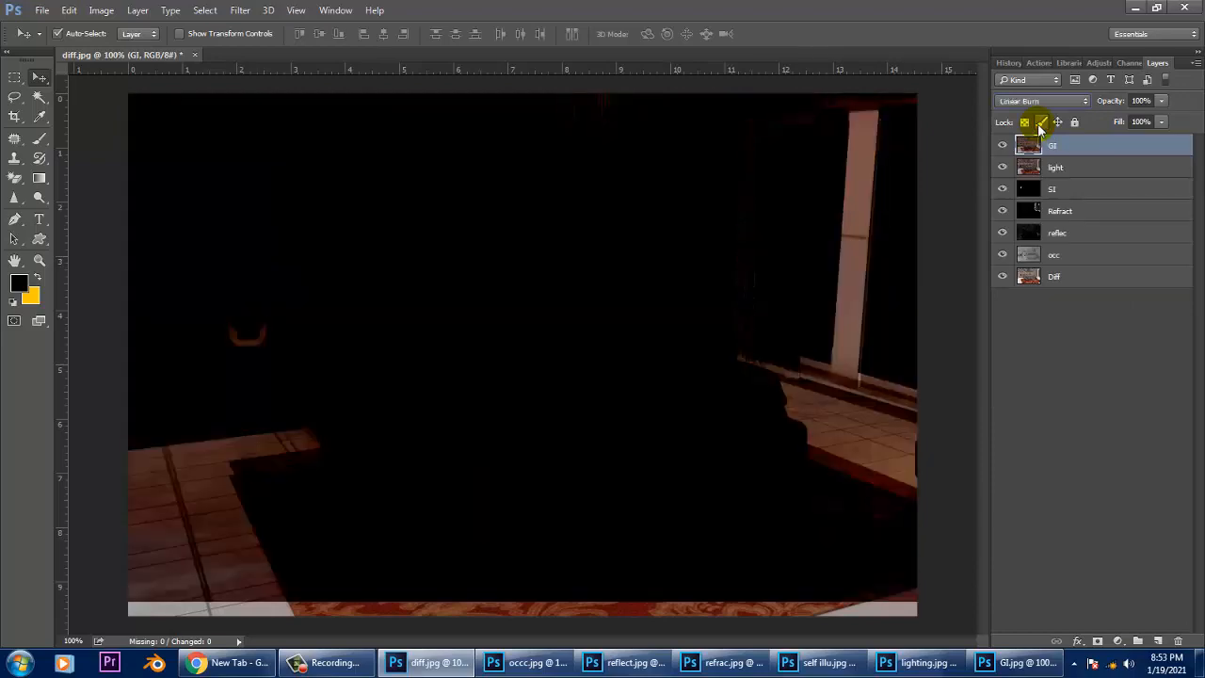
key(Down)
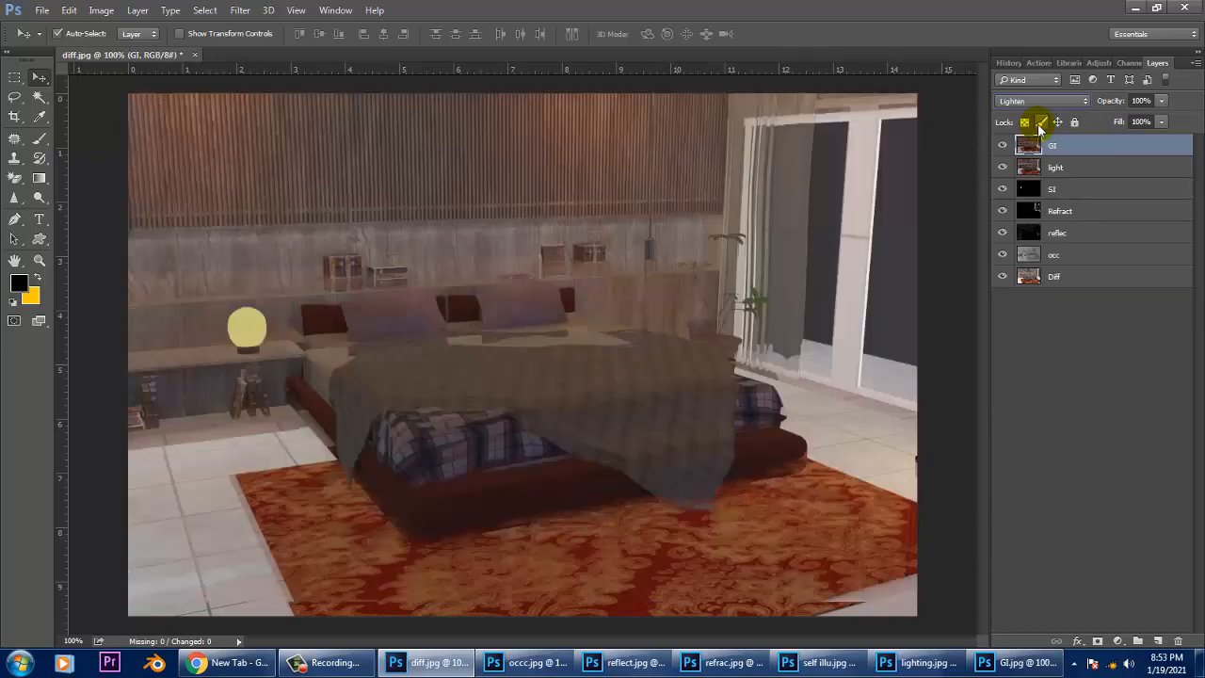
key(Down)
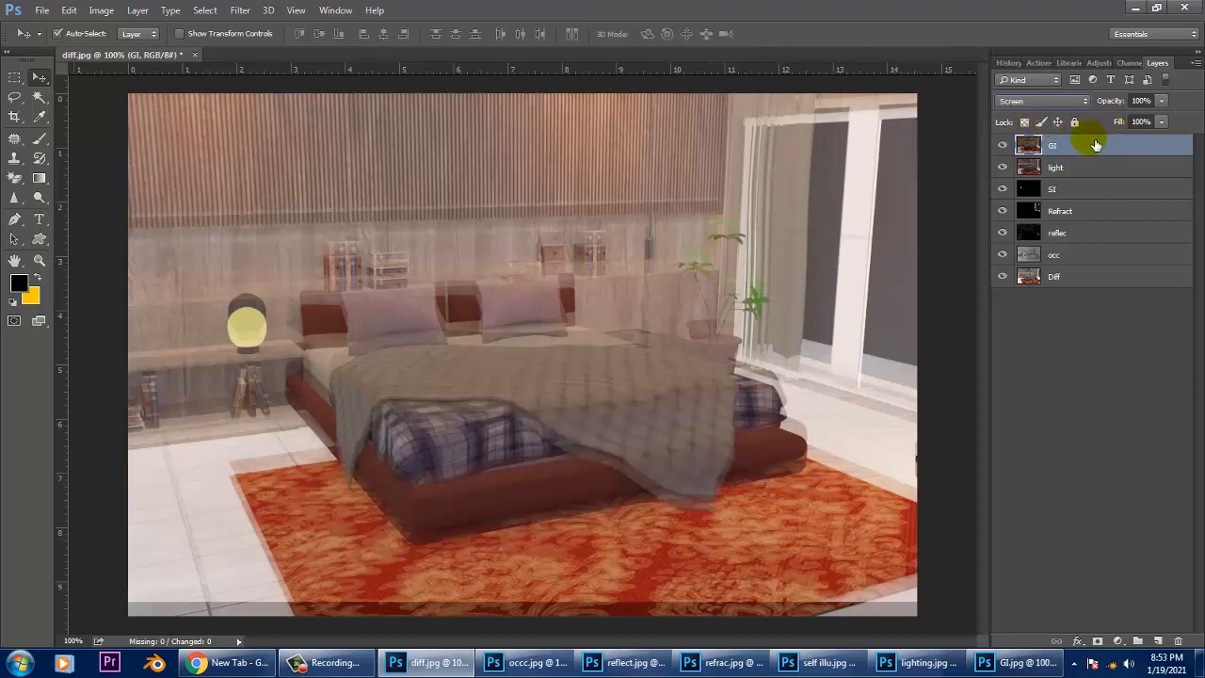
key(Up)
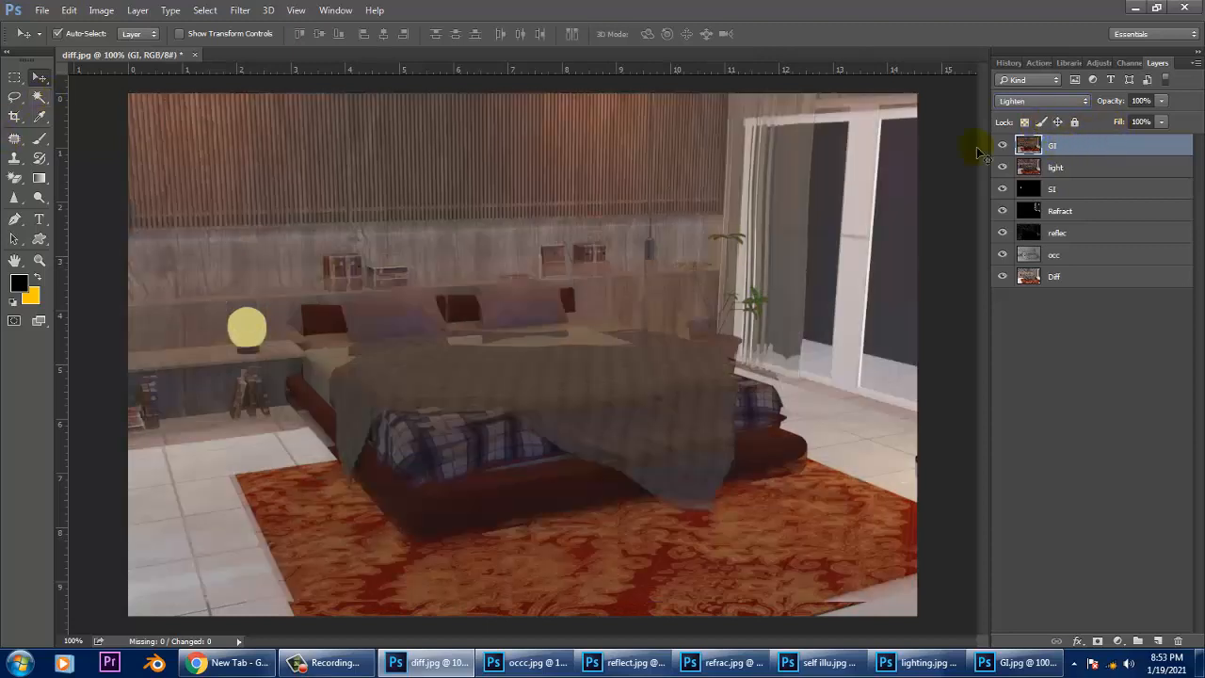
Set the GI layer's blend mode to Normal and move the layer into exact alignment with the canvas edges.
click(1027, 95)
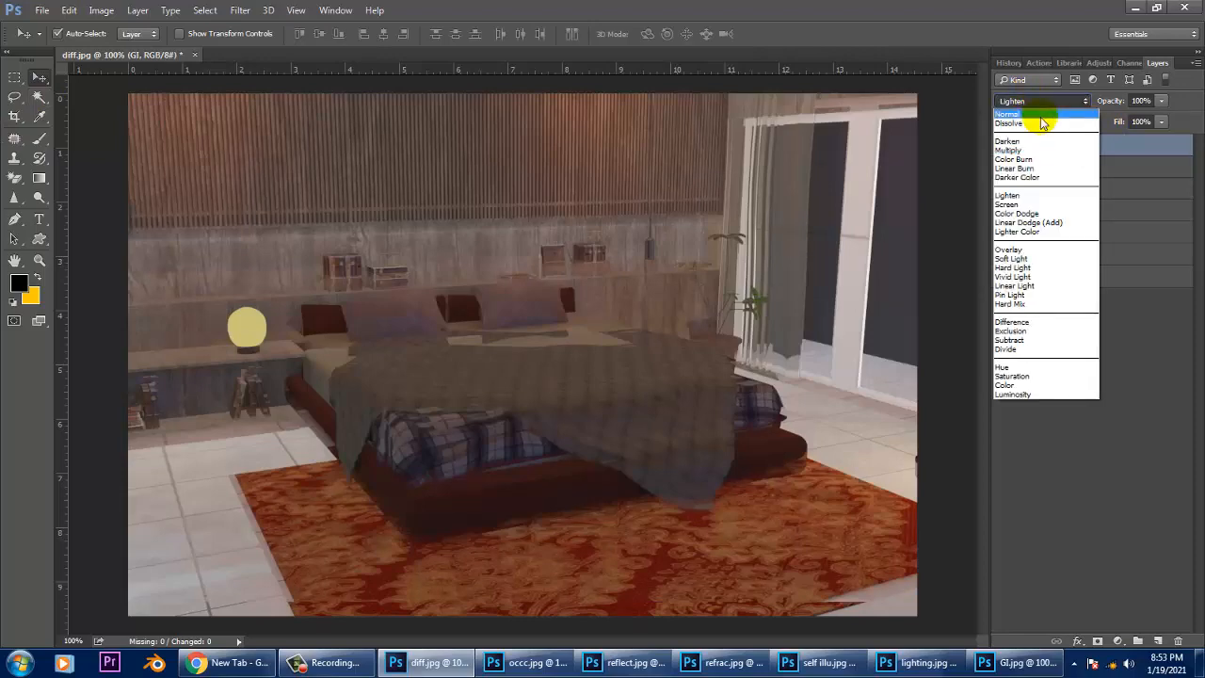
click(1043, 114)
drag(522, 179, 513, 442)
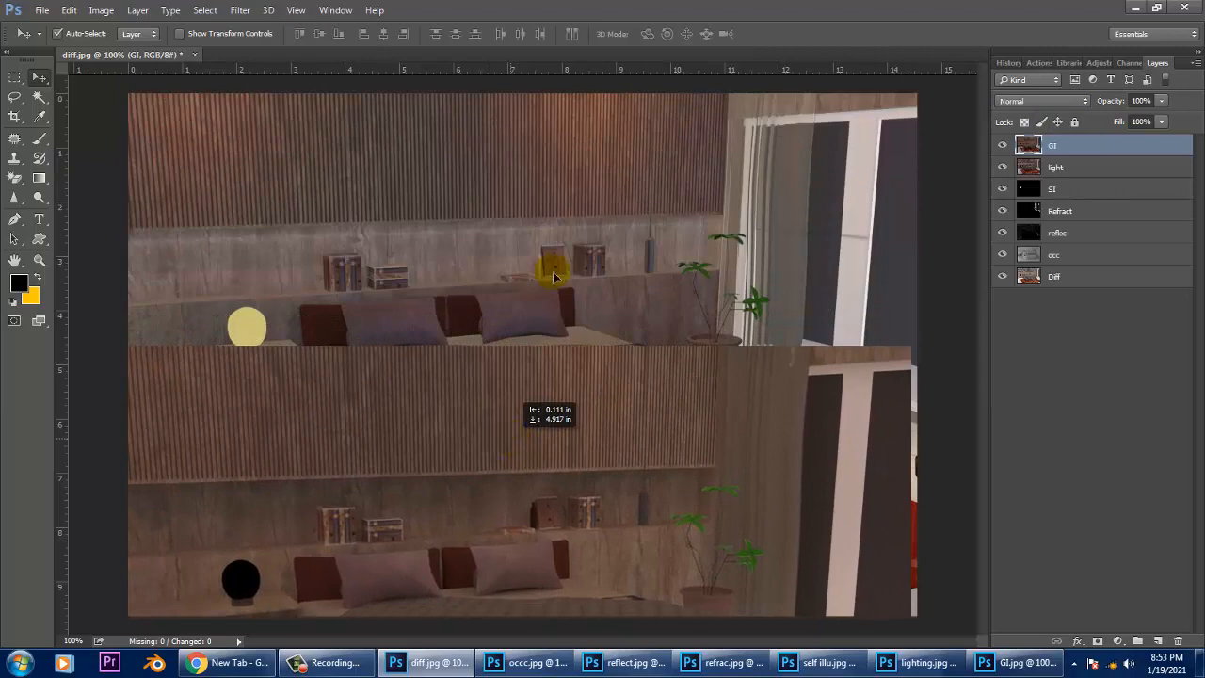
drag(552, 271, 518, 195)
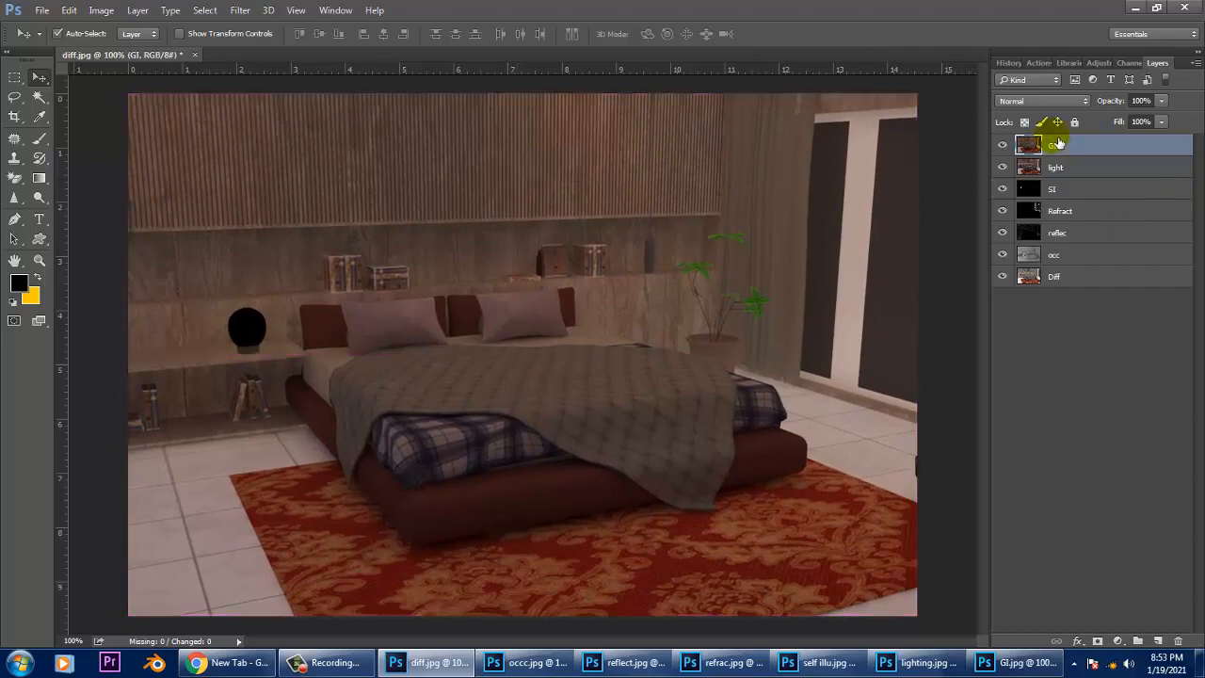
Check the combined bounds of all layers from GI to Diff with Free Transform, and deselect the layers.
shift+click(1070, 282)
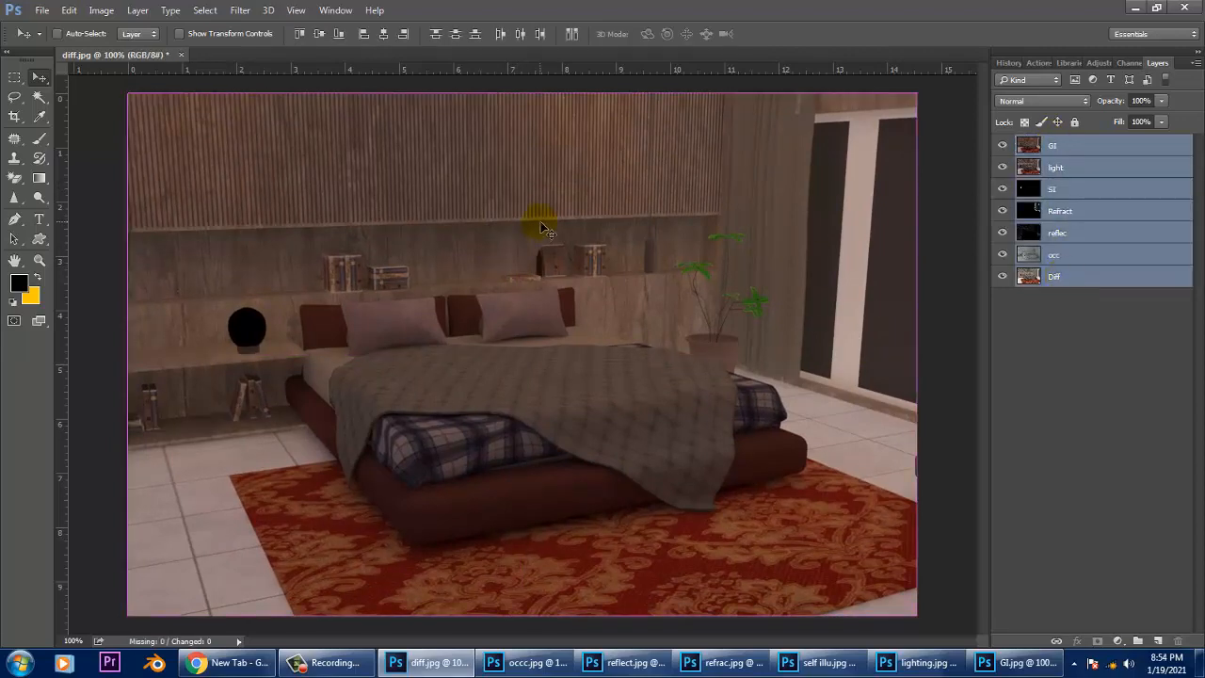
key(ctrl+t)
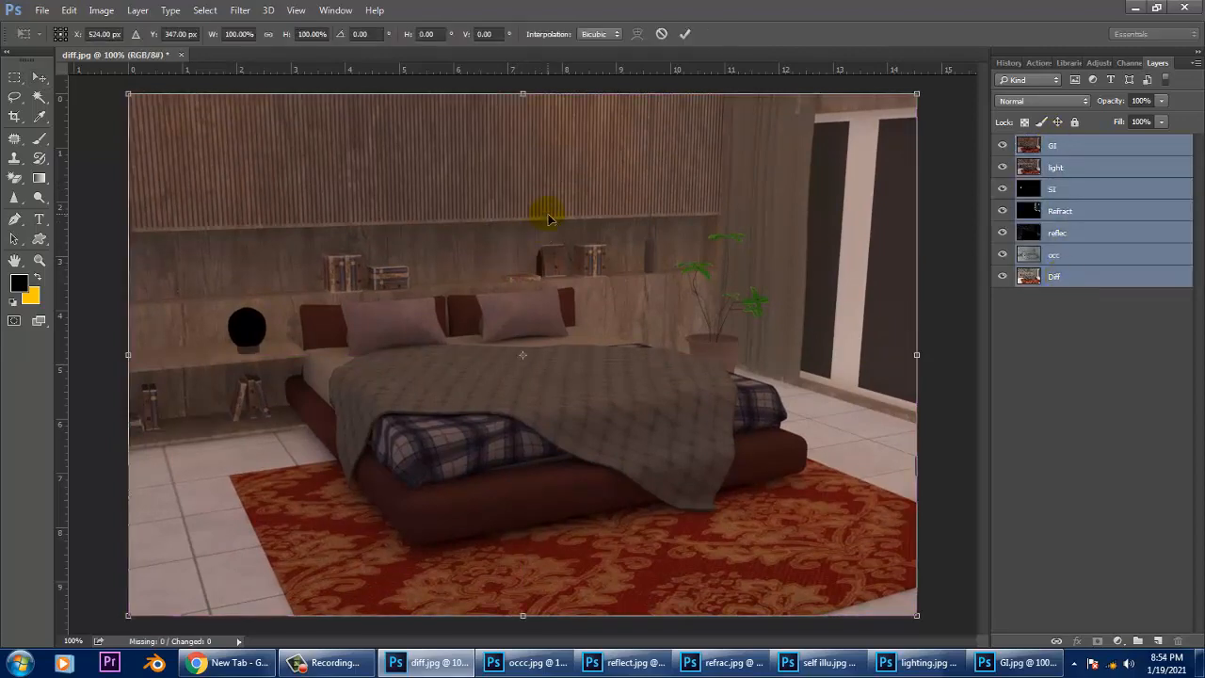
key(Return)
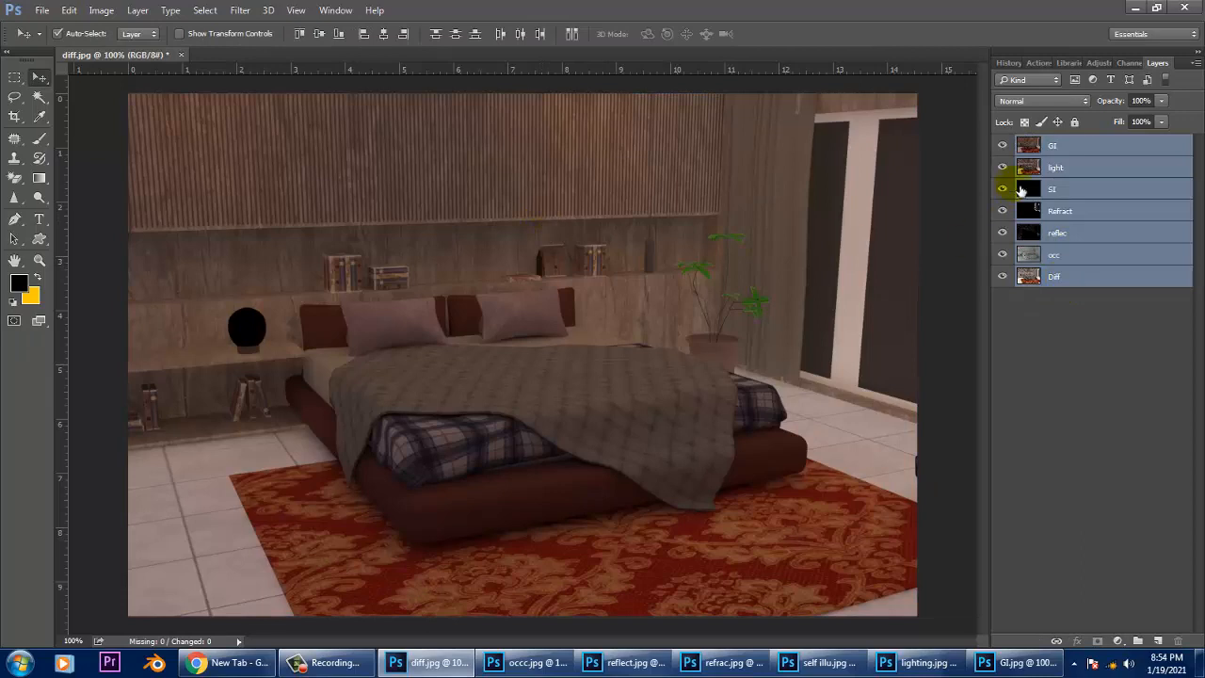
click(1062, 341)
Hide the GI layer, compare the image with the light layer off and on, and nudge the light layer into alignment.
click(1002, 145)
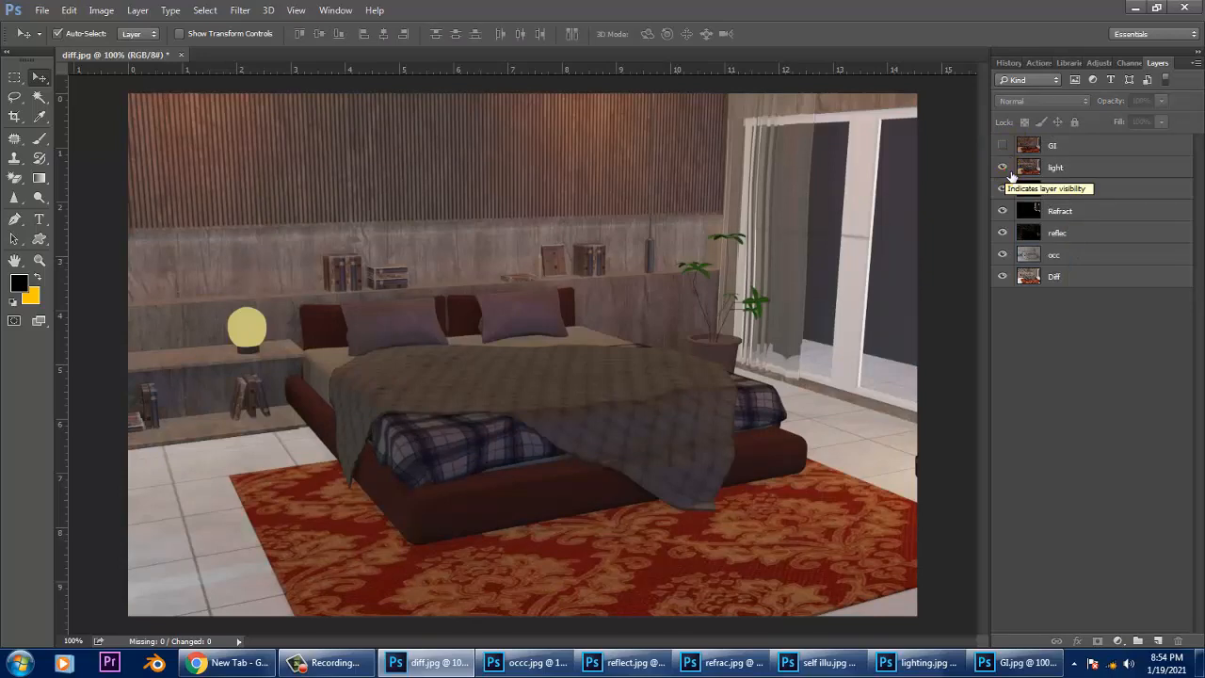
click(1007, 169)
click(1007, 170)
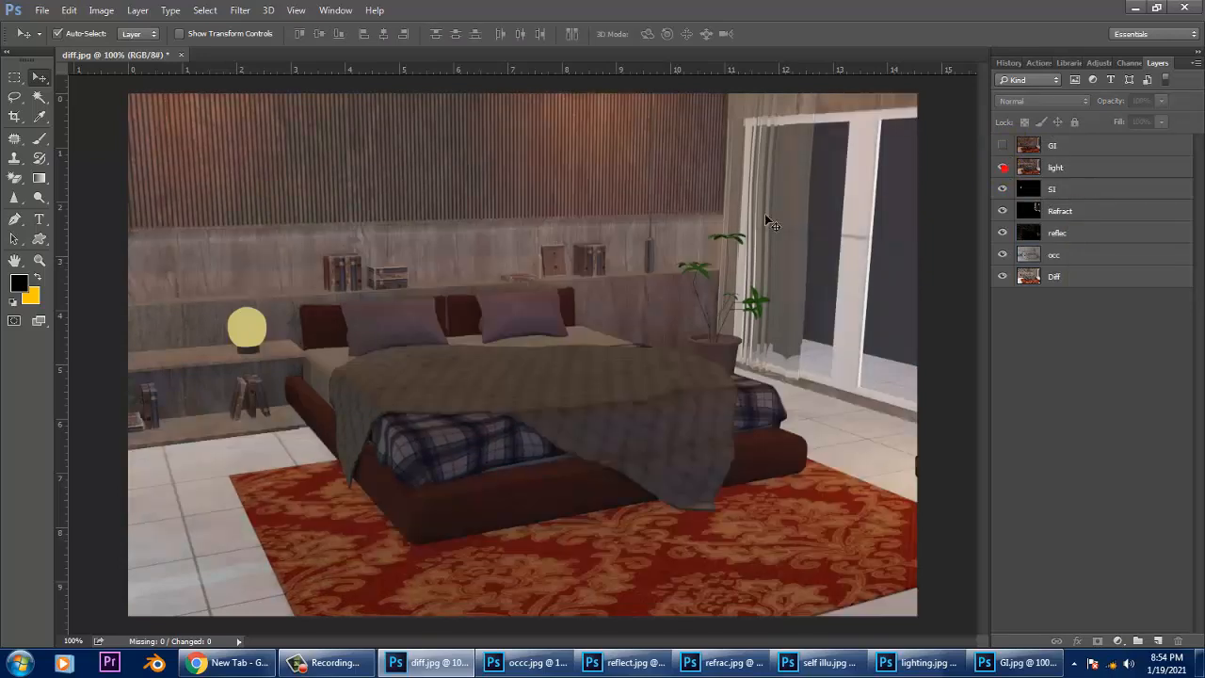
mouse_move(700, 225)
mouse_down()
mouse_move(691, 213)
mouse_move(707, 285)
mouse_move(688, 241)
mouse_move(708, 229)
mouse_up()
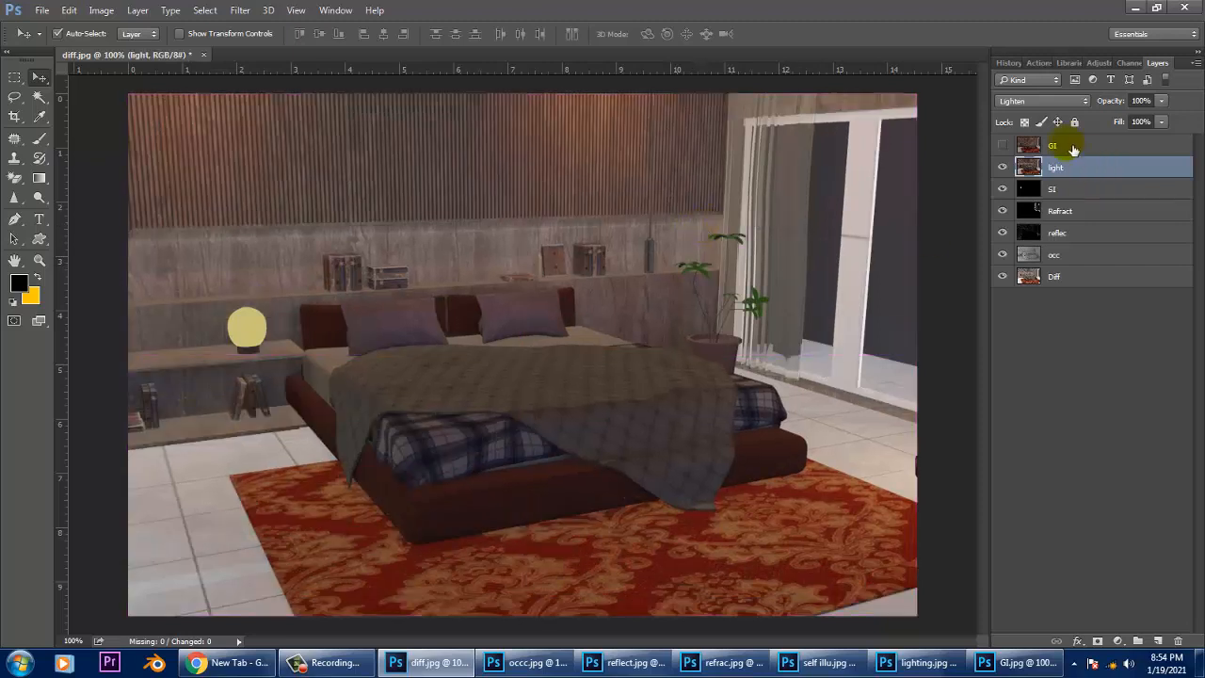
Lock all attributes of the light layer.
click(1066, 191)
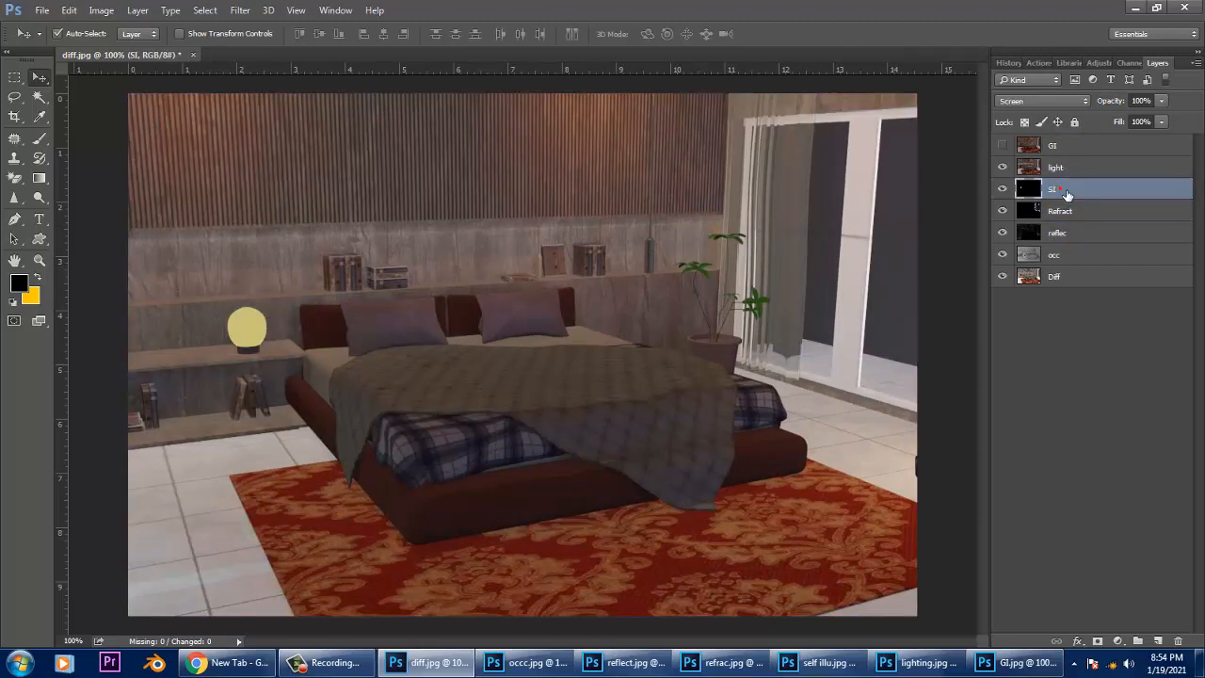
click(1054, 166)
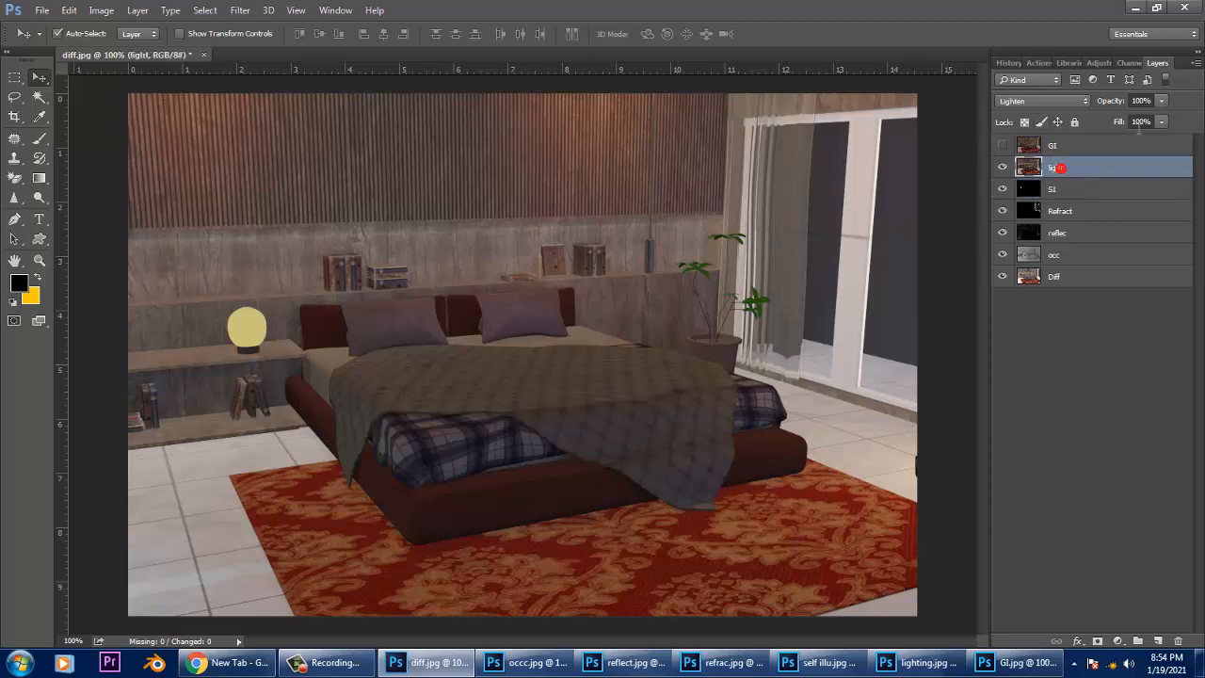
click(1074, 121)
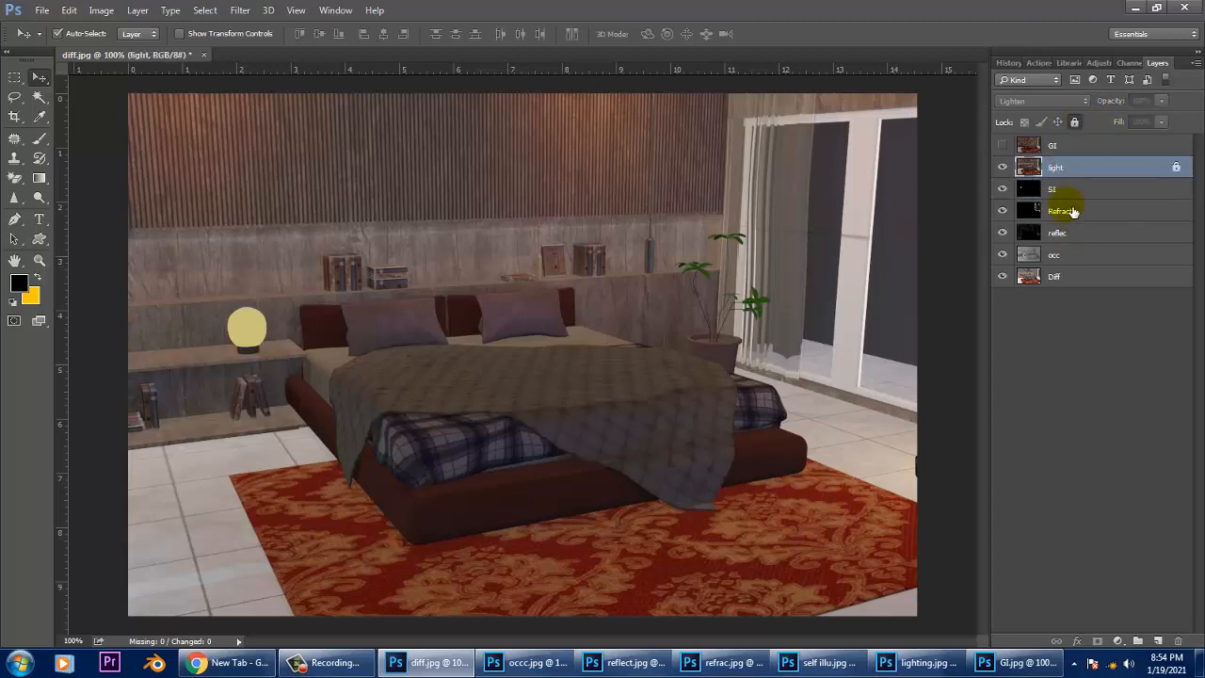
Check how the SI layer's glowing lamp lines up with the lamp in the composite.
click(1070, 192)
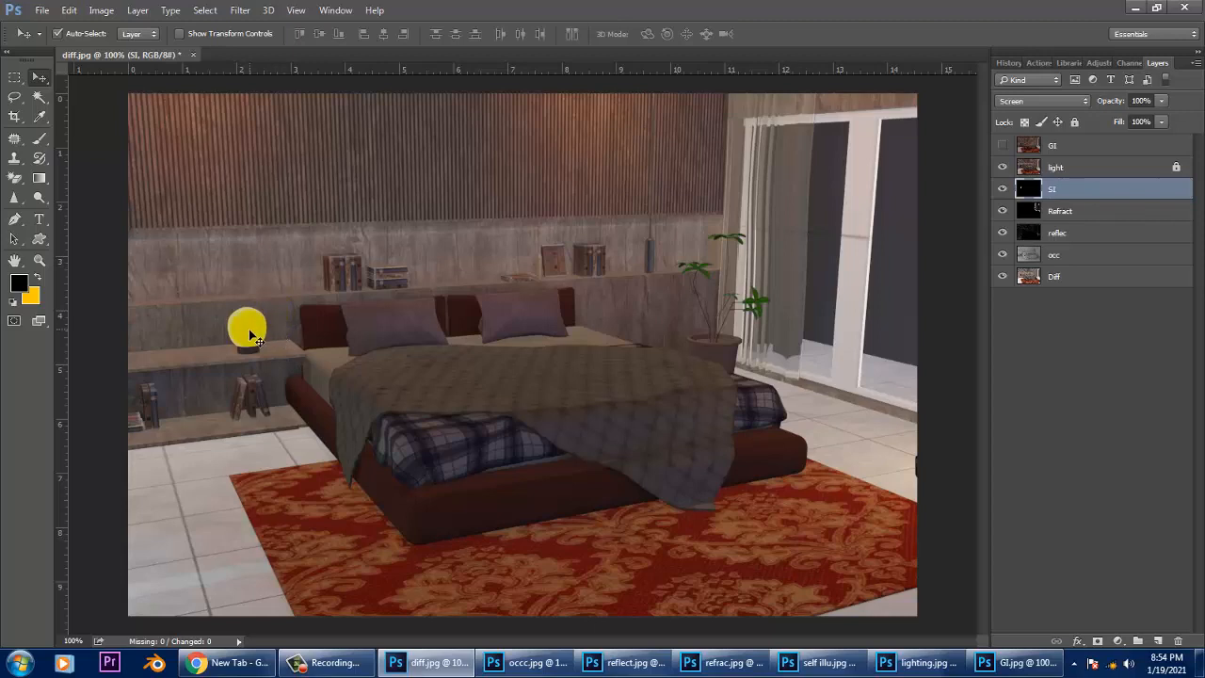
mouse_move(250, 335)
mouse_down()
mouse_move(264, 269)
mouse_move(264, 339)
mouse_move(262, 327)
mouse_move(331, 357)
mouse_move(251, 329)
mouse_up()
click(1060, 211)
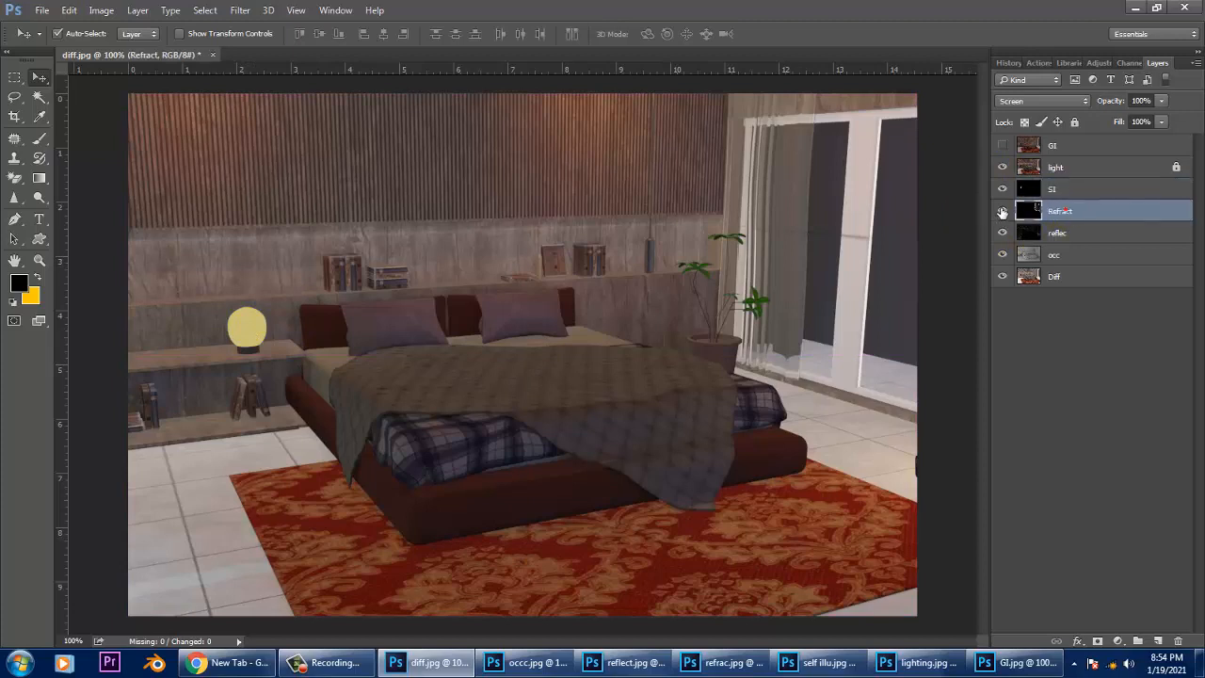
click(1068, 190)
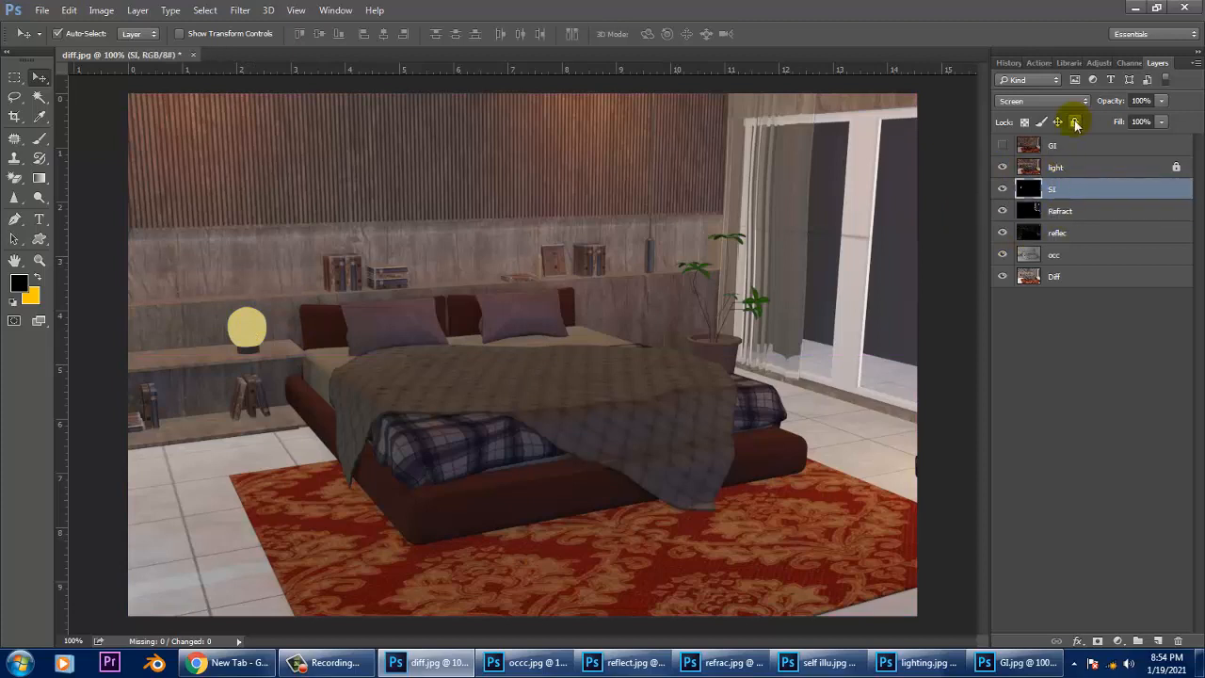
Compare the image with the Refract layer hidden and shown, and check the layer's bounds with Free Transform.
click(1076, 220)
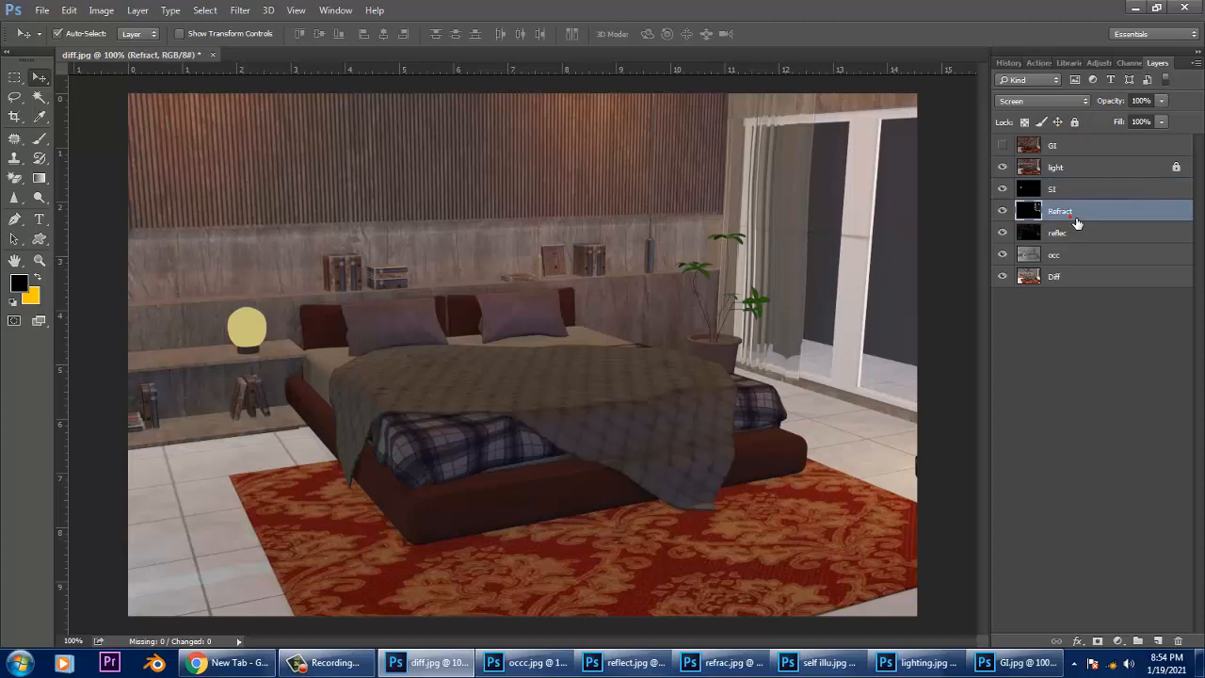
click(1002, 211)
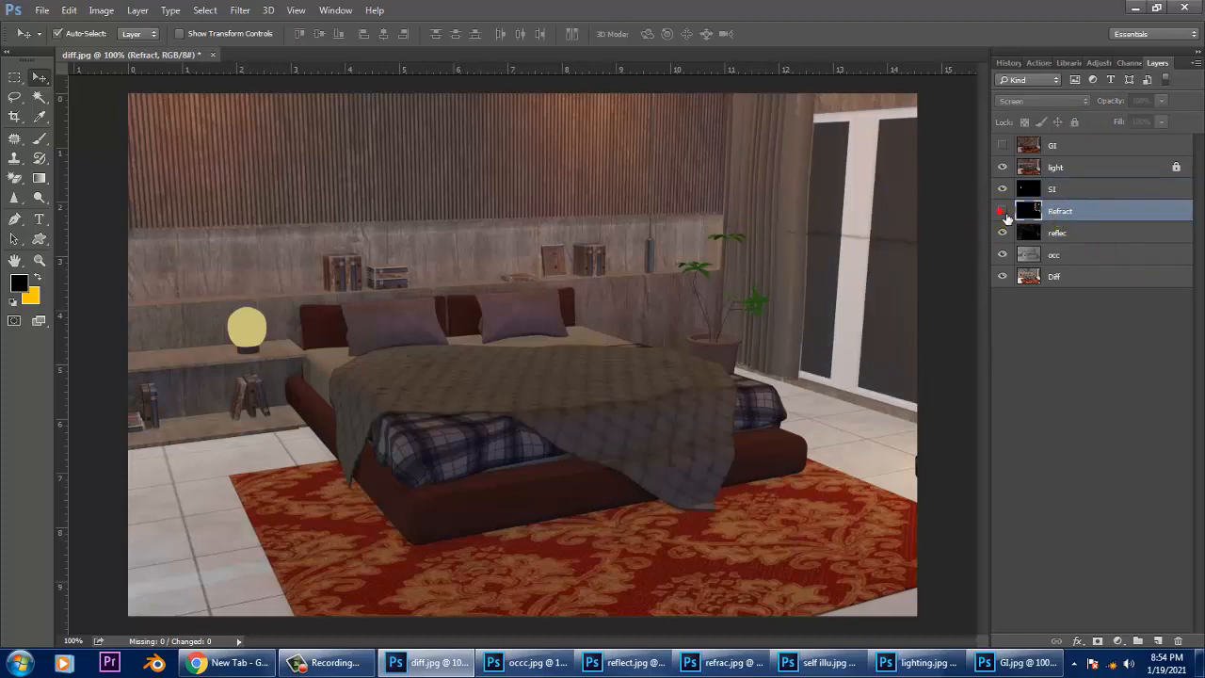
click(1003, 210)
click(1003, 211)
click(1002, 211)
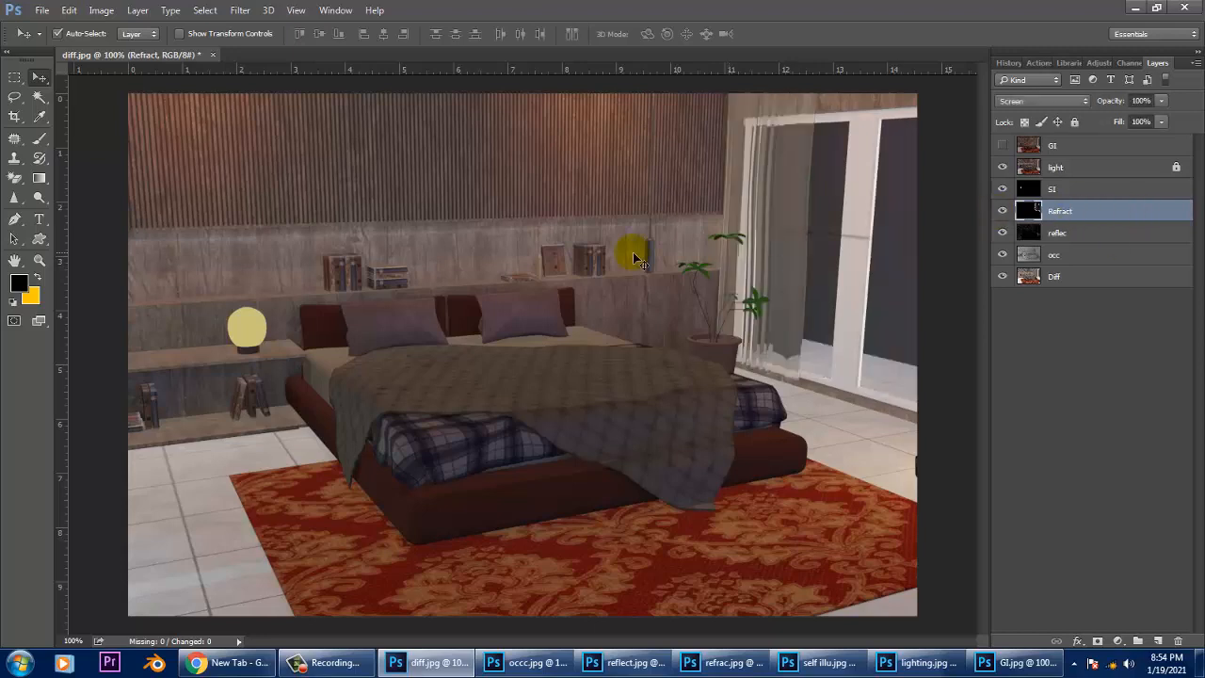
key(ctrl+t)
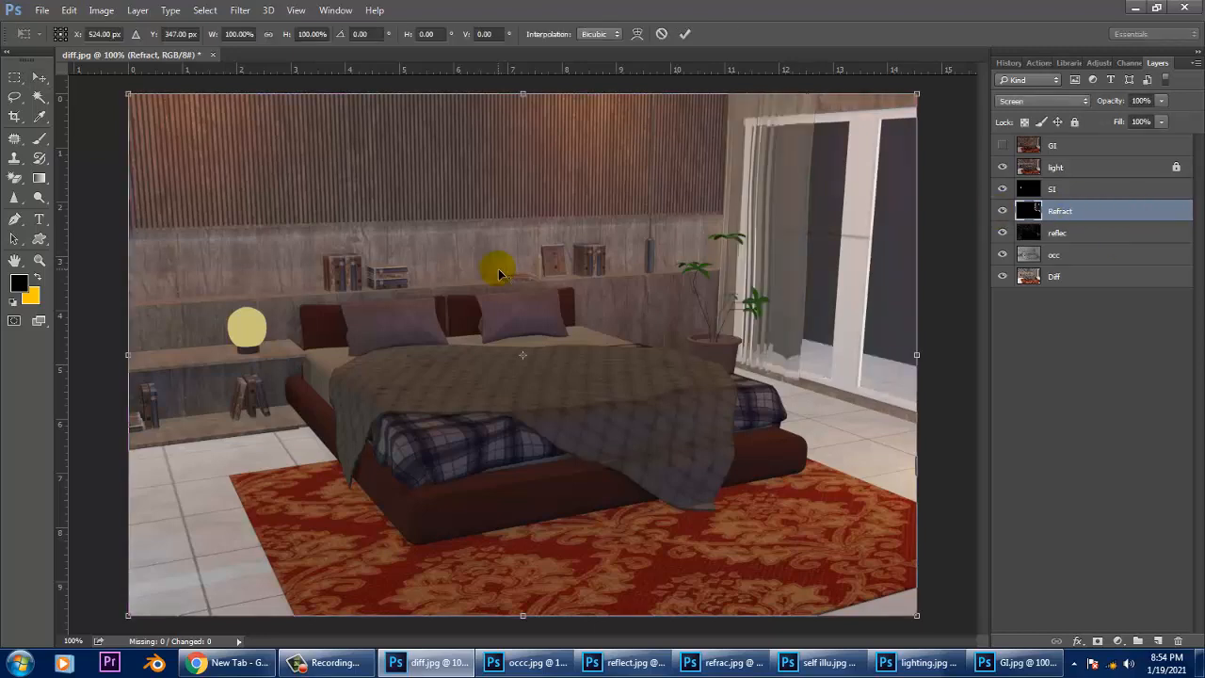
key(Return)
Check the SI layer's bounds against the canvas with Free Transform.
click(1068, 191)
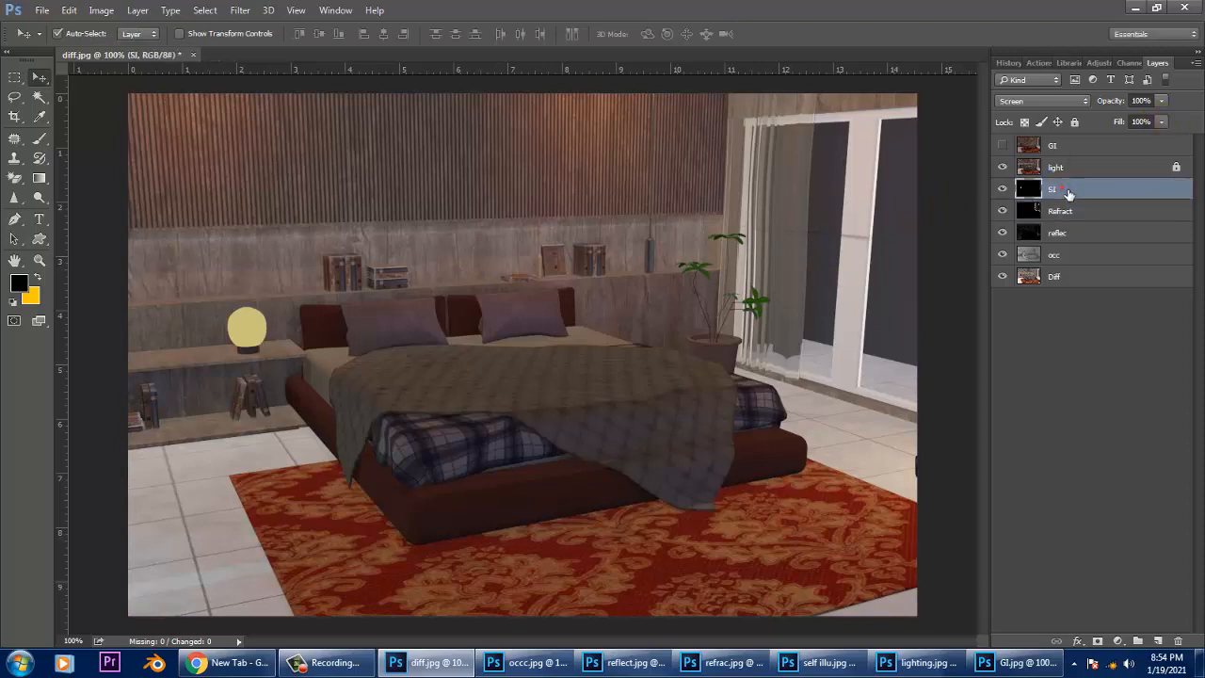
key(ctrl+t)
key(Return)
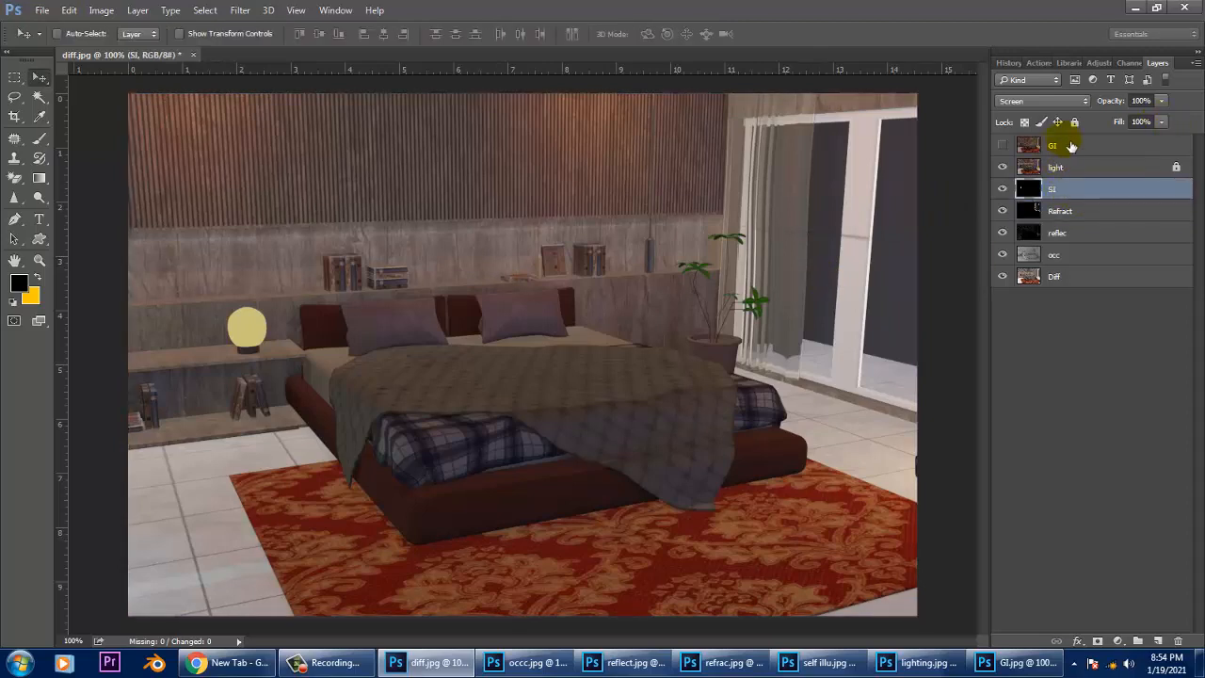
Show the GI layer and check its bounds against the canvas with Free Transform.
click(1064, 144)
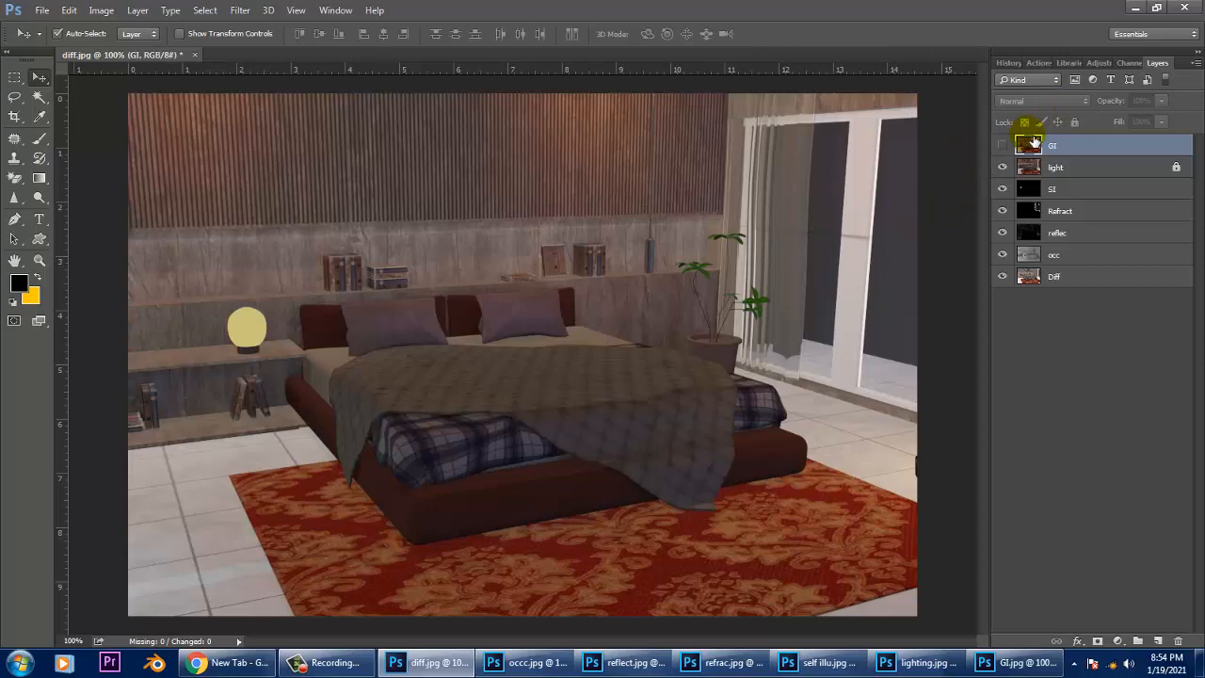
click(1003, 148)
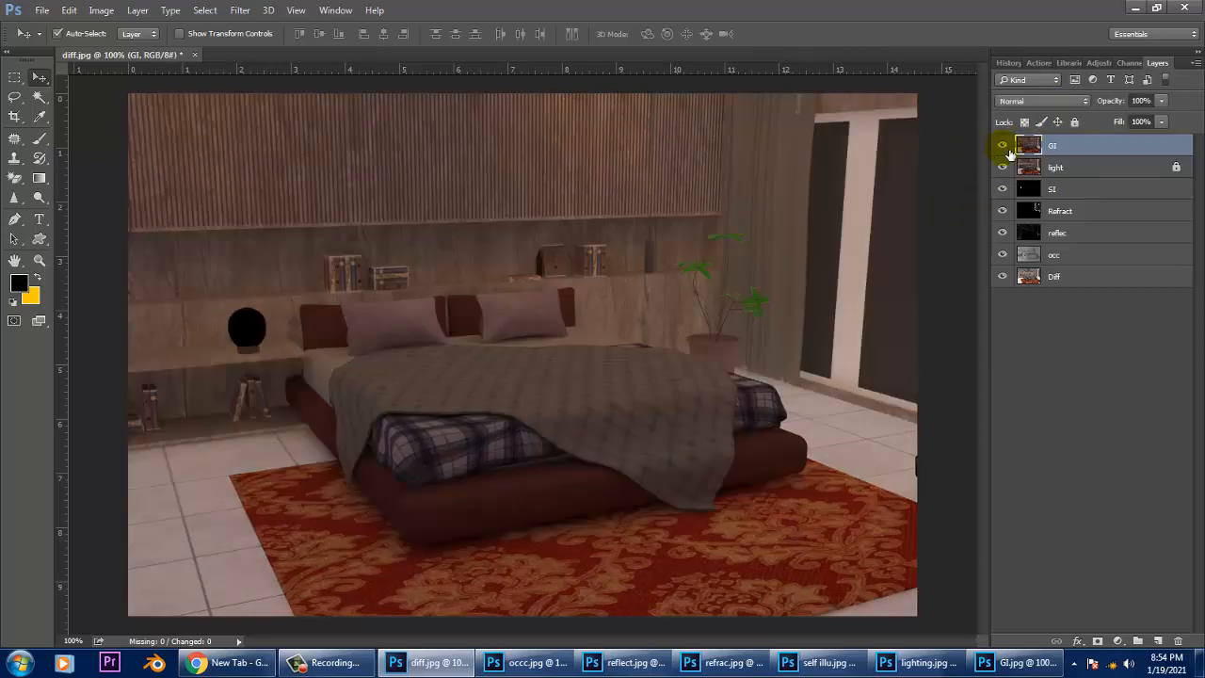
key(ctrl+t)
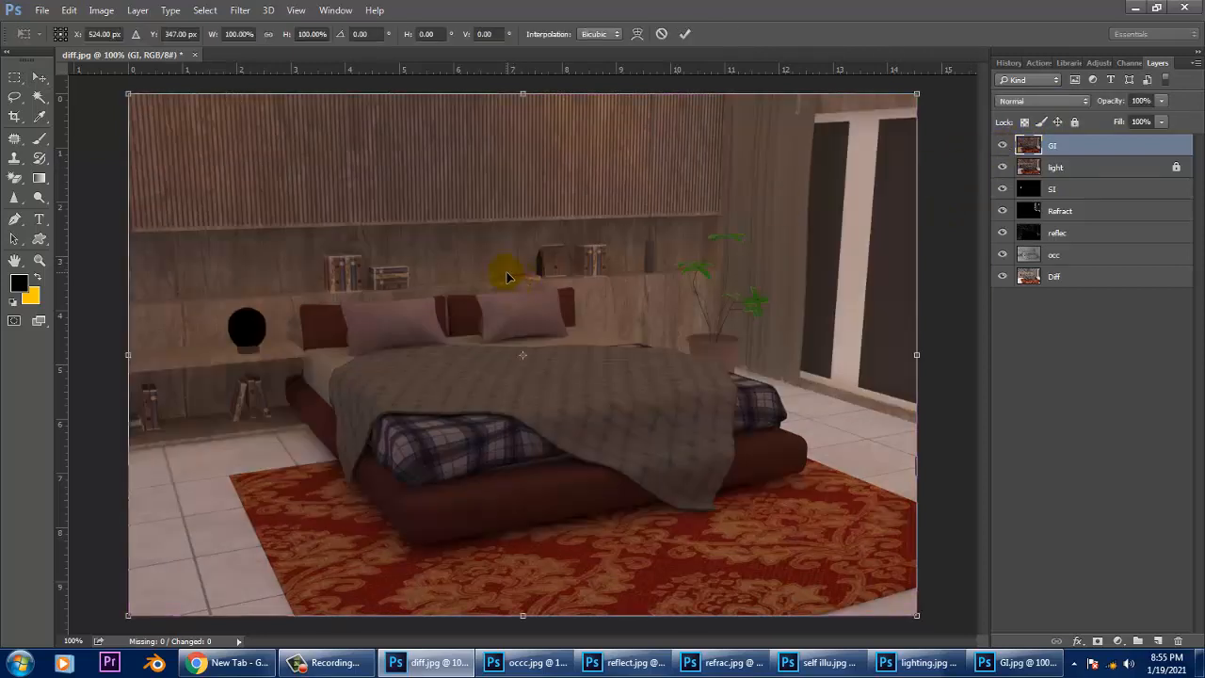
key(Return)
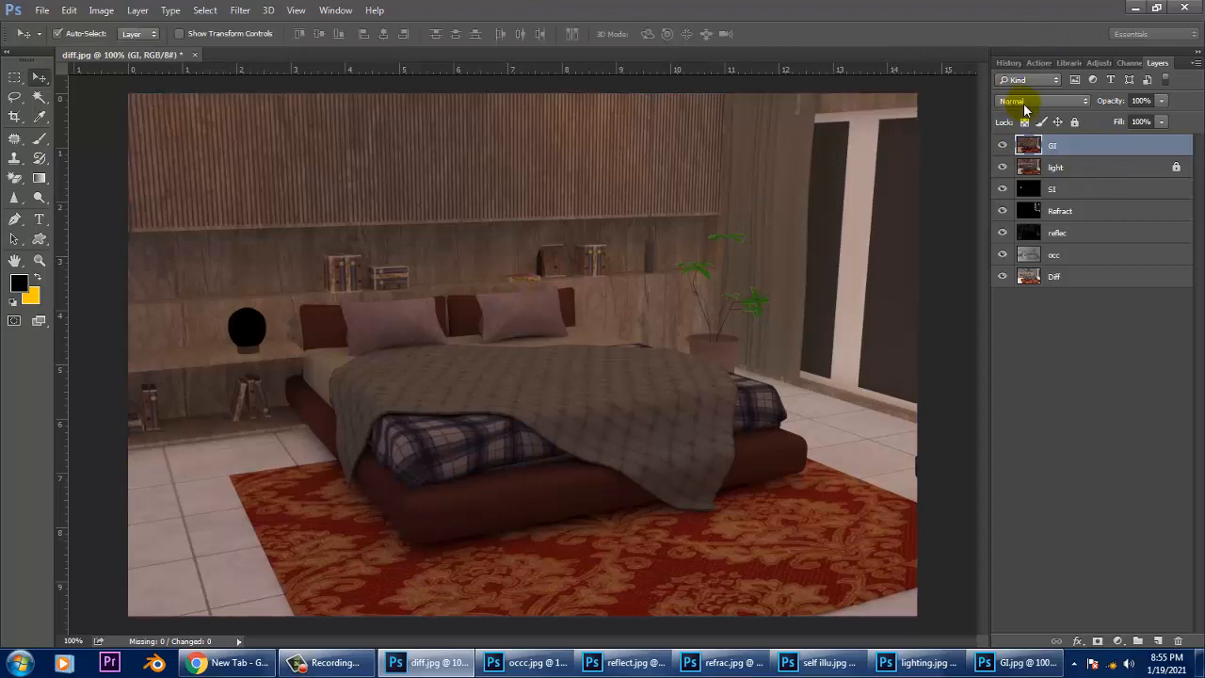
Try Linear Burn and Screen on the GI layer, and set its blend mode to Lighten.
click(1025, 105)
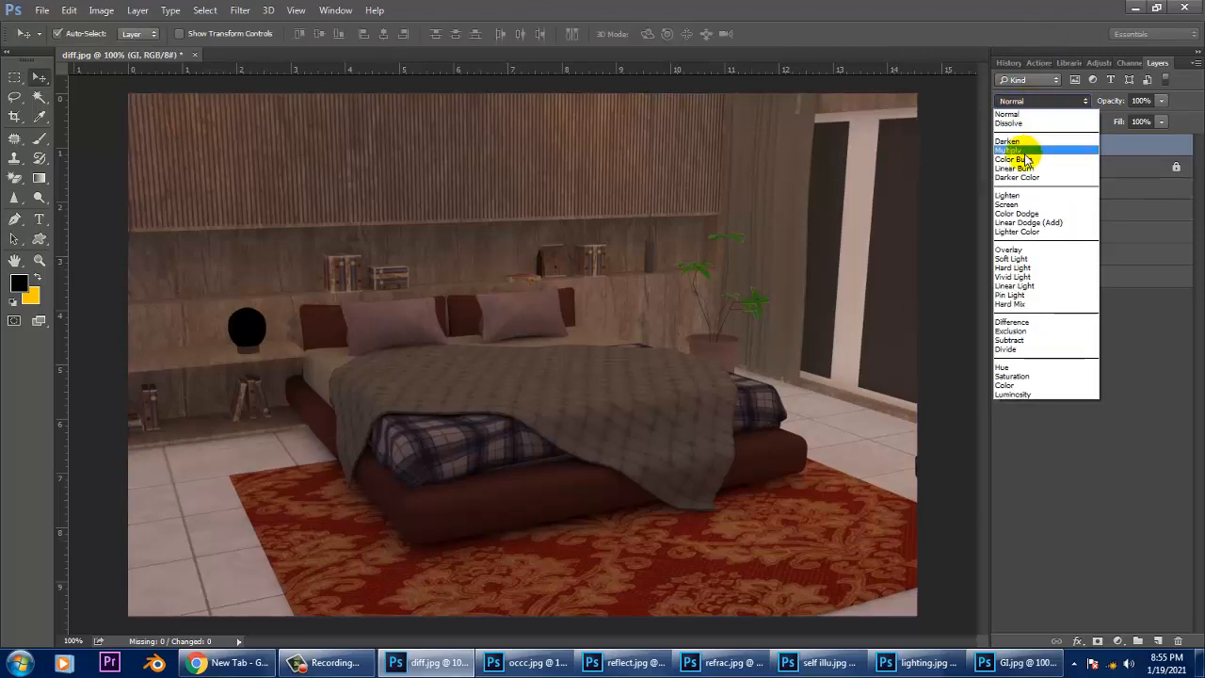
click(1021, 169)
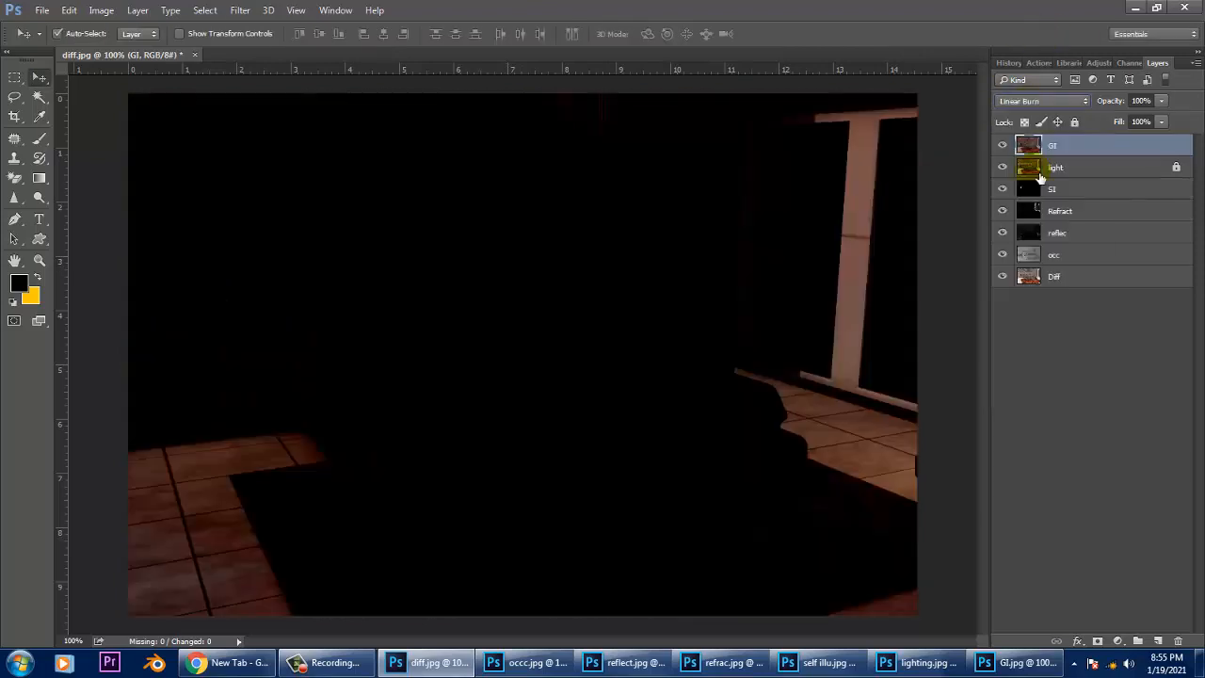
key(Down)
key(Down)
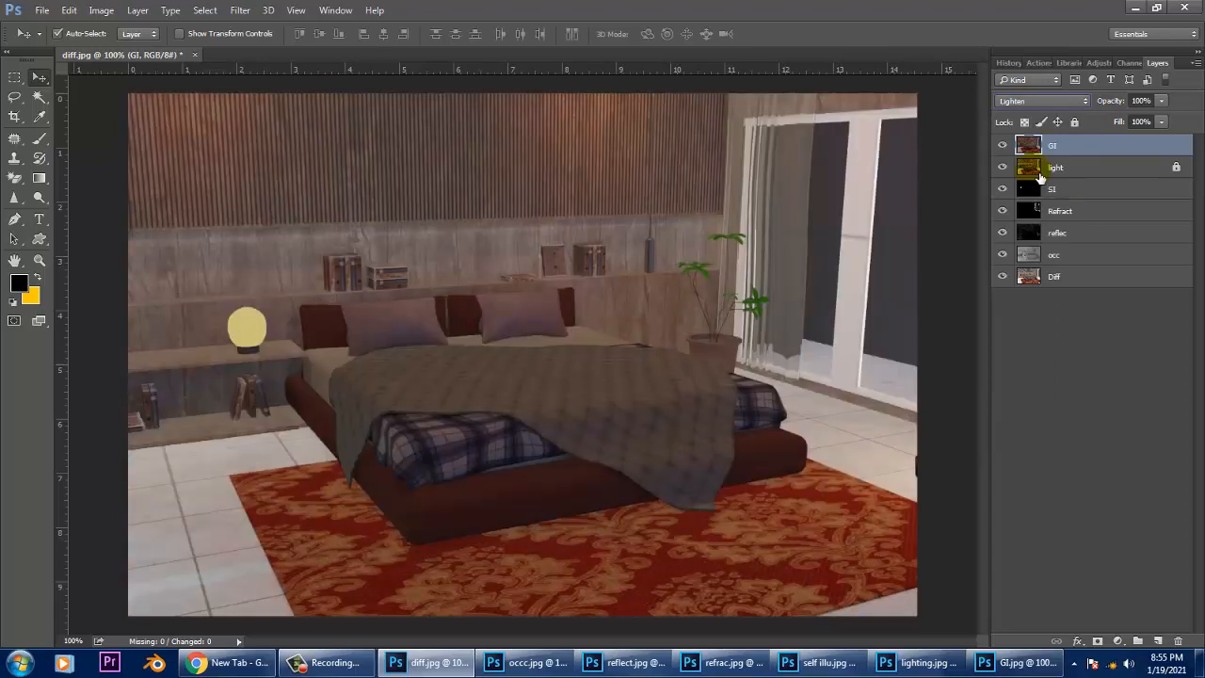
key(Down)
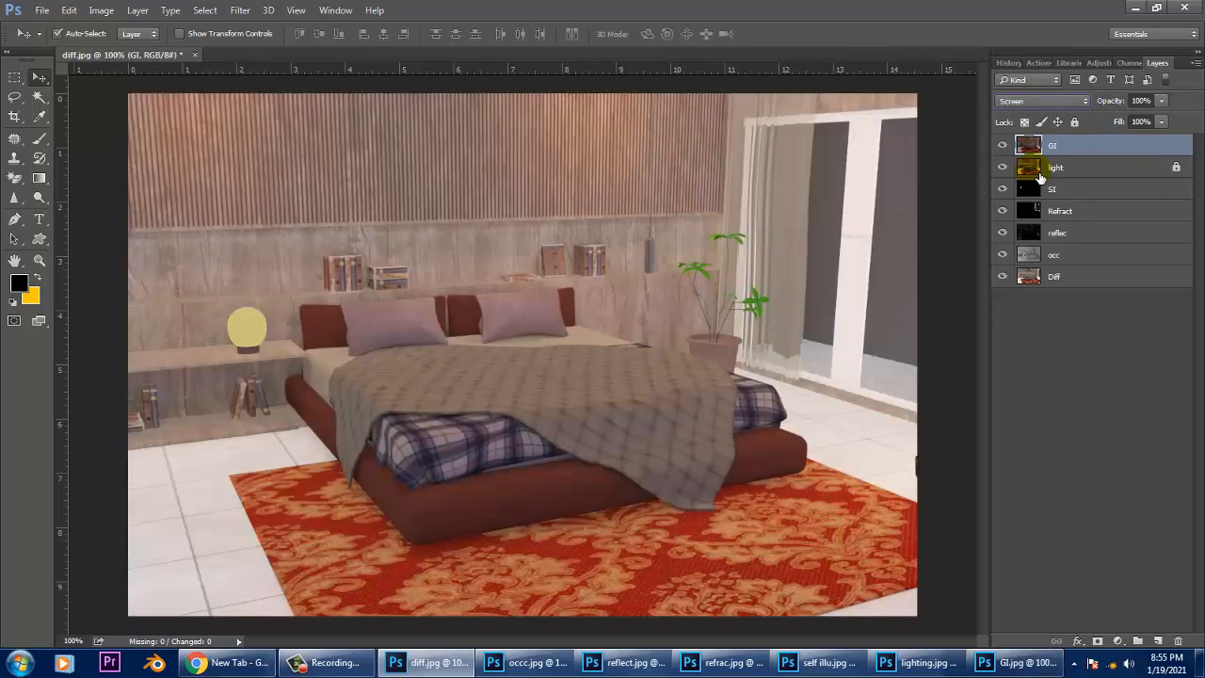
key(Up)
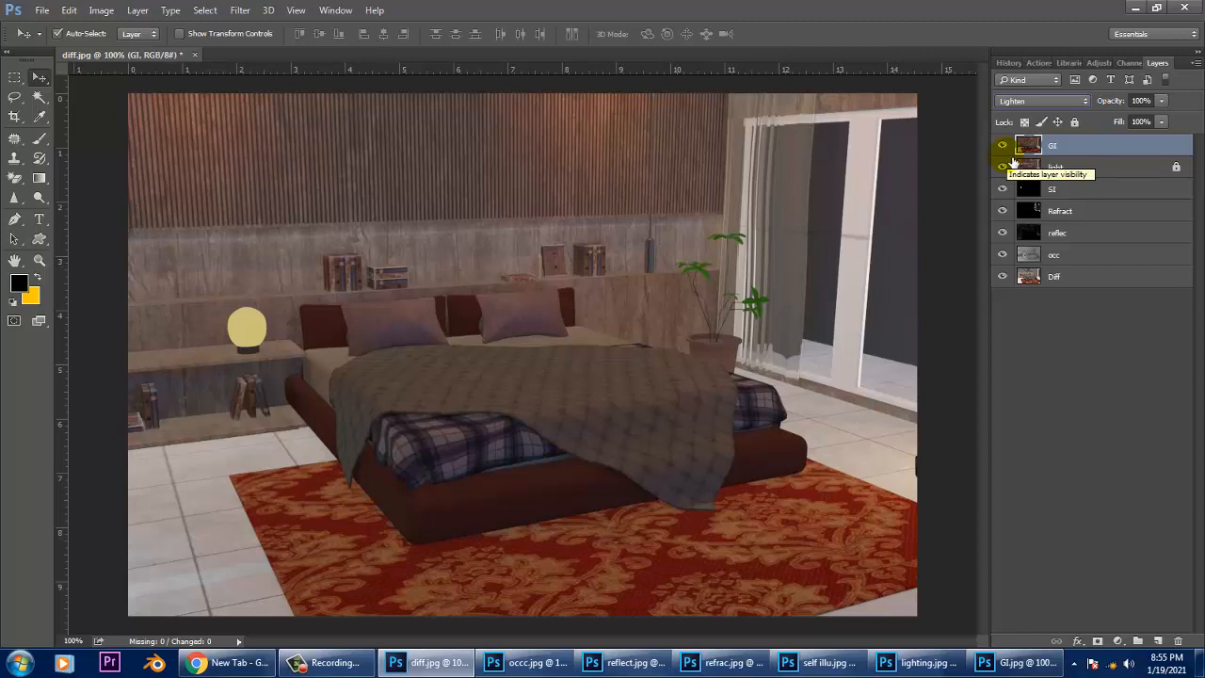
click(1023, 102)
click(1023, 101)
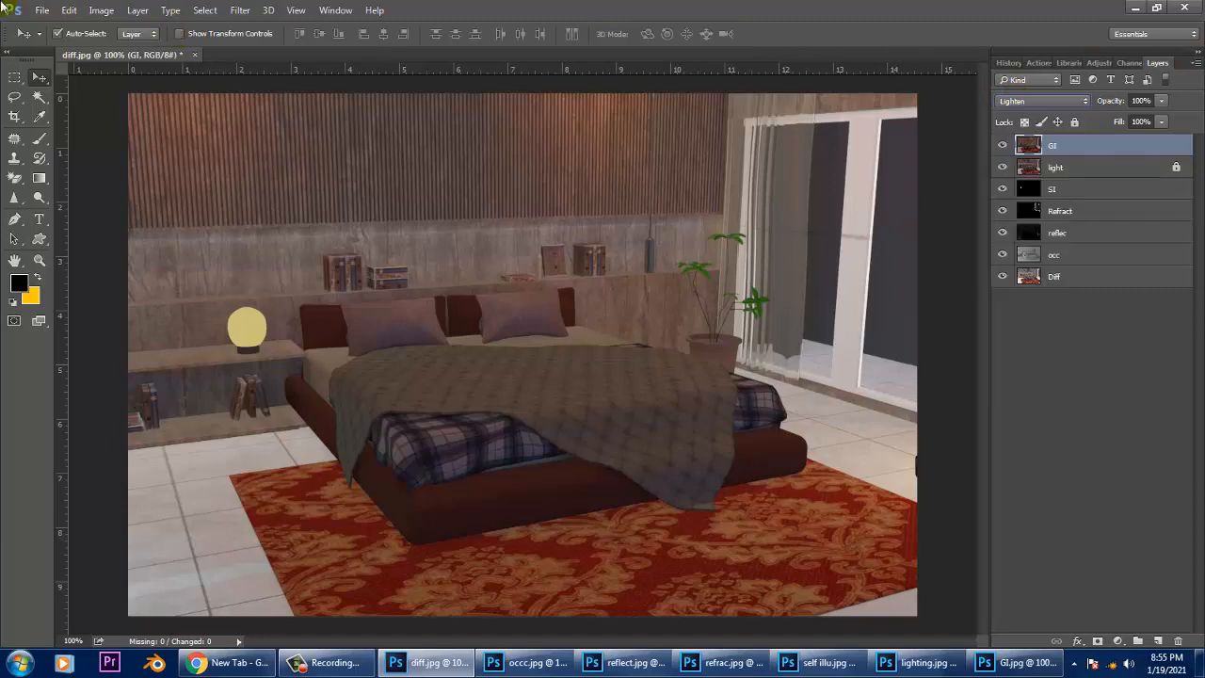
Open the spec image from the pass folder and convert its background into a regular layer.
click(41, 11)
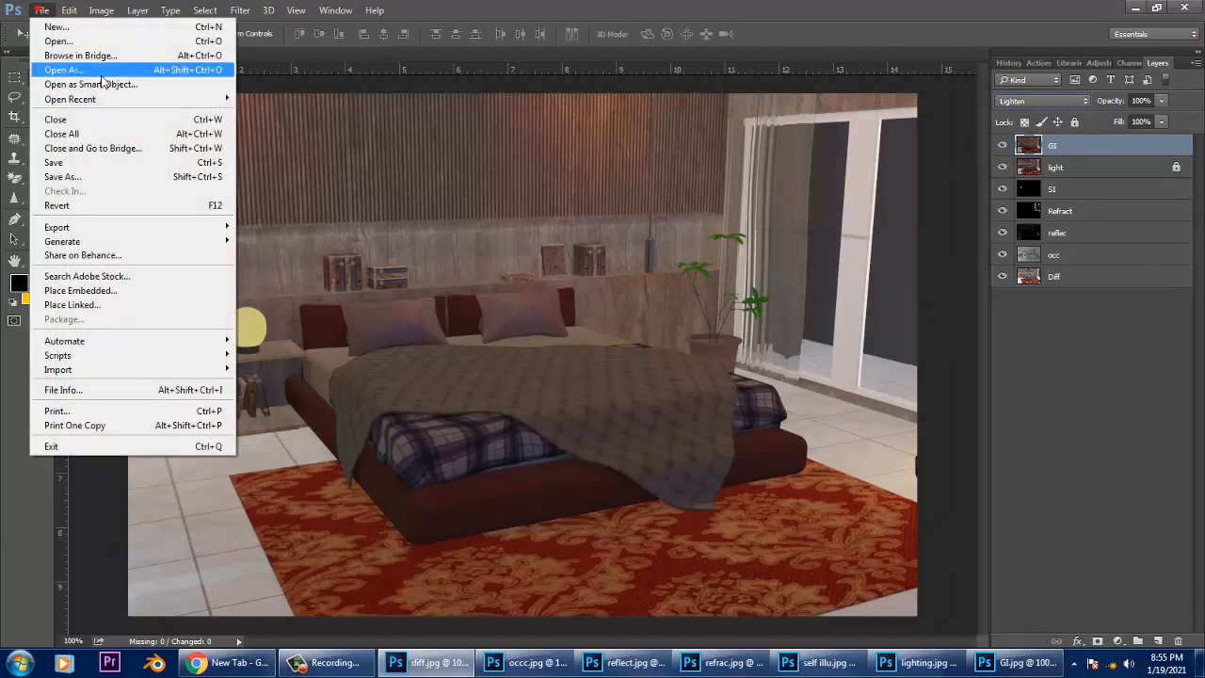
click(59, 40)
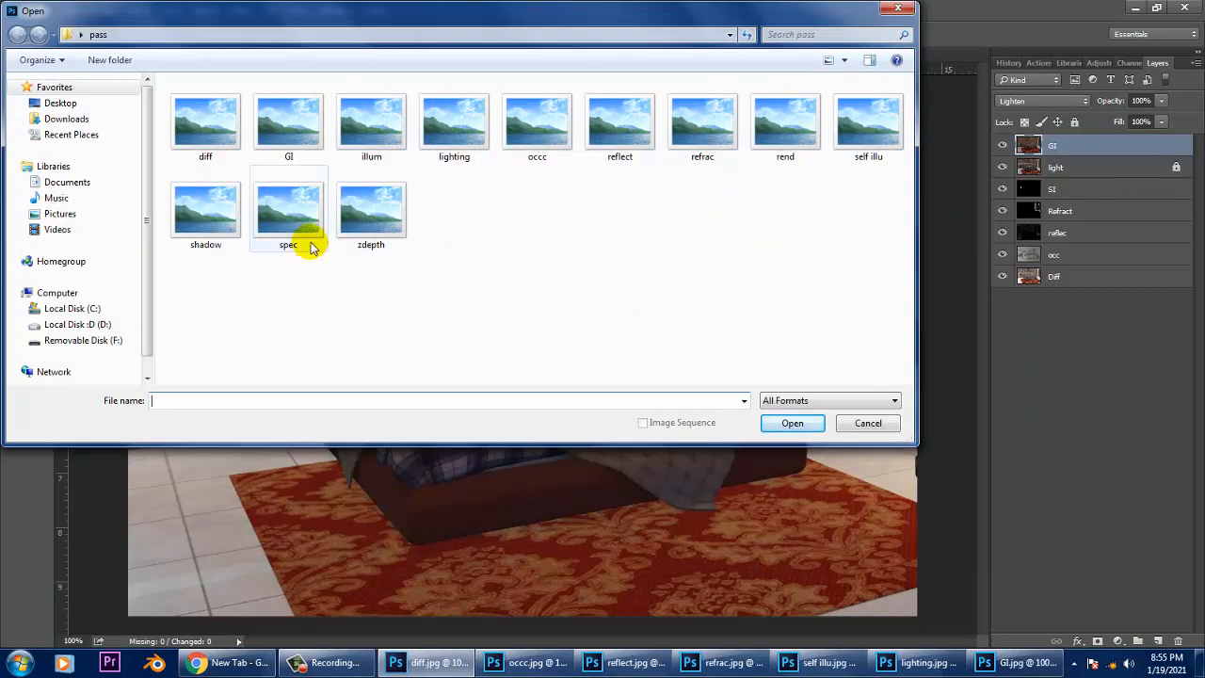
double_click(301, 195)
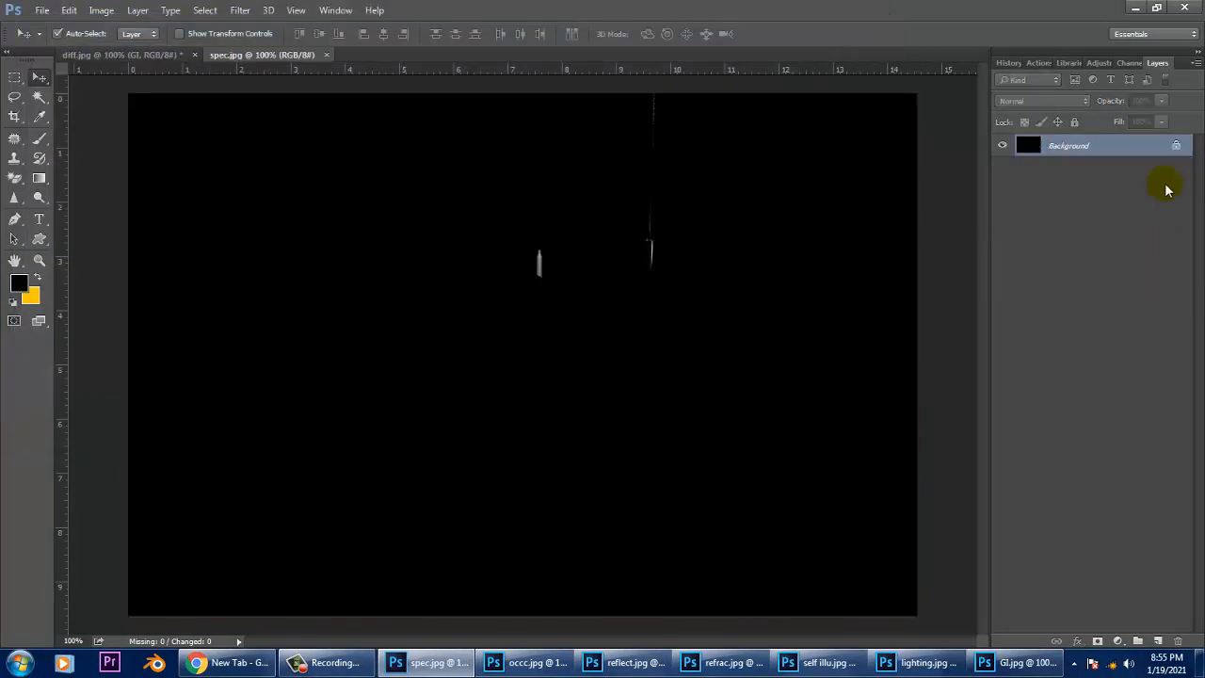
double_click(1065, 144)
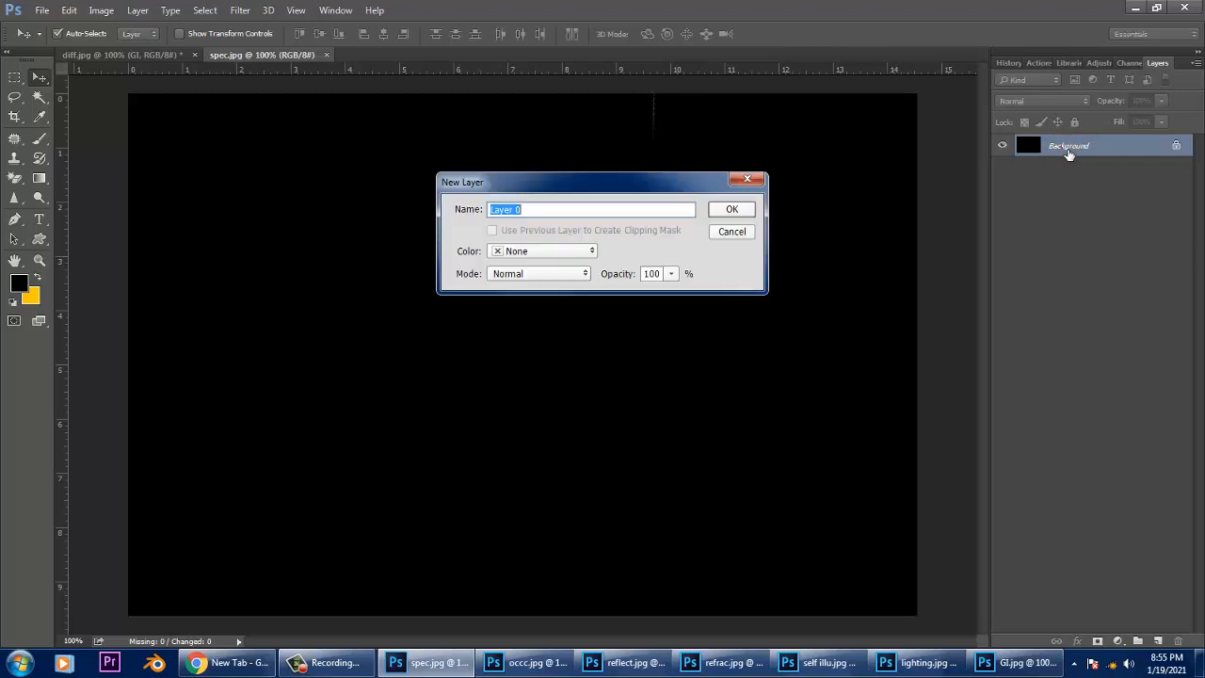
click(730, 209)
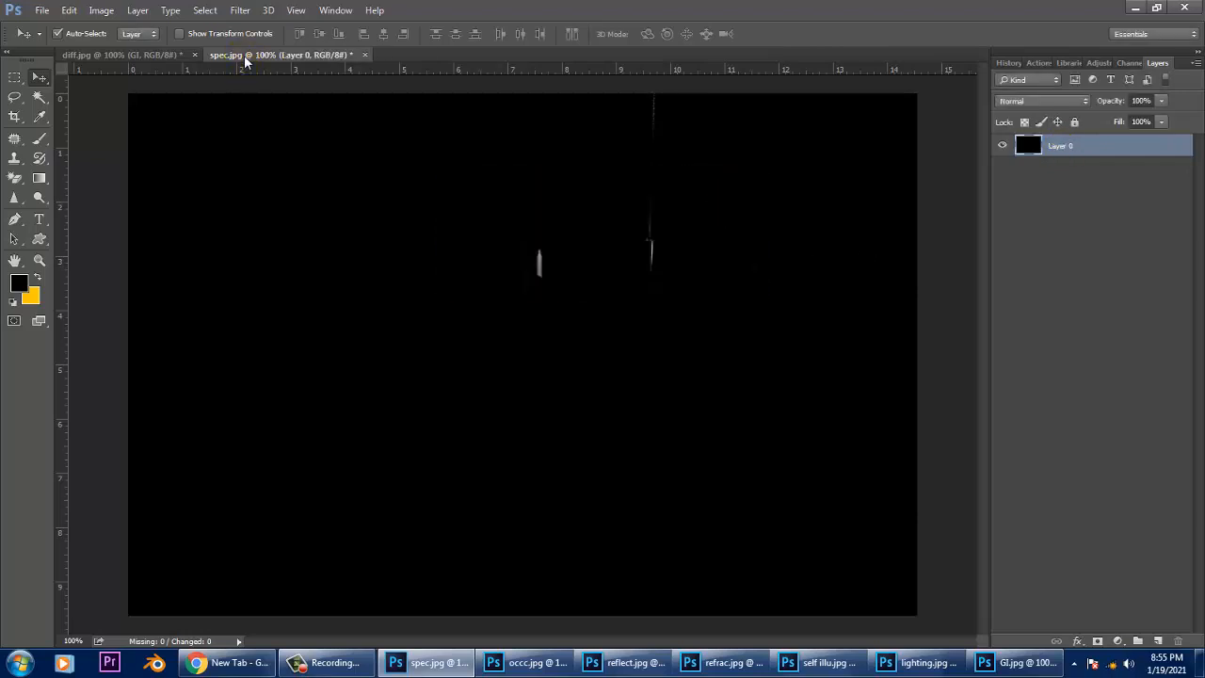
Float the spec.jpg window, copy its layer into diff.jpg, and align the copy with the canvas edges.
drag(247, 57, 762, 318)
drag(933, 442, 464, 307)
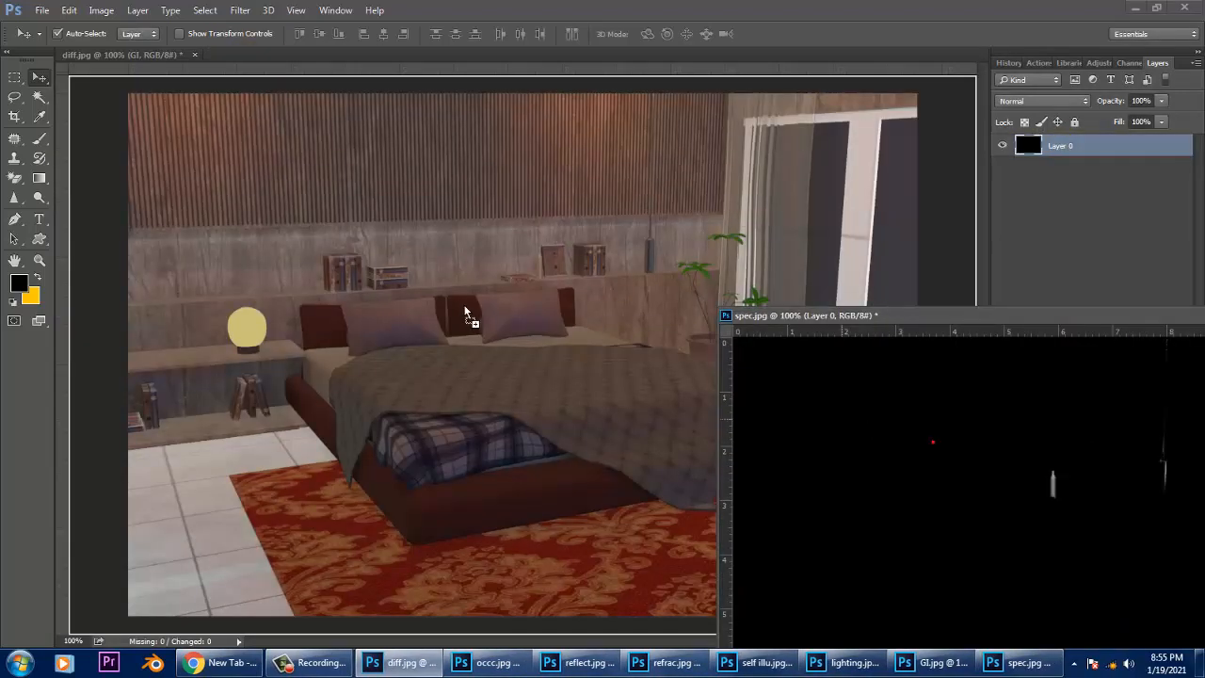
drag(398, 282, 398, 282)
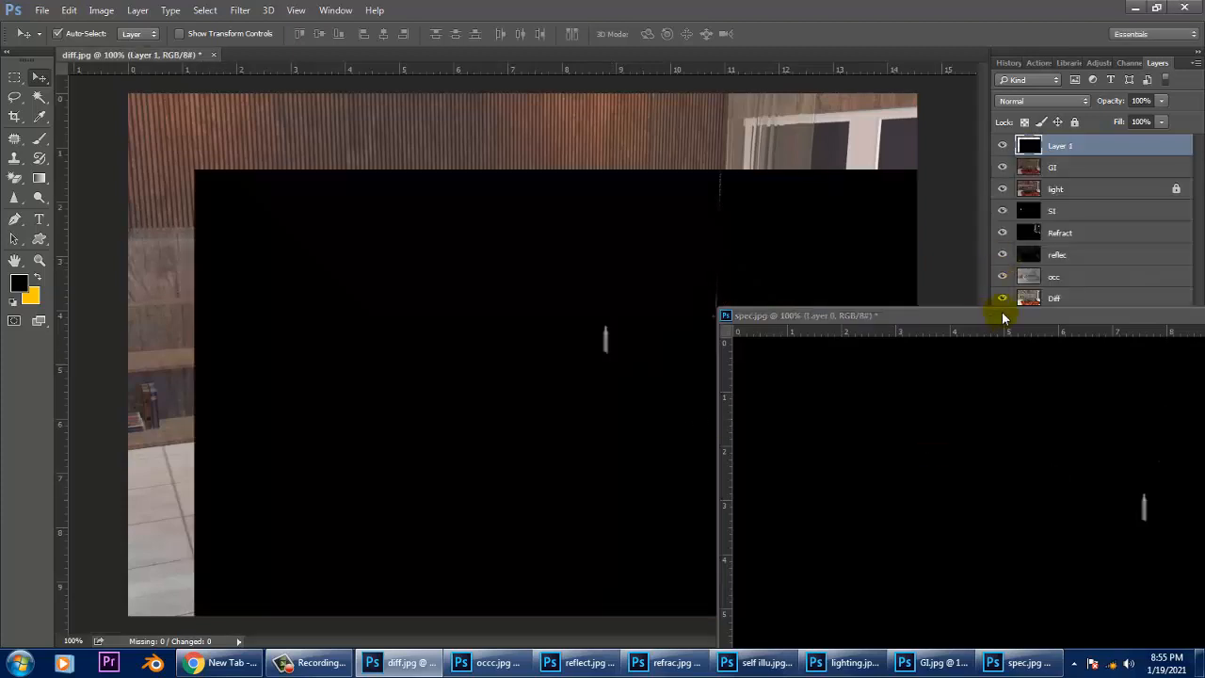
drag(1001, 312, 377, 304)
click(835, 307)
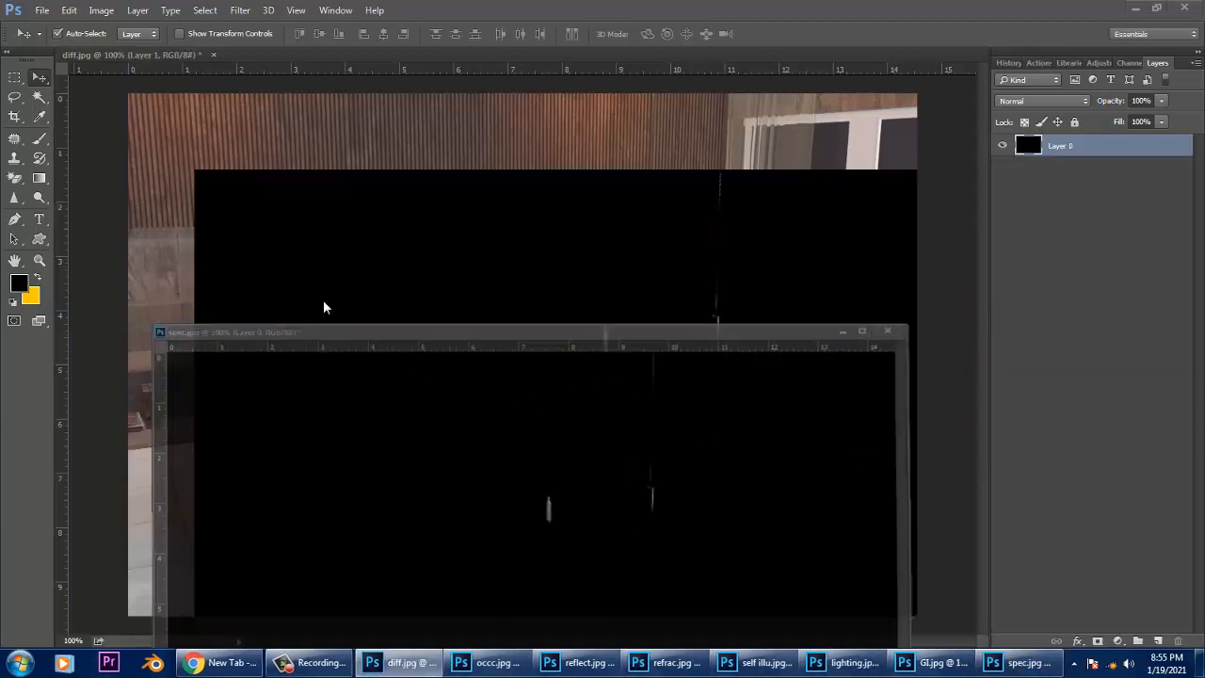
drag(336, 261, 266, 186)
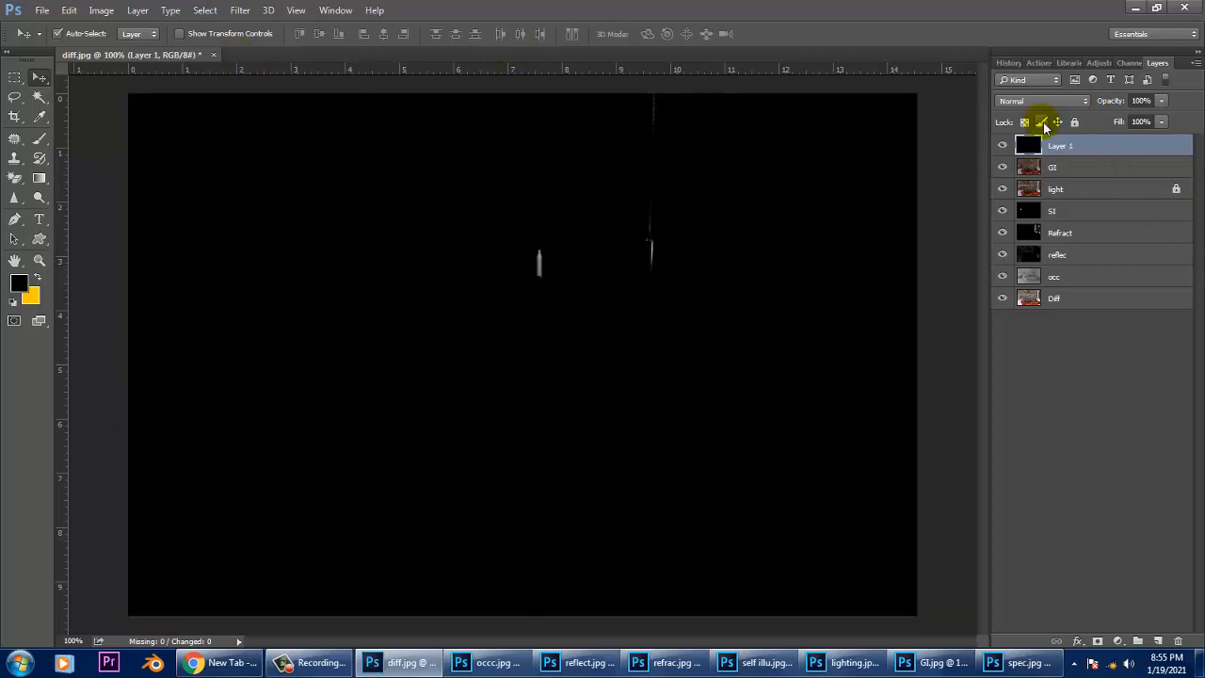
Set the copied specular layer's blend mode to Screen and rename the layer spec.
click(1031, 101)
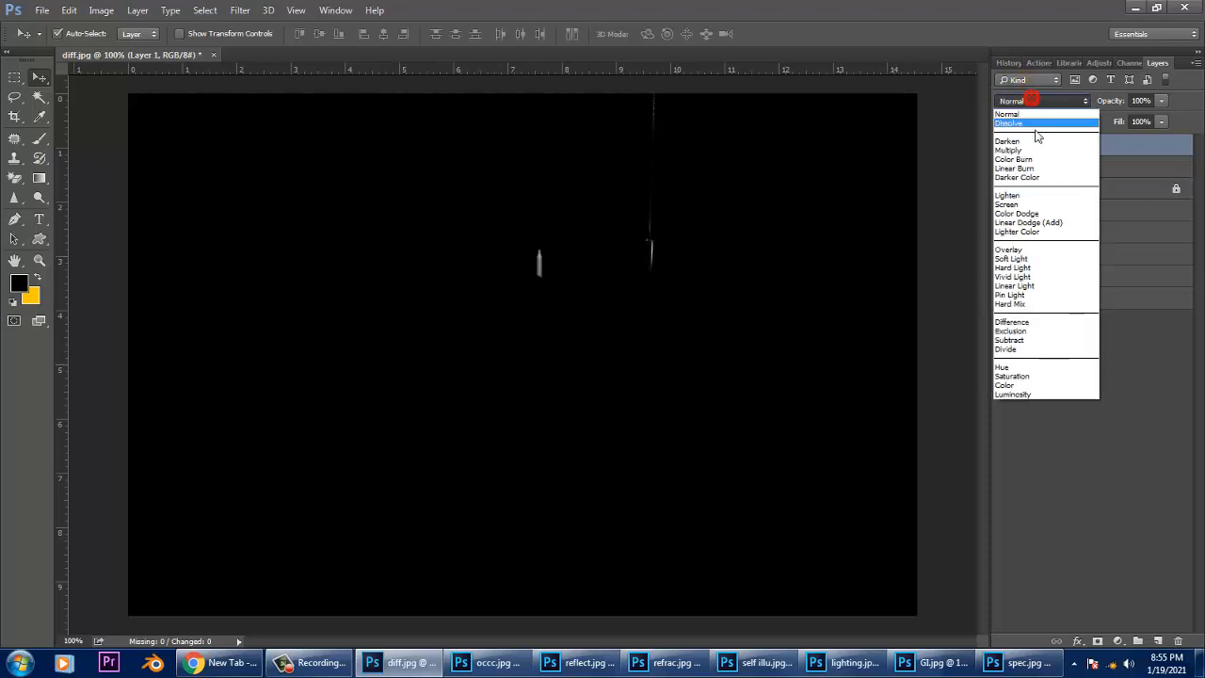
click(1032, 99)
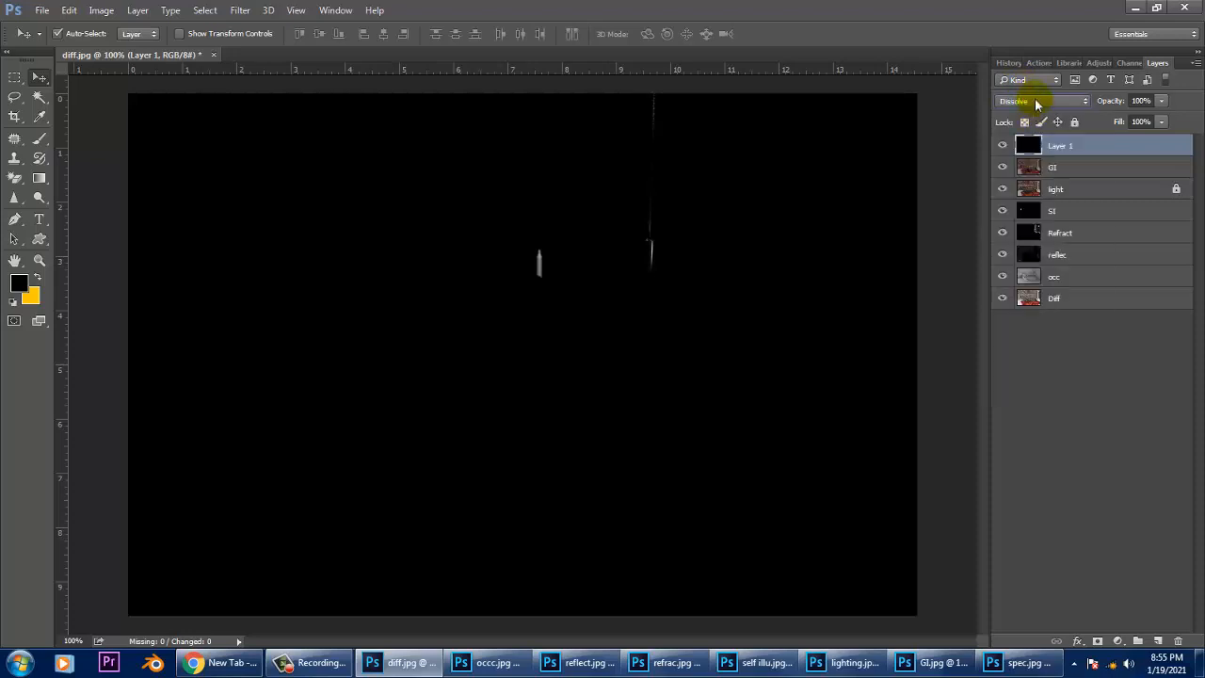
scroll(1034, 101, down, 2)
scroll(1034, 101, down, 2)
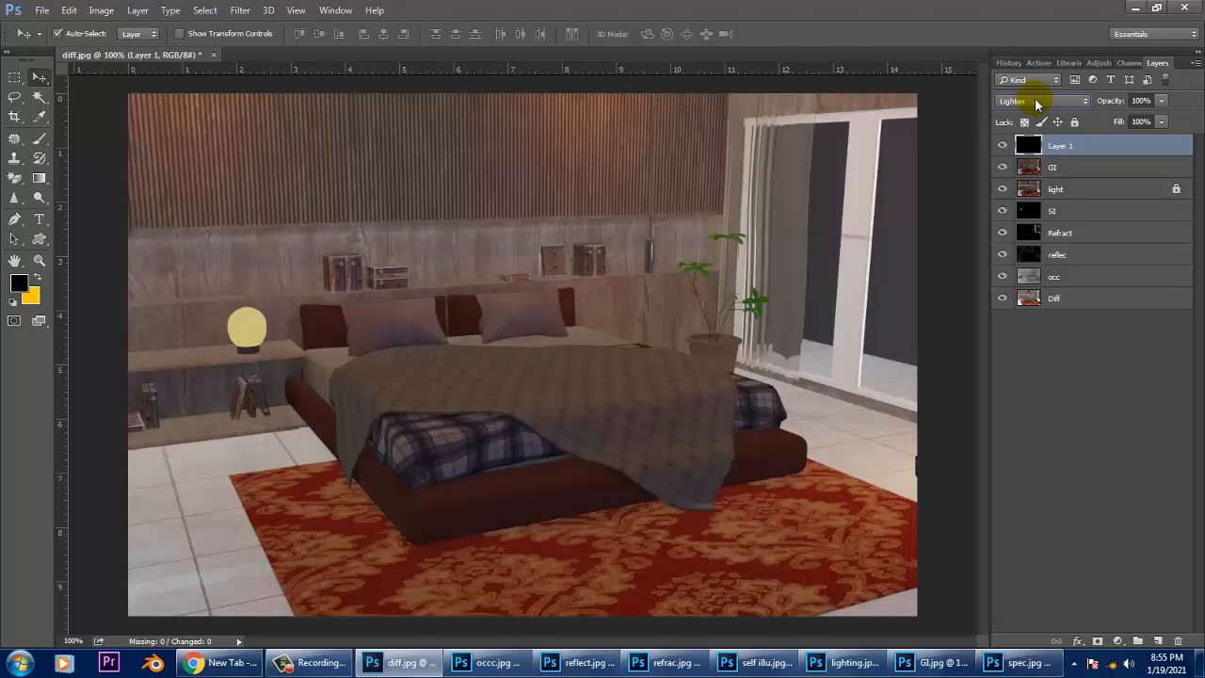
scroll(1034, 98, down, 1)
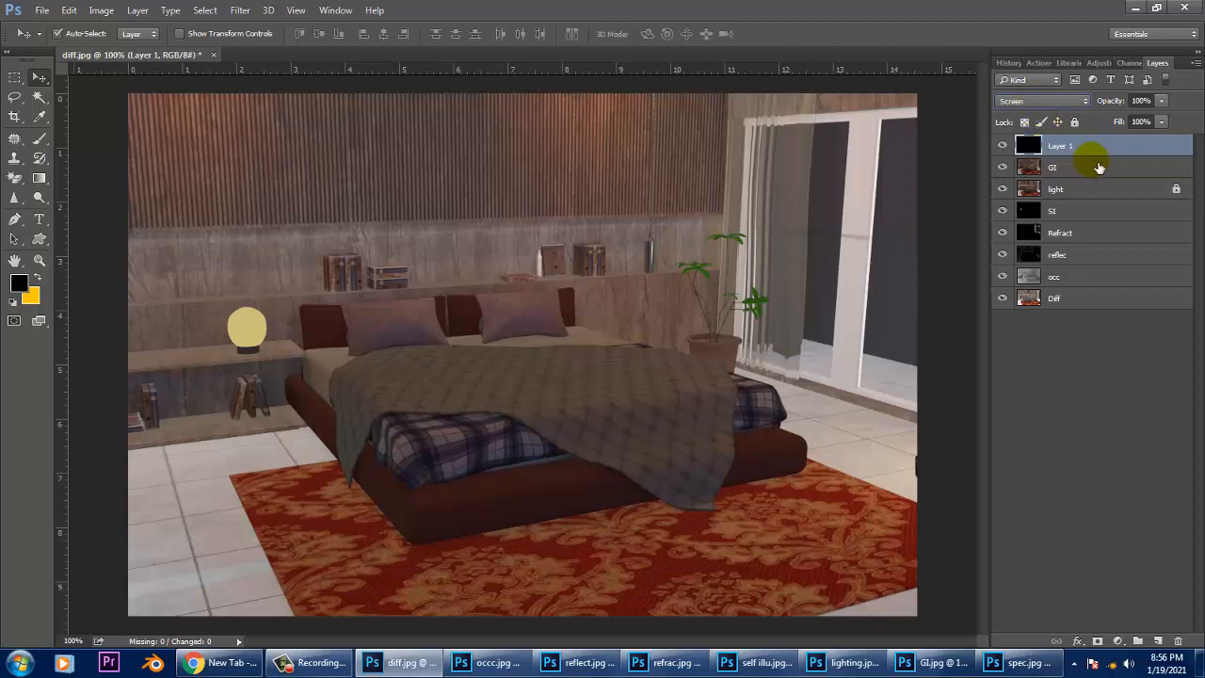
double_click(1071, 146)
text(spec)
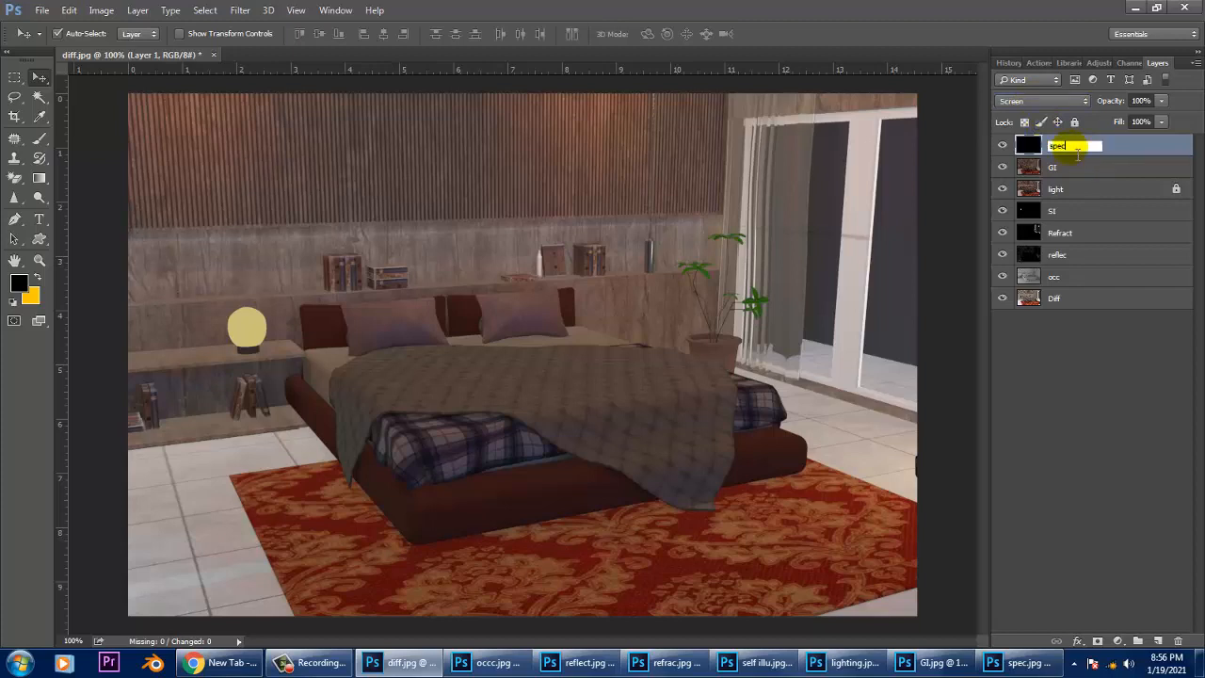
key(Return)
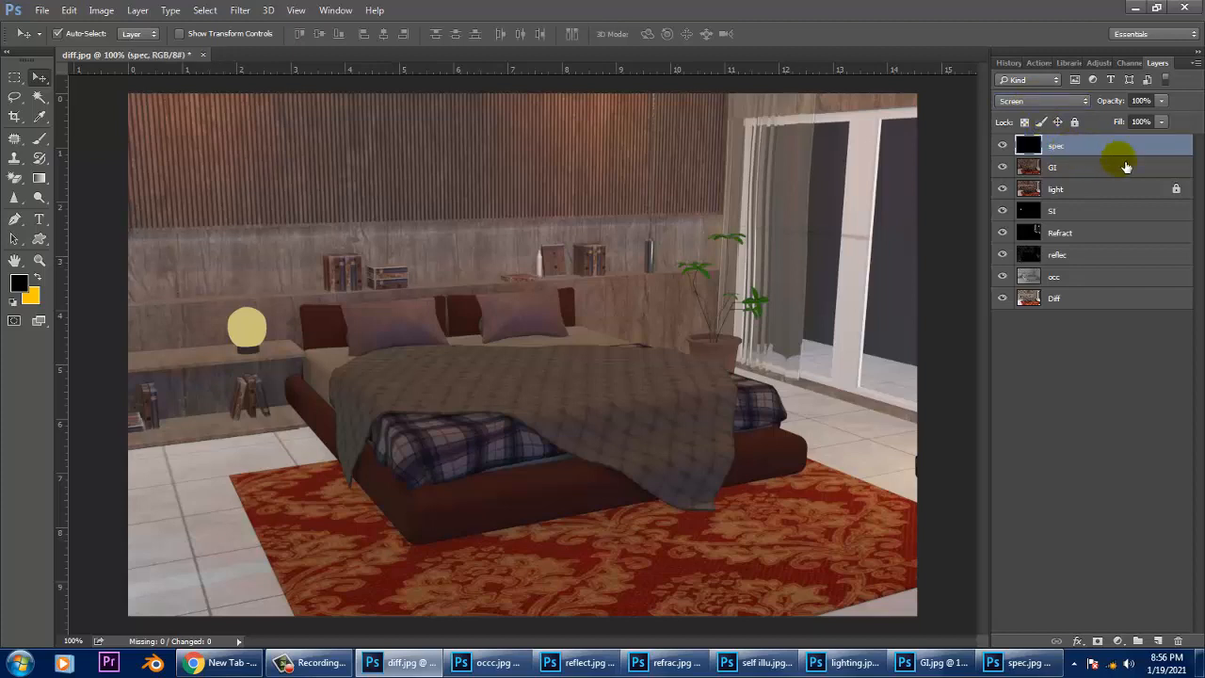
Open the zdepth image from the pass folder and convert its background into a regular layer.
click(38, 11)
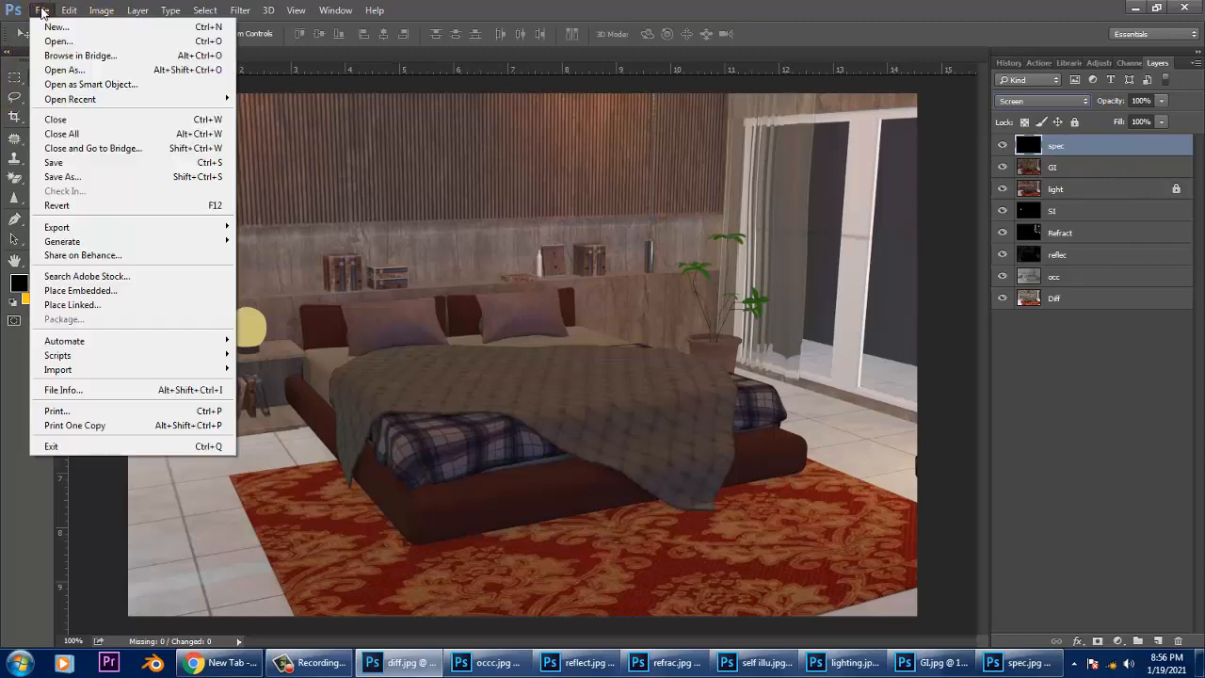
click(56, 40)
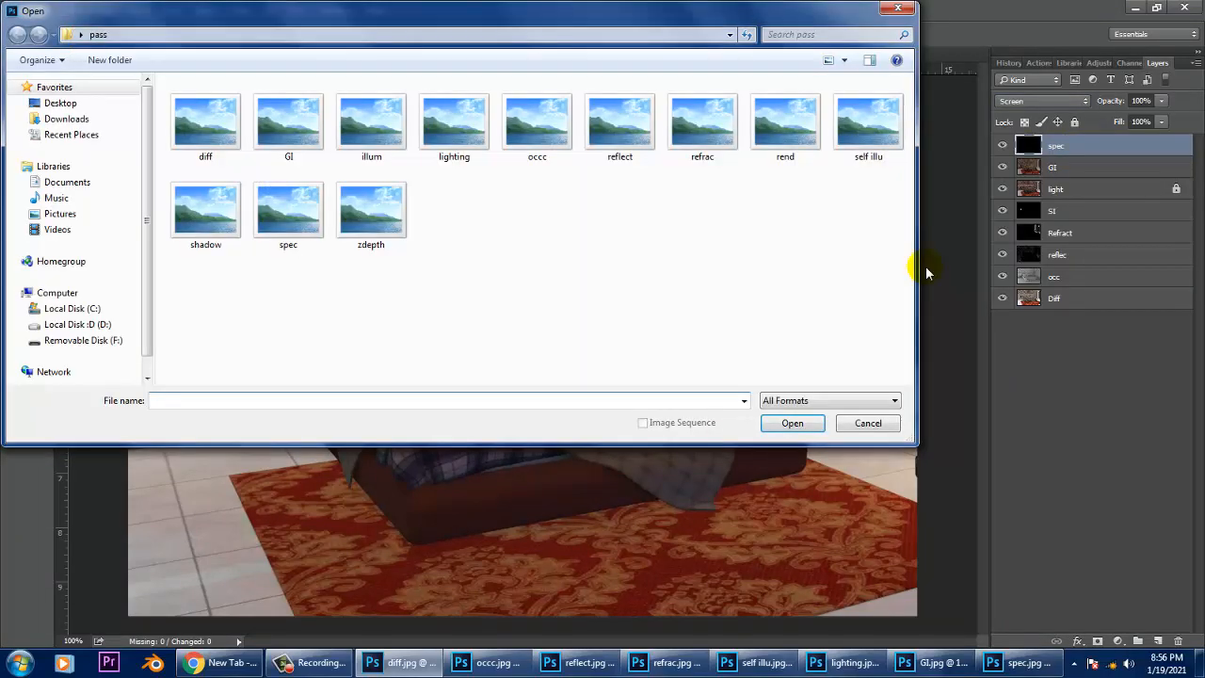
double_click(345, 215)
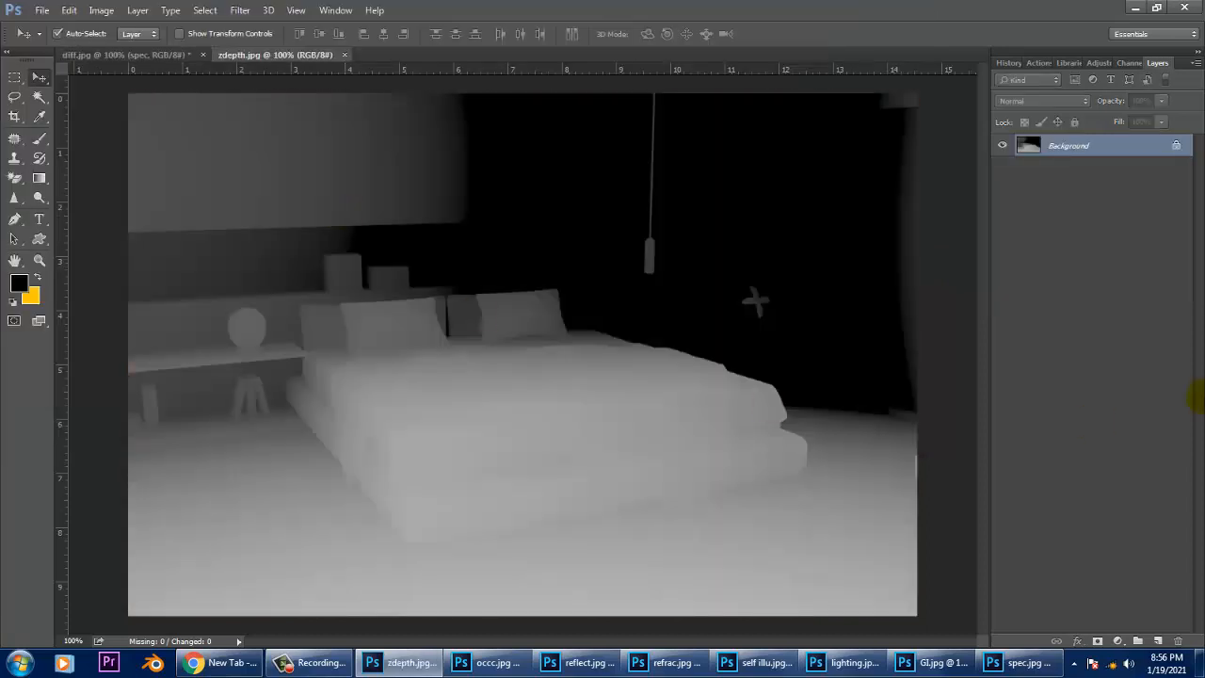
double_click(1073, 144)
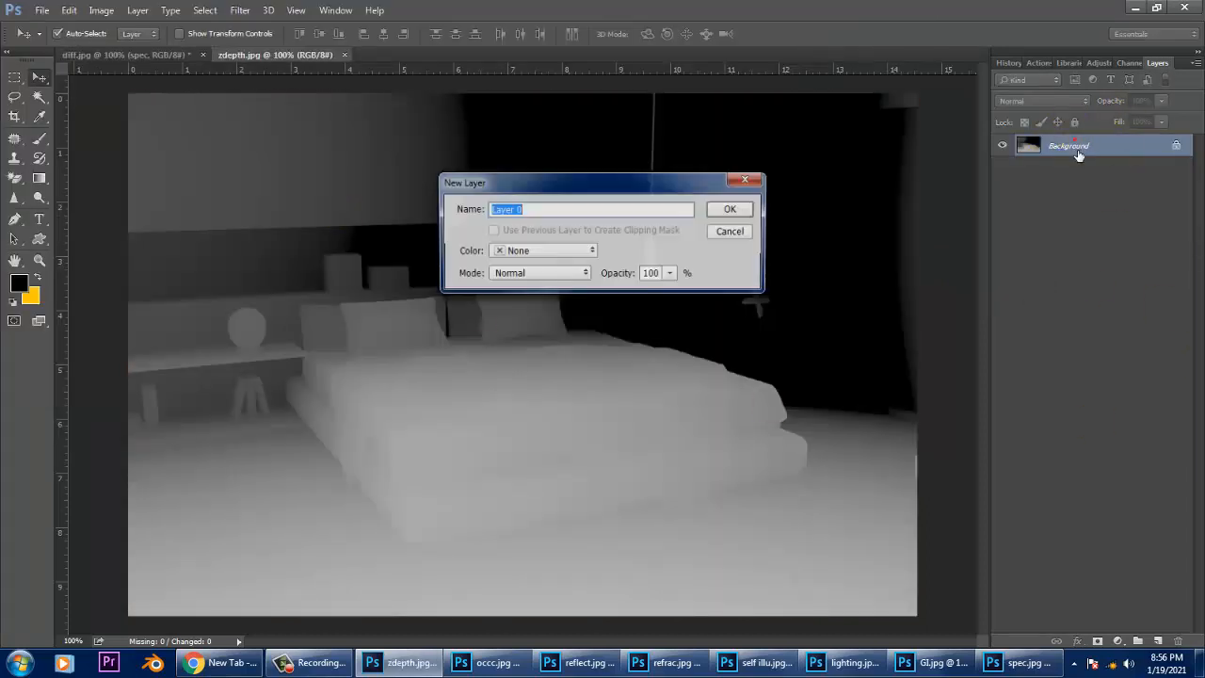
click(734, 210)
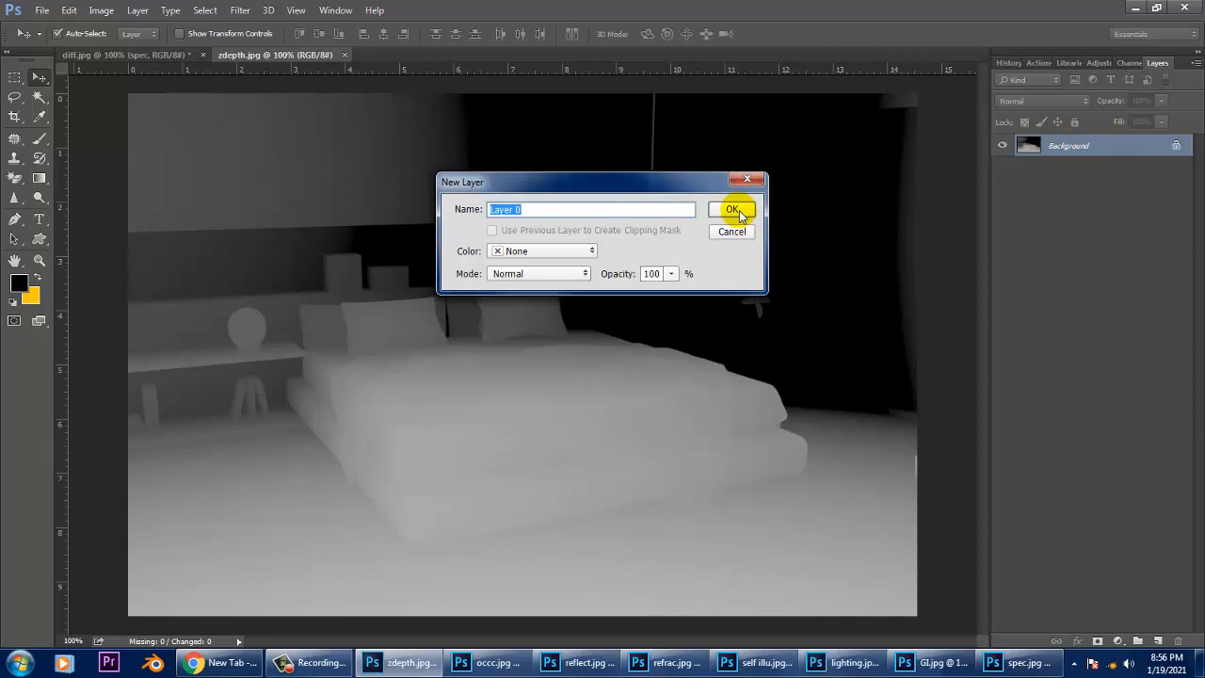
Float the zdepth.jpg window, copy its layer into diff.jpg, minimize the source, and align the copy with the canvas edges.
drag(299, 55, 897, 345)
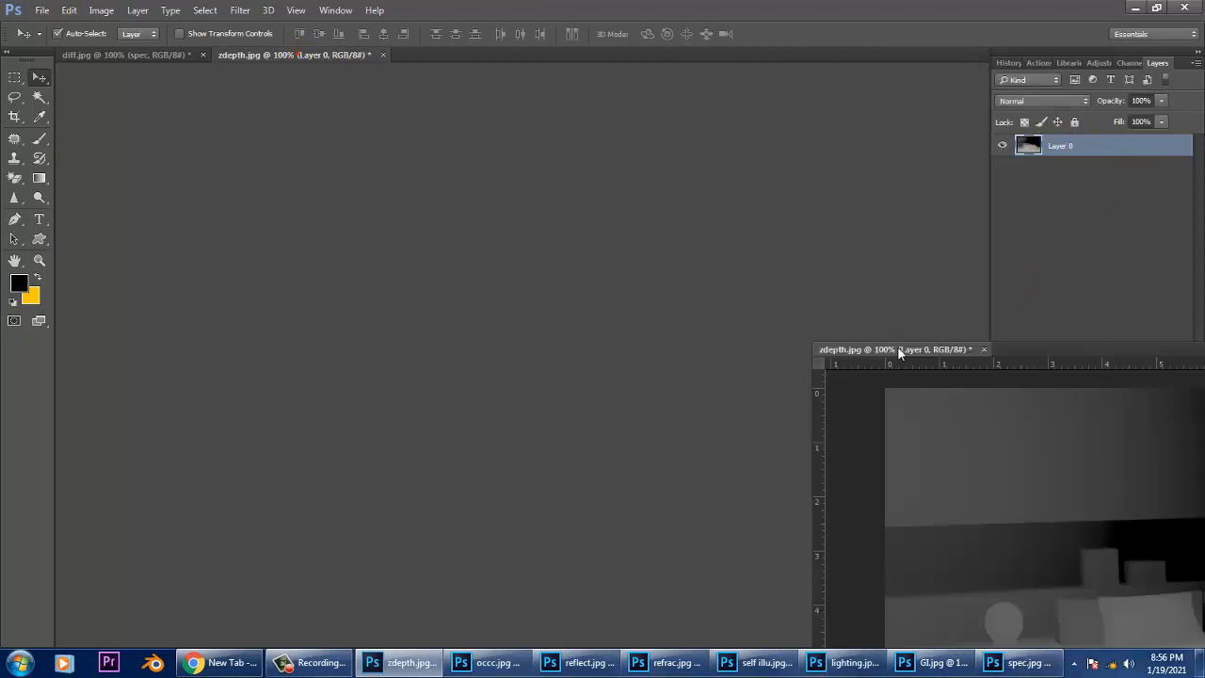
drag(1073, 513, 537, 357)
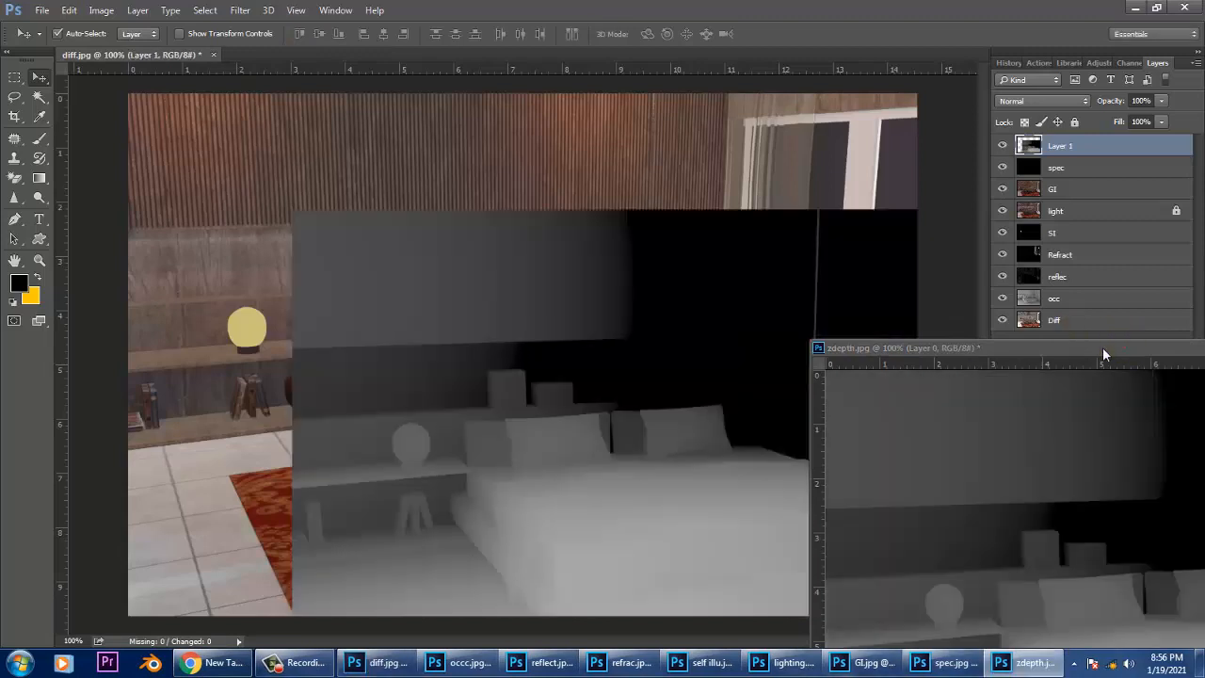
drag(1123, 347, 439, 282)
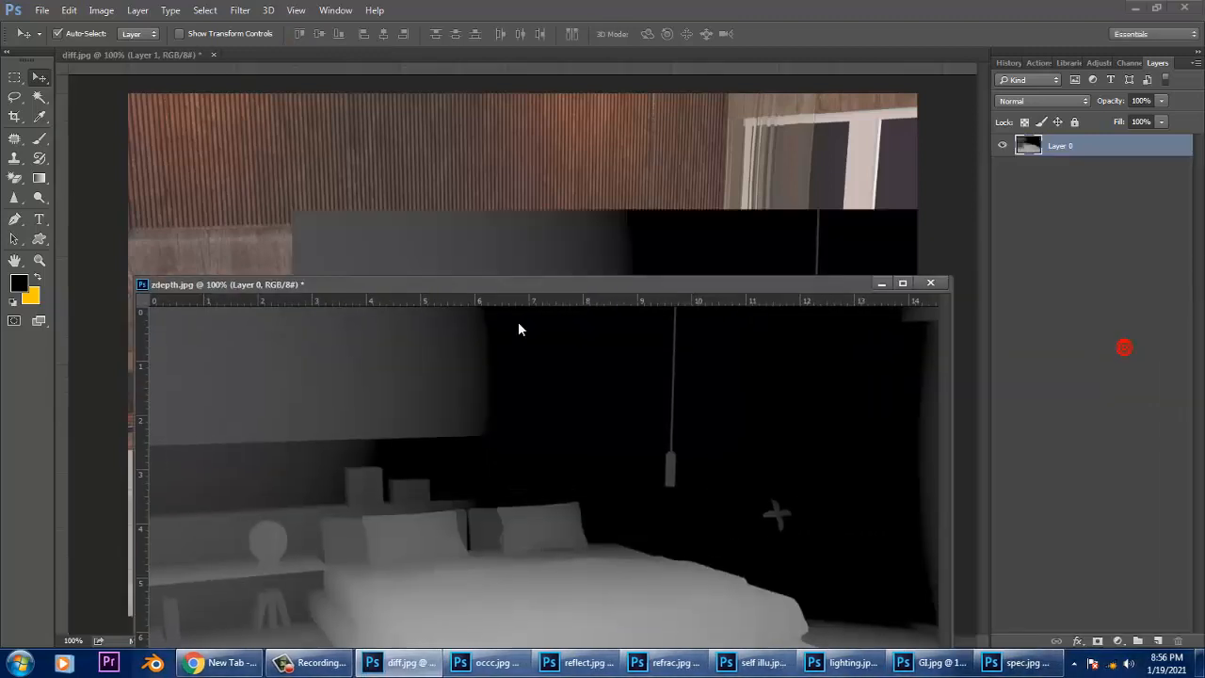
click(879, 283)
drag(484, 320, 325, 203)
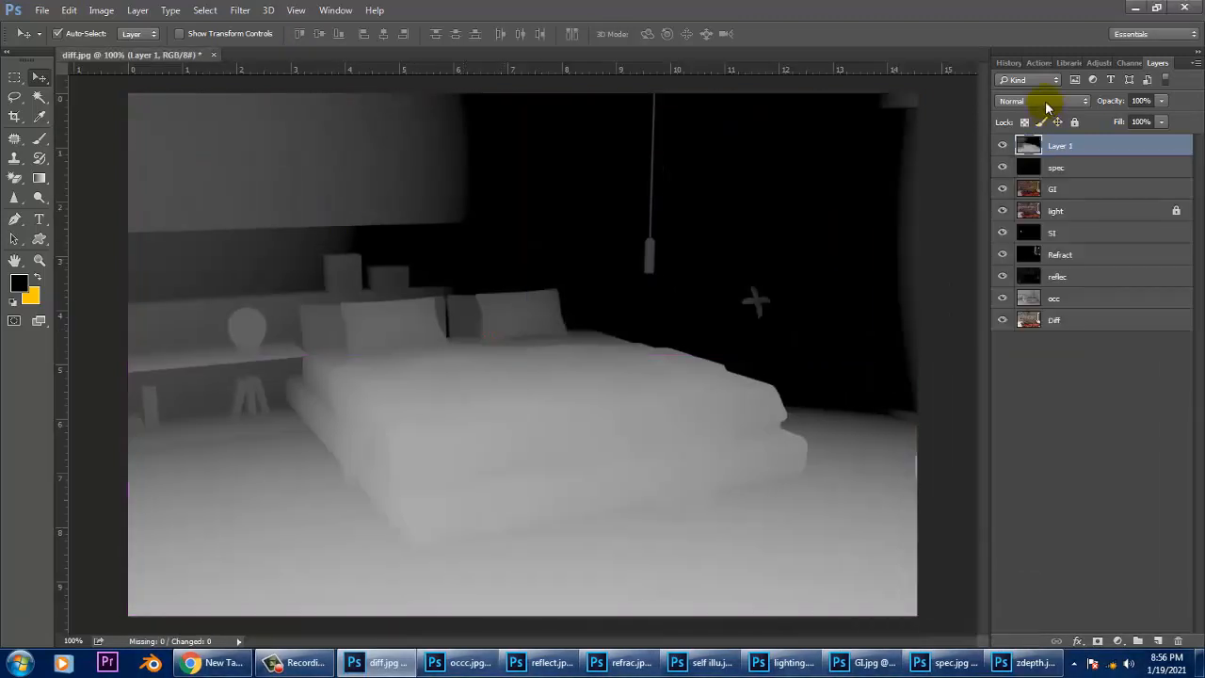
Try different blend modes on the copied depth layer, including Screen, Color Dodge, Overlay, Soft Light, Hard Light and Divide.
click(1047, 100)
click(1008, 150)
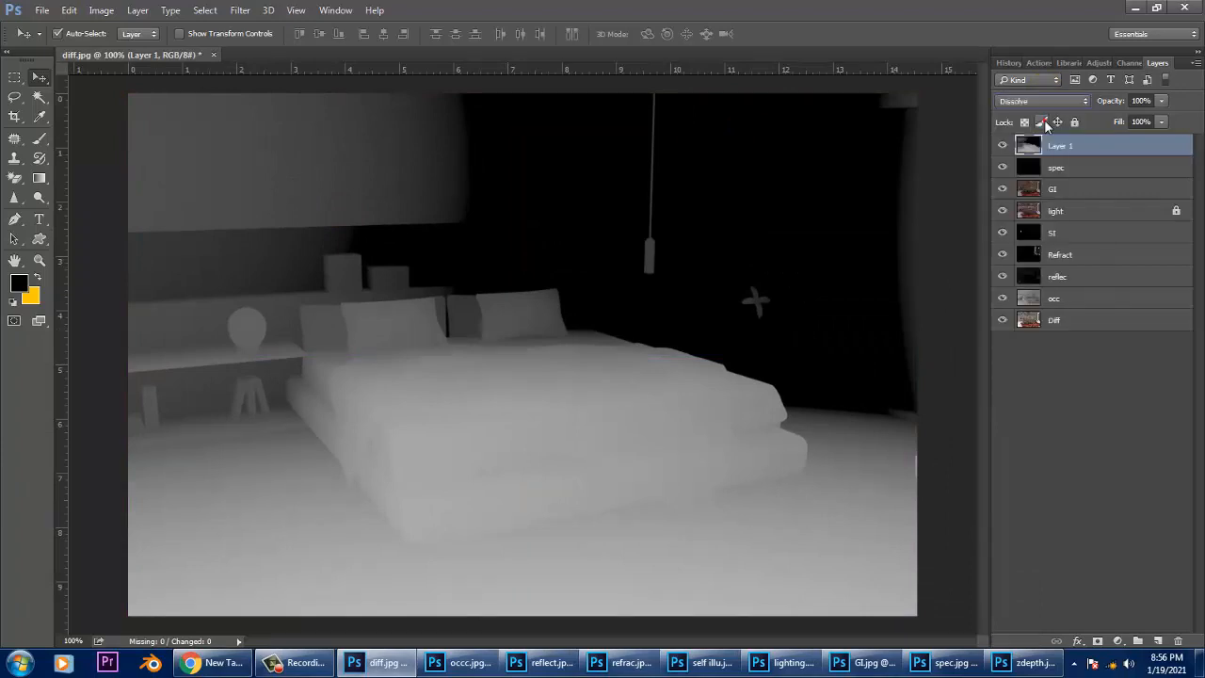
key(Down)
key(Down)
key(Down)
key(Down)
key(Down)
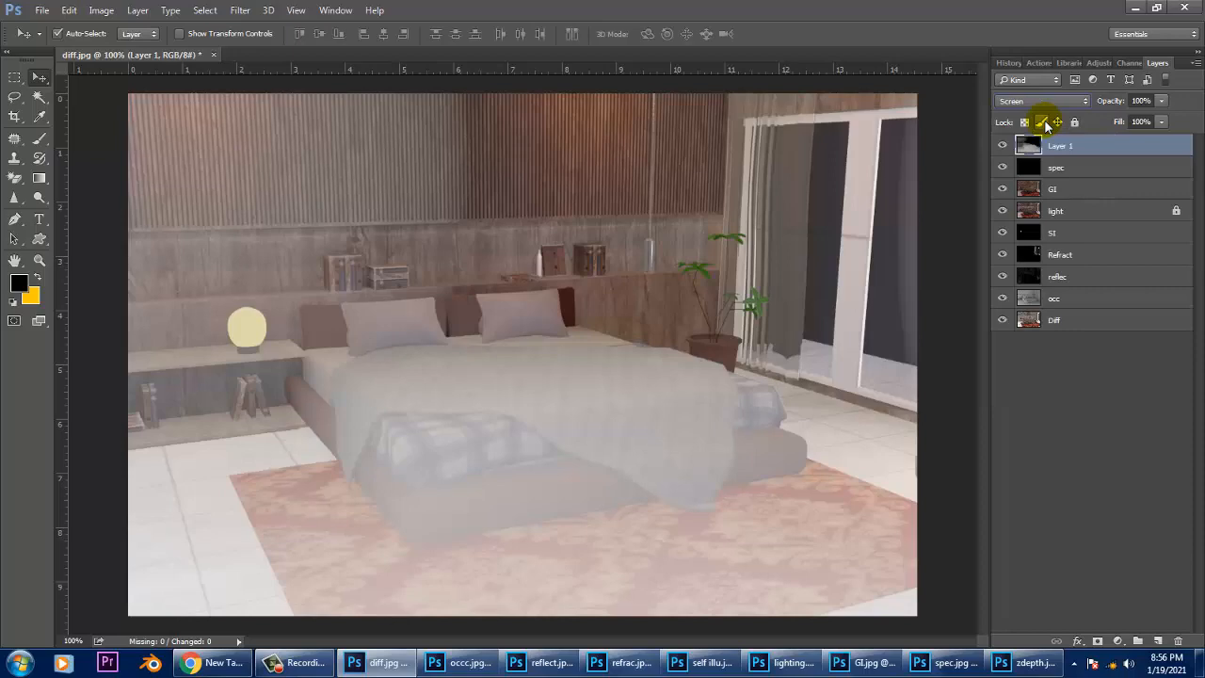
key(Down)
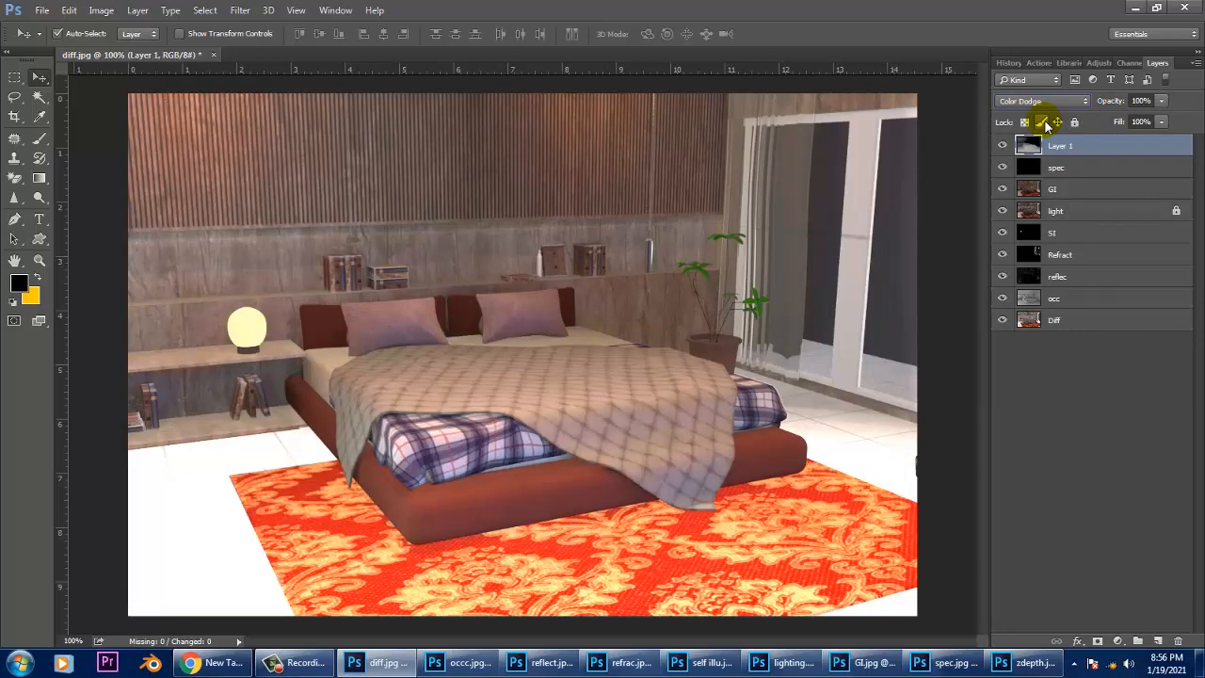
key(Down)
key(Down)
key(Down)
key(Down)
key(Down)
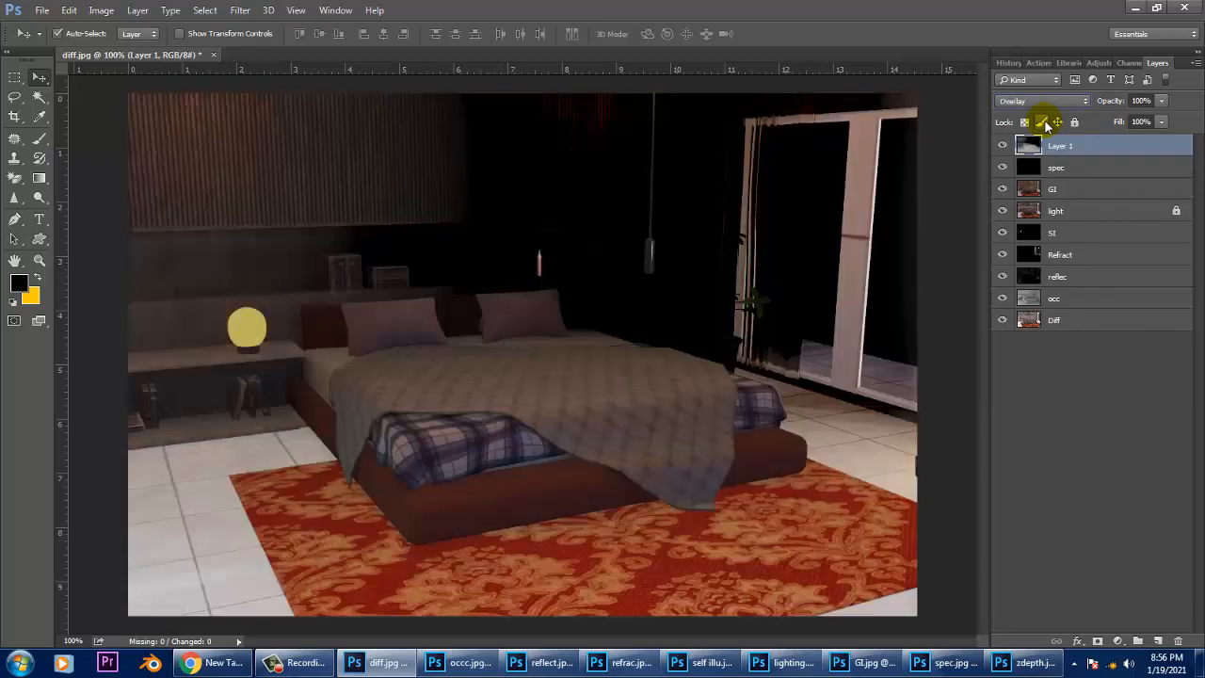
key(Up)
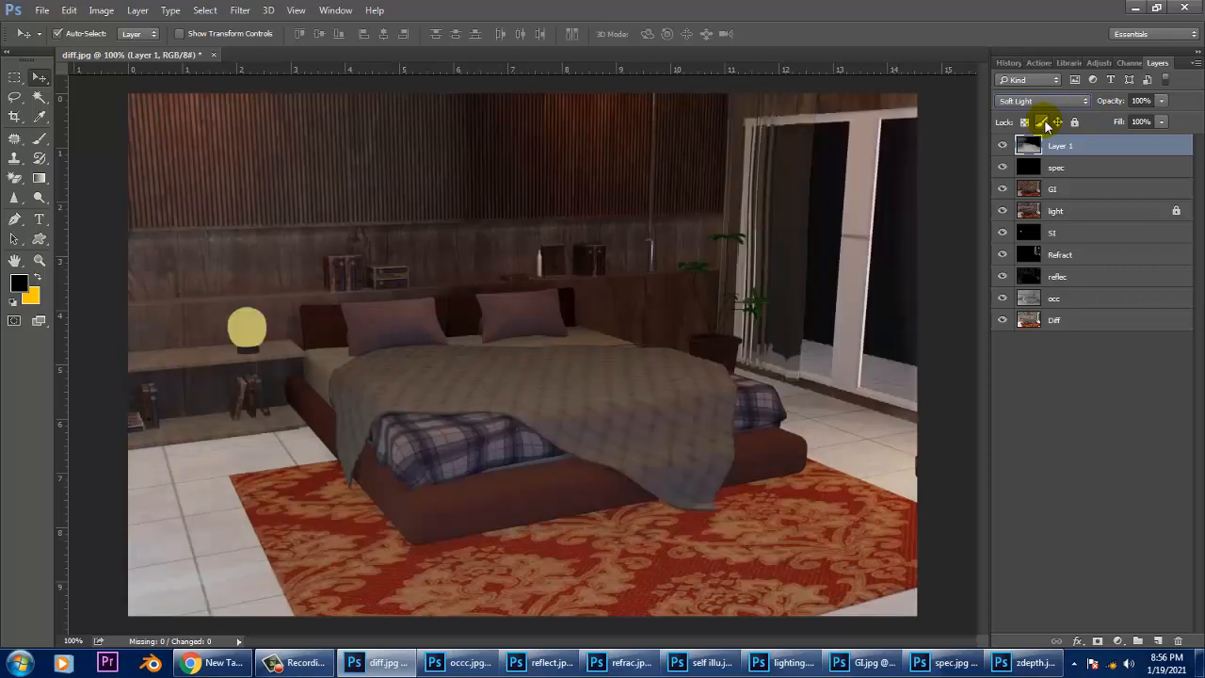
key(Down)
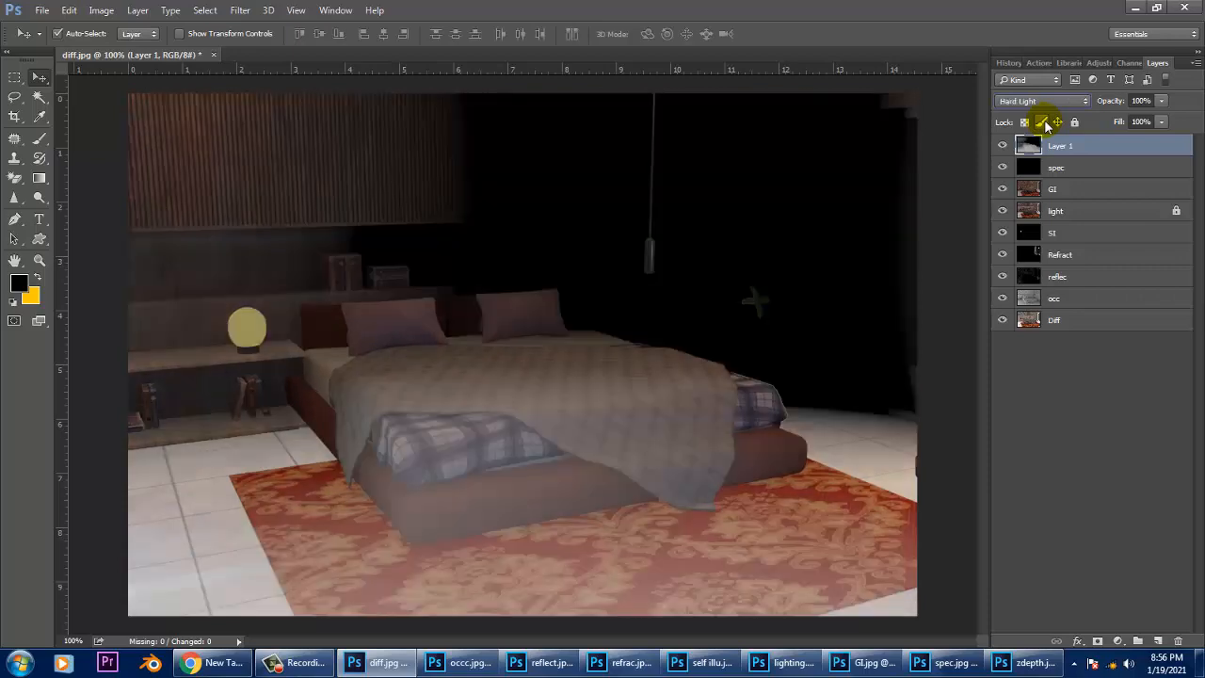
scroll(1030, 109, down, 8)
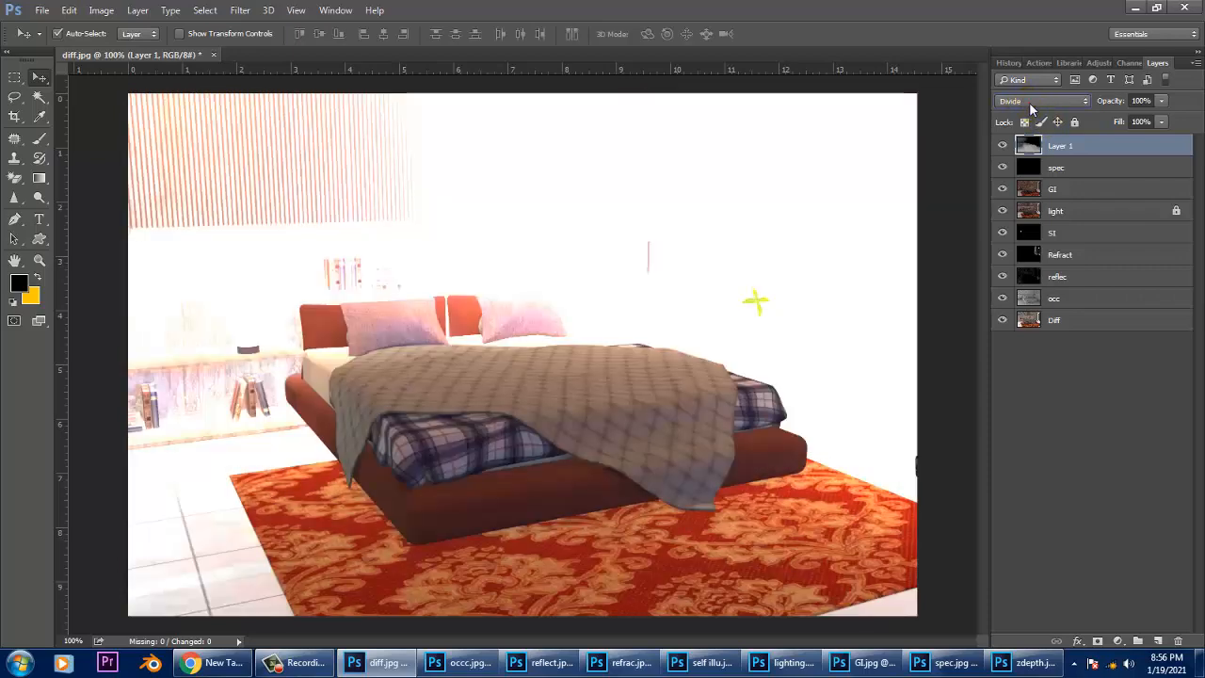
Set the depth layer's blend mode to Color Dodge and lower its opacity to 67%.
click(1029, 102)
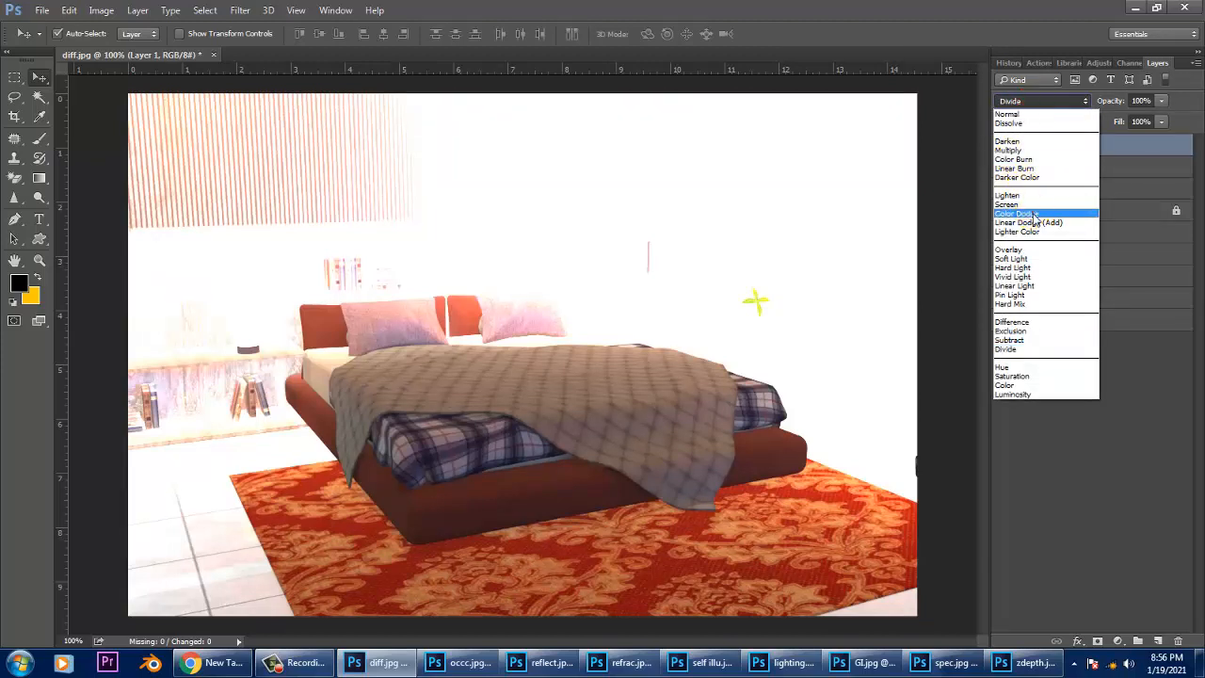
click(1033, 214)
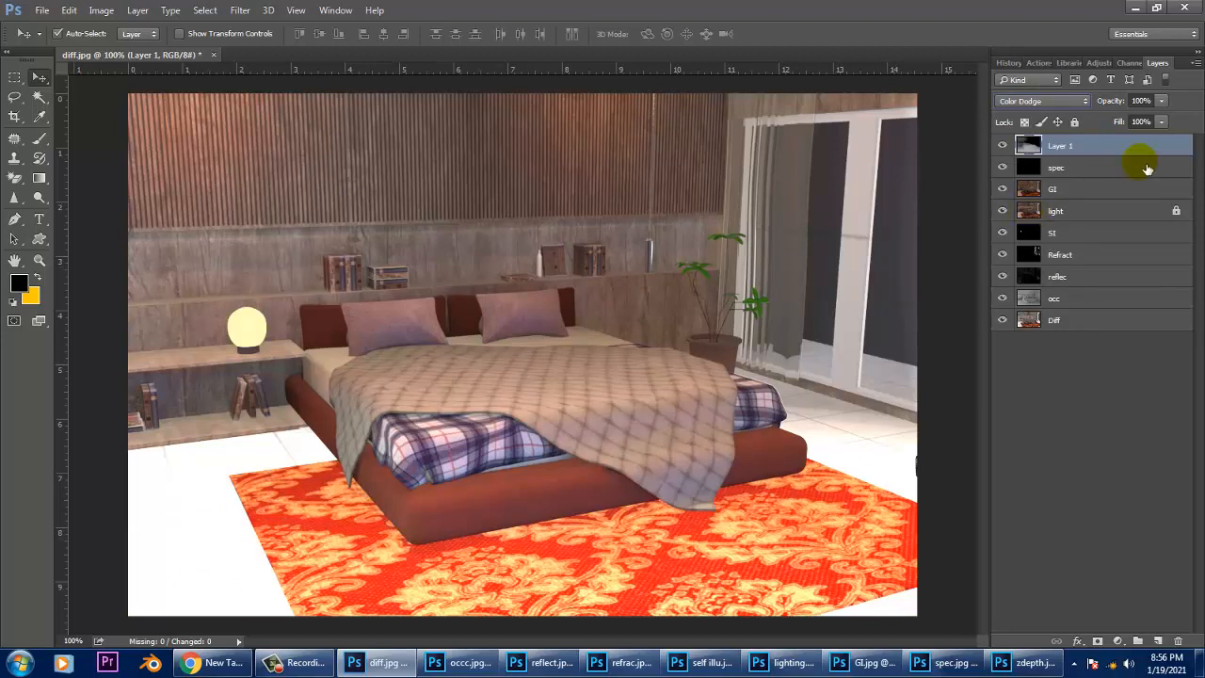
click(1161, 99)
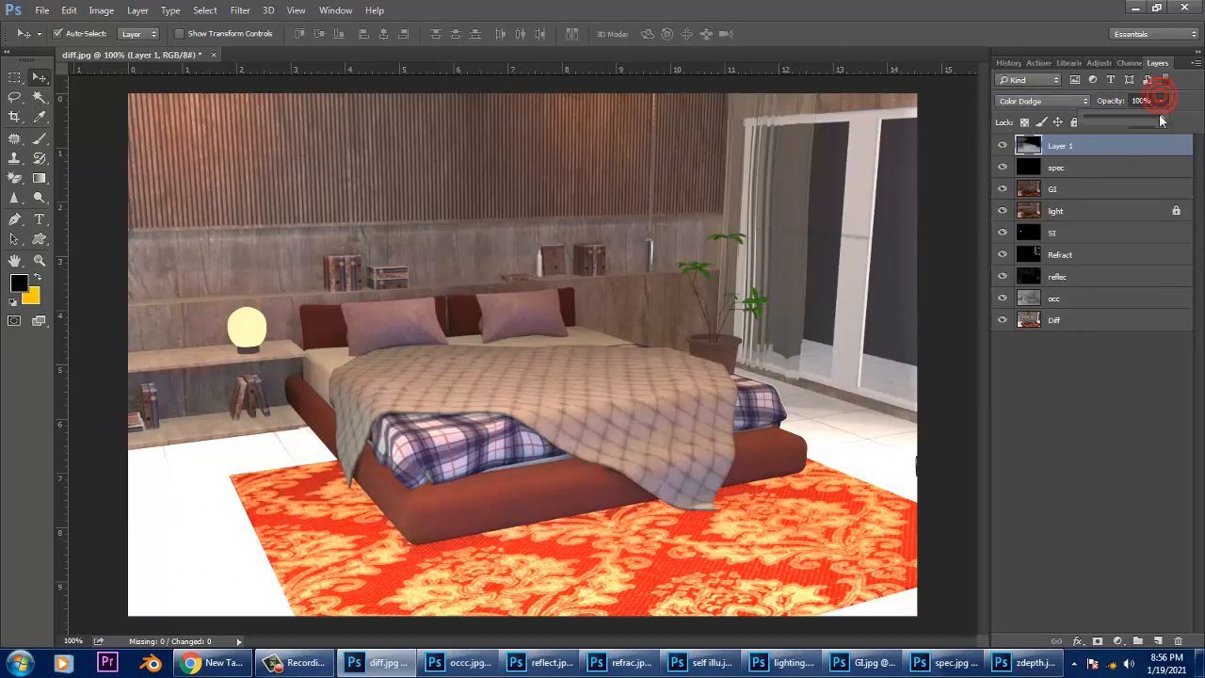
drag(1161, 119, 1136, 120)
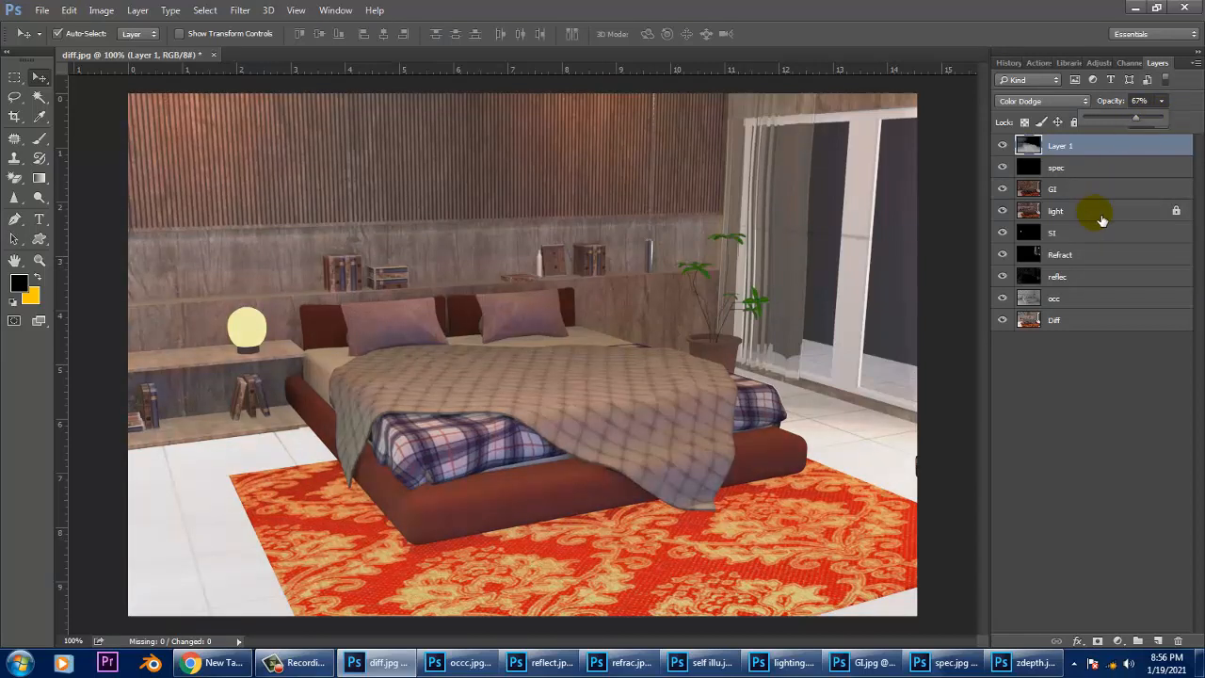
click(1123, 452)
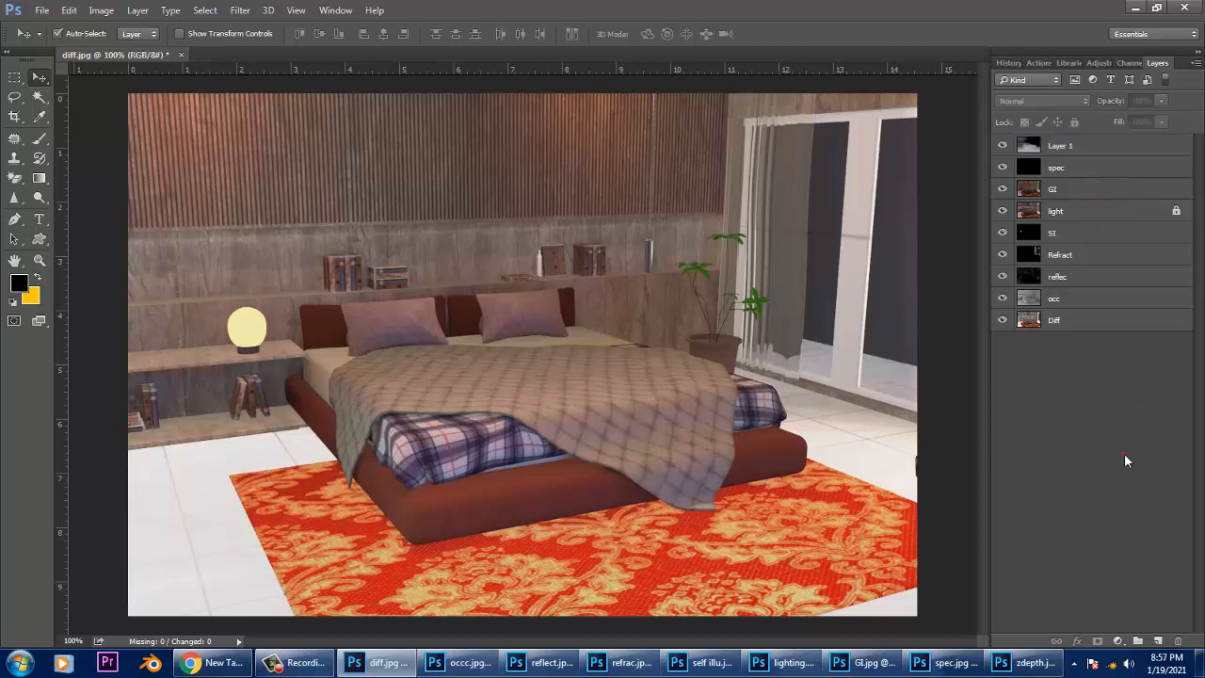
click(1096, 147)
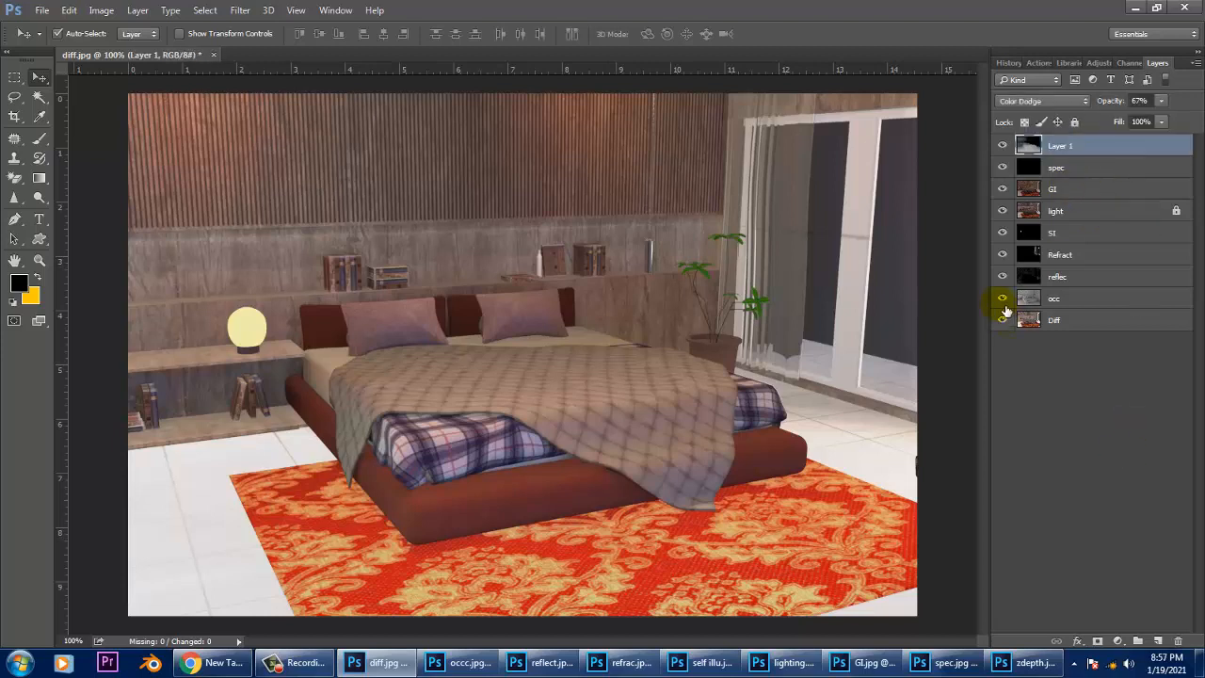
Hide every layer above Diff and show them again one by one to review each pass's contribution.
mouse_move(1003, 299)
mouse_down()
mouse_move(1003, 126)
mouse_move(1005, 287)
mouse_up()
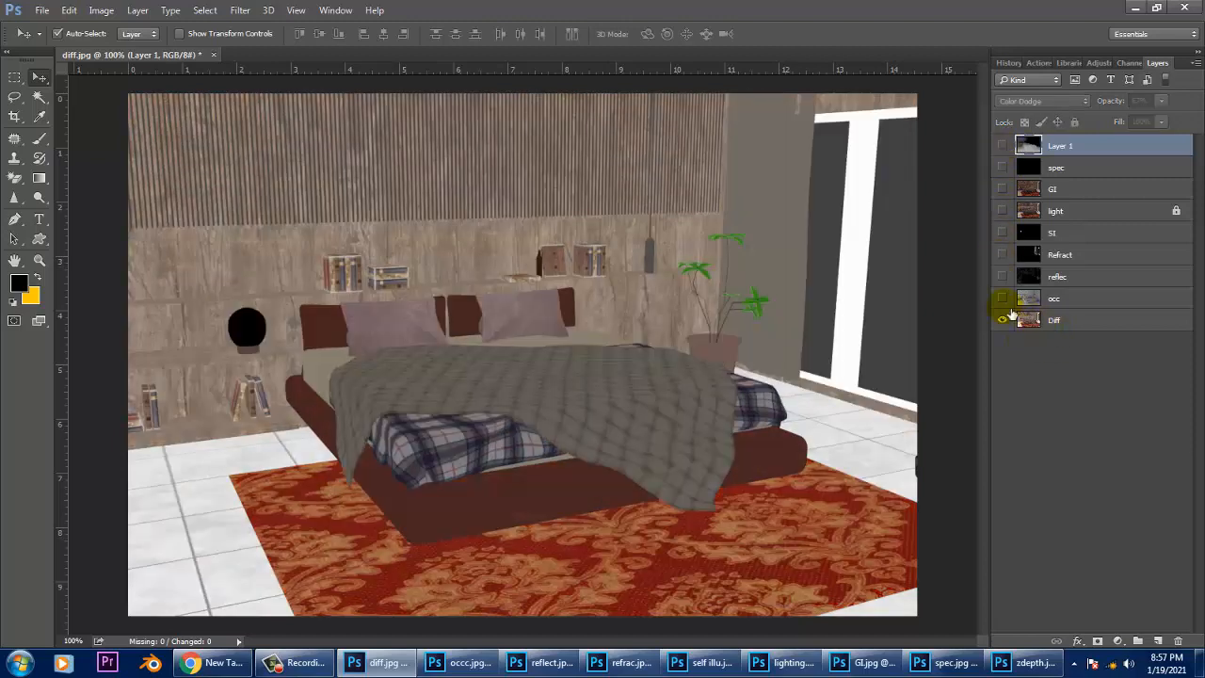
click(1003, 298)
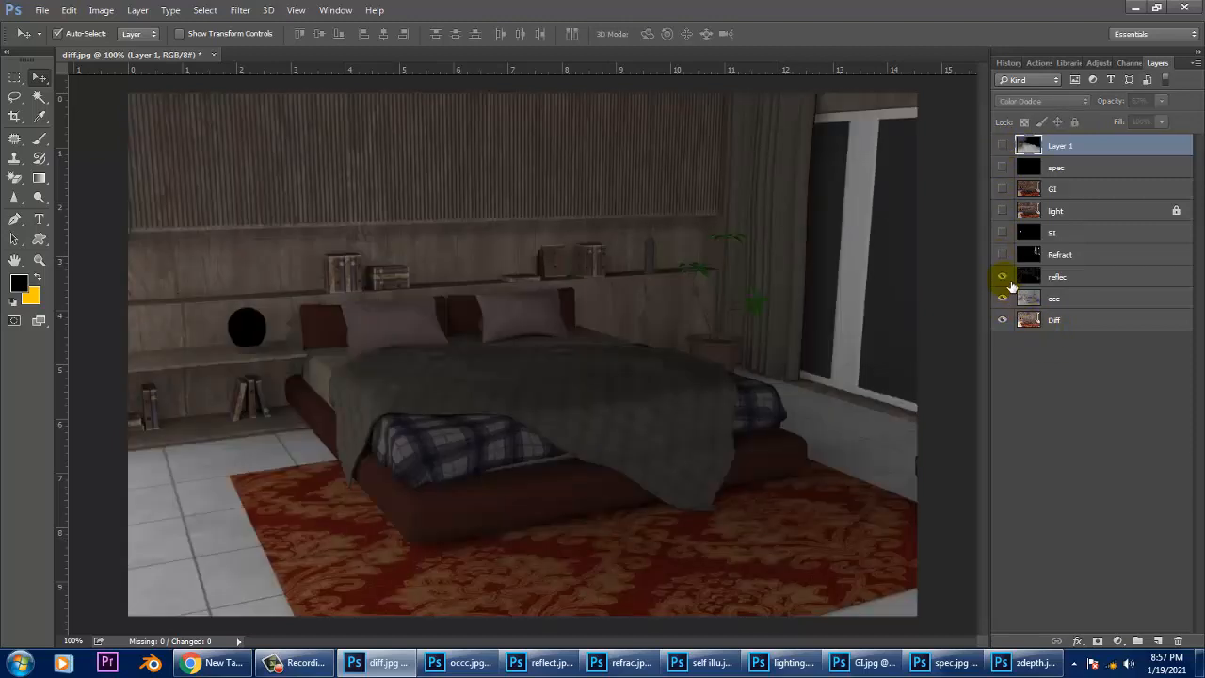
click(1002, 255)
click(1002, 232)
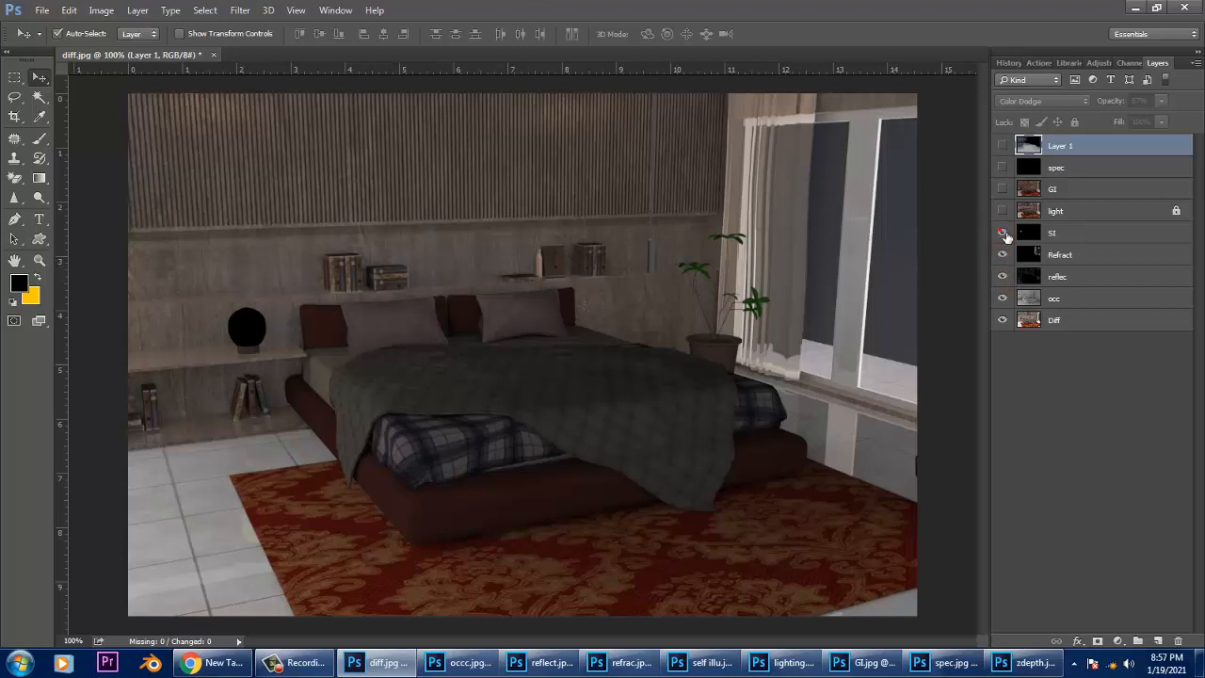
click(1002, 211)
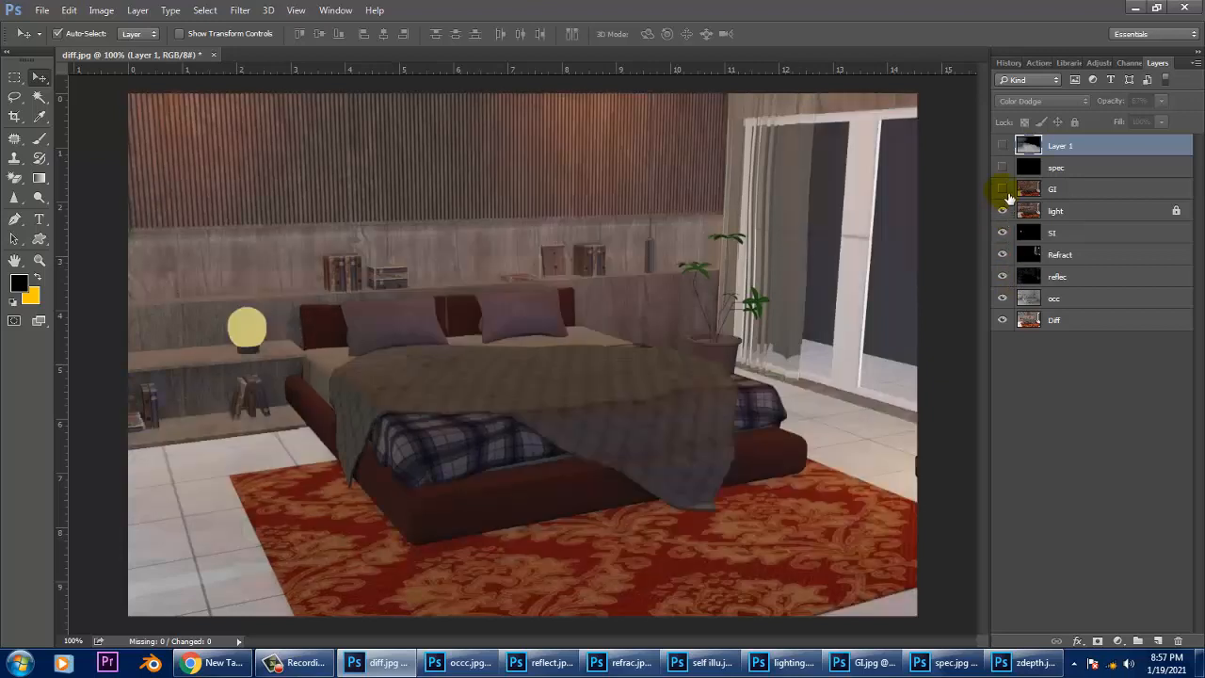
click(1002, 189)
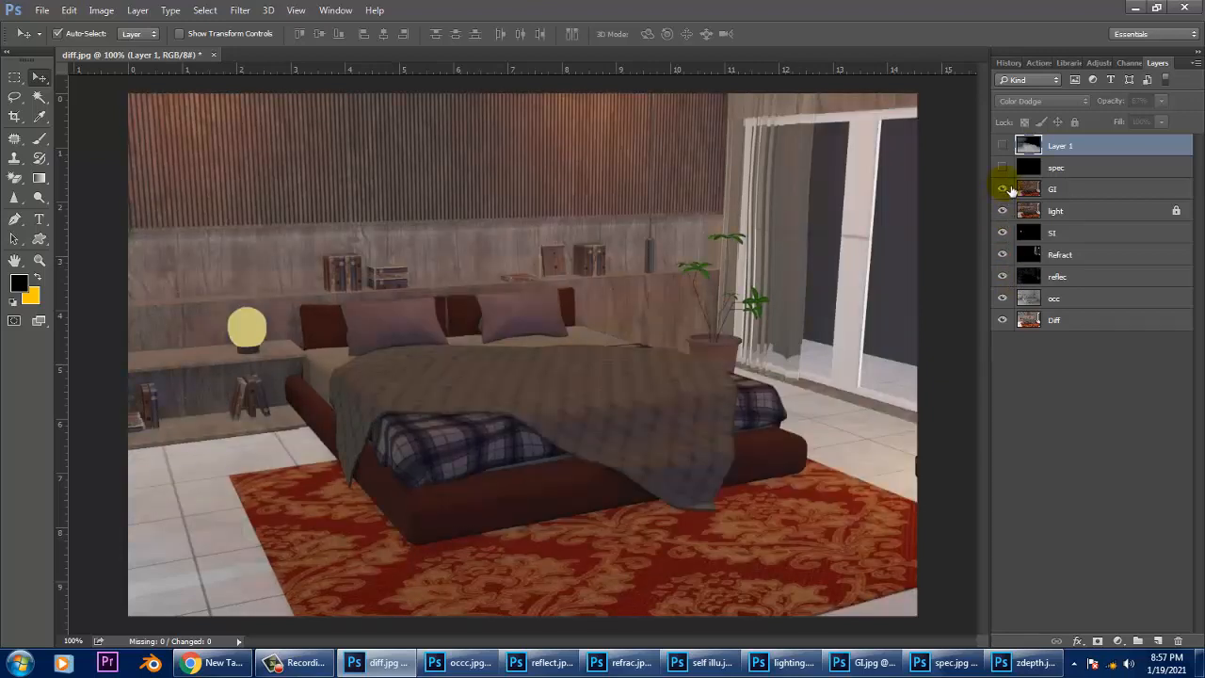
click(1002, 167)
click(1003, 146)
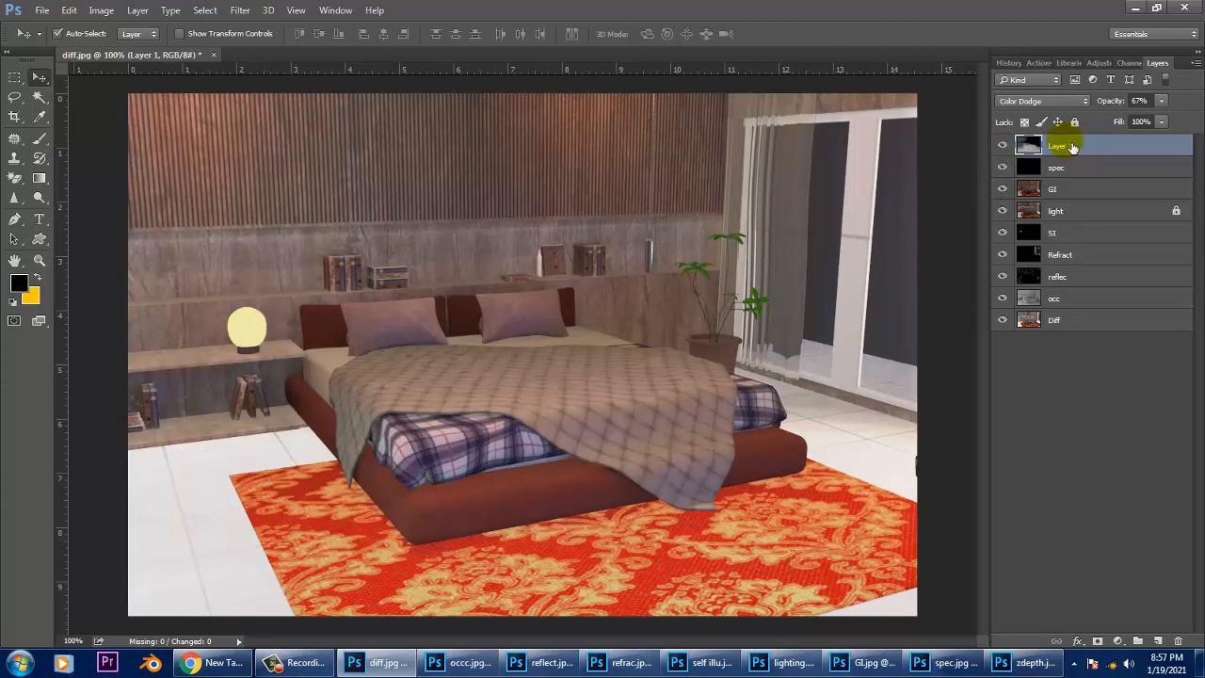
Rename the top depth pass layer as Z depth.
double_click(1063, 147)
text(Z depth)
key(Return)
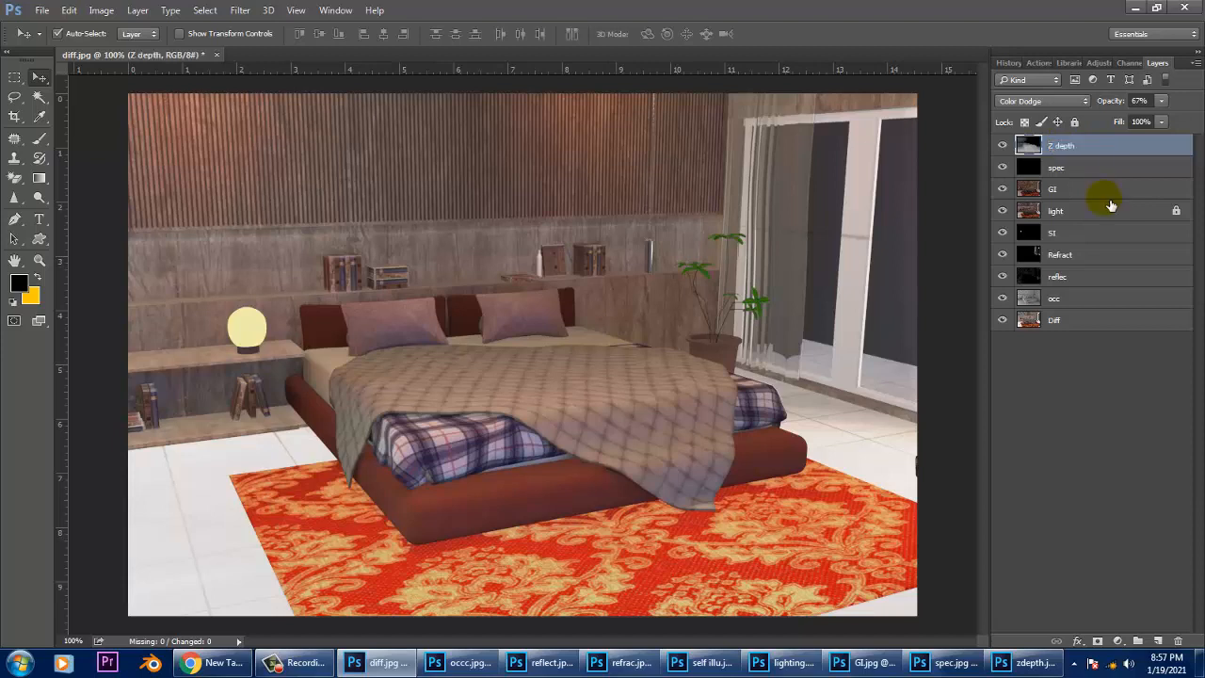
Add a Color Balance adjustment layer above Z depth with midtones at Cyan–Red +9 and Yellow–Blue -11.
click(1117, 641)
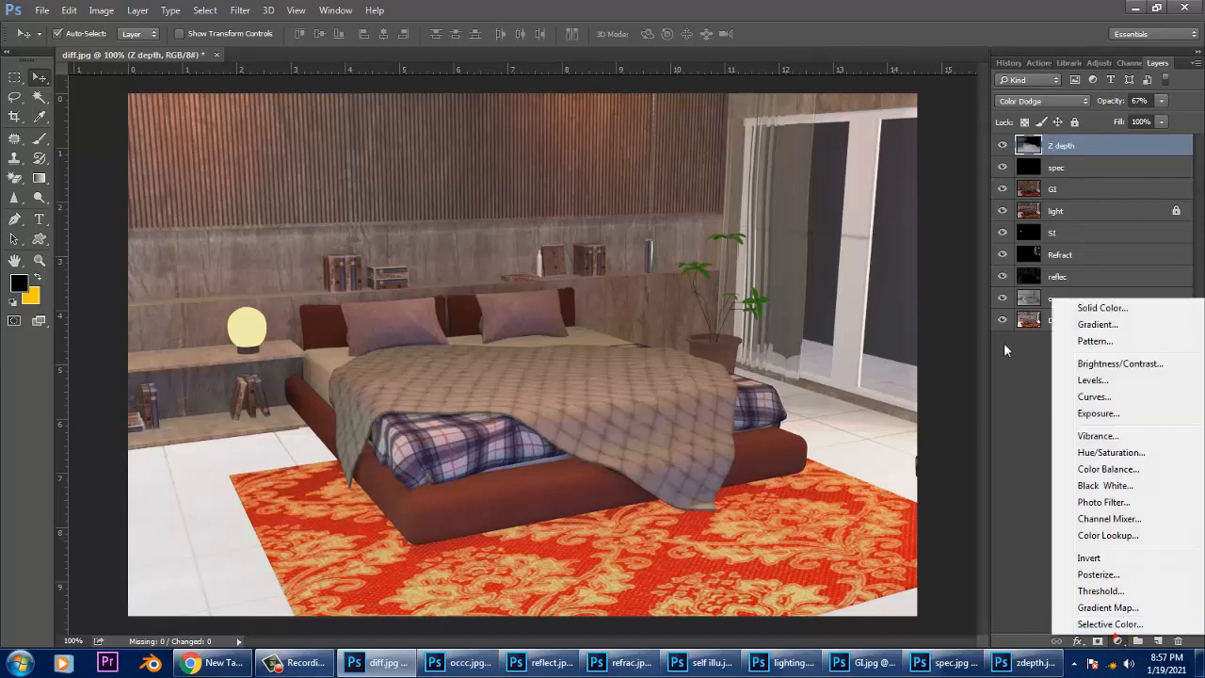
click(1118, 470)
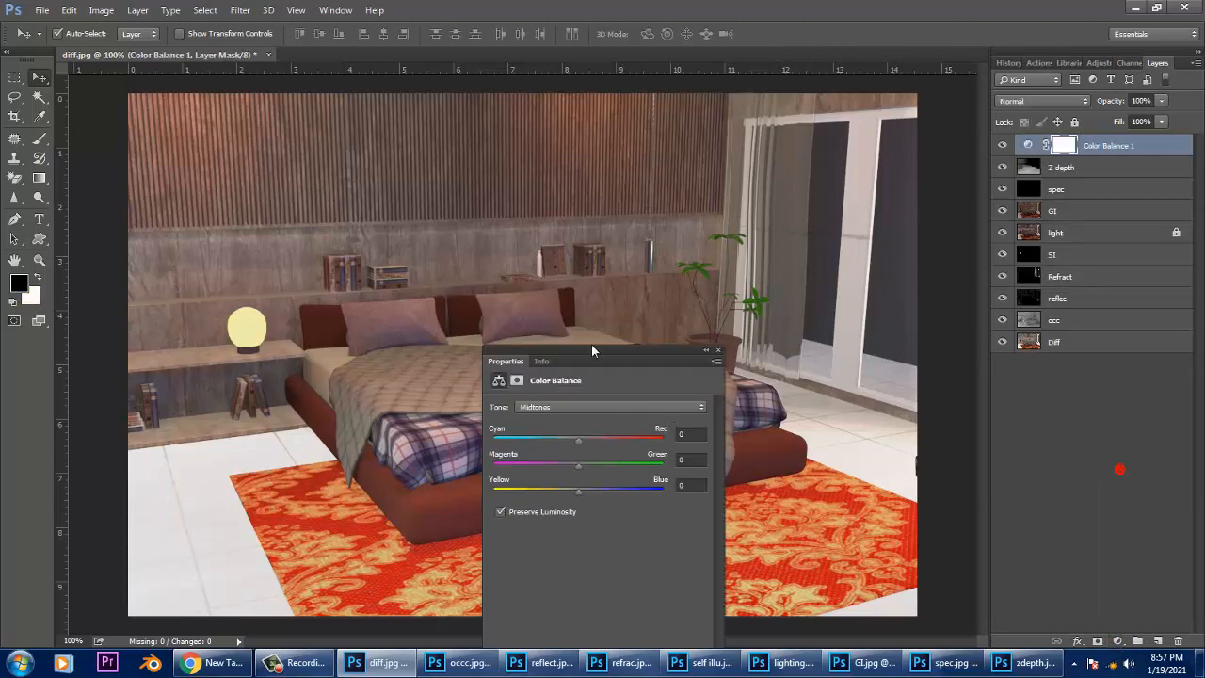
drag(591, 343, 941, 356)
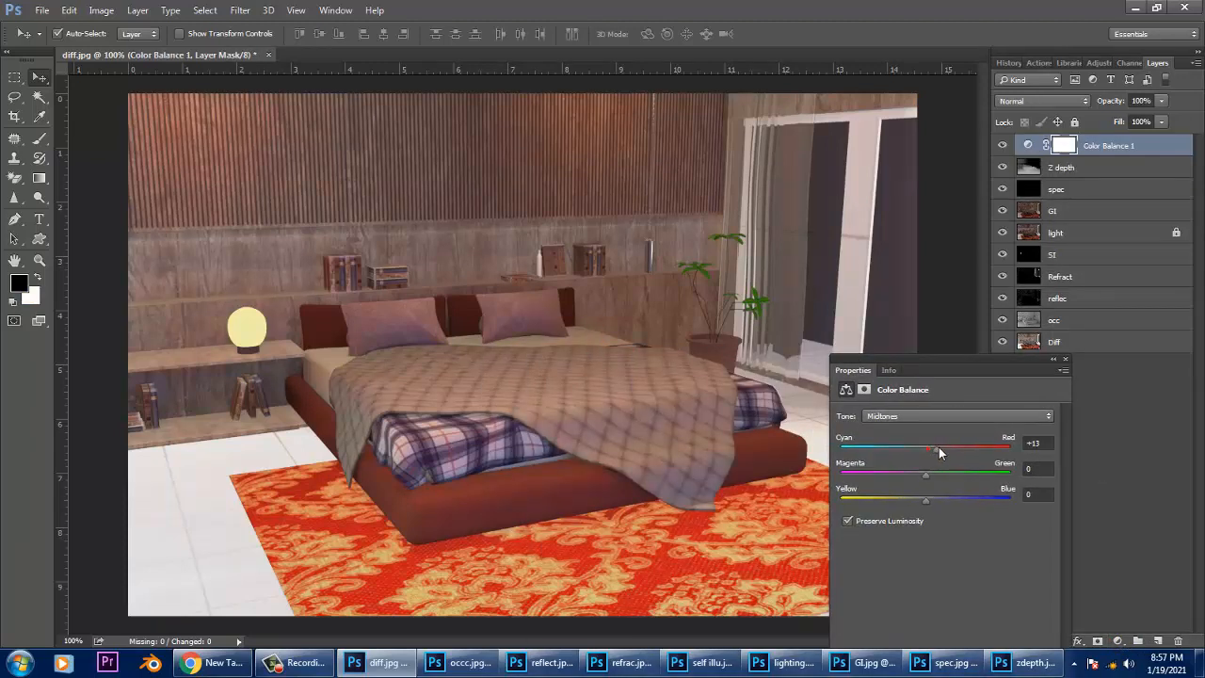
drag(939, 448, 934, 446)
drag(925, 500, 917, 504)
mouse_move(935, 453)
mouse_down()
mouse_move(919, 451)
mouse_move(932, 449)
mouse_up()
click(1101, 147)
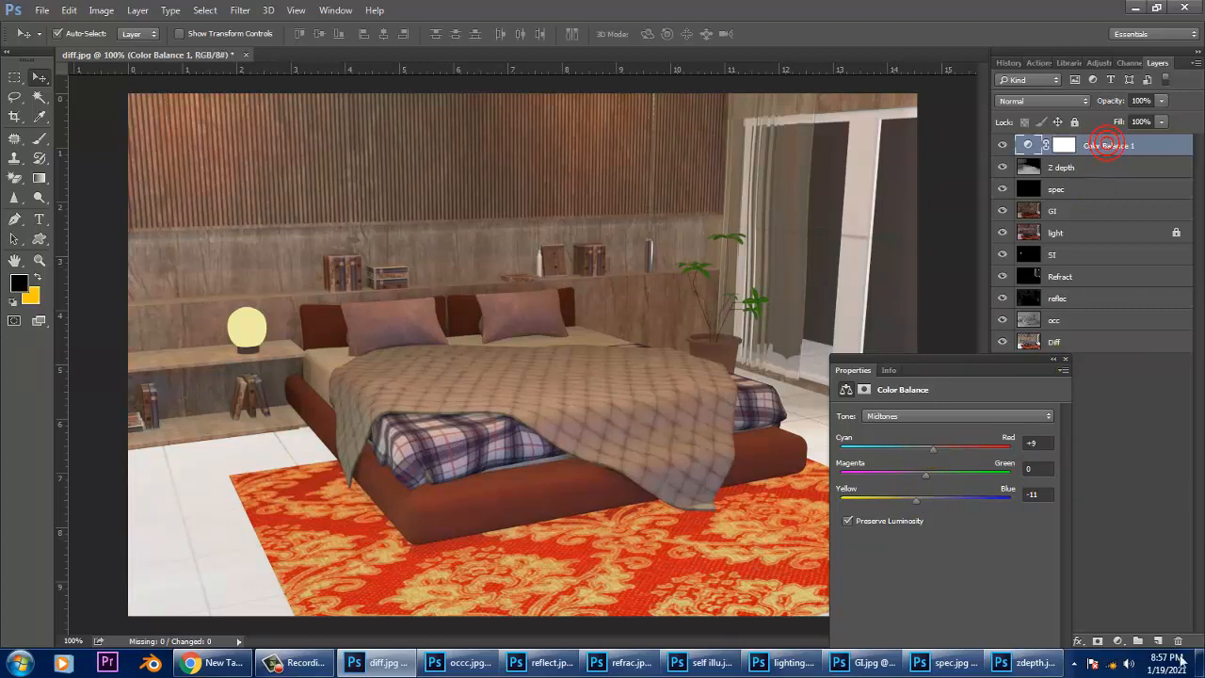
Add a Brightness/Contrast adjustment layer above Color Balance 1 with brightness 23 and contrast -2.
click(1119, 642)
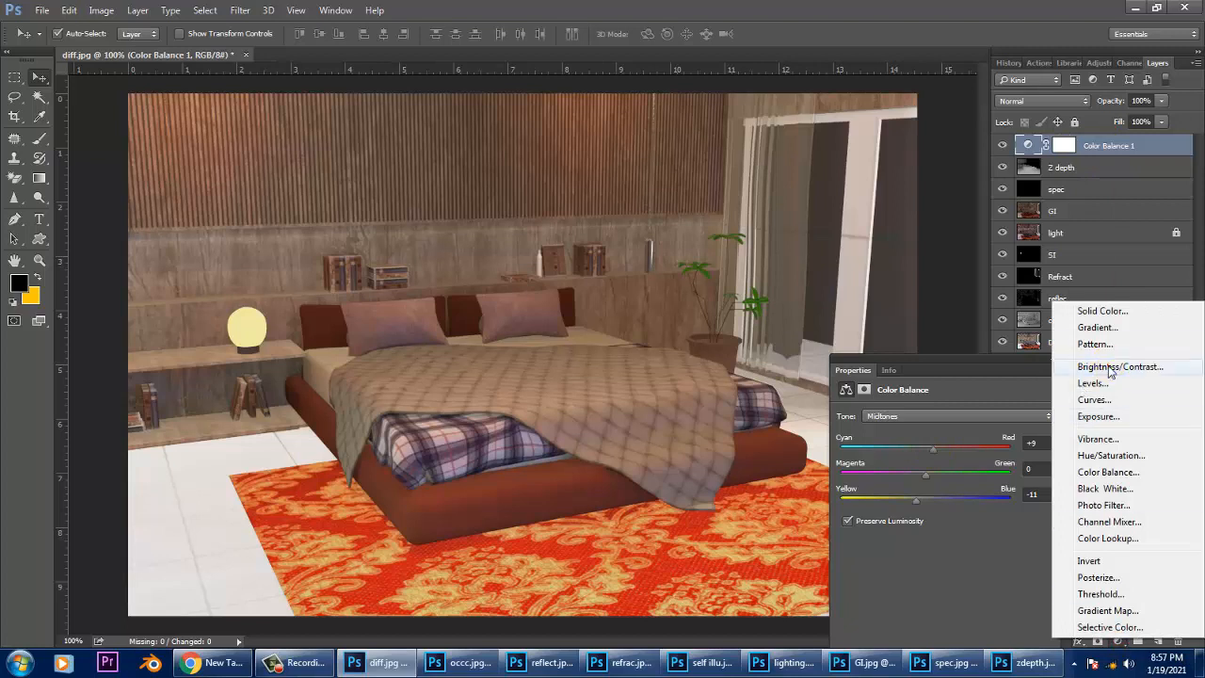
click(1107, 364)
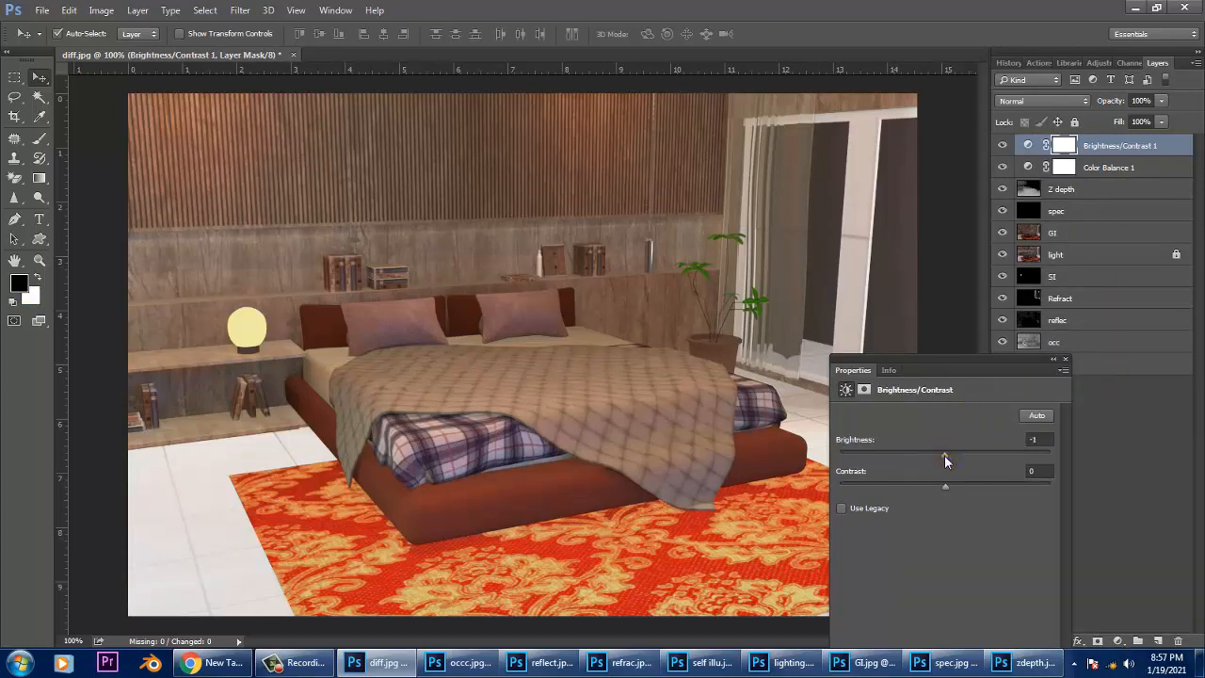
drag(944, 454, 936, 496)
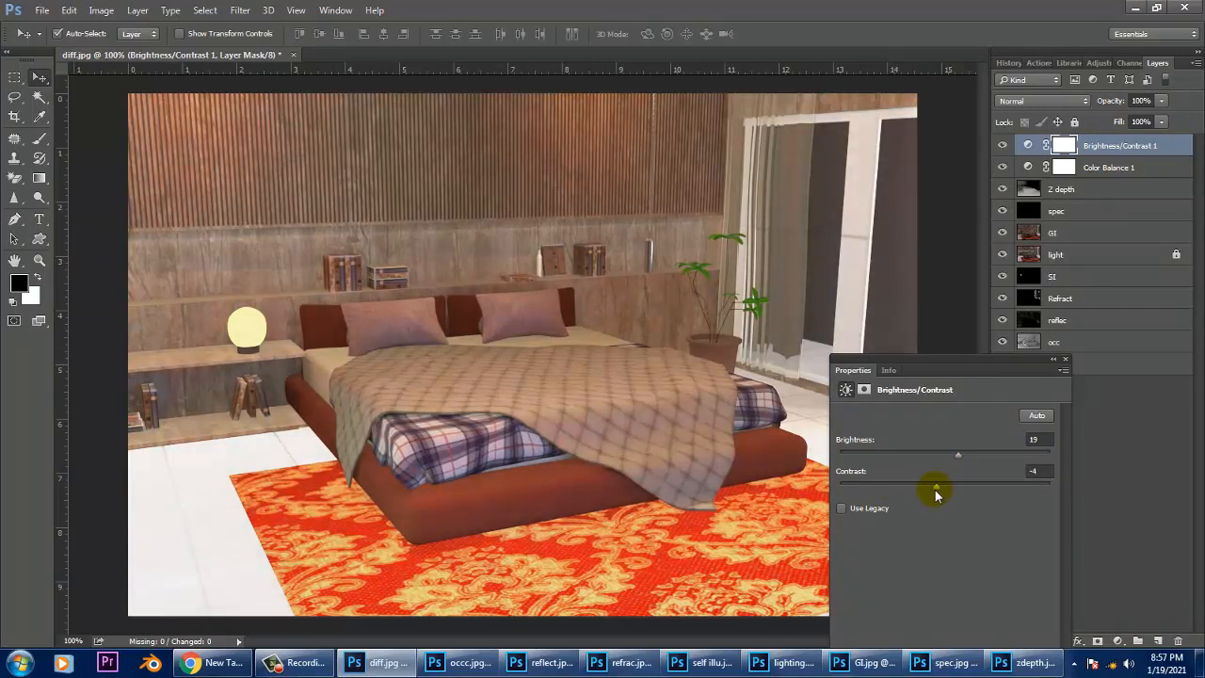
mouse_move(959, 456)
mouse_down()
mouse_move(993, 456)
mouse_move(928, 454)
mouse_move(961, 452)
mouse_up()
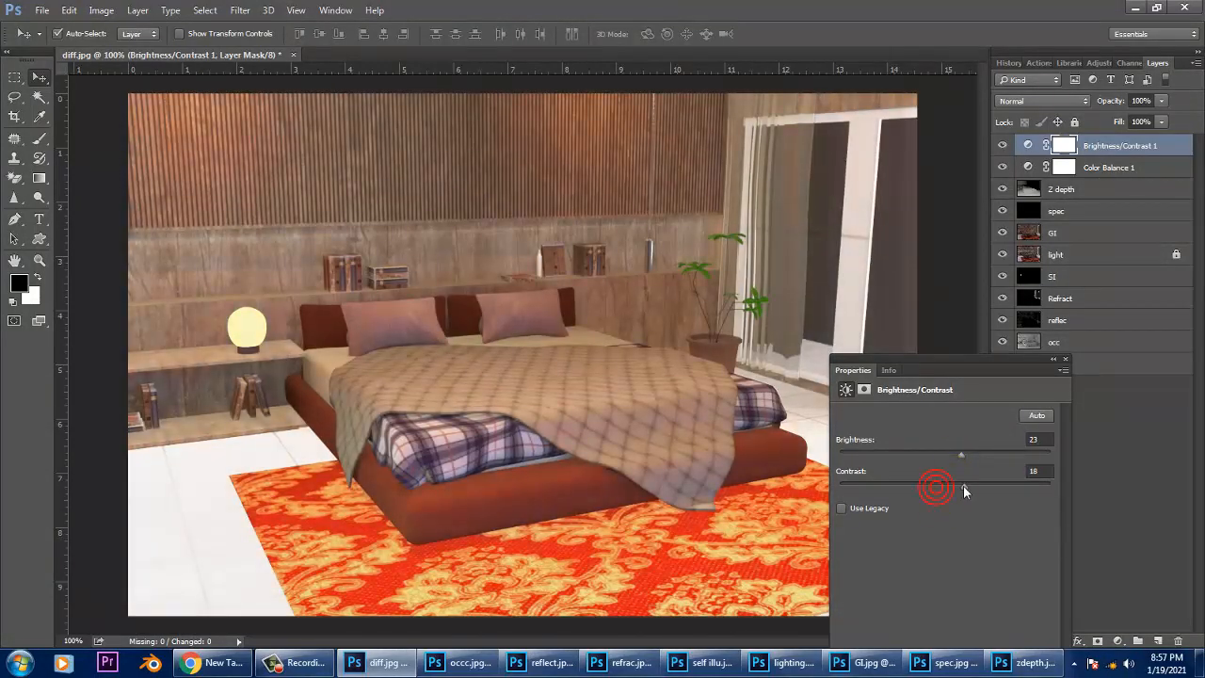
drag(934, 485, 945, 489)
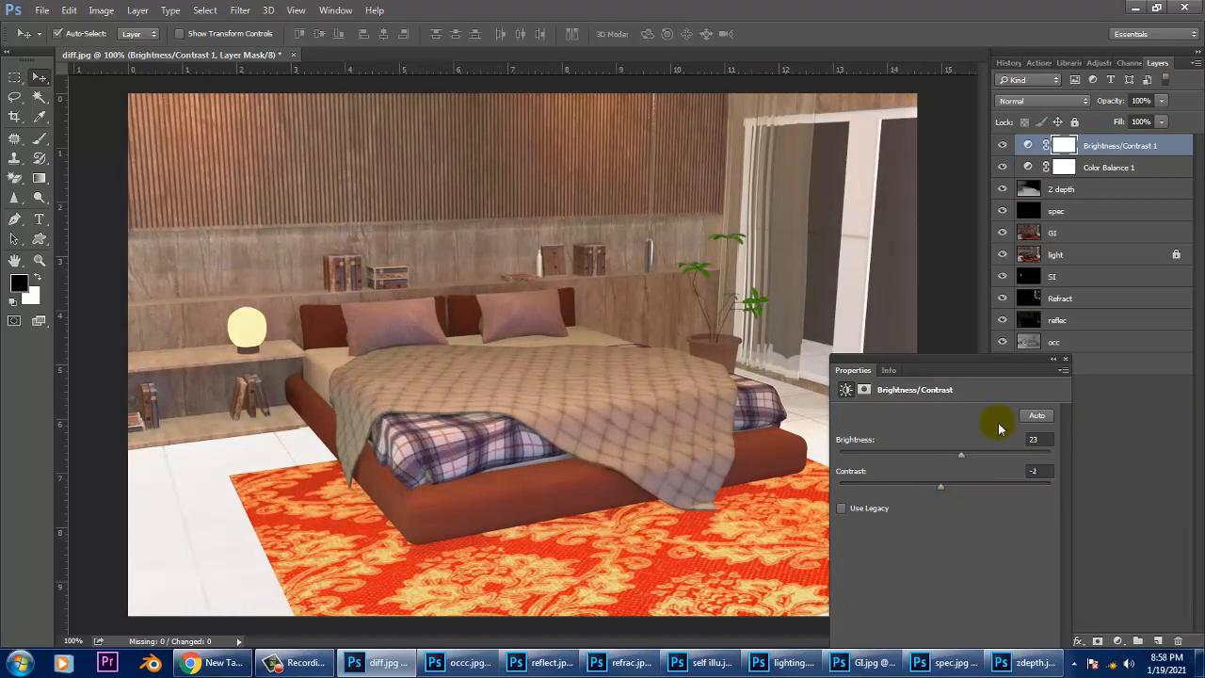
click(1103, 395)
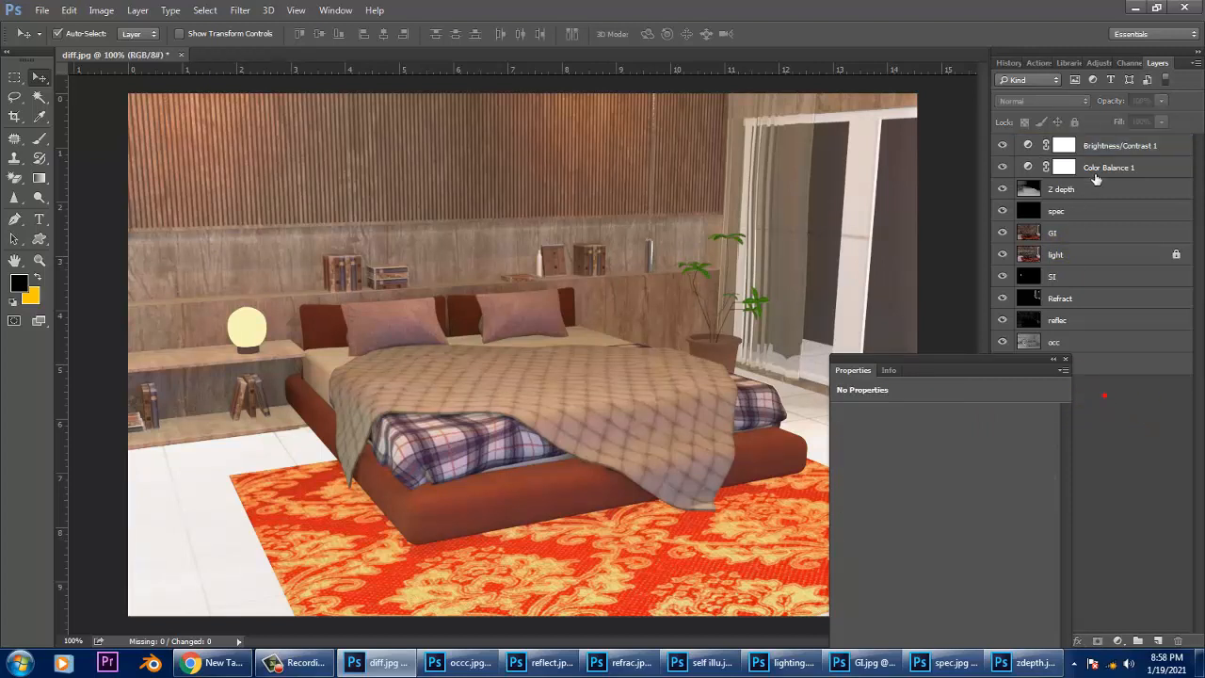
Add a Curves adjustment layer above Brightness/Contrast 1 and place shadow, midtone and highlight points on the RGB curve.
click(1110, 146)
click(1118, 640)
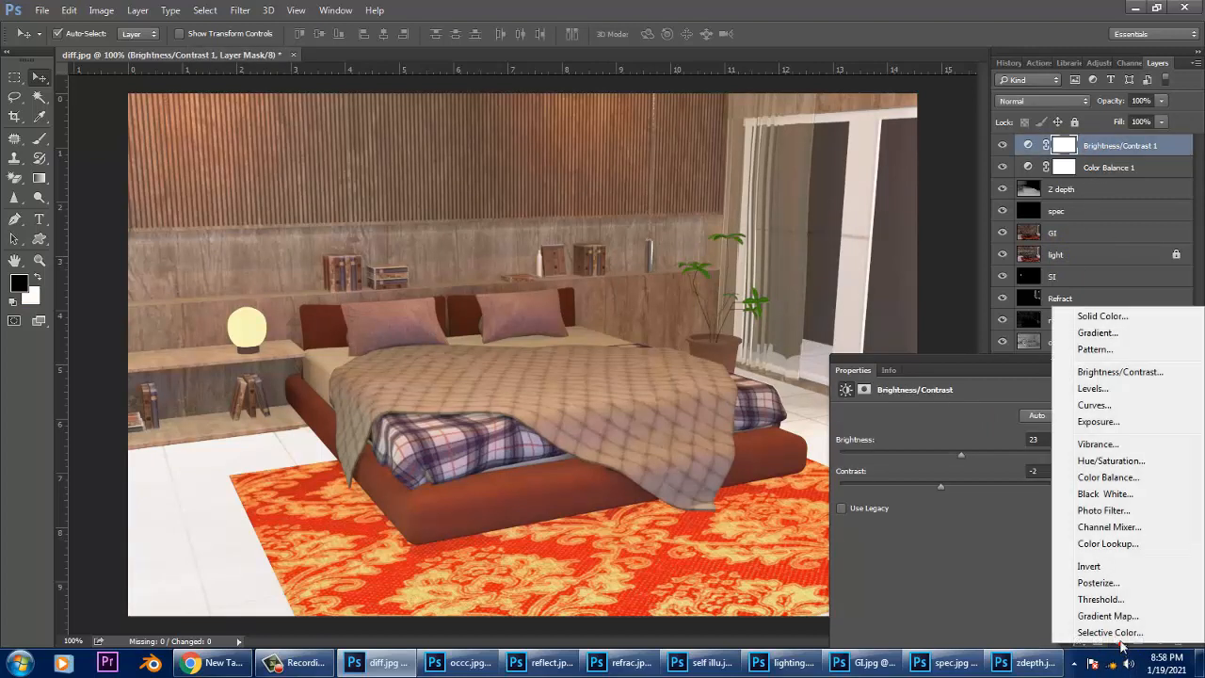
click(1098, 404)
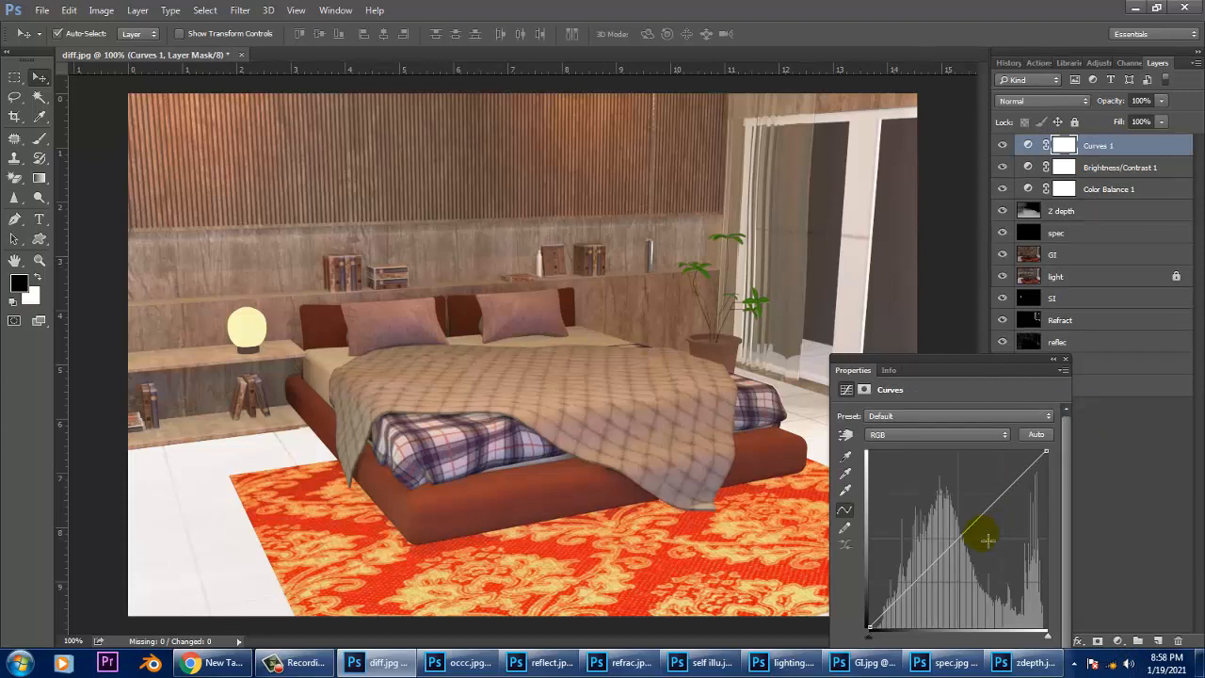
click(953, 543)
click(995, 501)
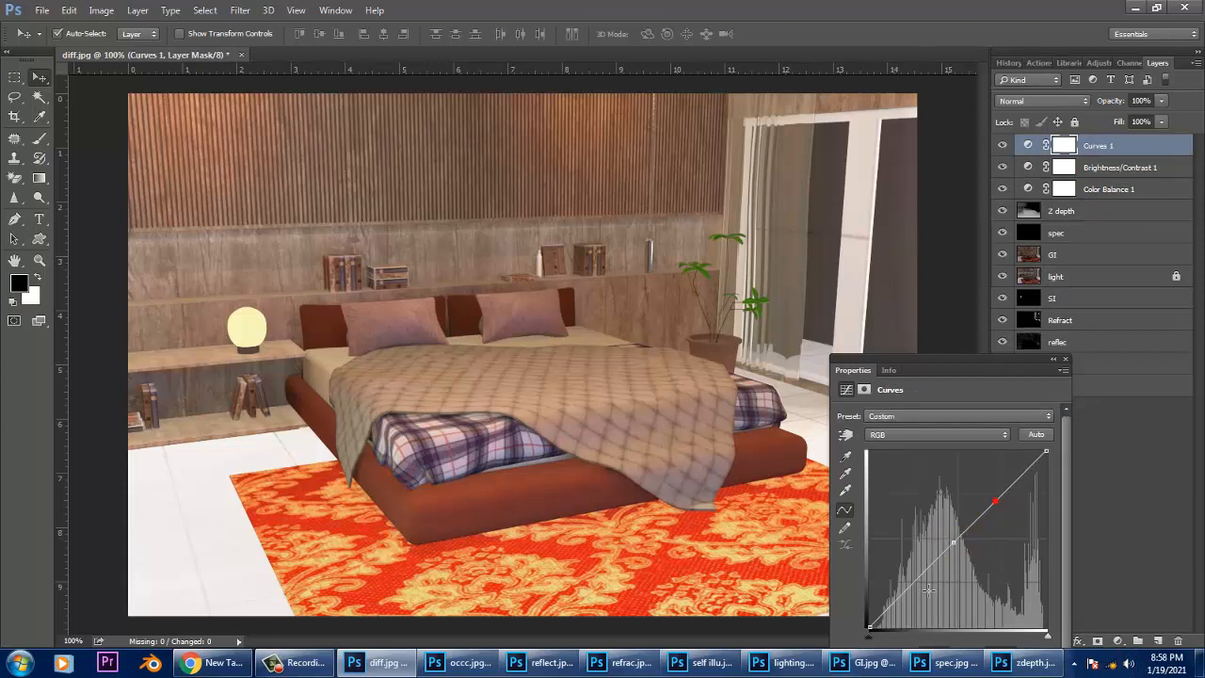
drag(1001, 509, 1004, 505)
drag(953, 543, 959, 543)
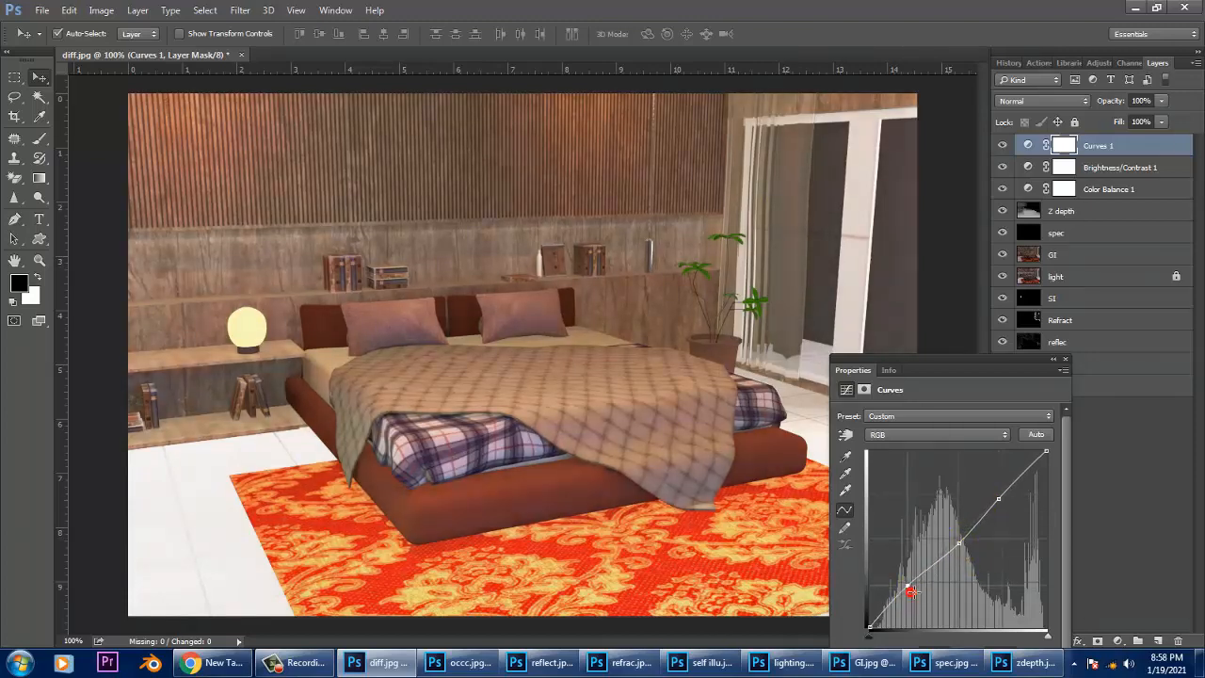
mouse_move(914, 583)
mouse_down()
mouse_move(927, 591)
mouse_move(919, 585)
mouse_up()
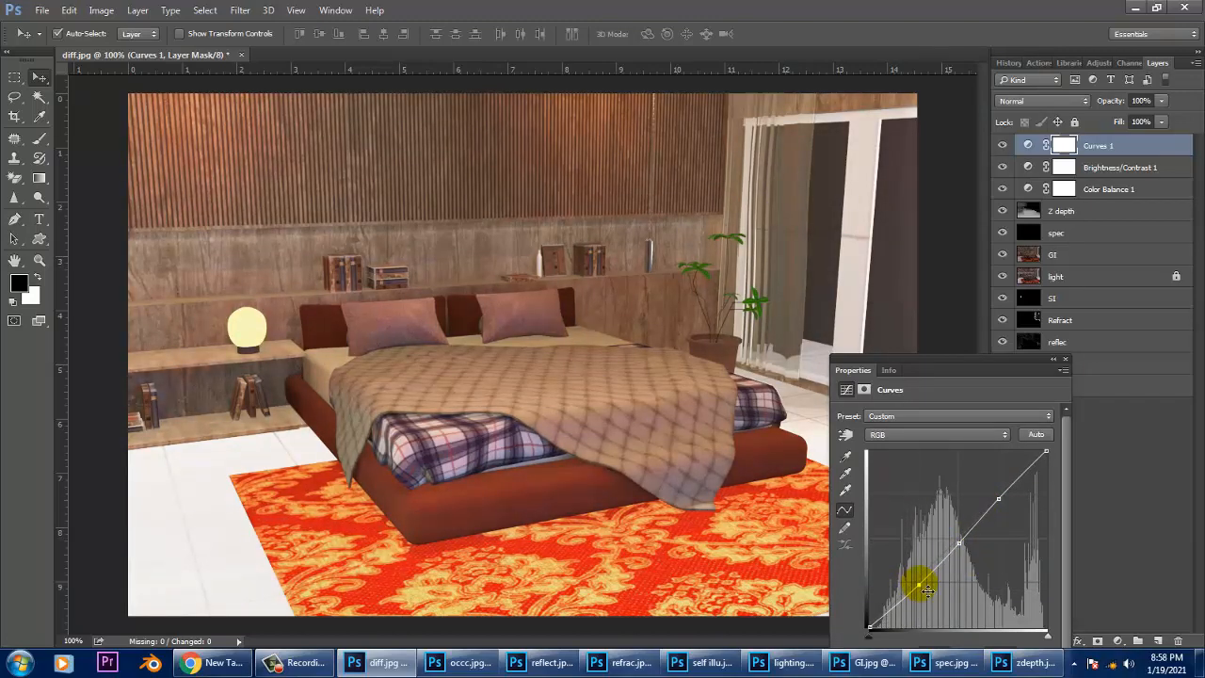
Shift the curve's midtone and highlight points slightly below the diagonal, and compare the image with the Curves layer hidden and shown.
click(958, 543)
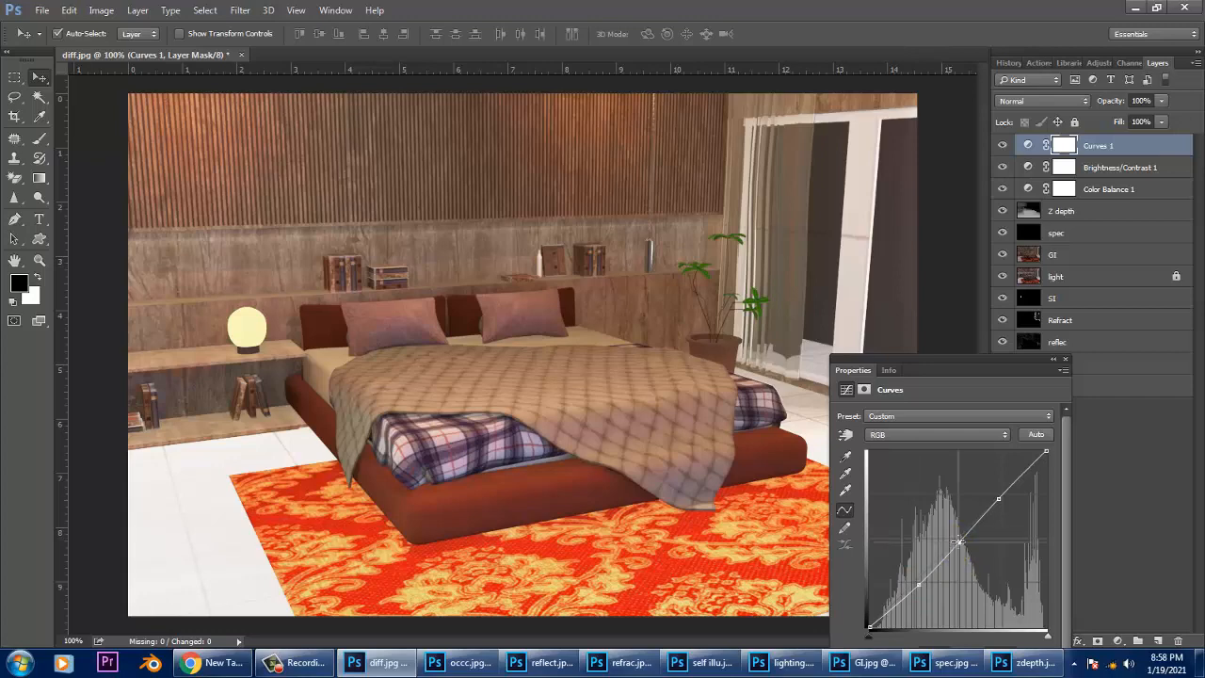
mouse_move(958, 543)
mouse_down()
mouse_move(952, 523)
mouse_move(966, 543)
mouse_up()
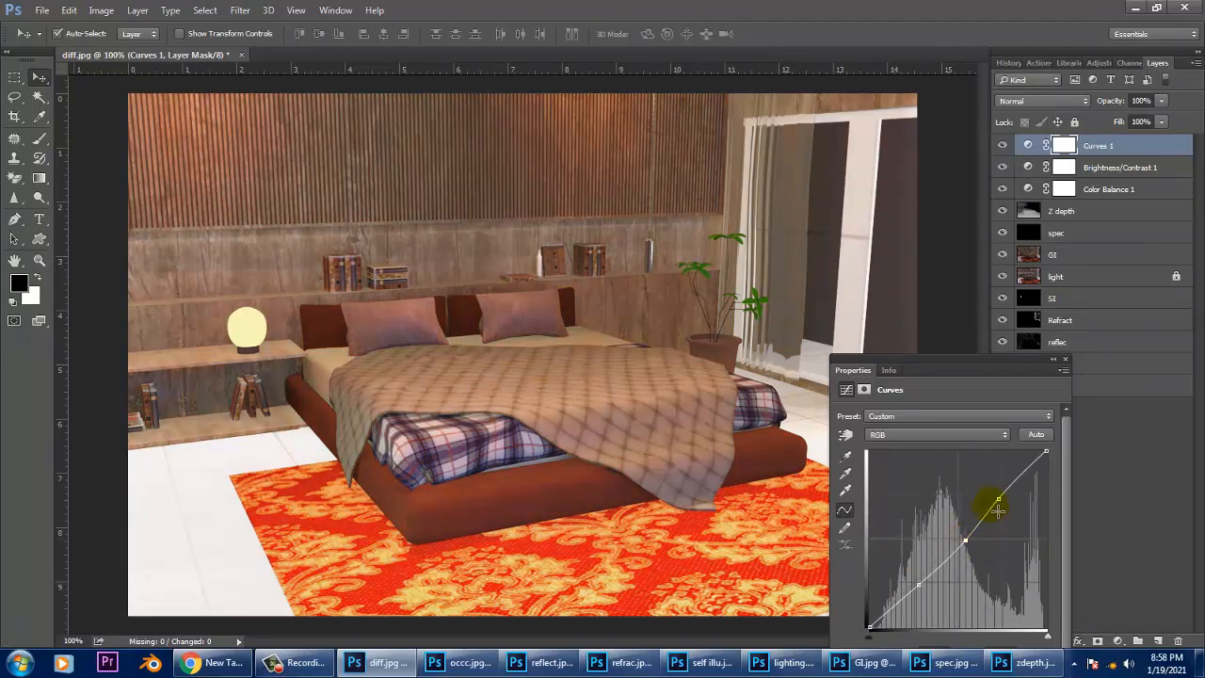
drag(998, 499, 1005, 510)
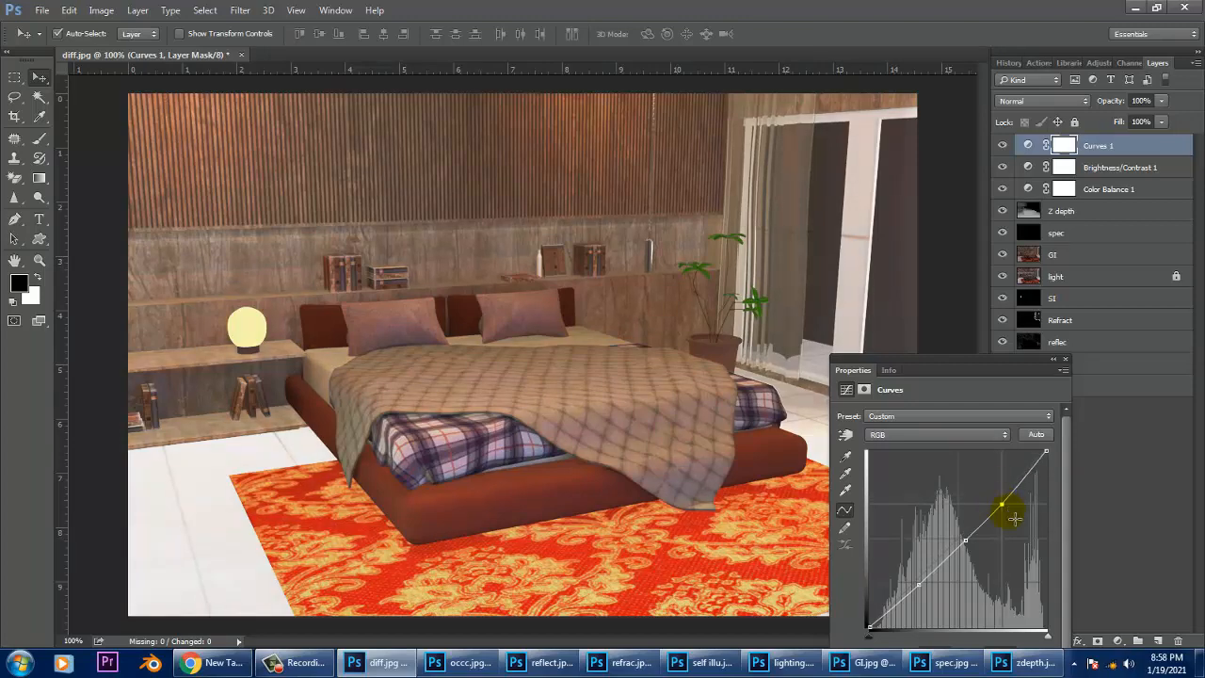
click(1003, 146)
click(1005, 146)
click(1004, 146)
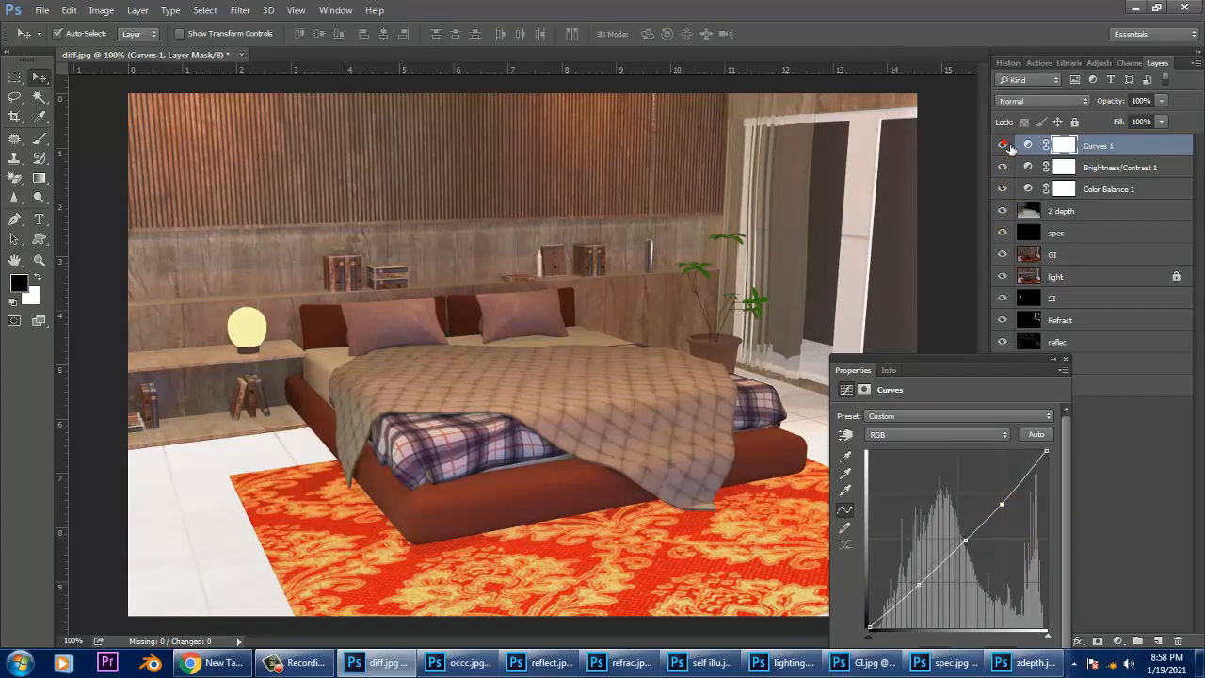
click(1004, 146)
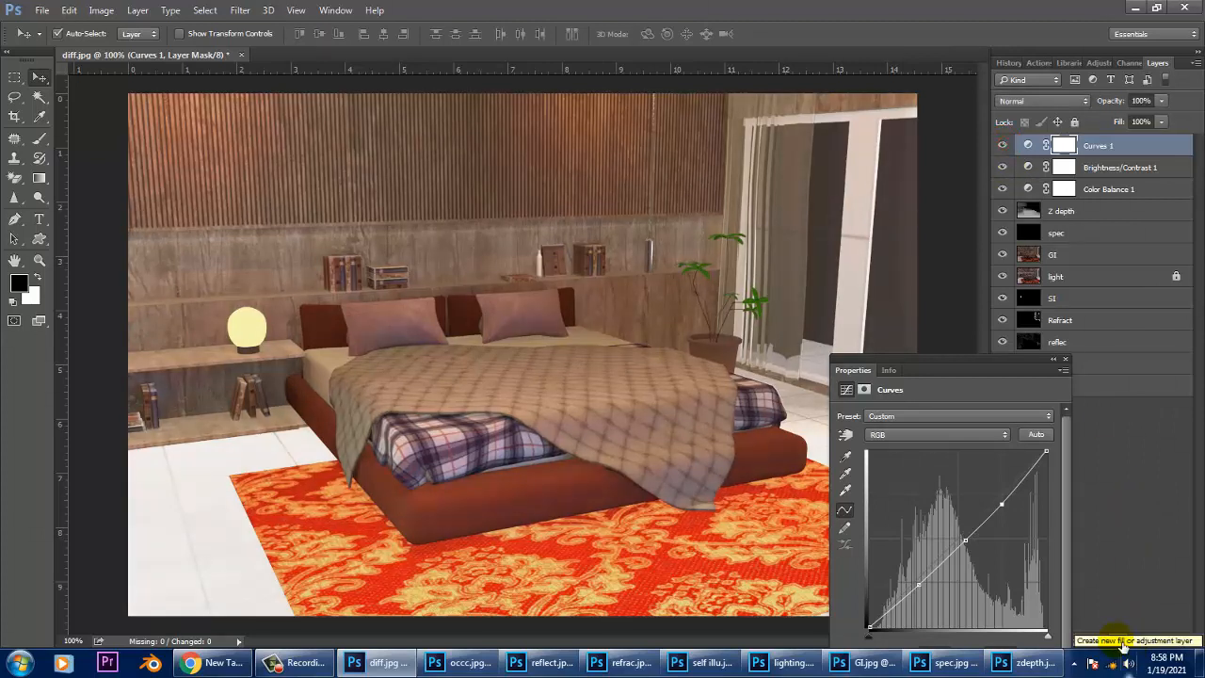
Add an Exposure adjustment layer above Curves 1 with exposure +0.12, and compare the image with it hidden and shown.
click(1118, 644)
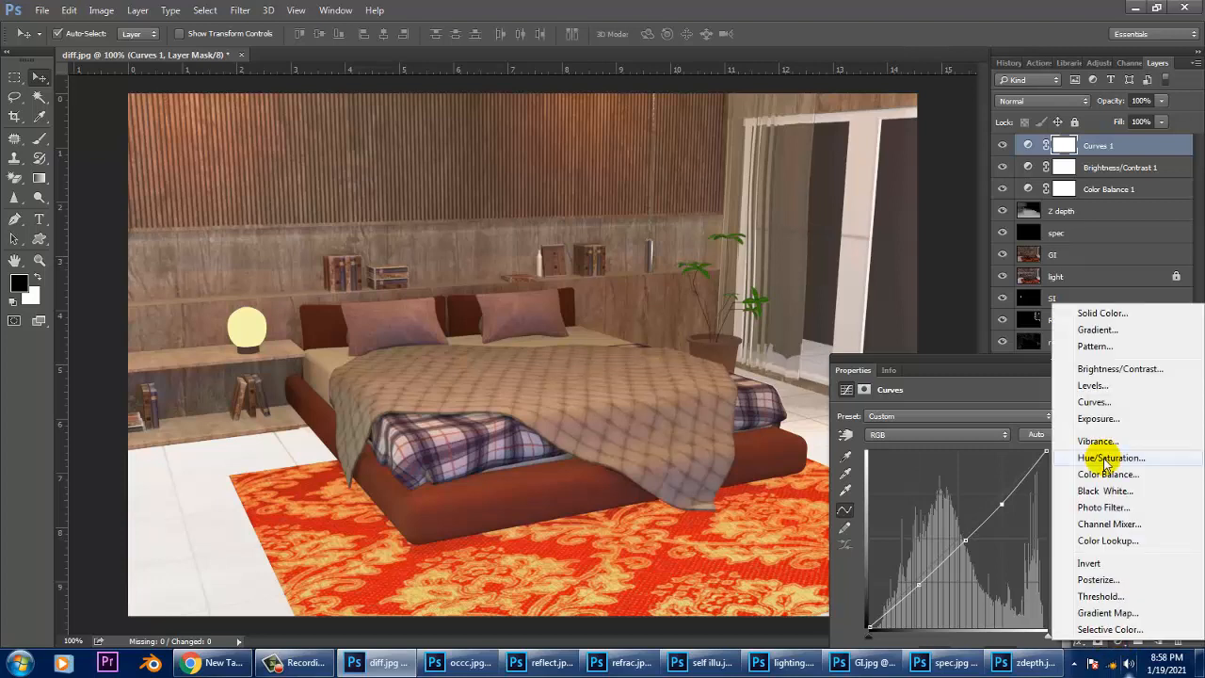
click(1097, 418)
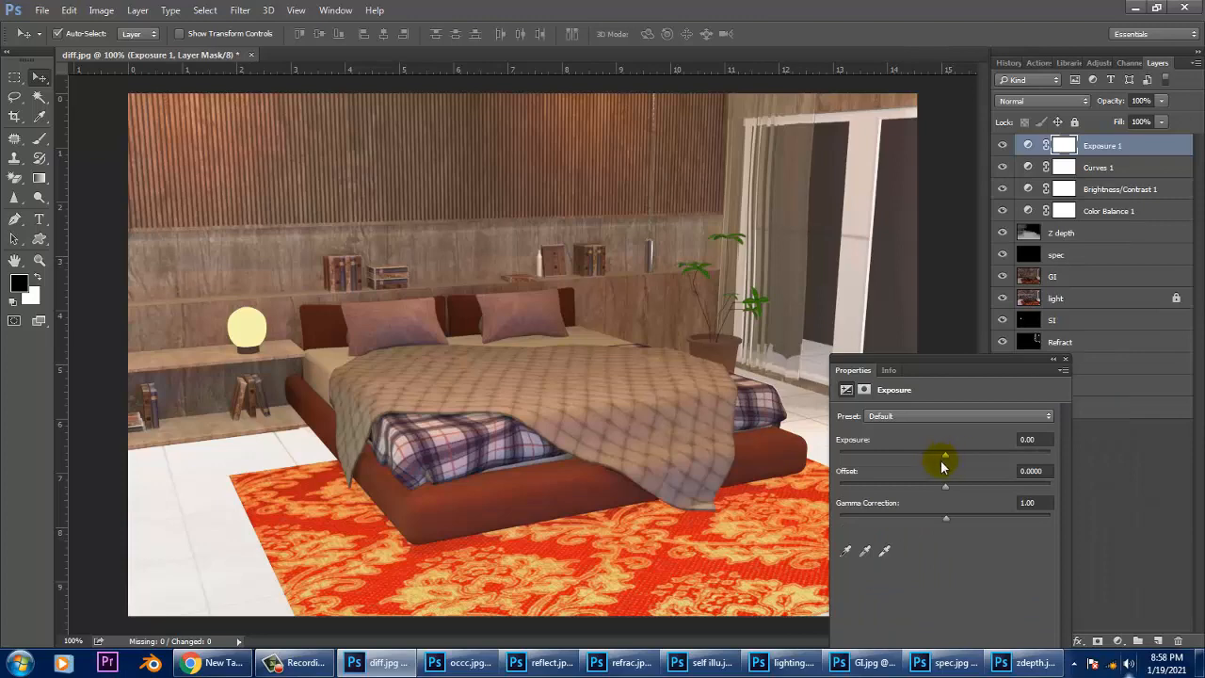
mouse_move(946, 455)
mouse_down()
mouse_move(963, 457)
mouse_move(948, 460)
mouse_up()
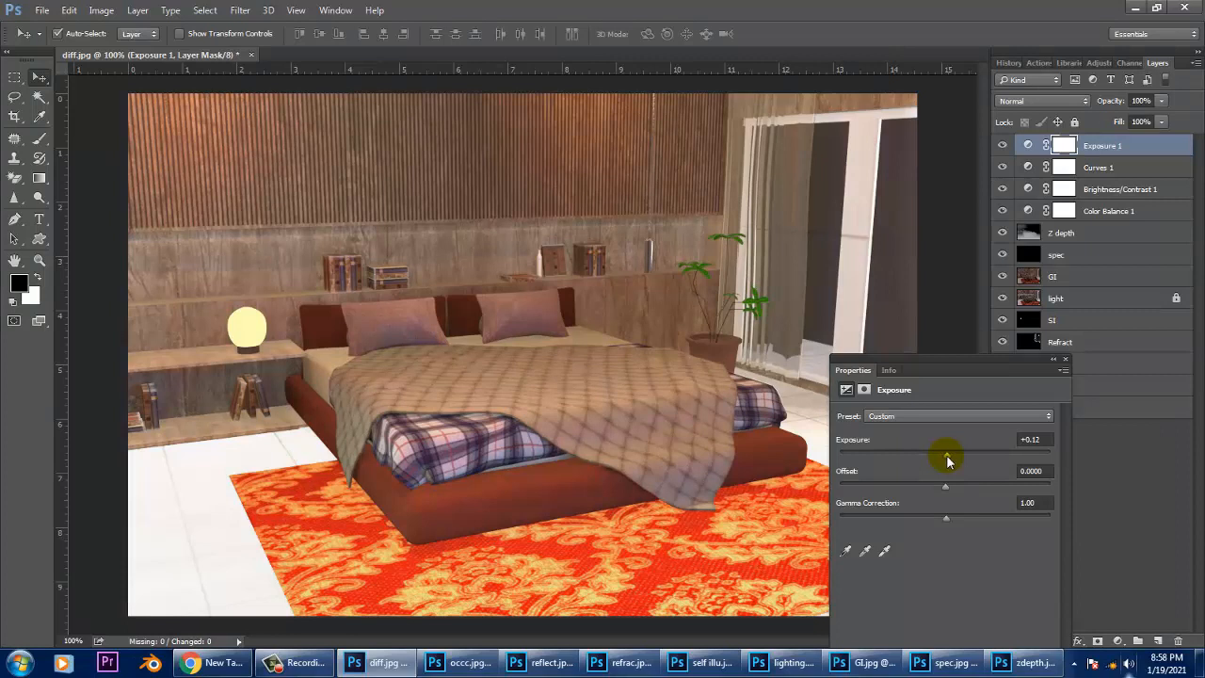
click(1004, 146)
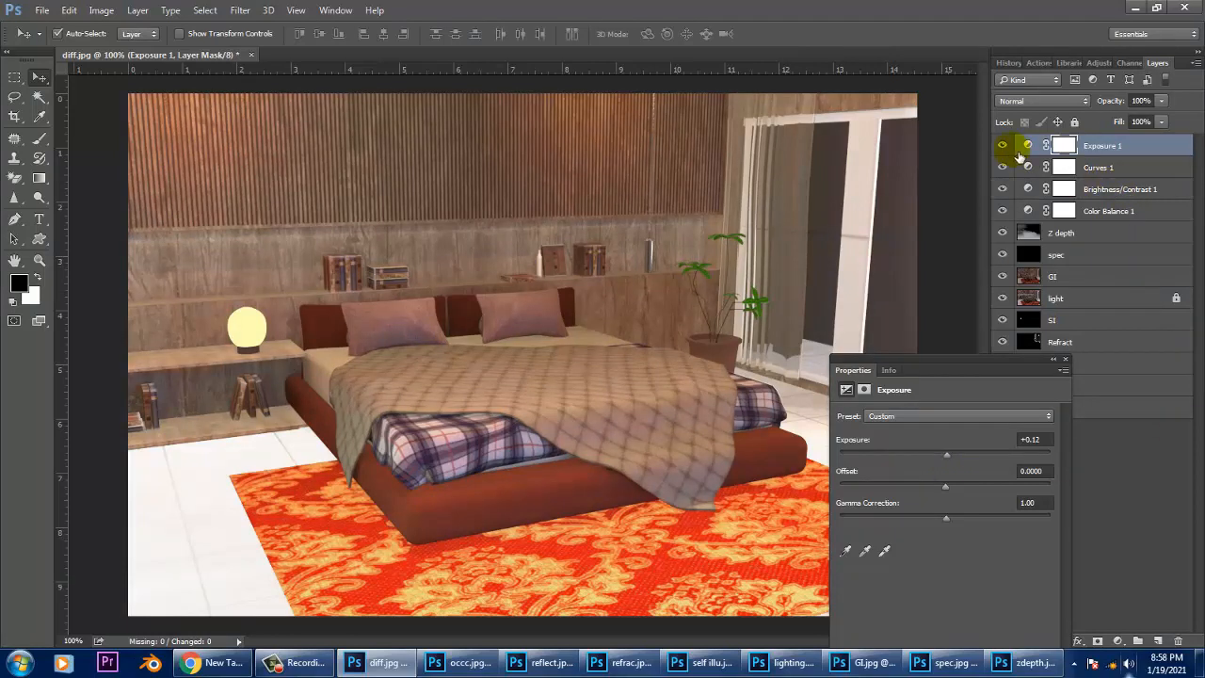
click(1010, 149)
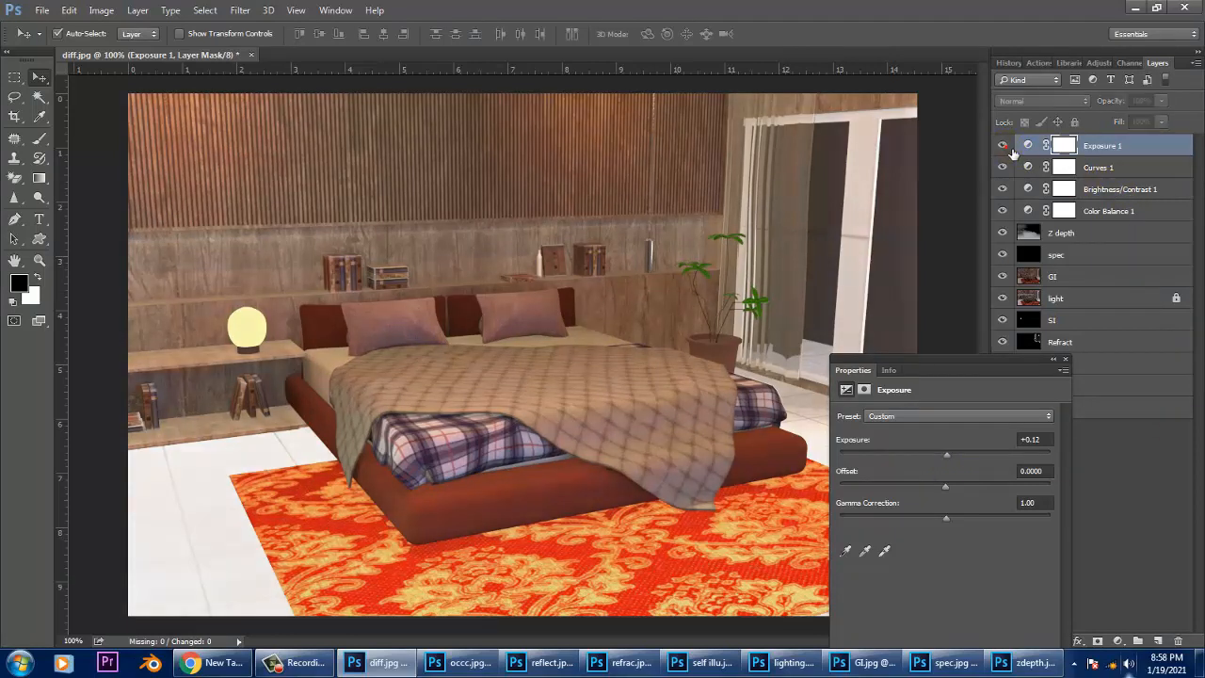
click(1007, 147)
click(1005, 147)
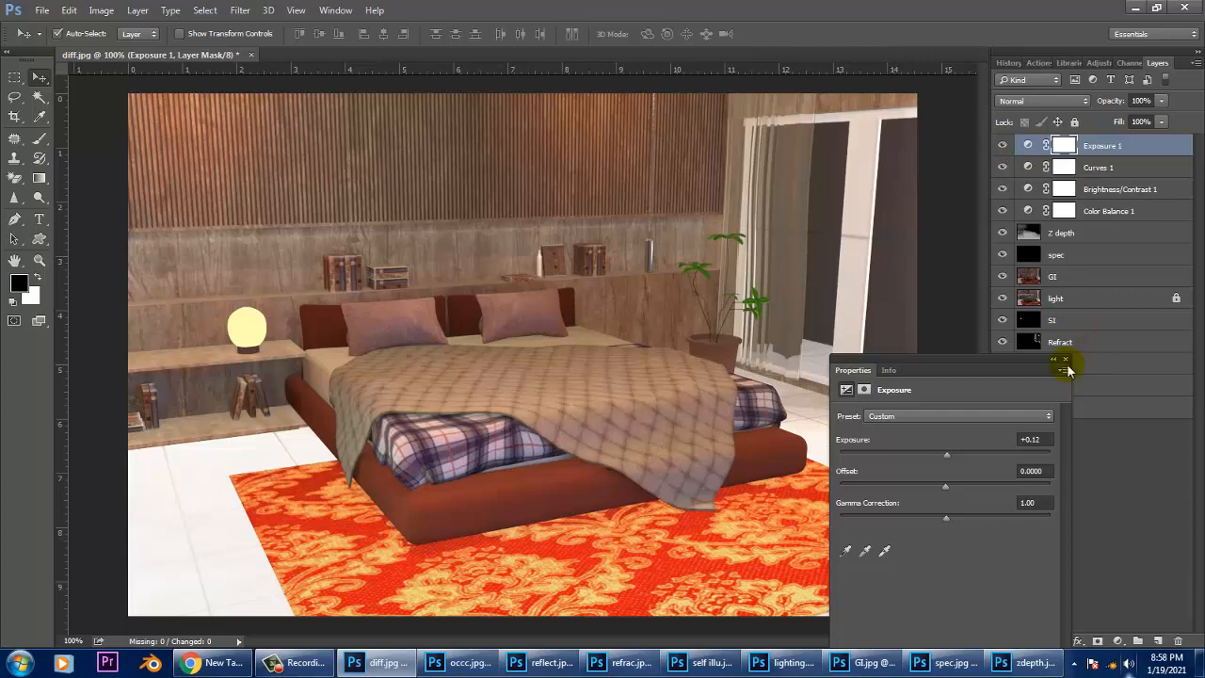
Add a Levels adjustment layer above Exposure 1 with midtone input 1.12 and white output level 221.
click(1117, 641)
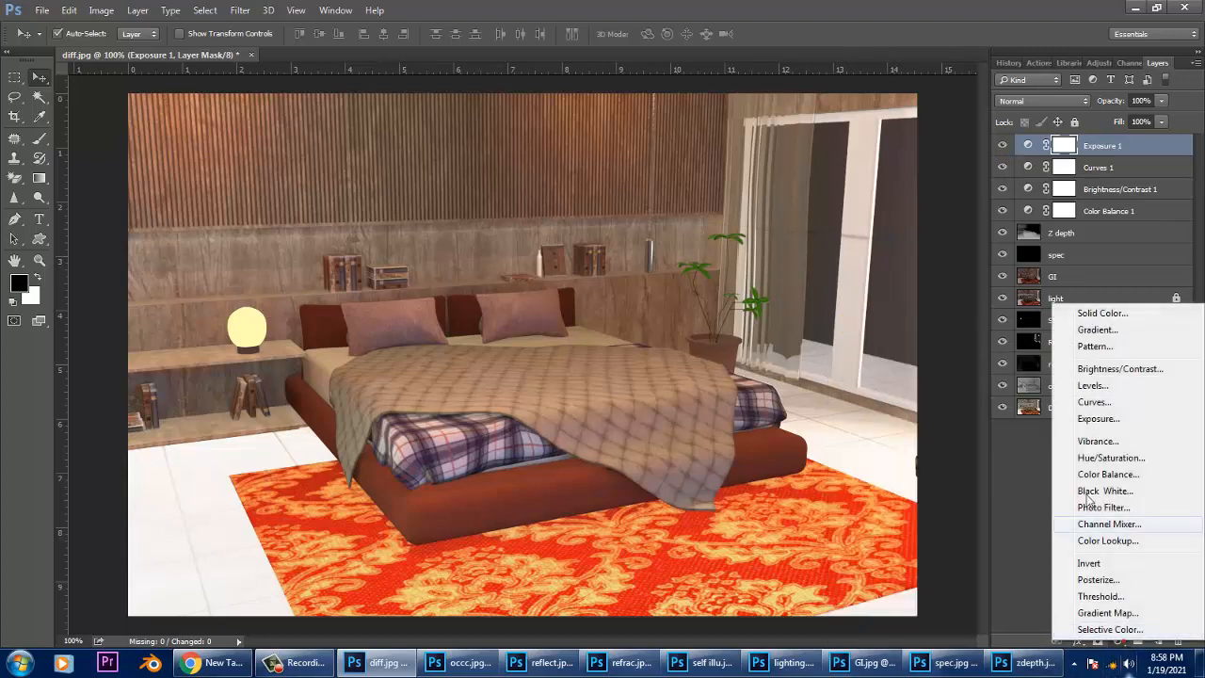
click(1103, 393)
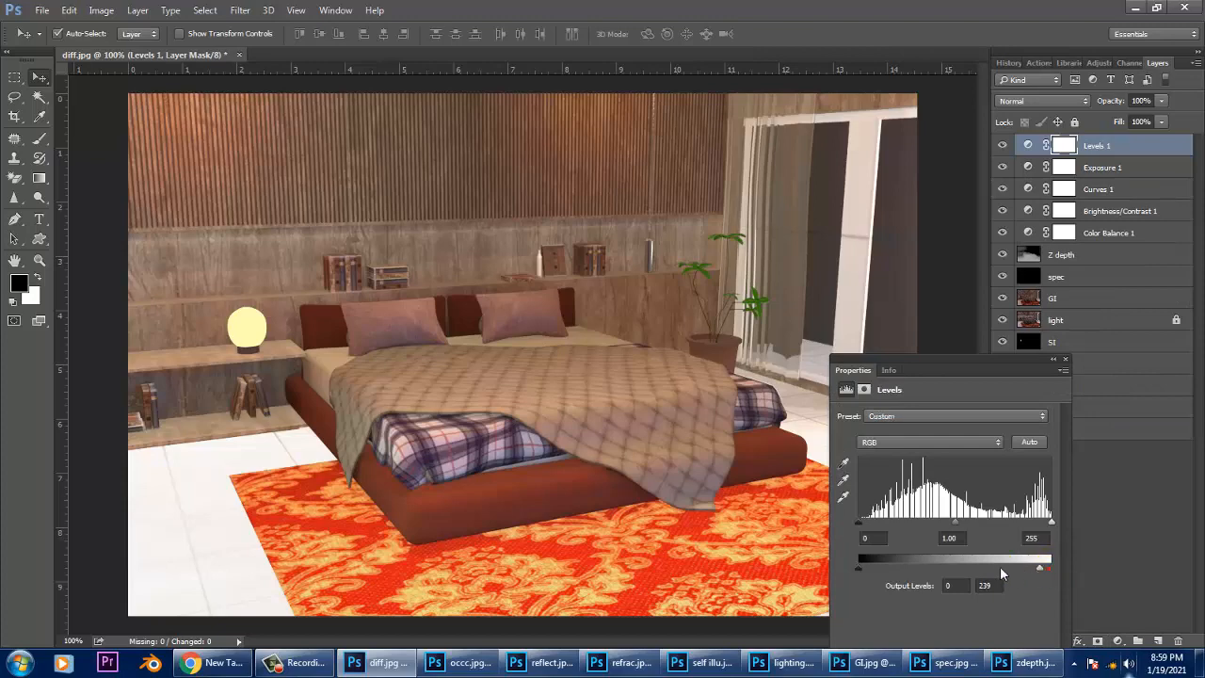
drag(1000, 566, 1016, 568)
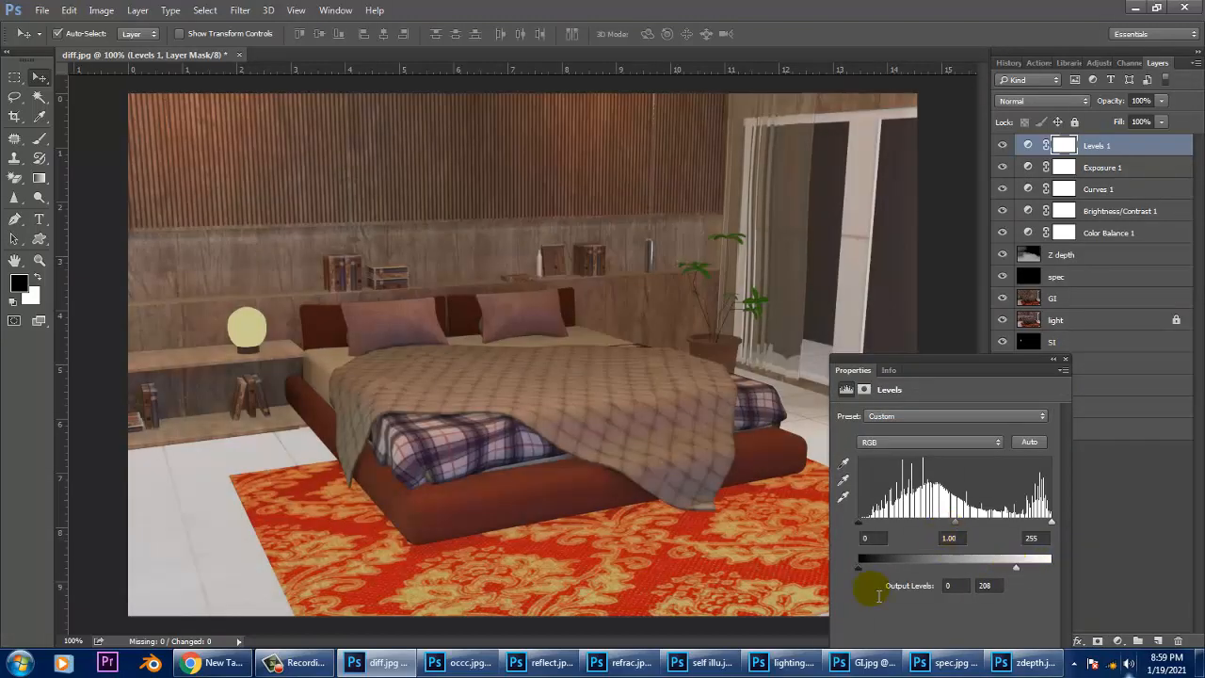
drag(879, 567, 831, 567)
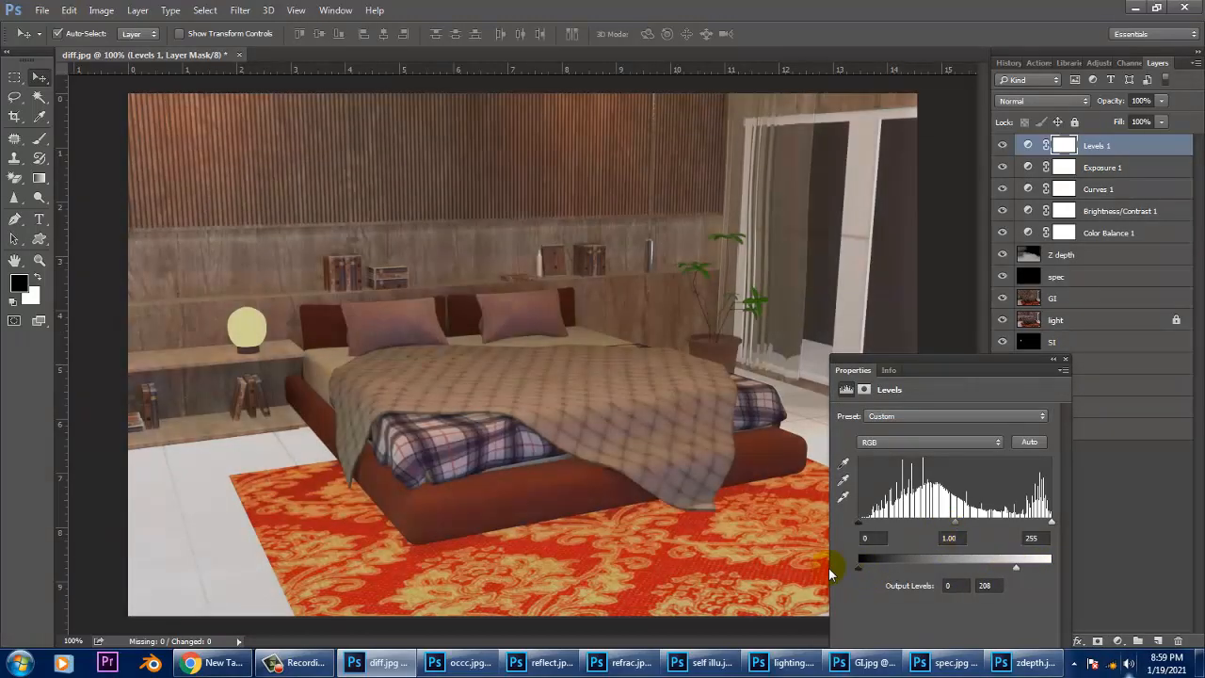
mouse_move(956, 525)
mouse_down()
mouse_move(970, 525)
mouse_move(943, 524)
mouse_up()
mouse_move(1015, 567)
mouse_down()
mouse_move(996, 564)
mouse_move(1025, 570)
mouse_up()
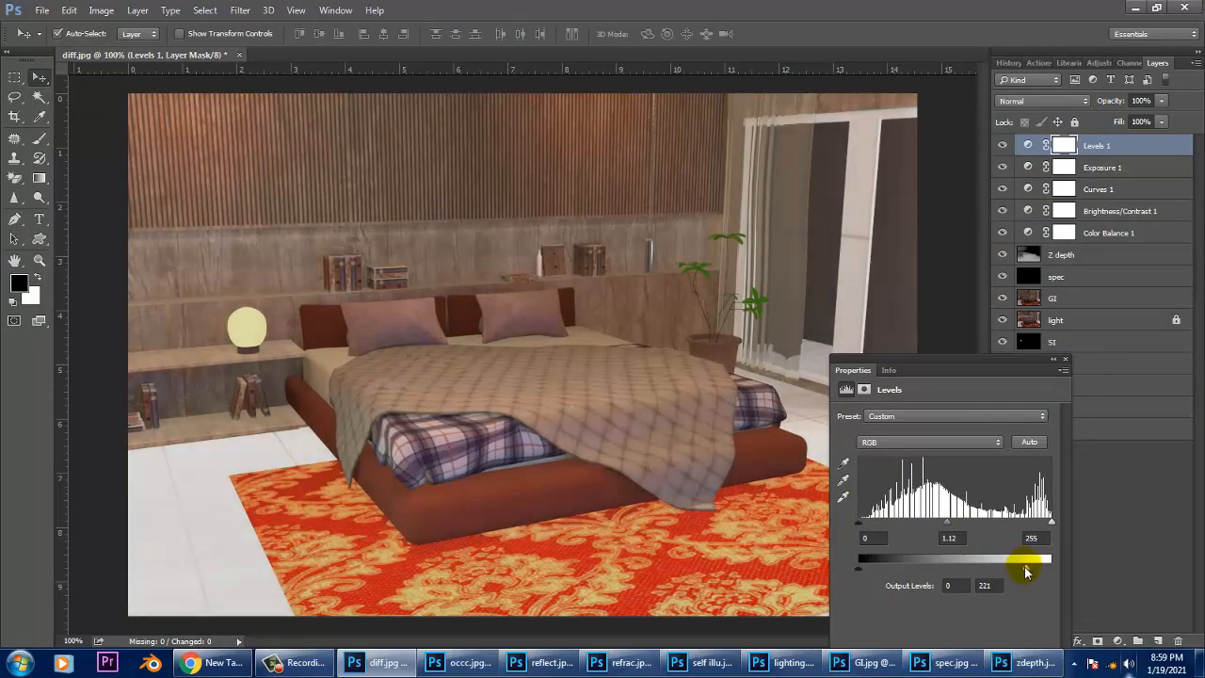
Add a second Color Balance adjustment layer above Levels 1 with midtones at Cyan–Red -7 and Yellow–Blue +17.
click(1117, 641)
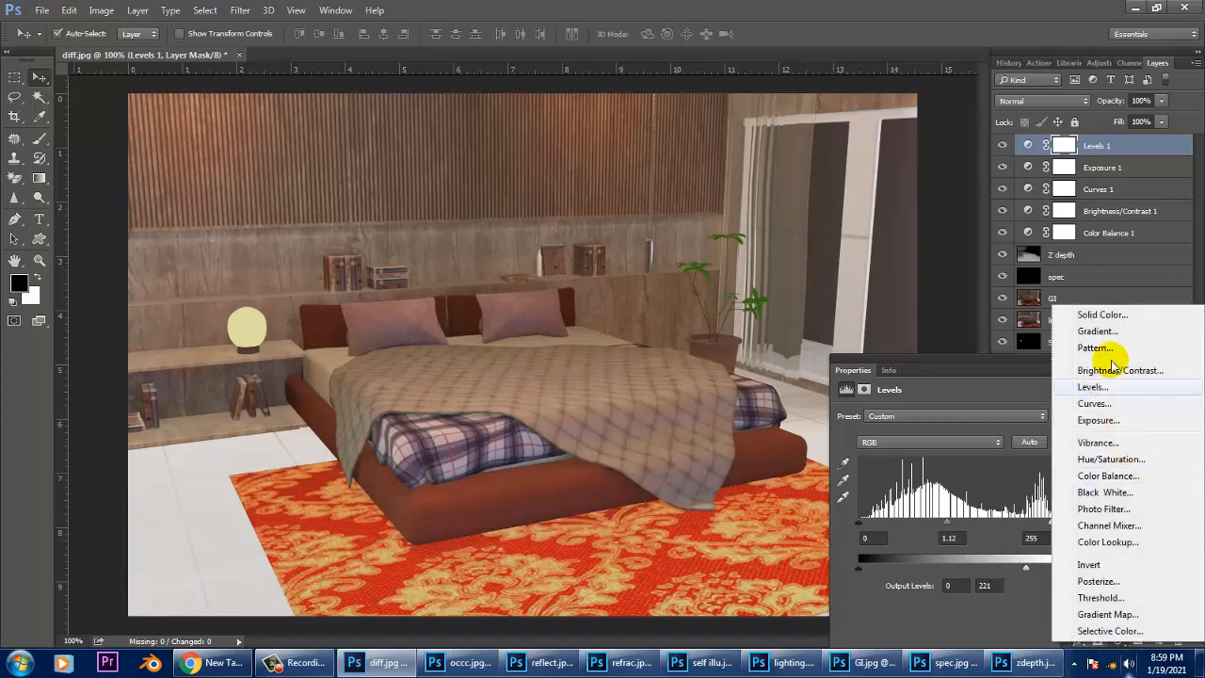
click(1114, 477)
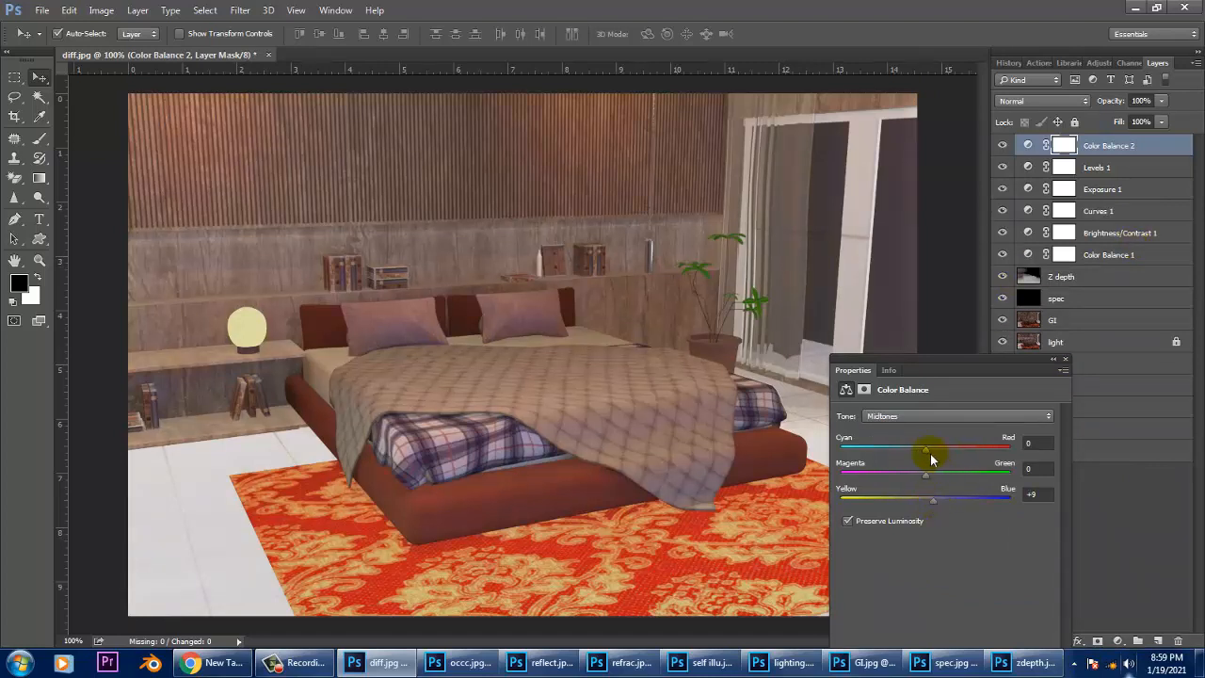
mouse_move(923, 450)
mouse_down()
mouse_move(933, 448)
mouse_move(913, 449)
mouse_move(927, 454)
mouse_up()
drag(932, 500, 928, 471)
key(ctrl+z)
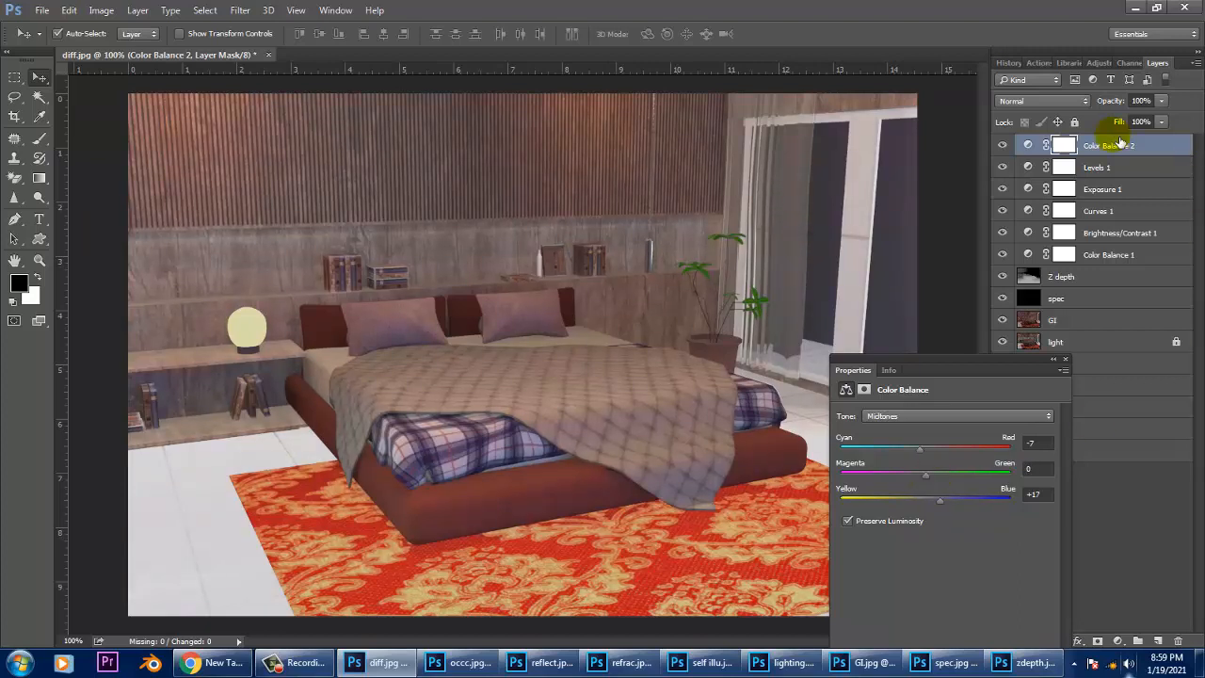
Add a Photo Filter adjustment layer above Color Balance 2, preview its filter presets, and set the filter to Cooling Filter (LBB).
click(1117, 641)
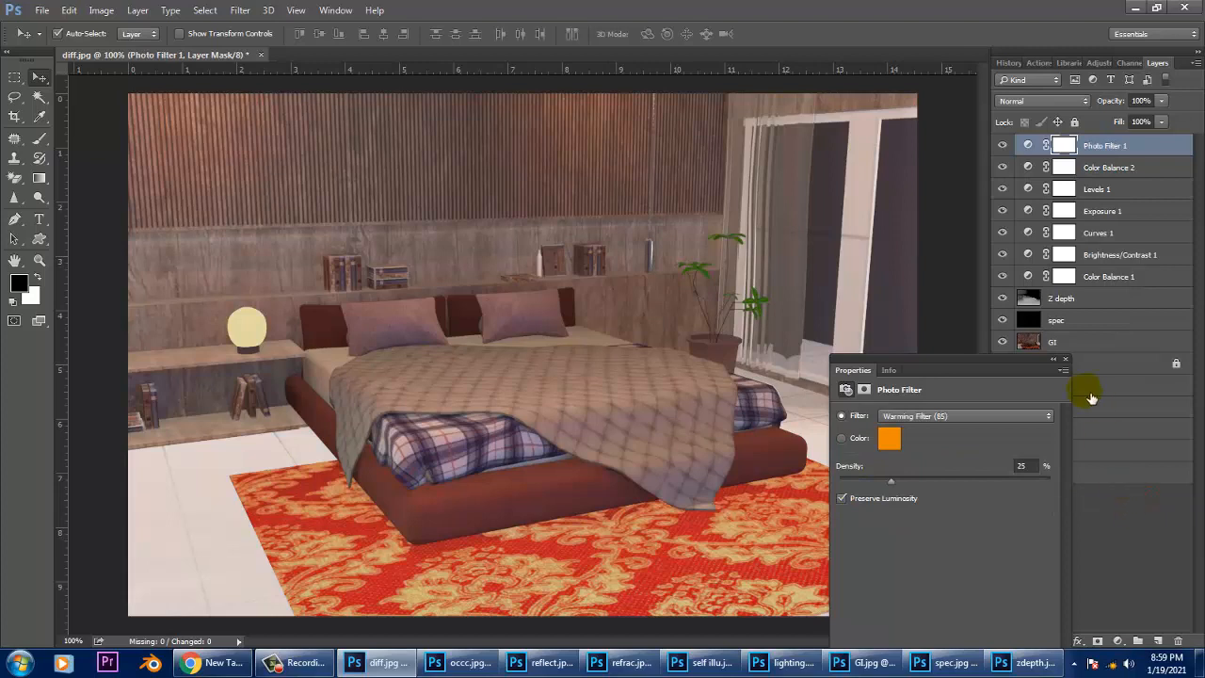
click(1004, 414)
click(910, 424)
key(Down)
key(Down)
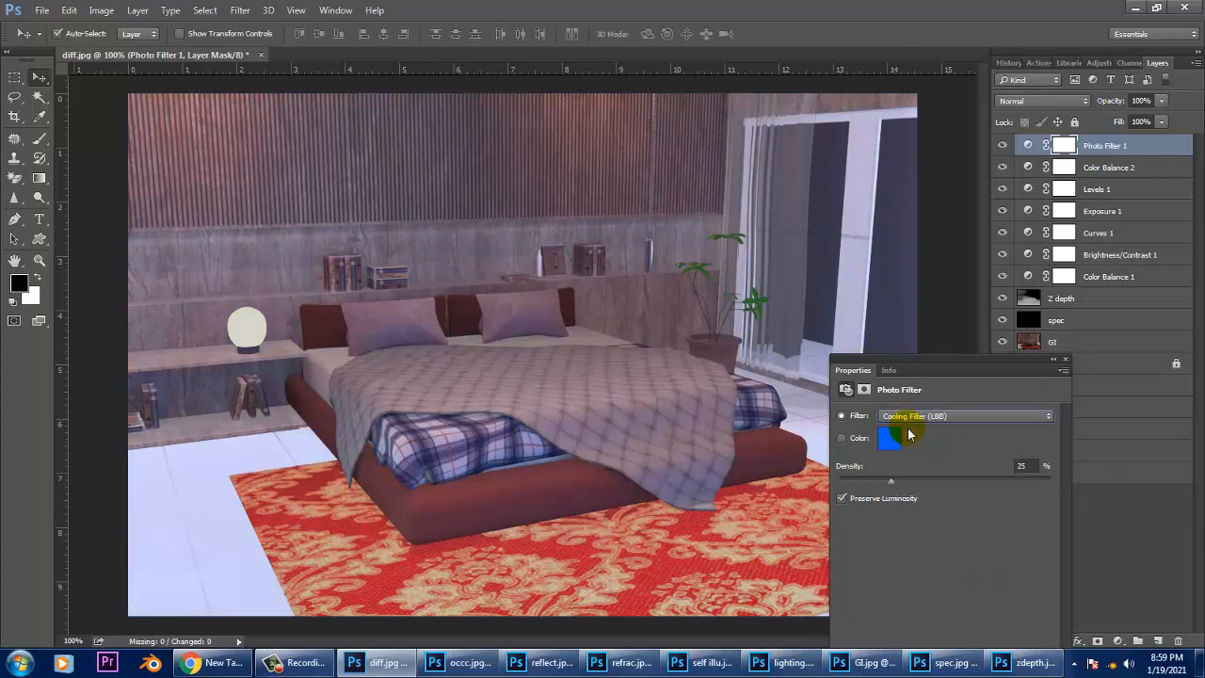
key(Down)
key(Down)
key(Down)
key(Down)
key(Down)
key(Down)
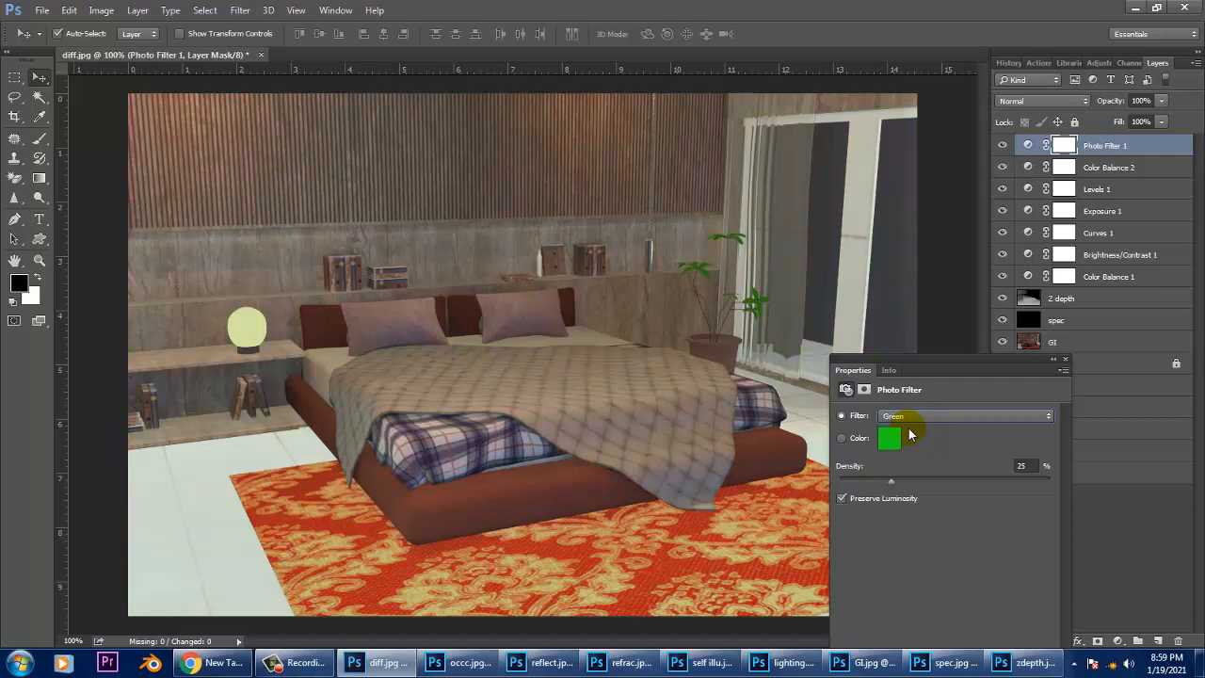
key(Down)
key(Down)
key(Down)
click(936, 419)
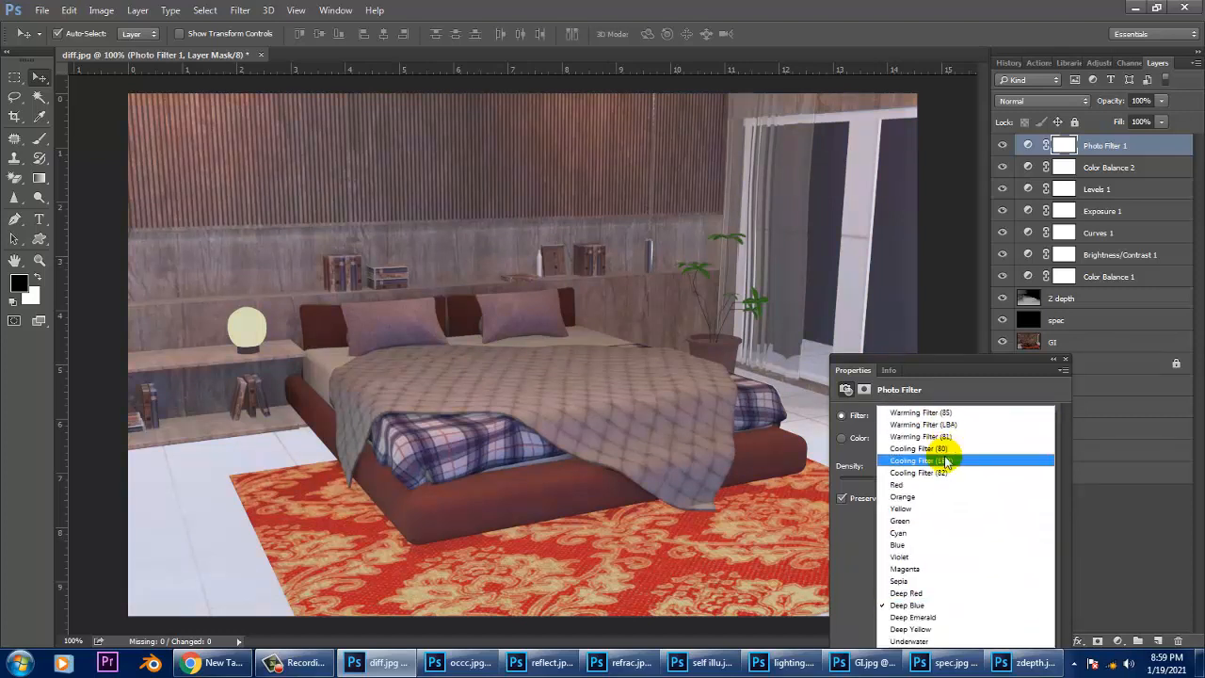
click(946, 461)
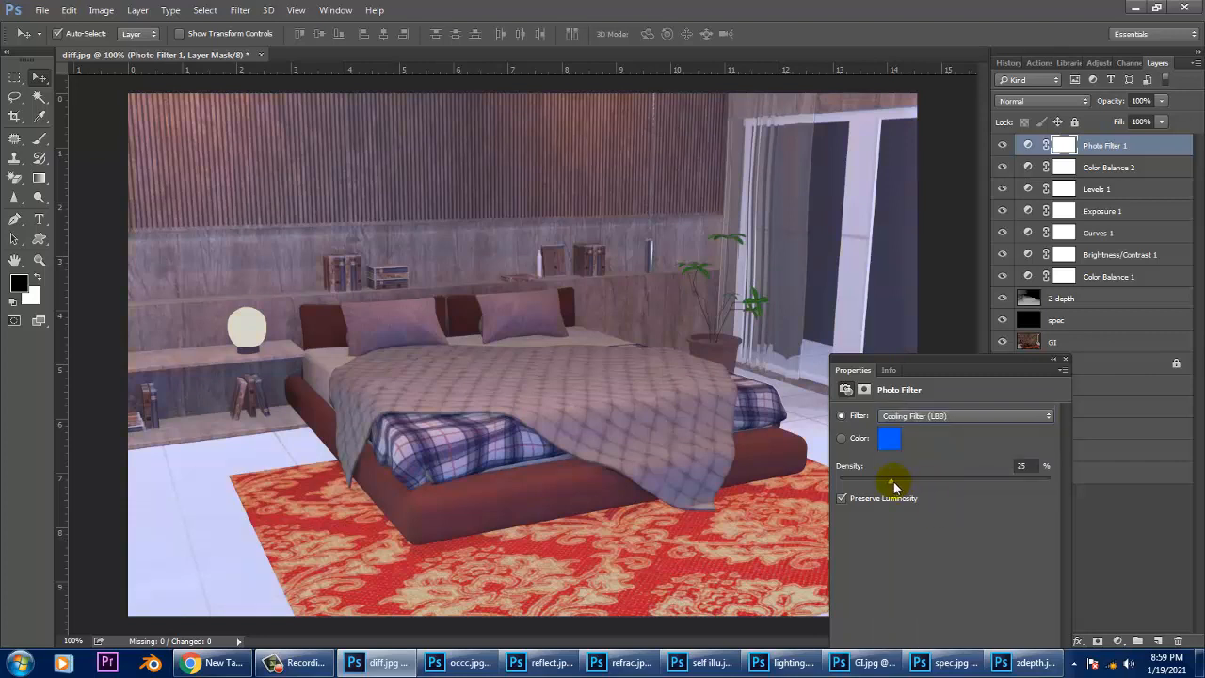
Change Photo Filter 1 to the Sepia filter with its density lowered to about 12%.
drag(893, 481, 865, 484)
click(927, 419)
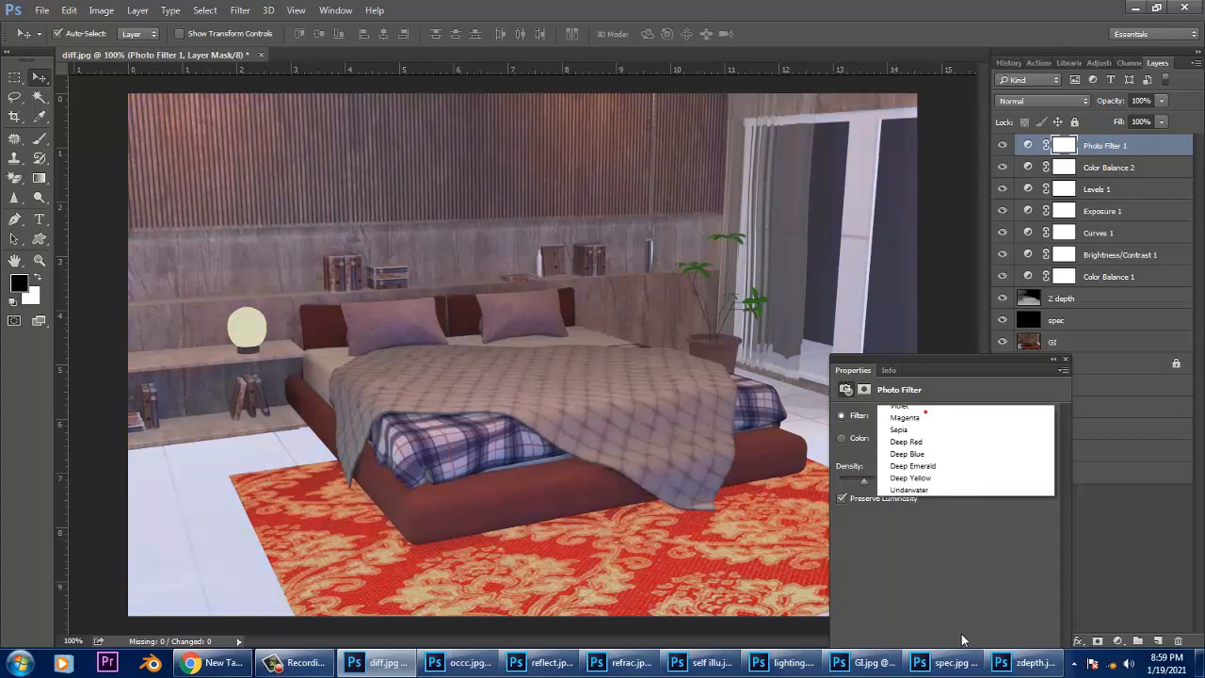
click(898, 581)
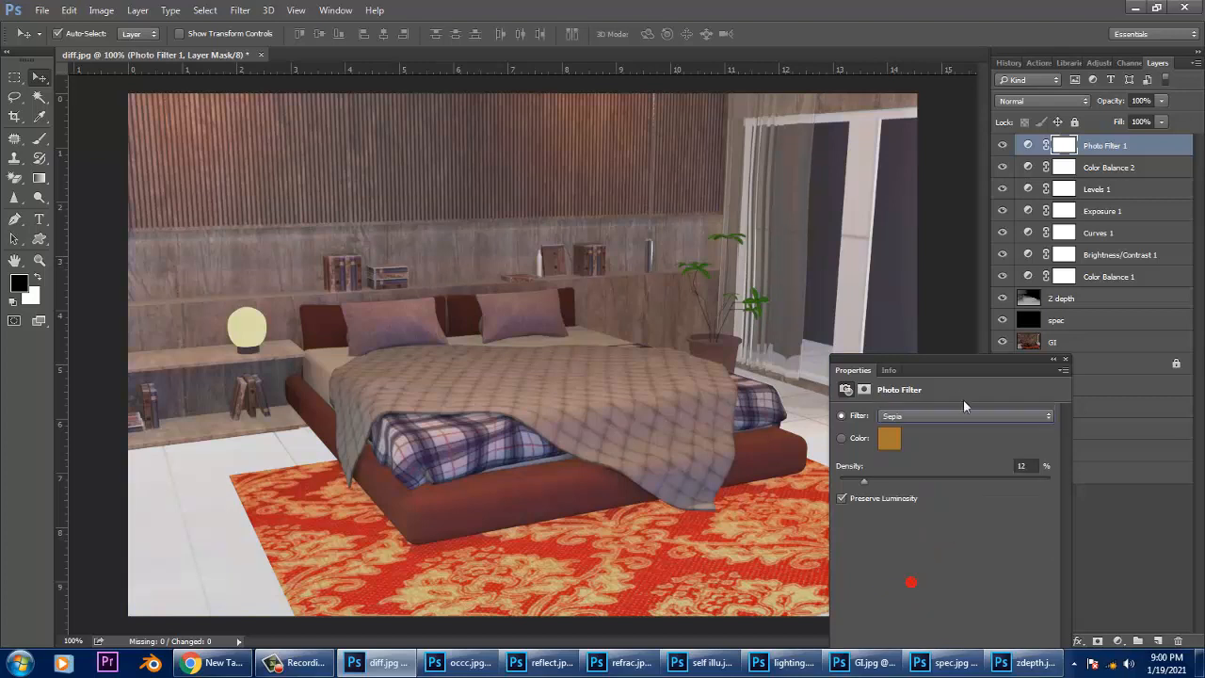
drag(863, 481, 860, 482)
click(1065, 359)
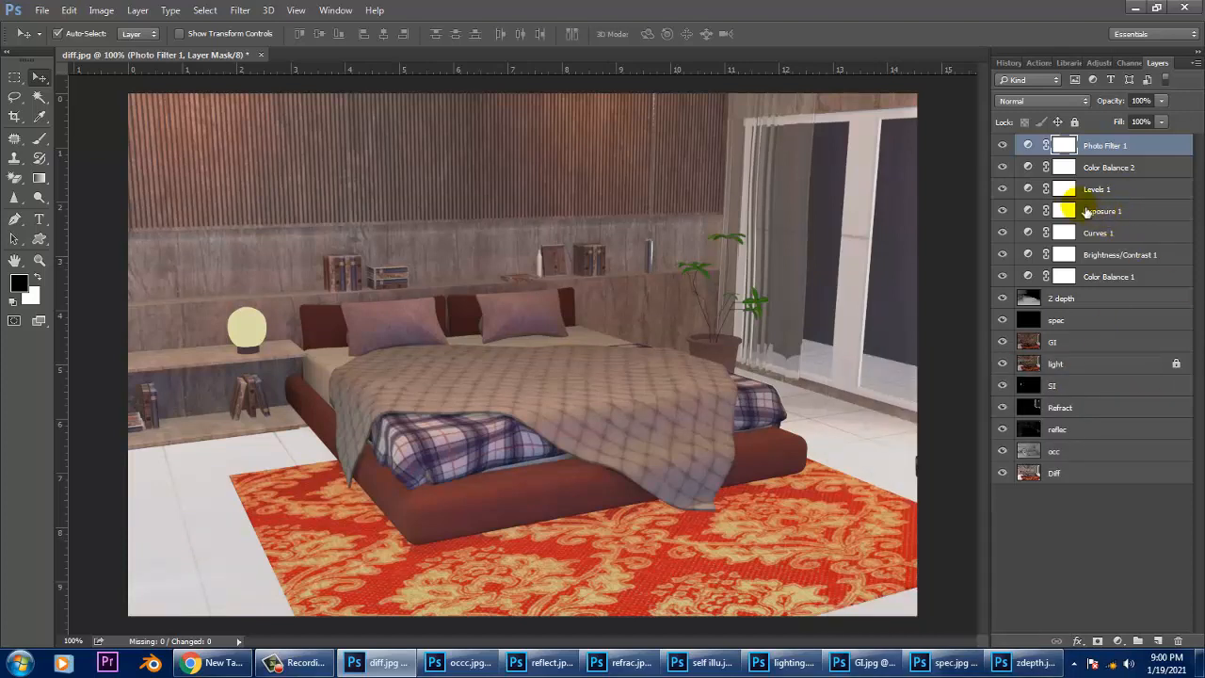
Preview the blend modes from Multiply through Divide on the occ layer, and return it to Multiply.
click(1064, 456)
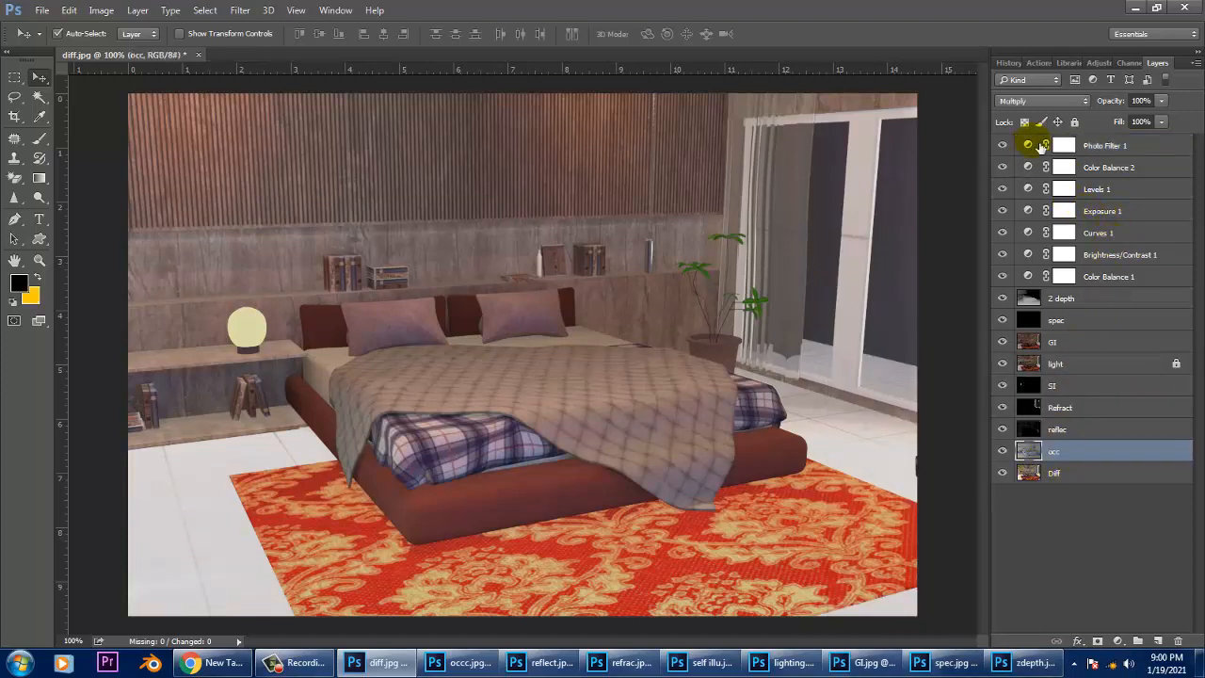
click(1034, 101)
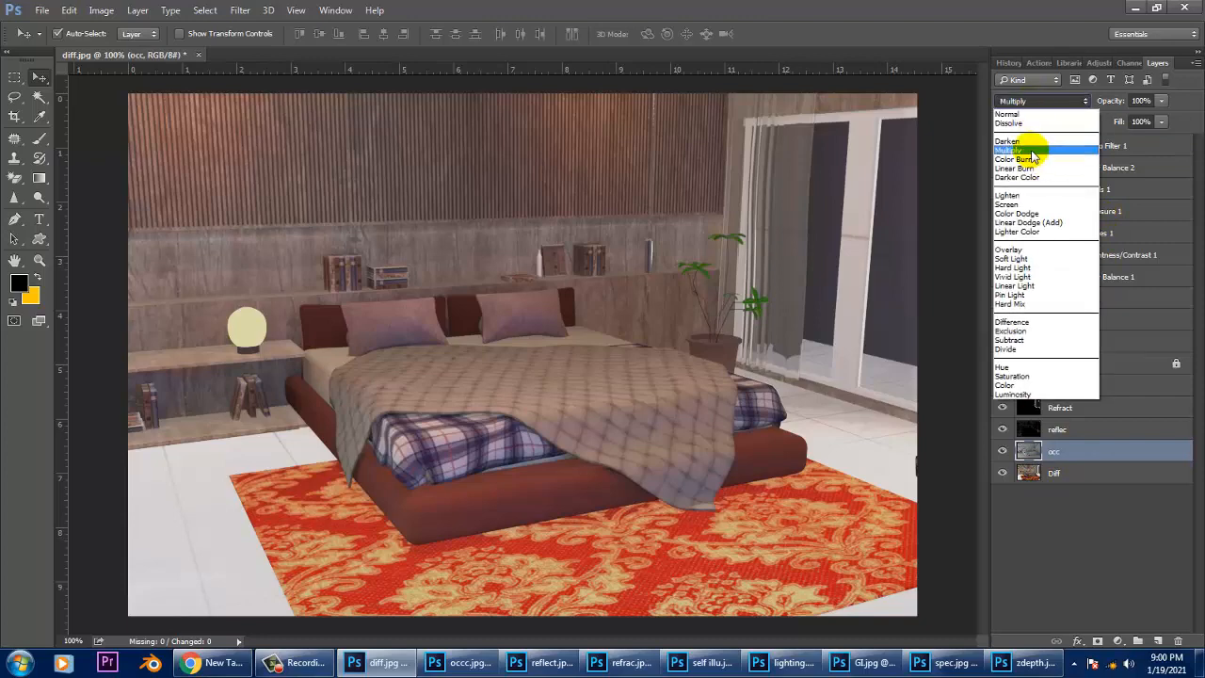
click(1033, 152)
key(shift+plus)
key(shift+plus)
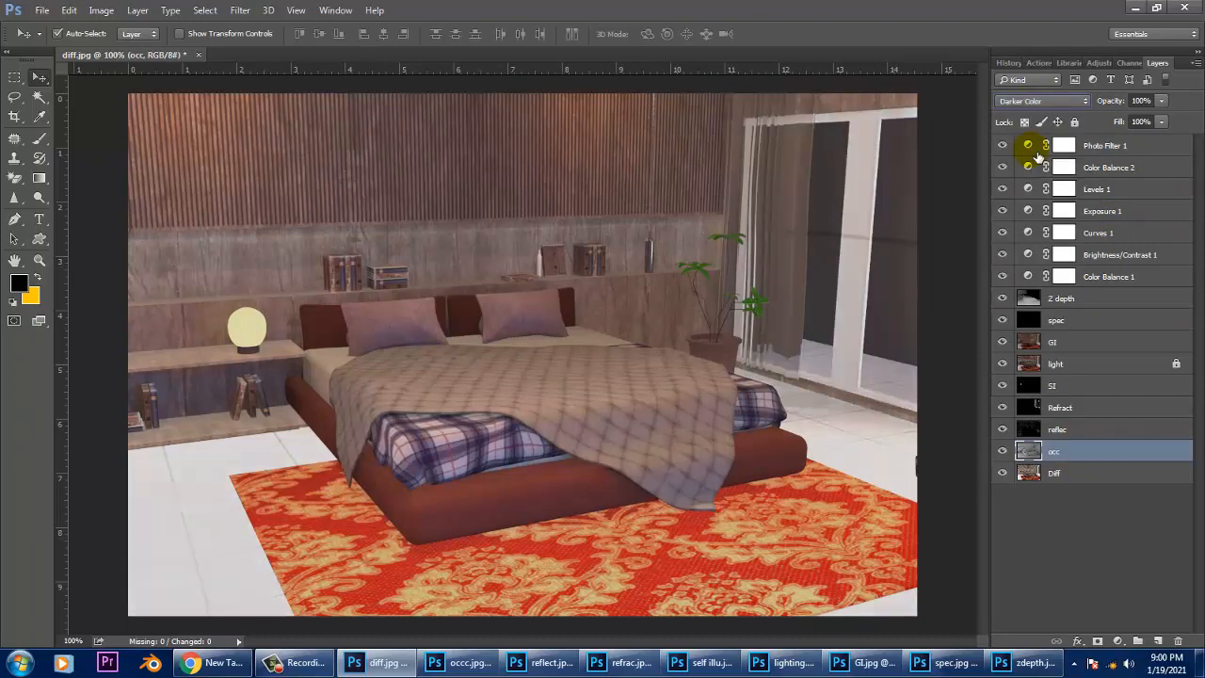
key(shift+plus)
key(shift+plus)
key(shift+plus)
key(shift+plus)
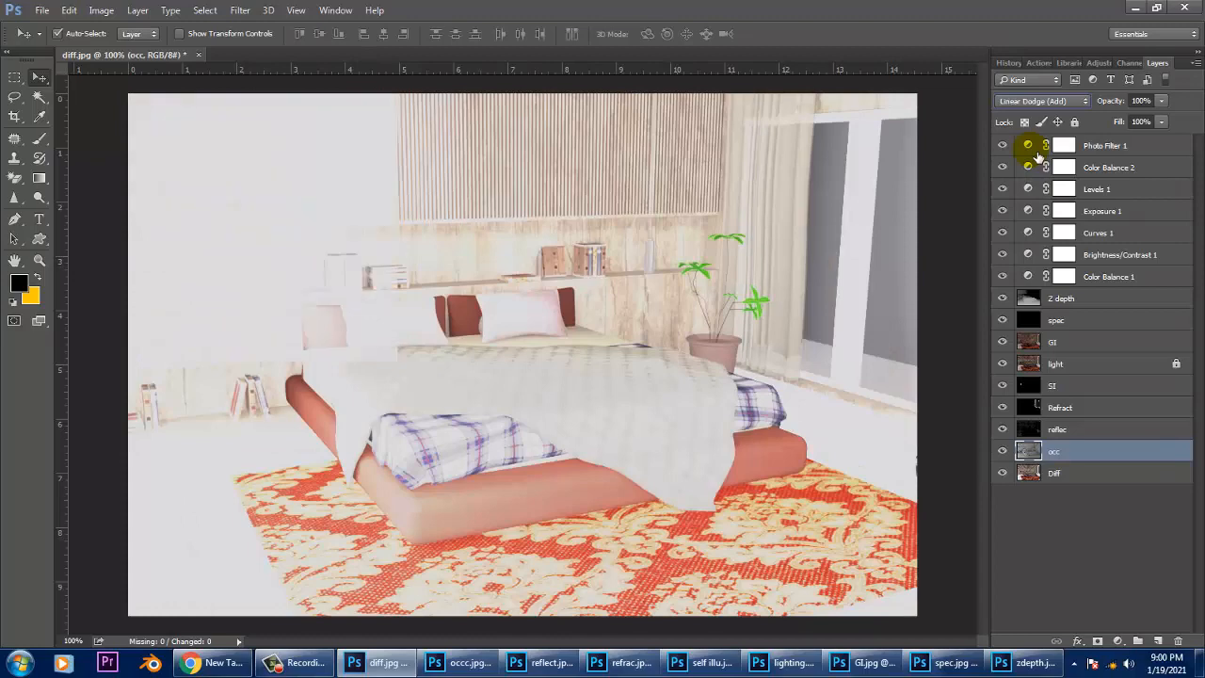
key(shift+plus)
key(shift+plus)
key(shift+plus)
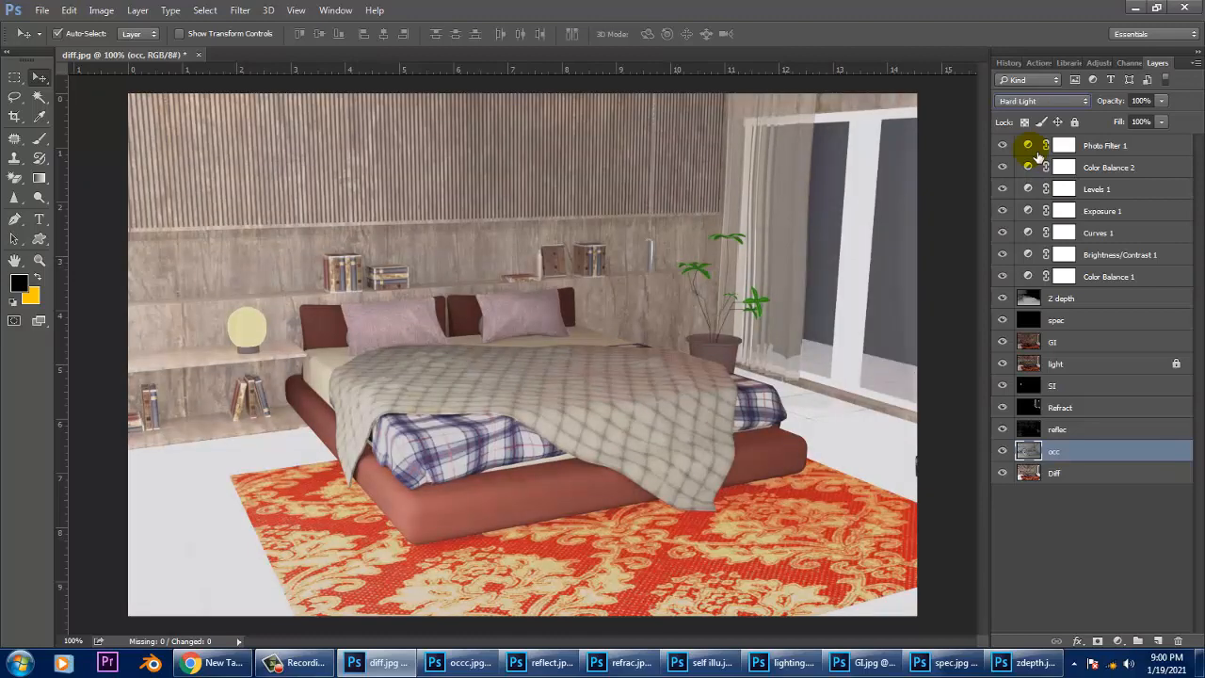
key(shift+plus)
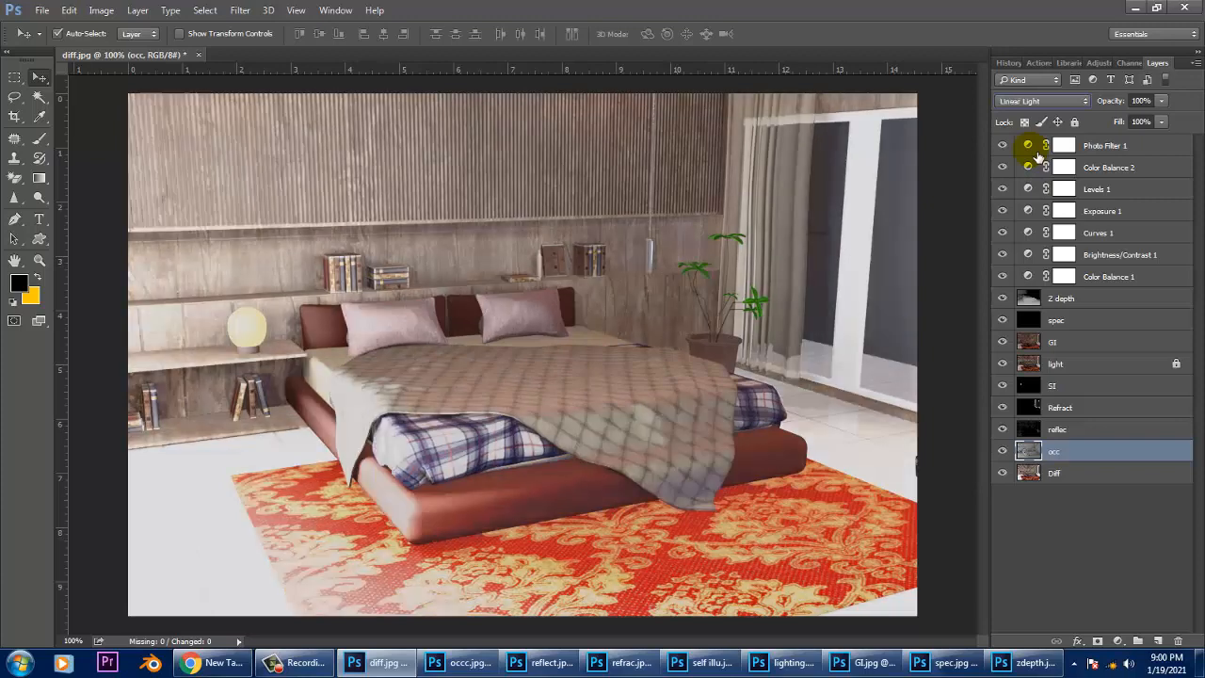
key(shift+plus)
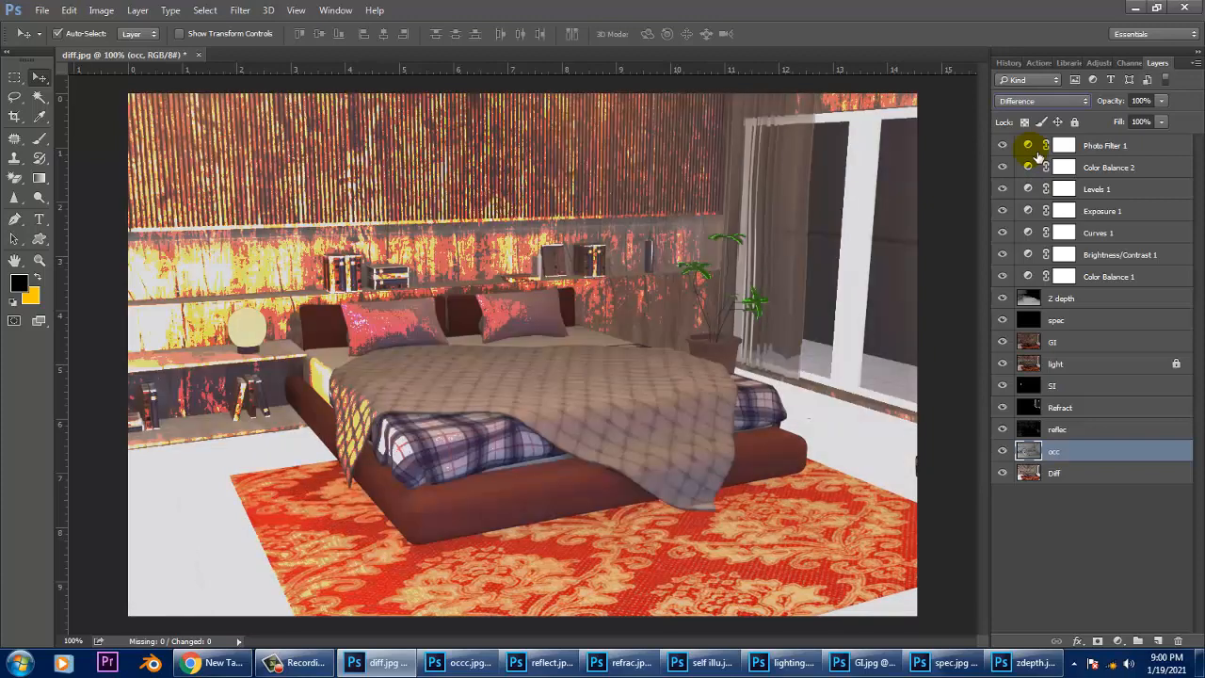
key(shift+plus)
key(shift+plus)
key(shift+plus)
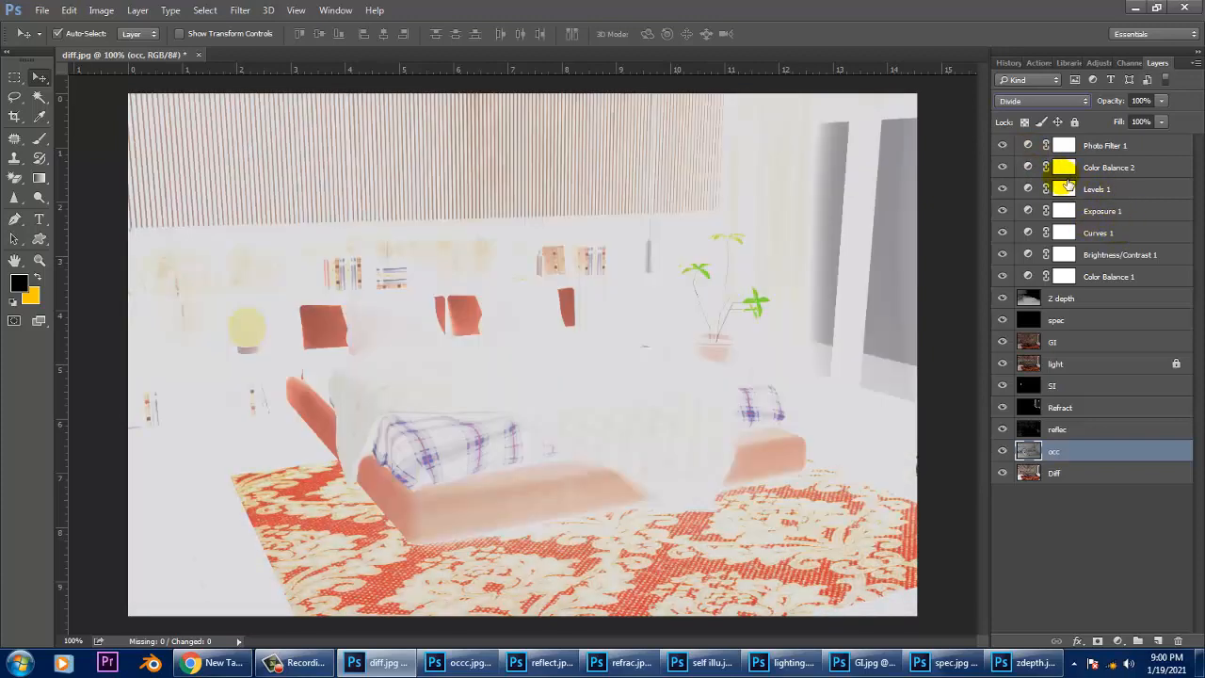
key(shift+plus)
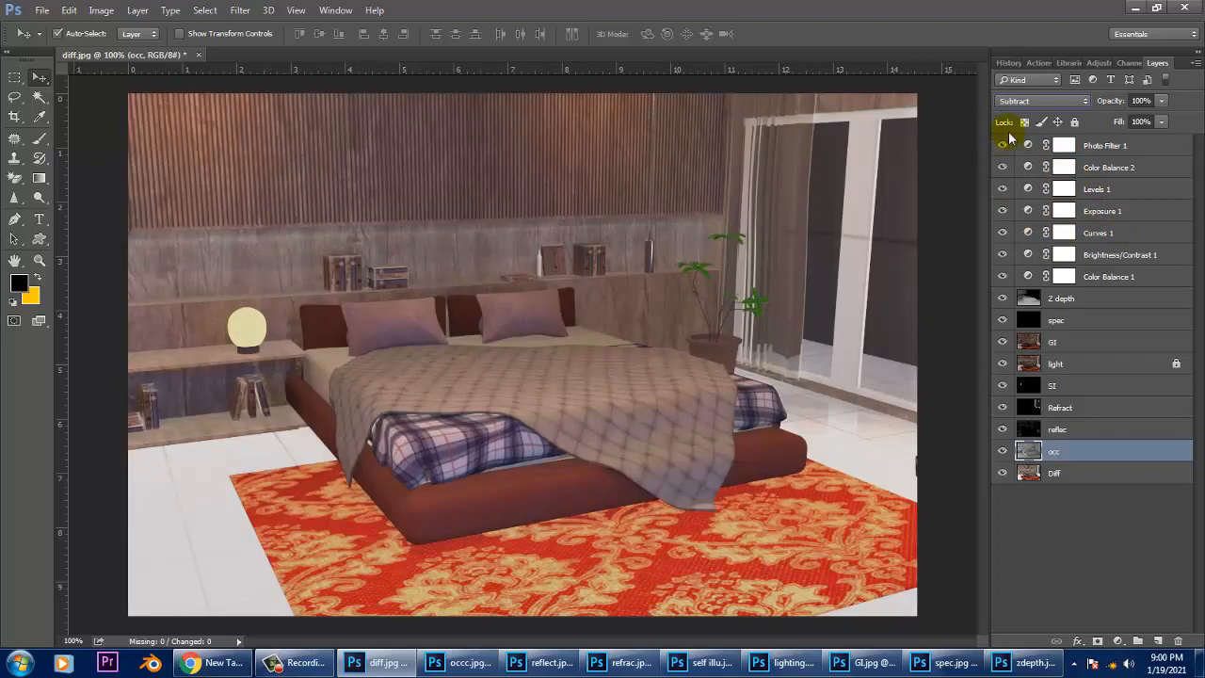
click(1032, 100)
click(1032, 115)
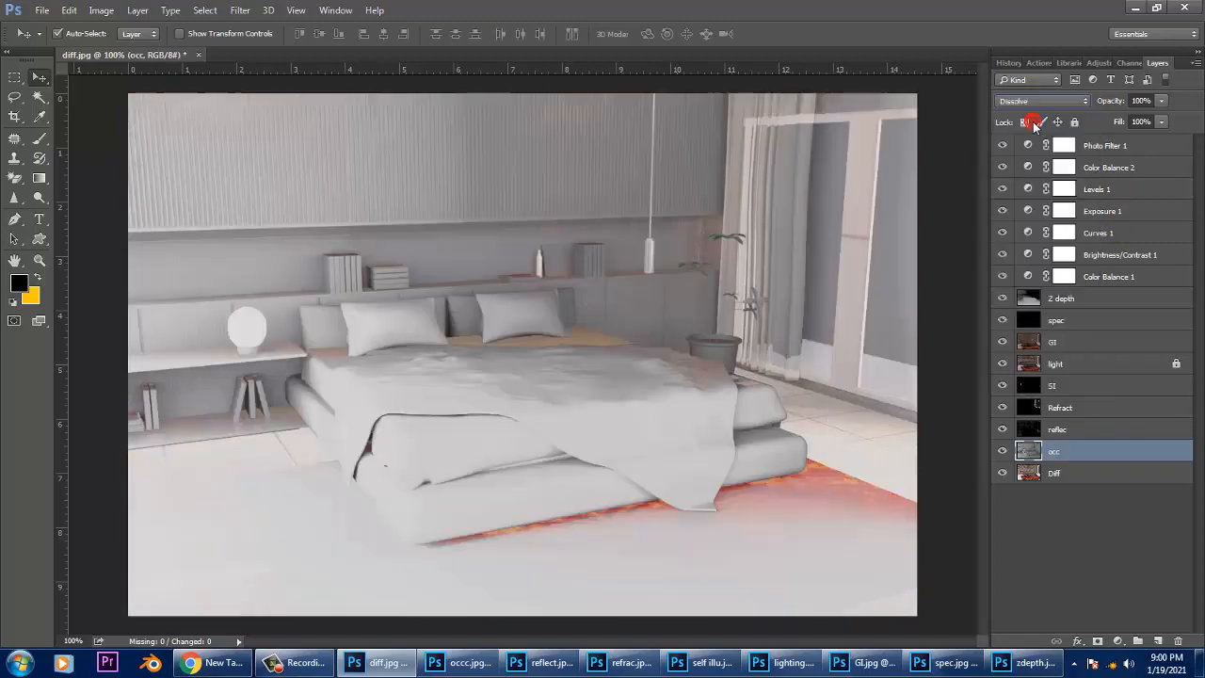
key(shift+plus)
key(shift+plus)
key(shift+plus)
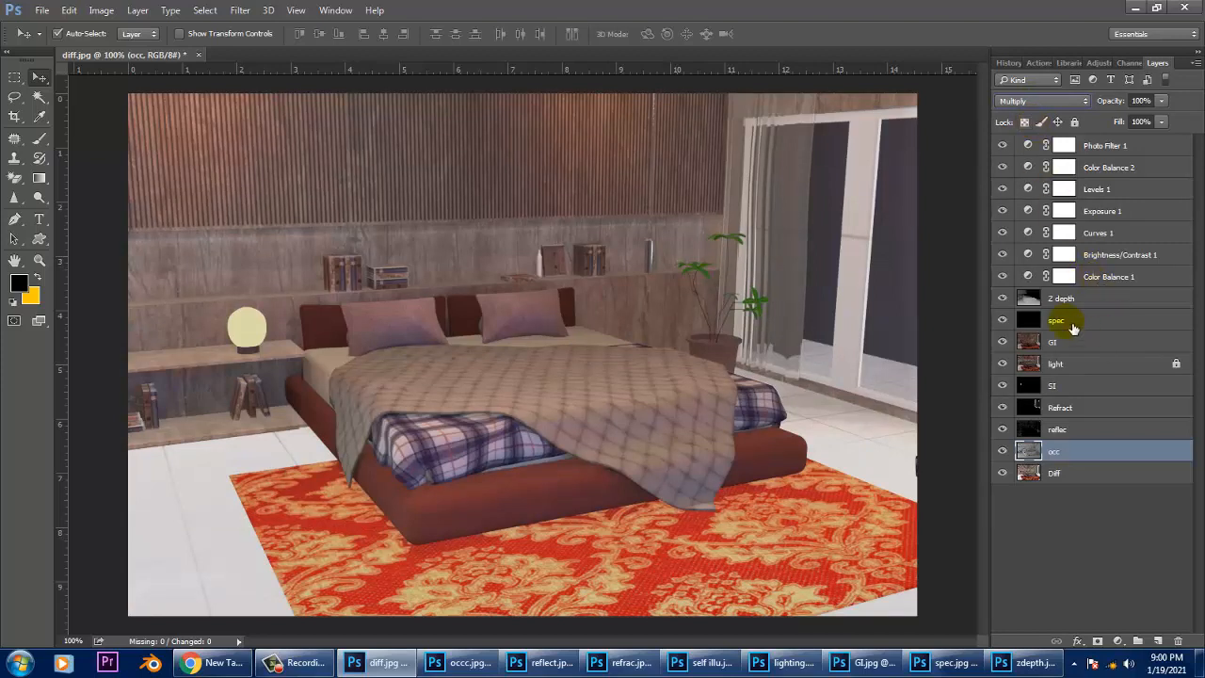
Compare the image with the Z depth layer hidden and shown.
click(1074, 298)
click(1004, 300)
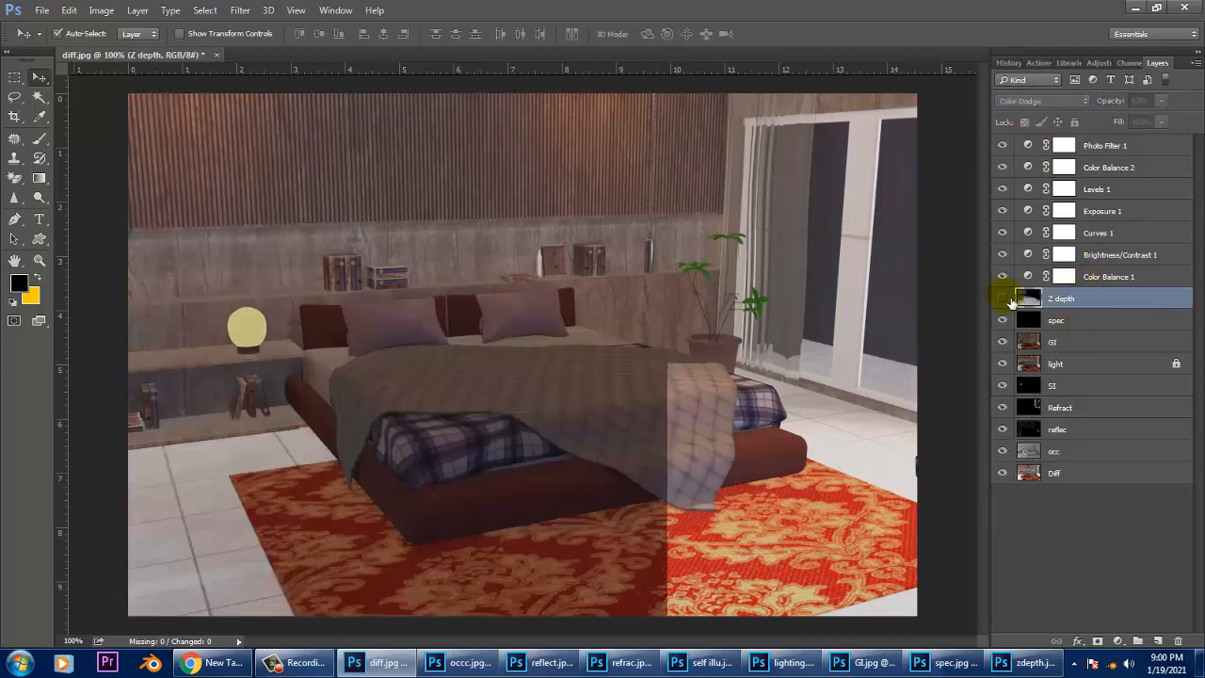
click(1003, 300)
click(1005, 299)
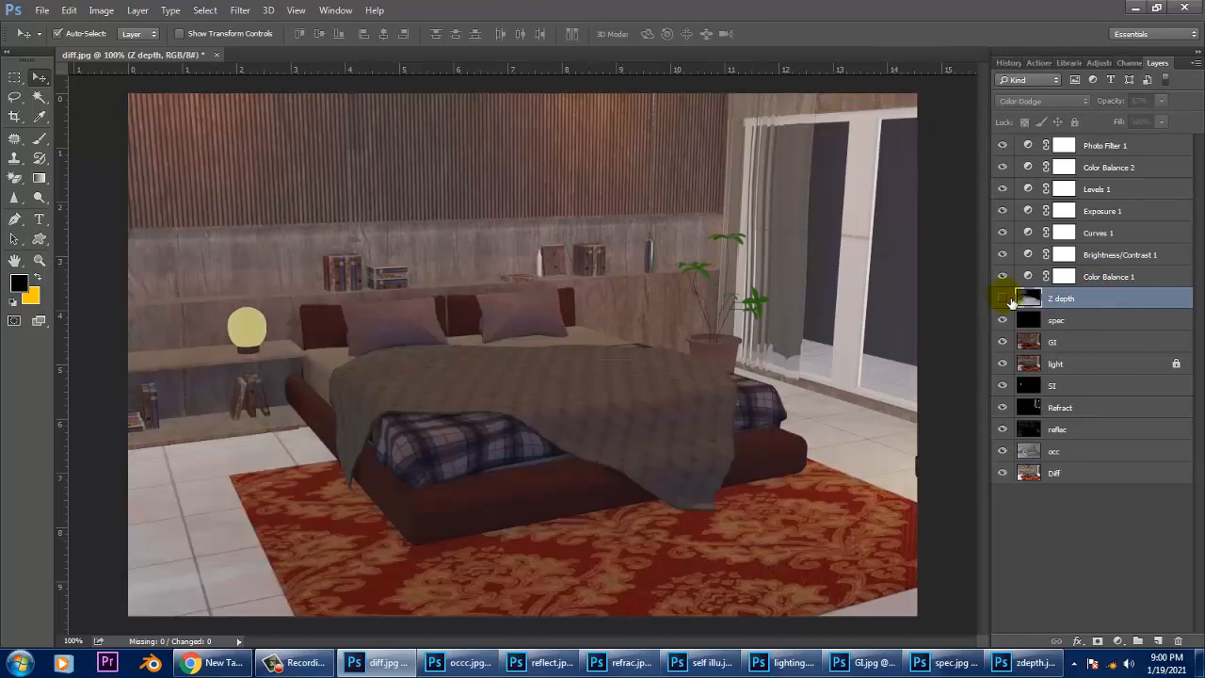
click(1005, 300)
click(1005, 300)
click(1003, 300)
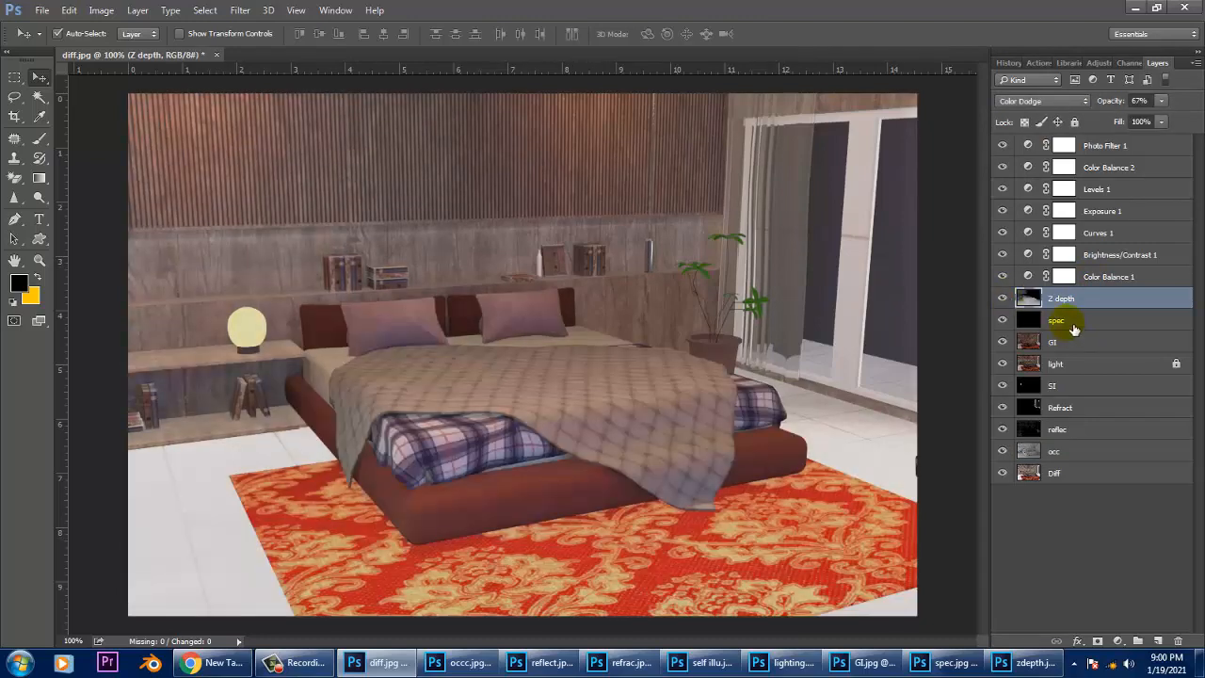
Compare the image with the GI layer and the light layer each hidden and shown.
click(1059, 343)
click(1003, 342)
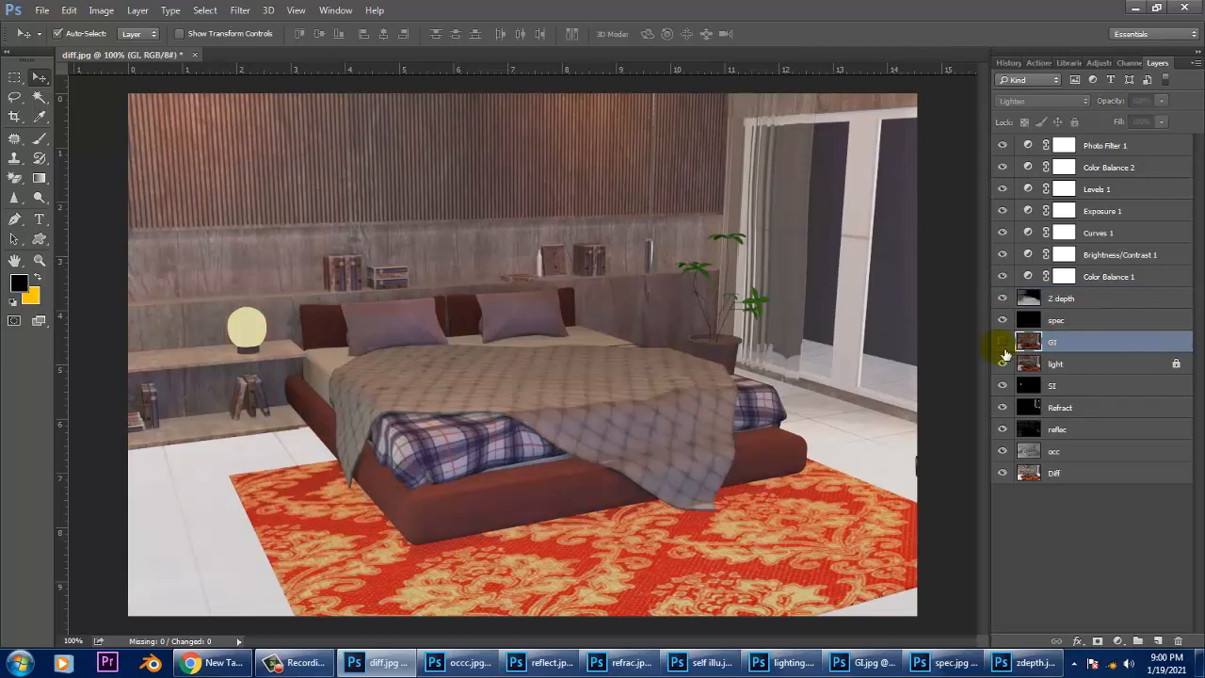
click(1002, 342)
click(1049, 363)
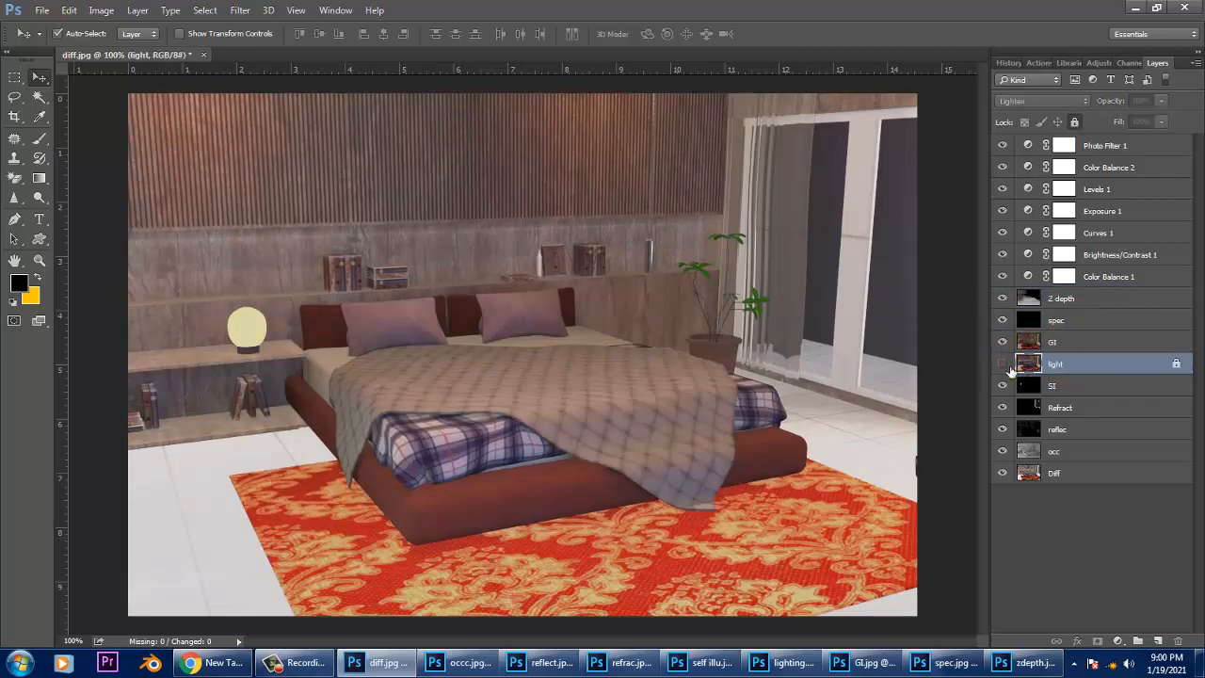
click(1002, 363)
click(1003, 364)
click(1003, 365)
Unlock the light layer and preview its blend modes from Dissolve through Soft Light.
click(1075, 123)
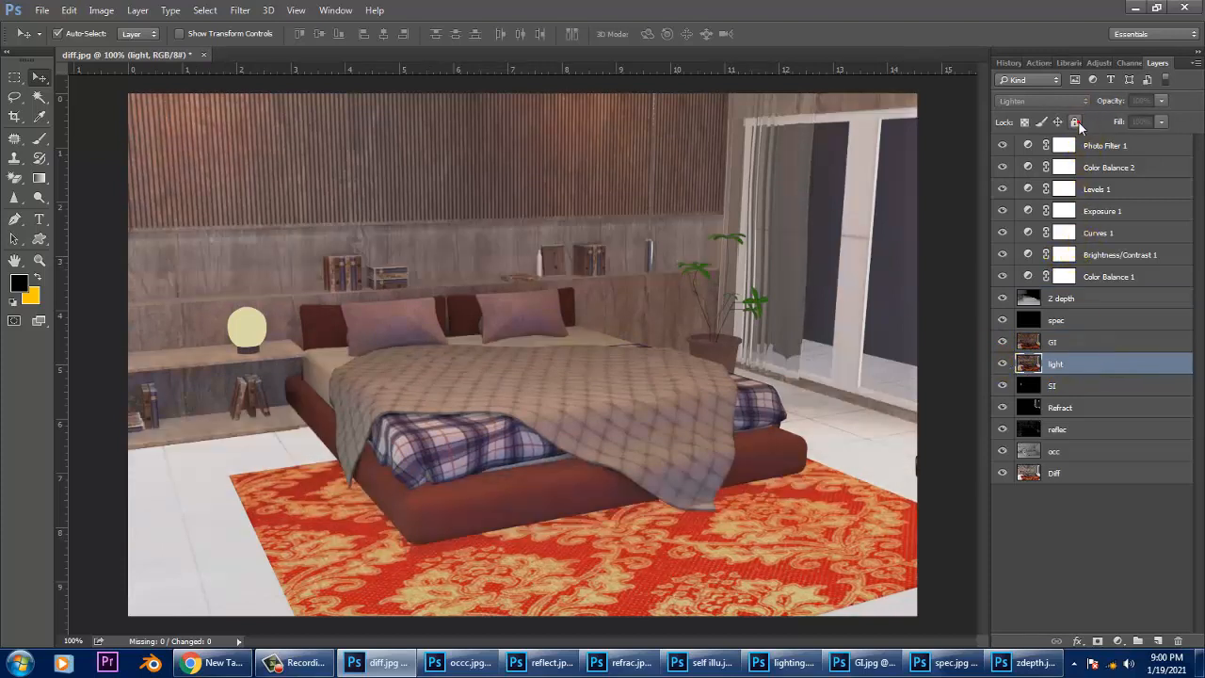
click(1042, 101)
click(1041, 119)
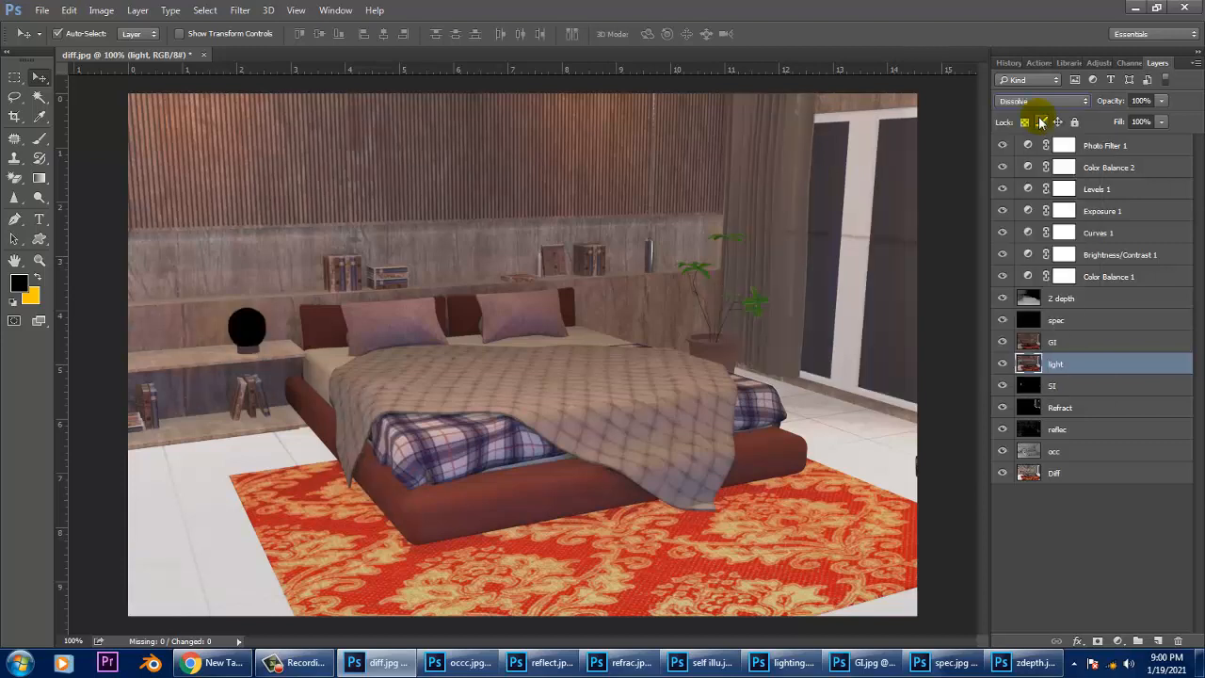
key(Down)
key(Down)
key(Down)
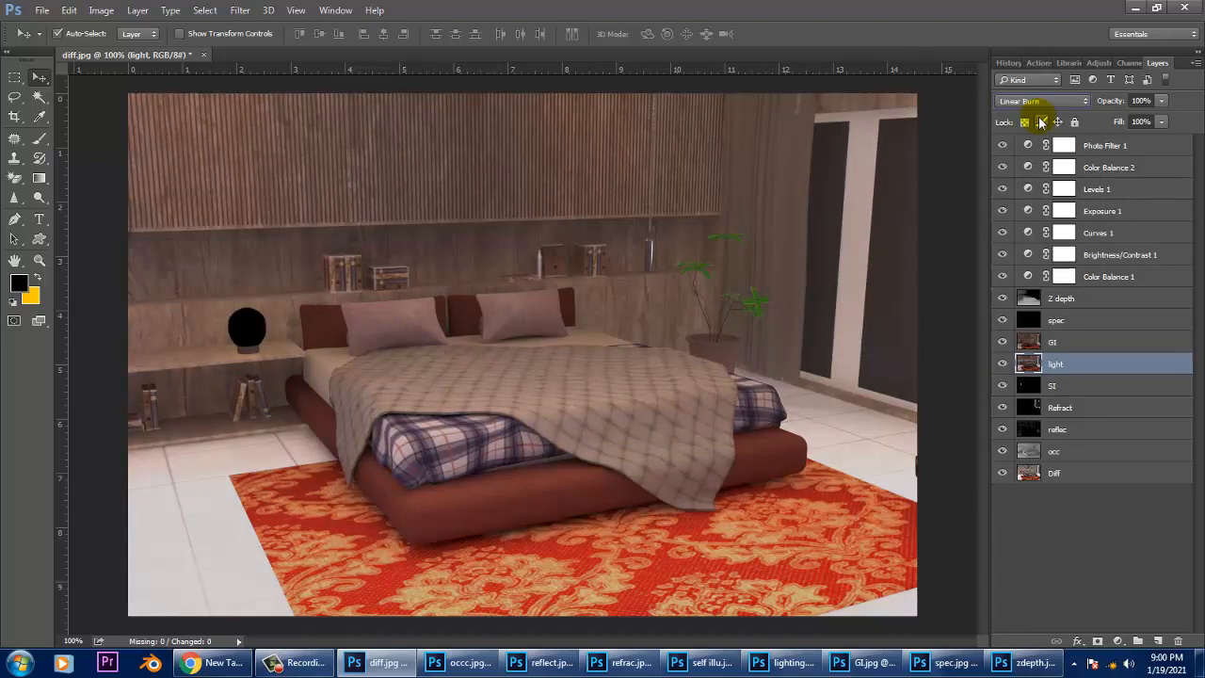
key(Down)
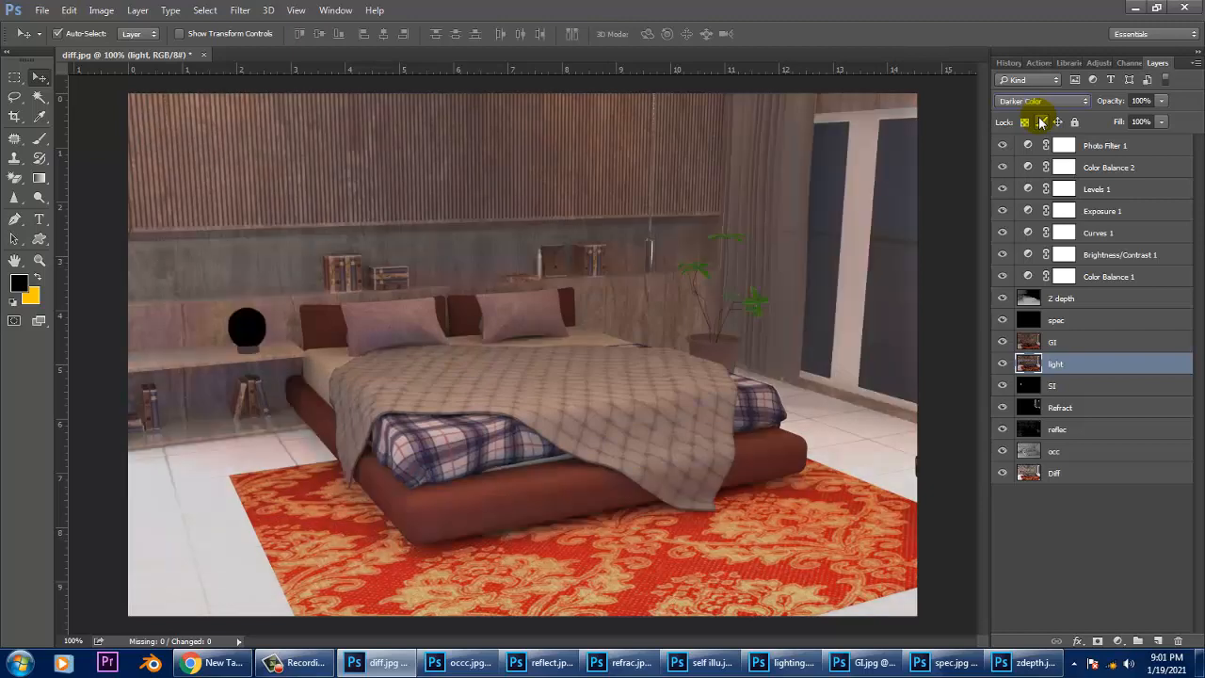
key(Down)
key(Down)
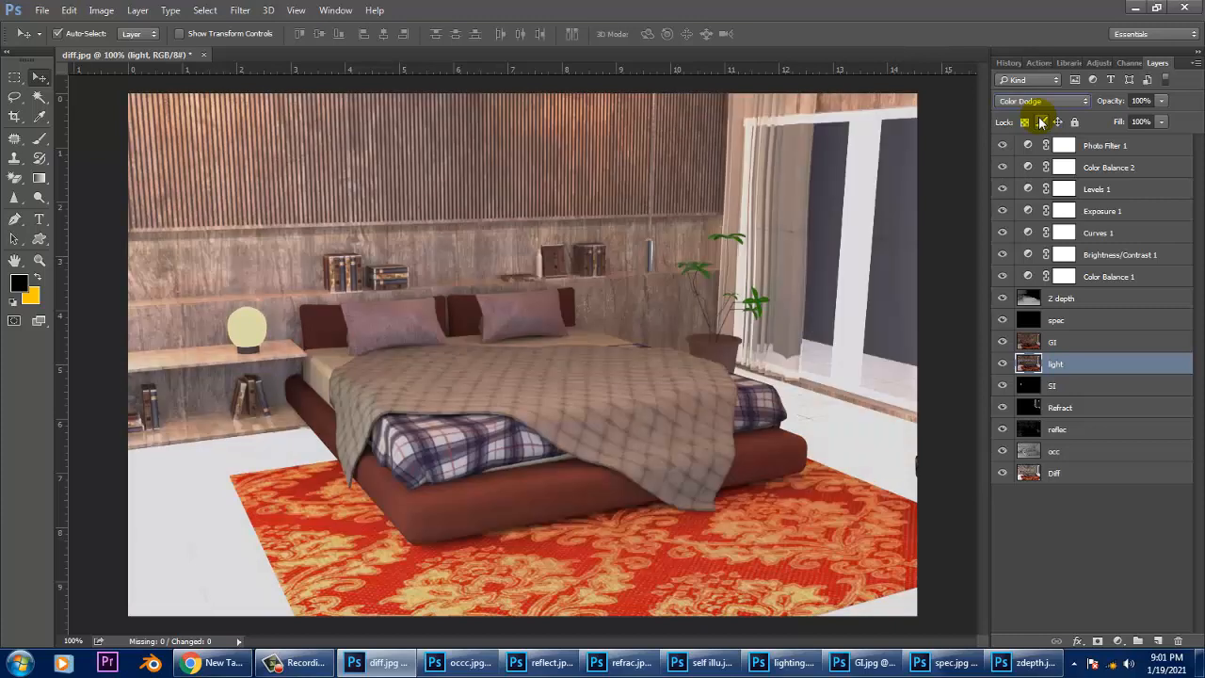
key(Down)
key(Down)
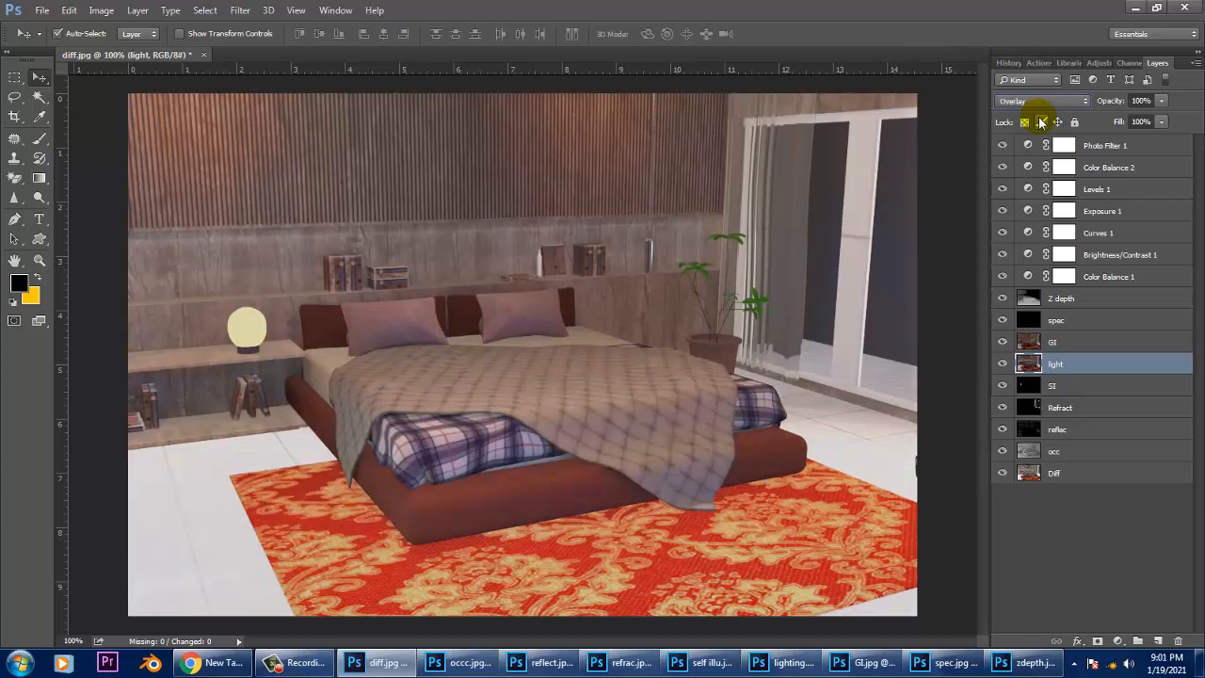
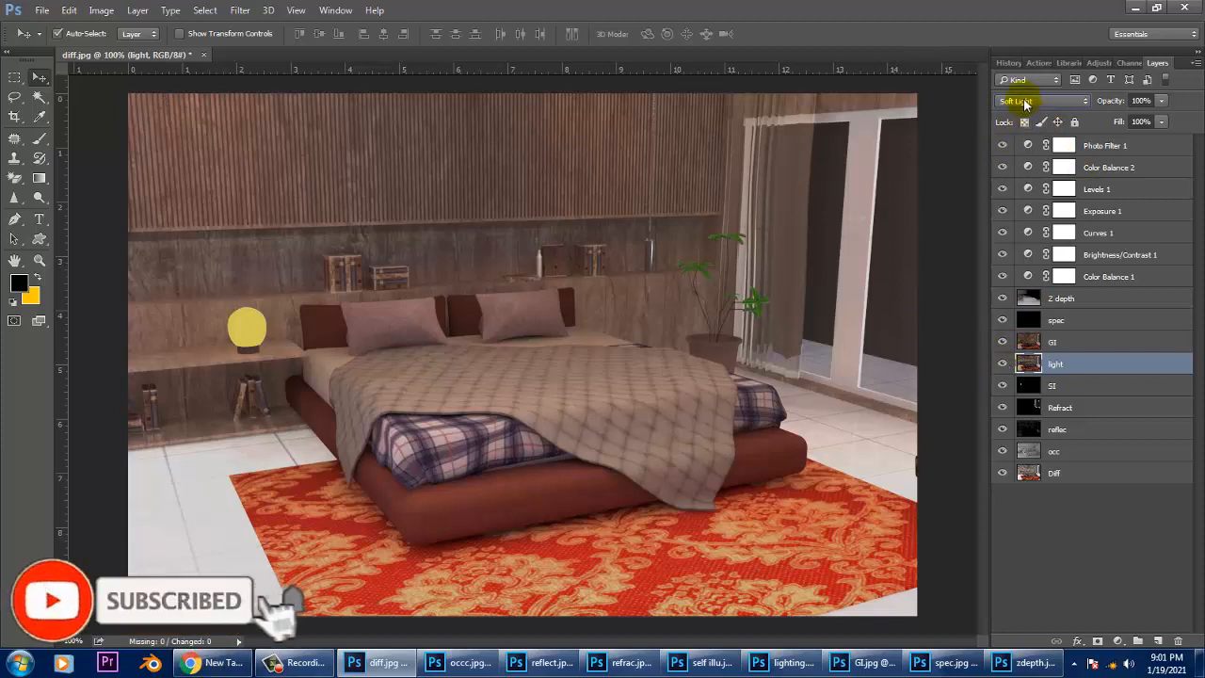
scroll(1025, 104, down, 1)
scroll(1024, 104, up, 1)
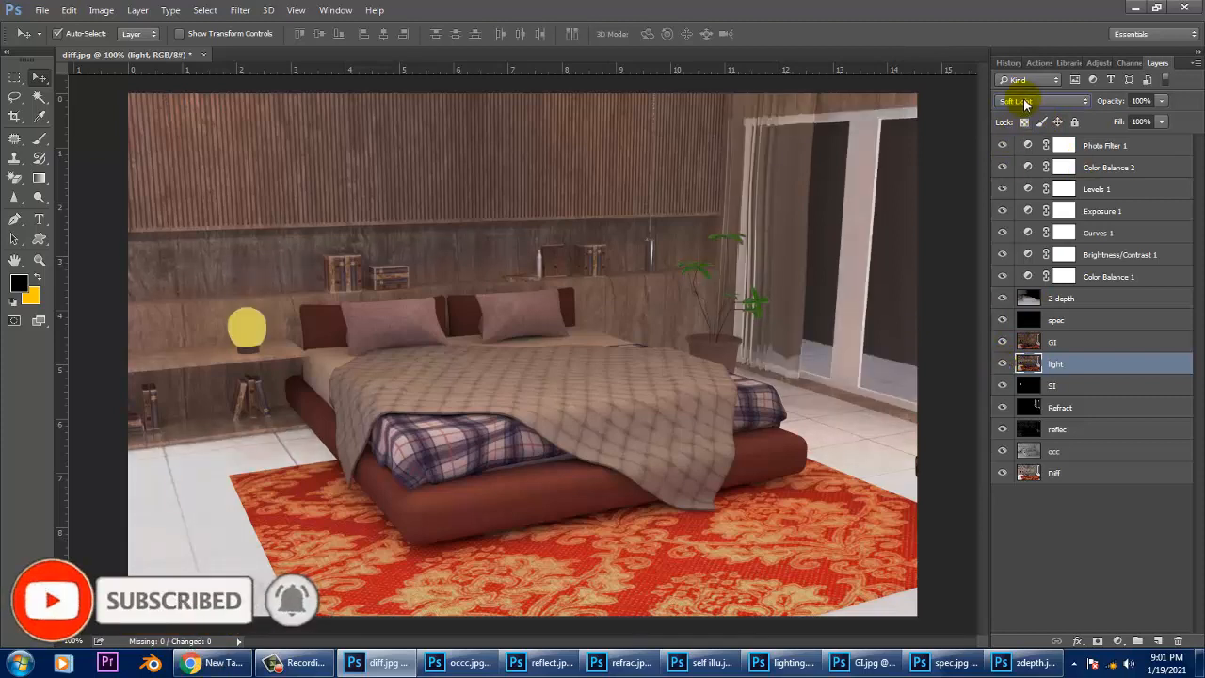
Try Multiply on the light layer, and set its blend mode to Lighten.
click(1025, 105)
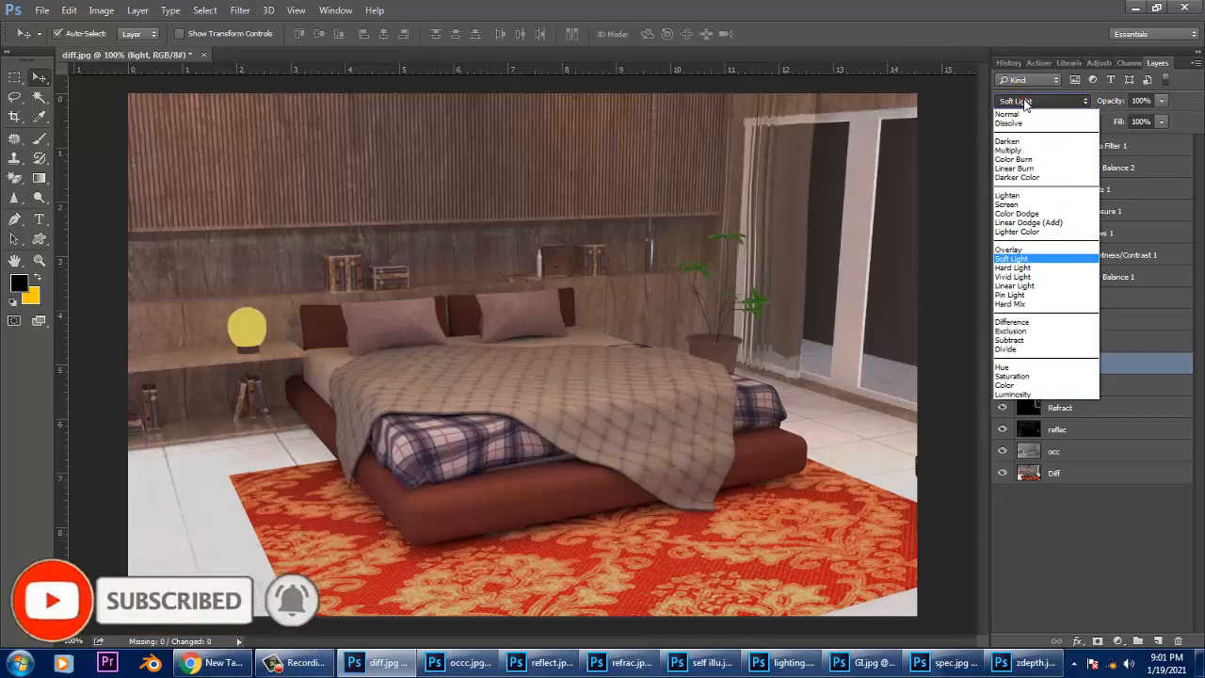
click(1039, 152)
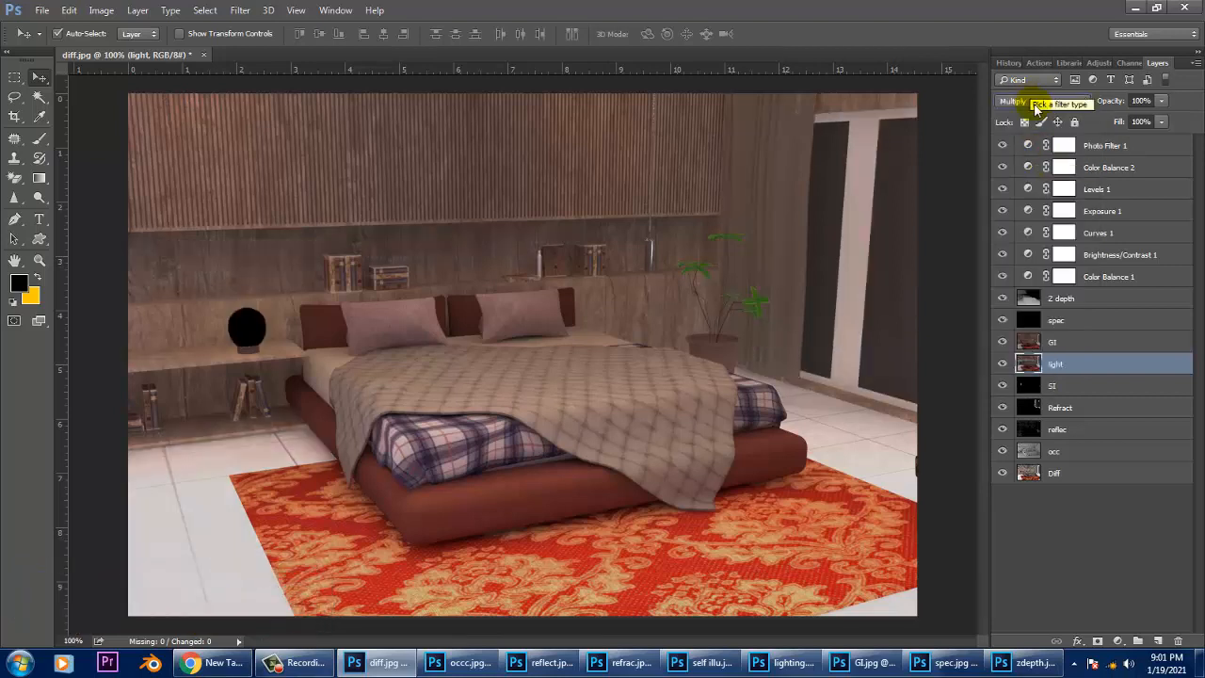
click(1035, 106)
click(1026, 194)
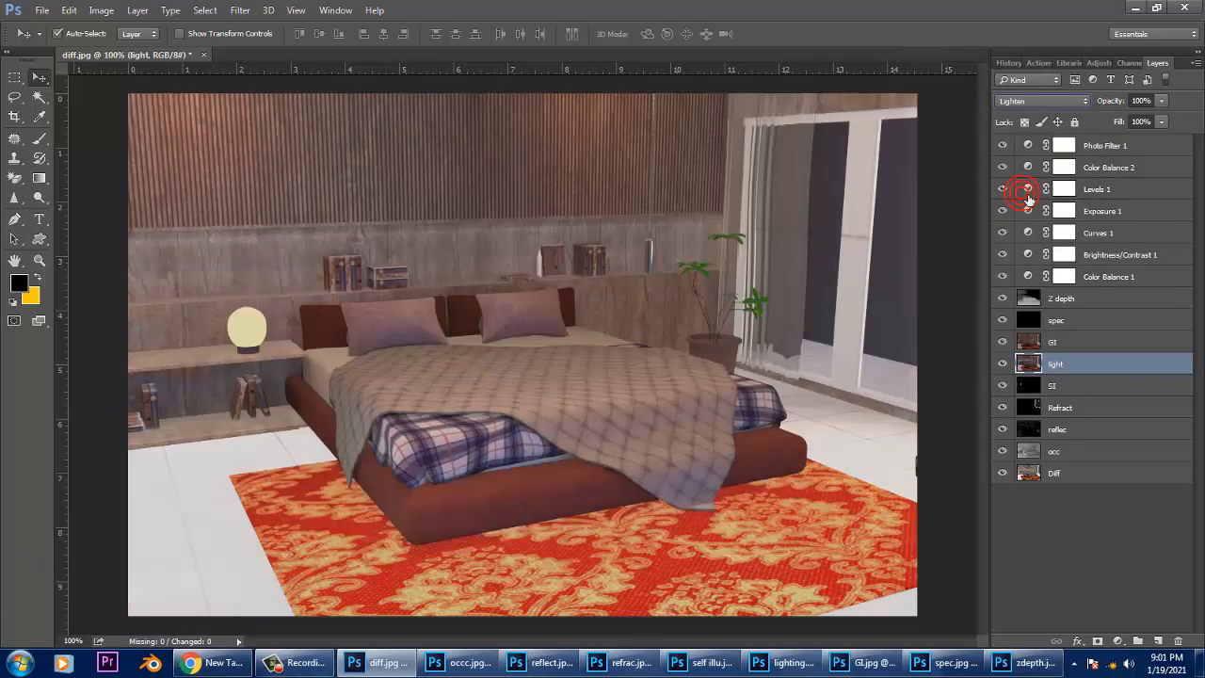
Compare the light layer's Soft Light and Lighten blend modes by alternating between them, finishing on Soft Light.
click(1036, 101)
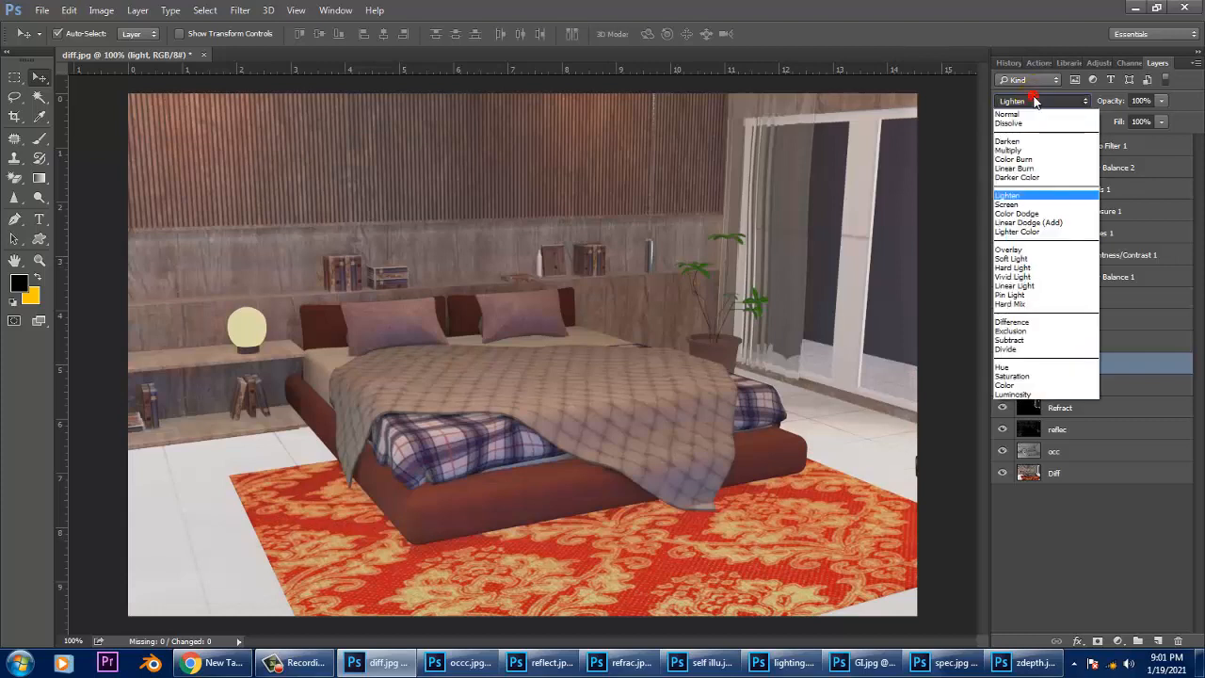
click(1032, 260)
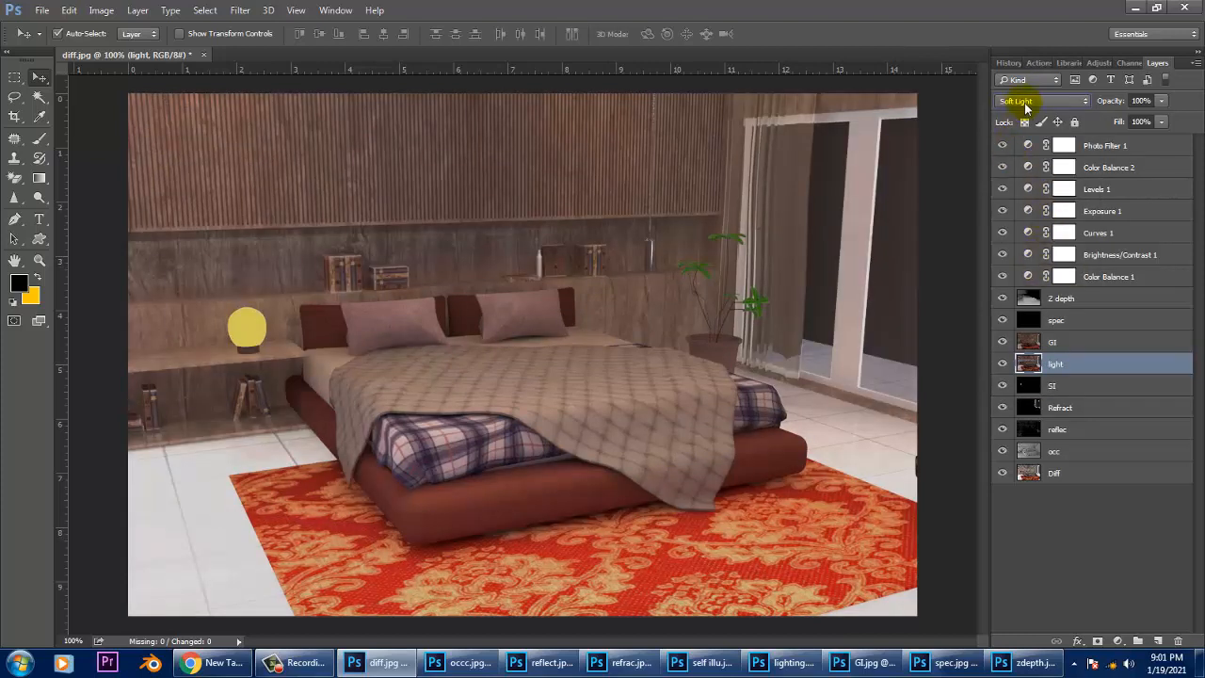
click(1027, 102)
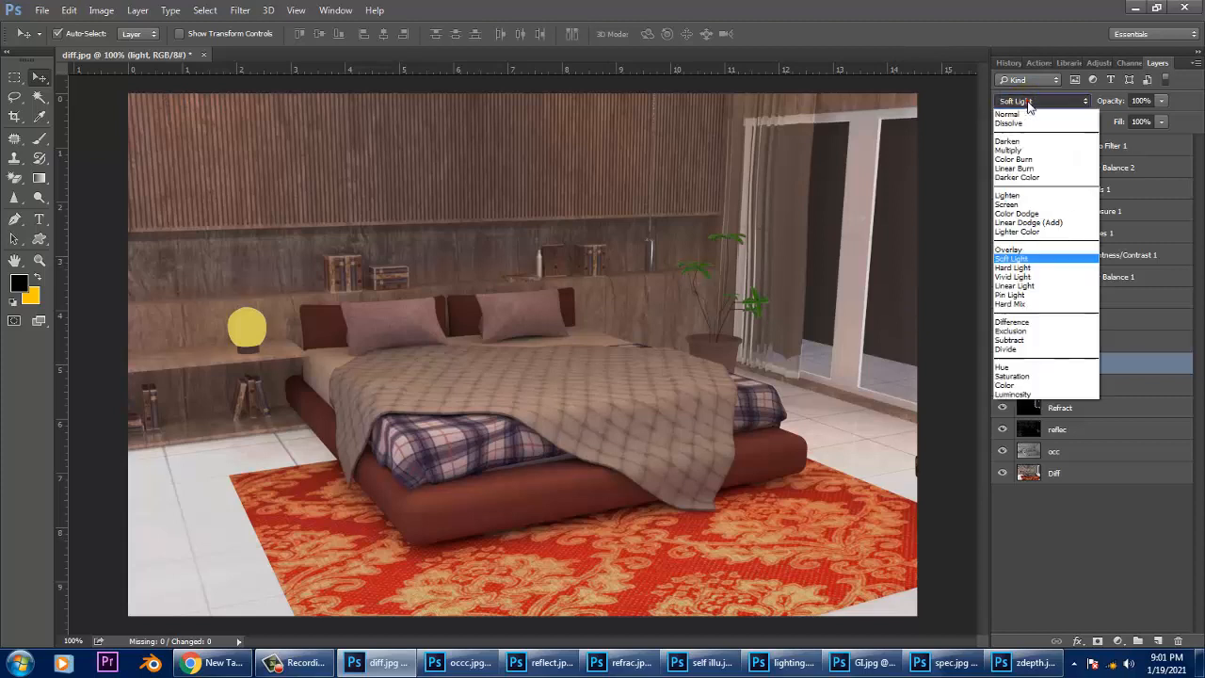
click(1009, 194)
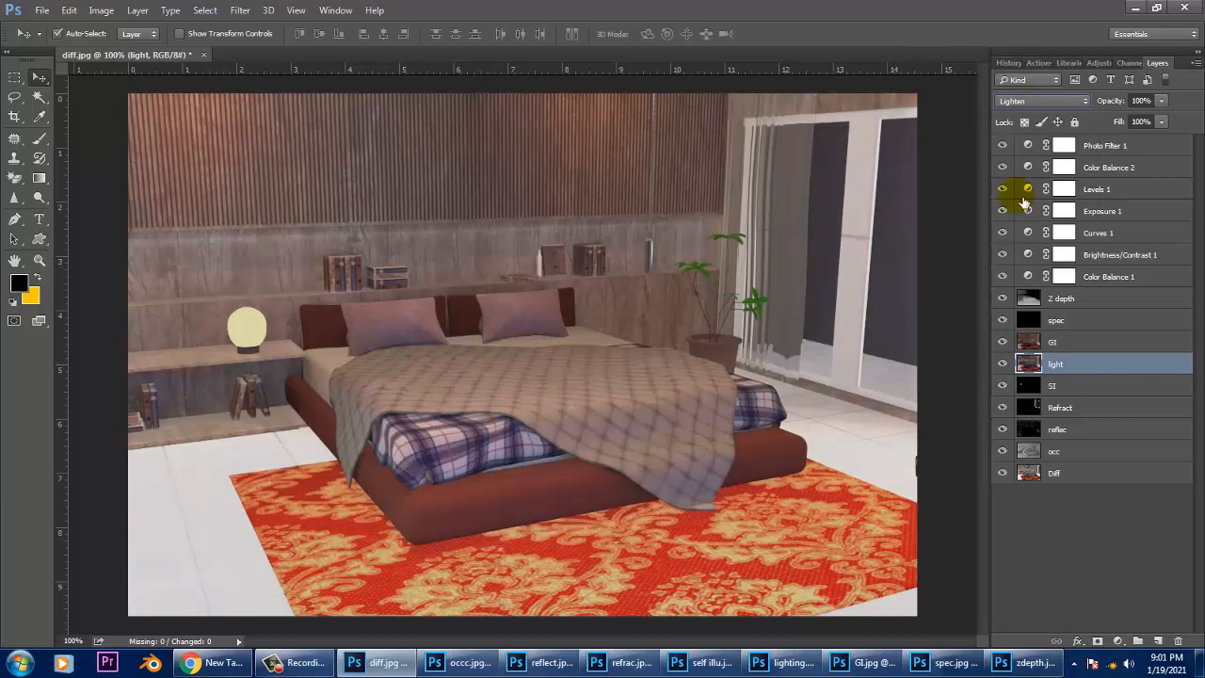
click(1031, 101)
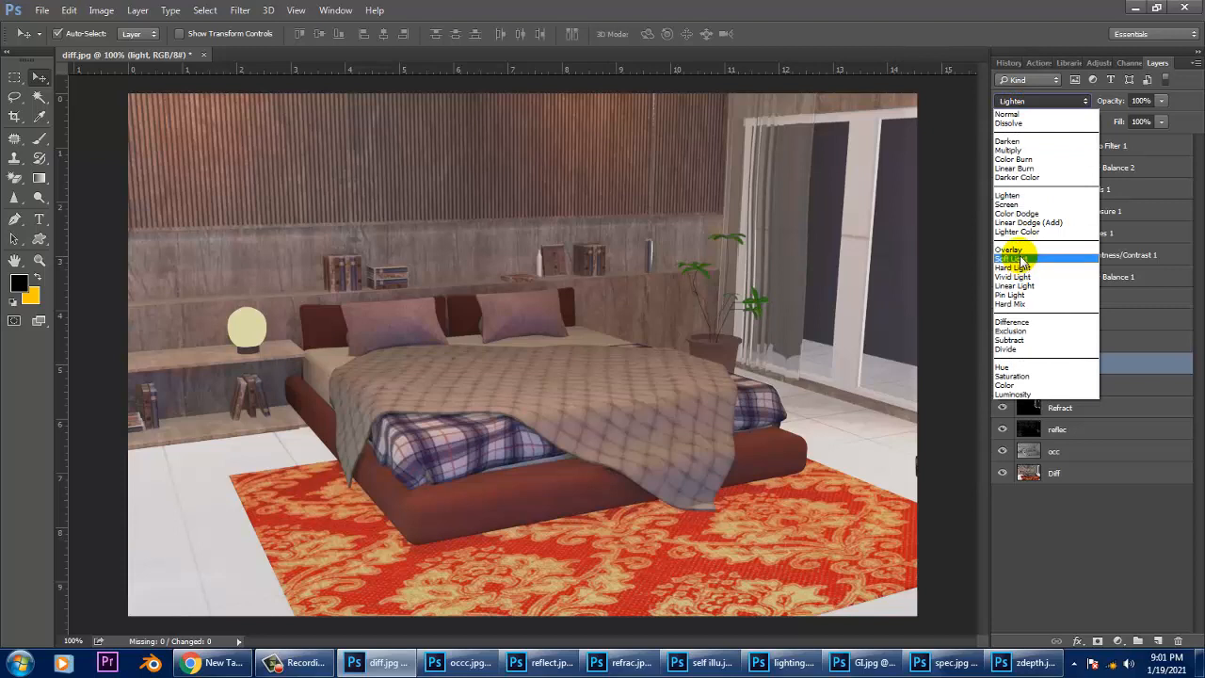
click(1021, 259)
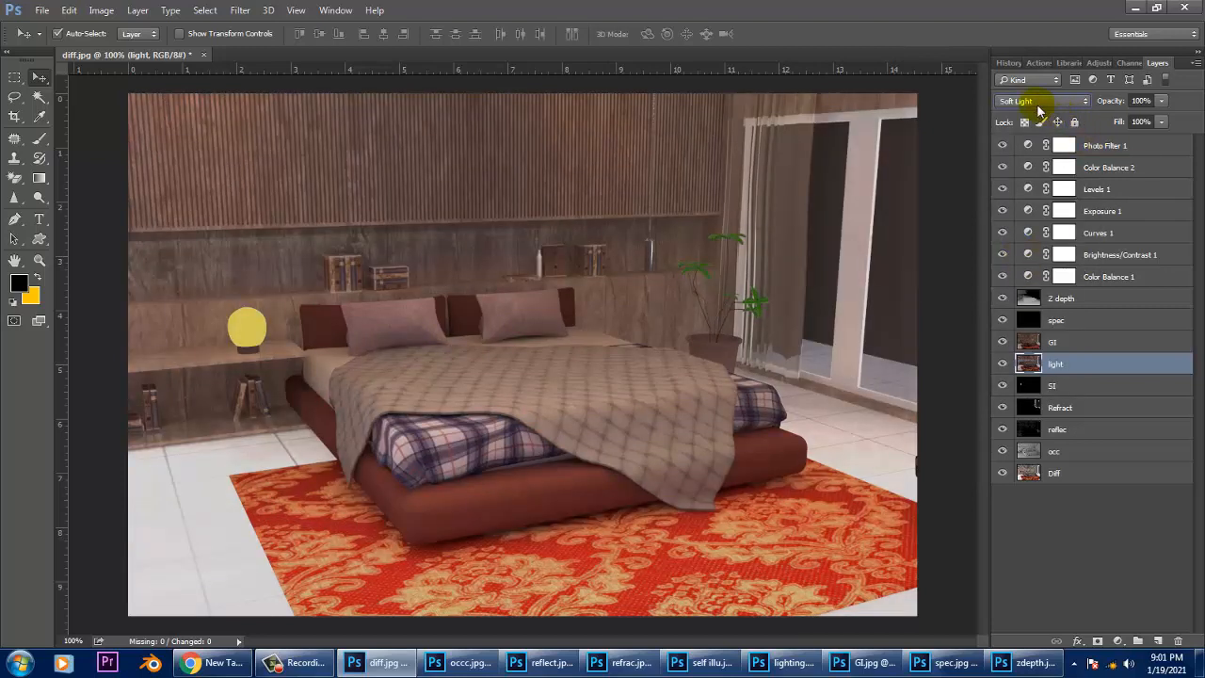
click(1039, 107)
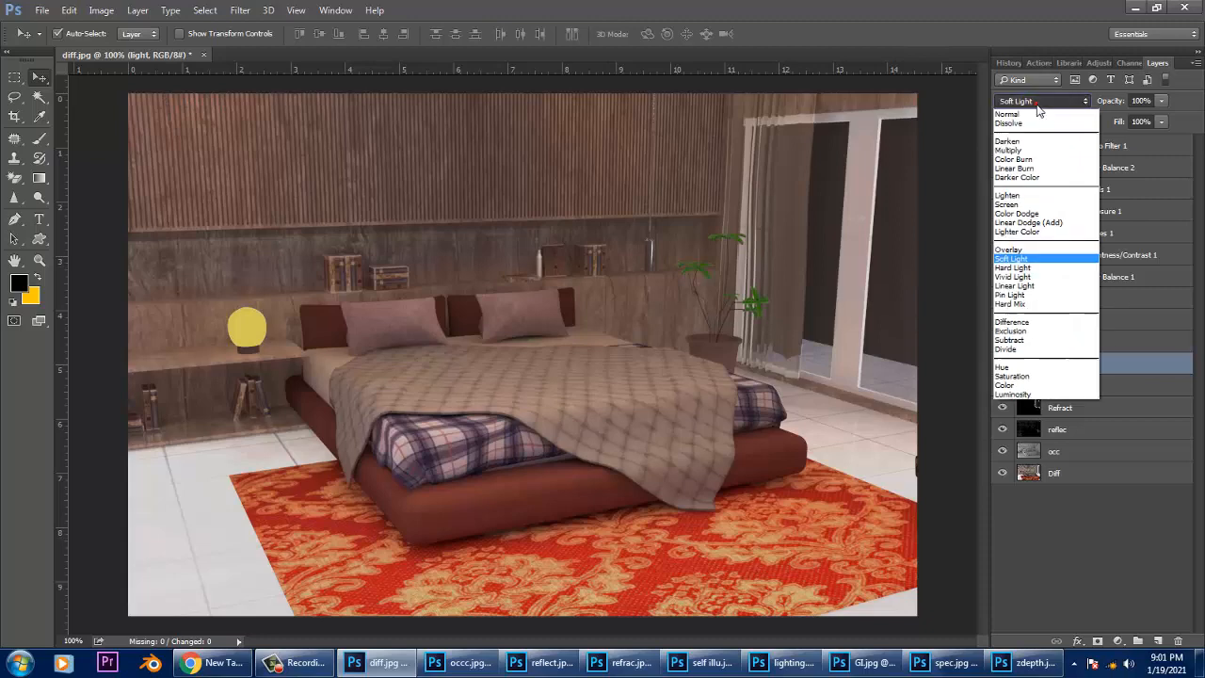
click(1029, 196)
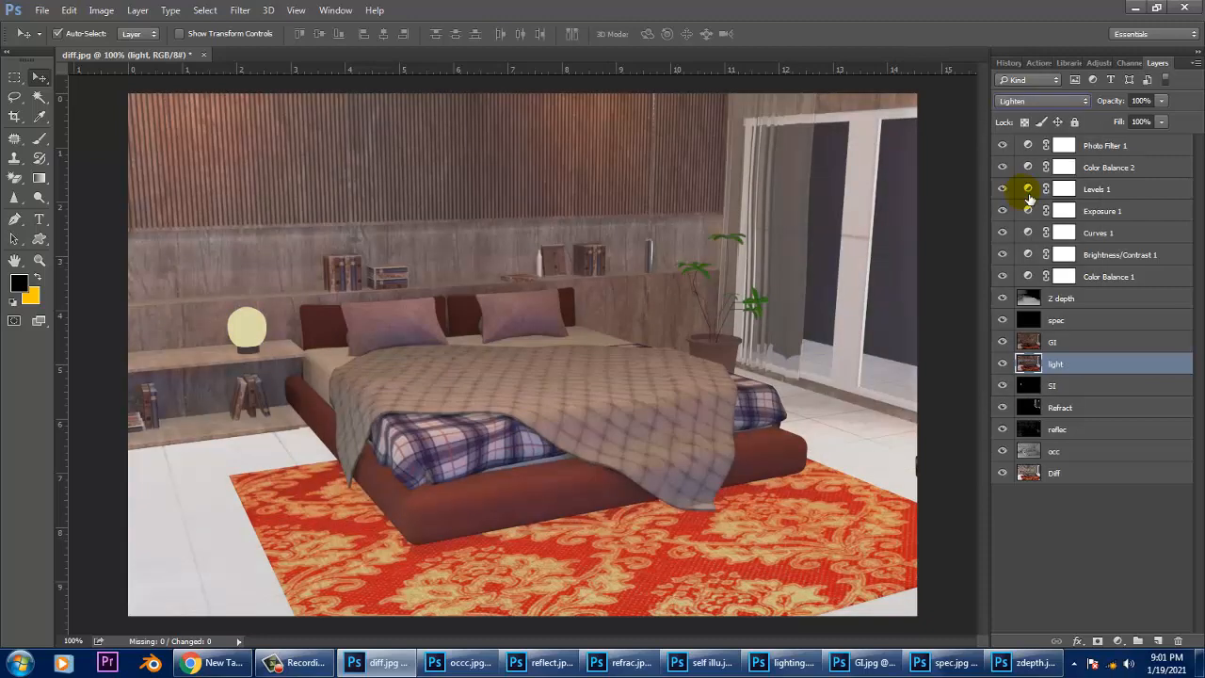
click(1040, 102)
click(1031, 258)
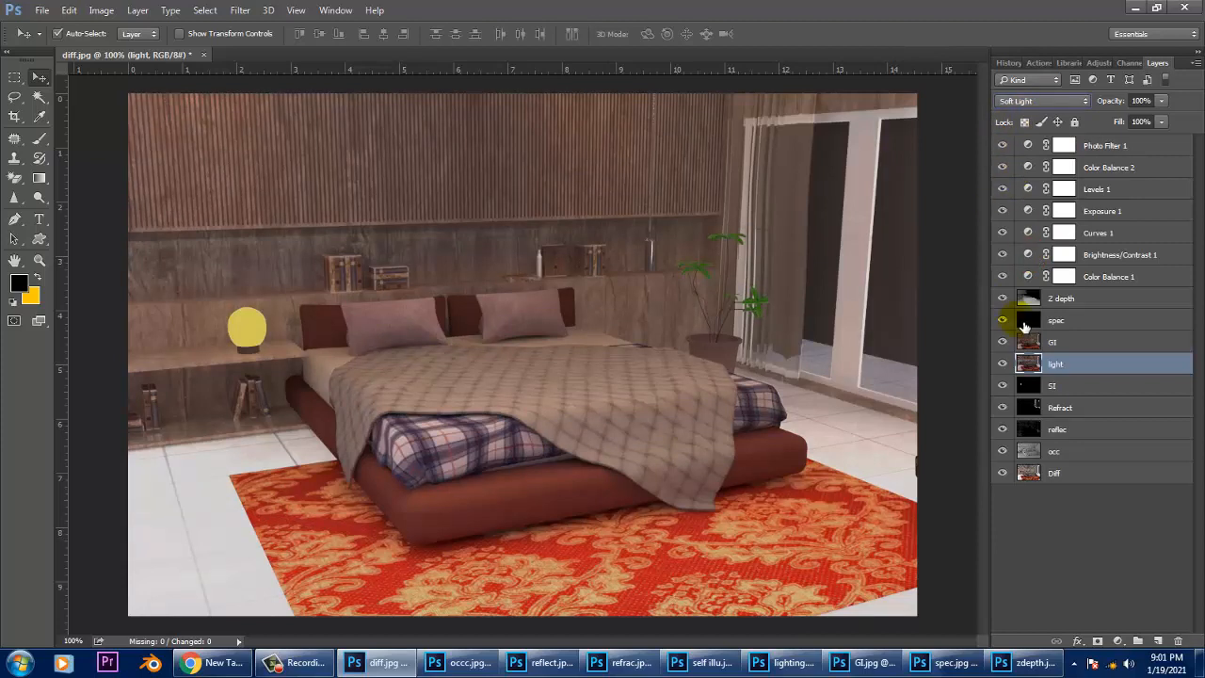
Compare the image with the light layer hidden and shown in Soft Light mode.
click(1002, 364)
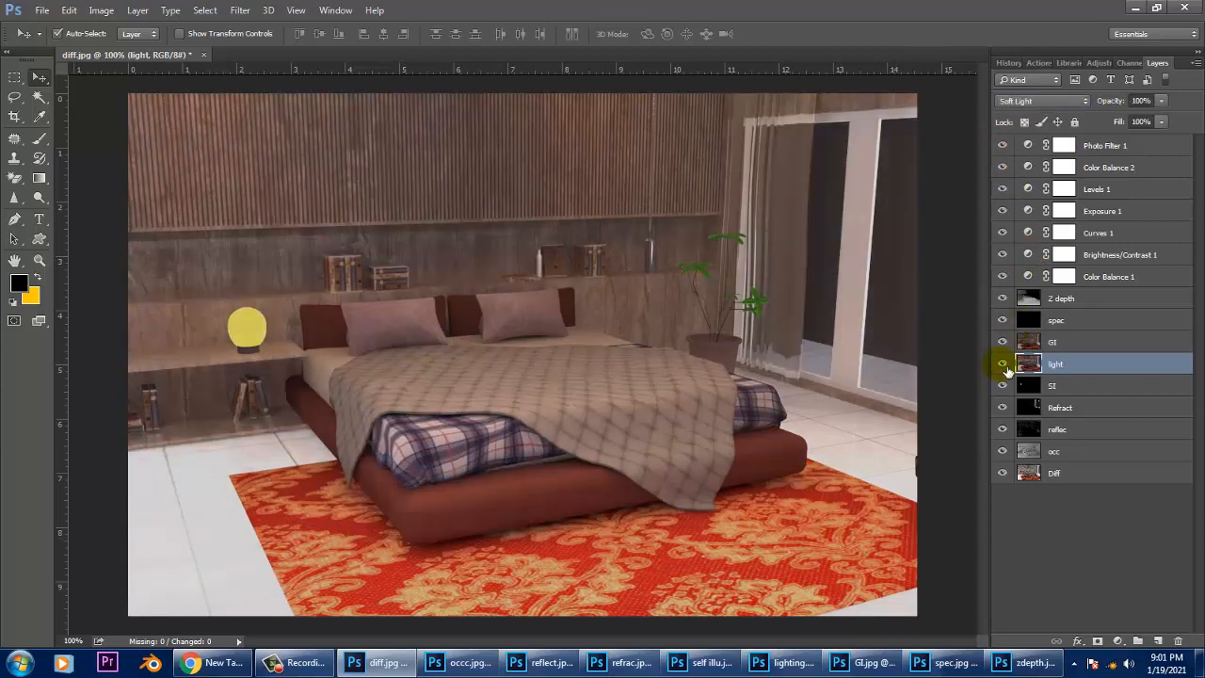
click(1004, 365)
click(1003, 365)
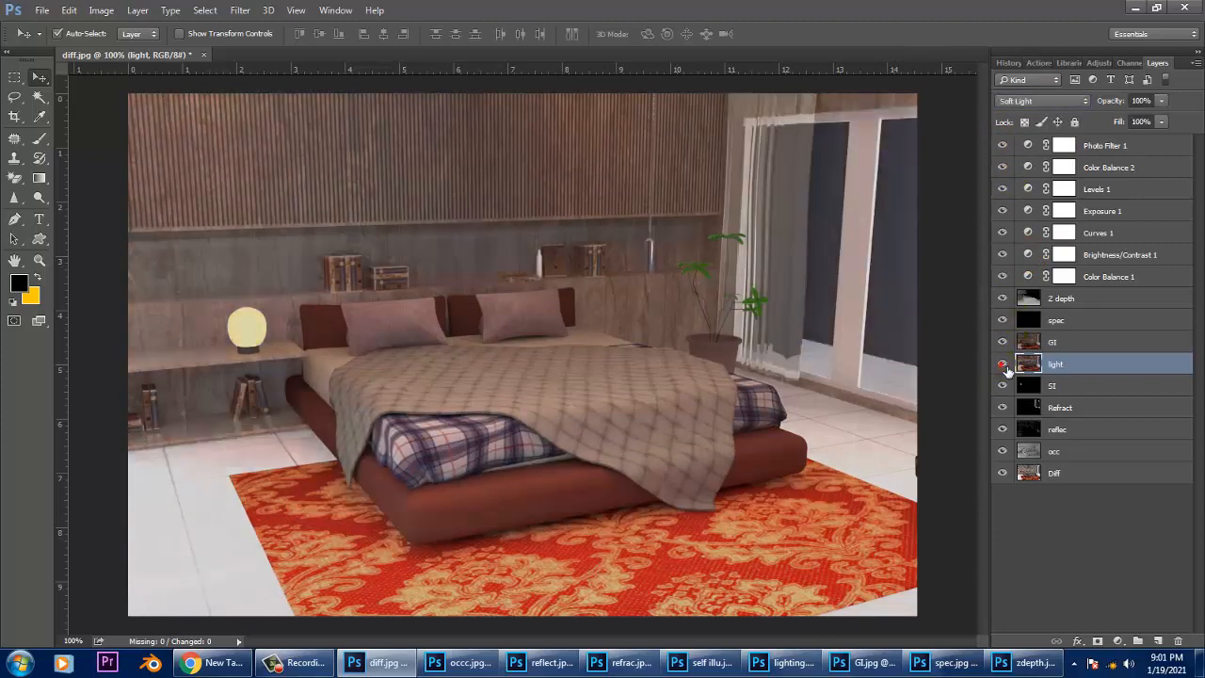
Set the light layer's blend mode to Lighten and test its opacity, leaving it at 100%.
click(1021, 102)
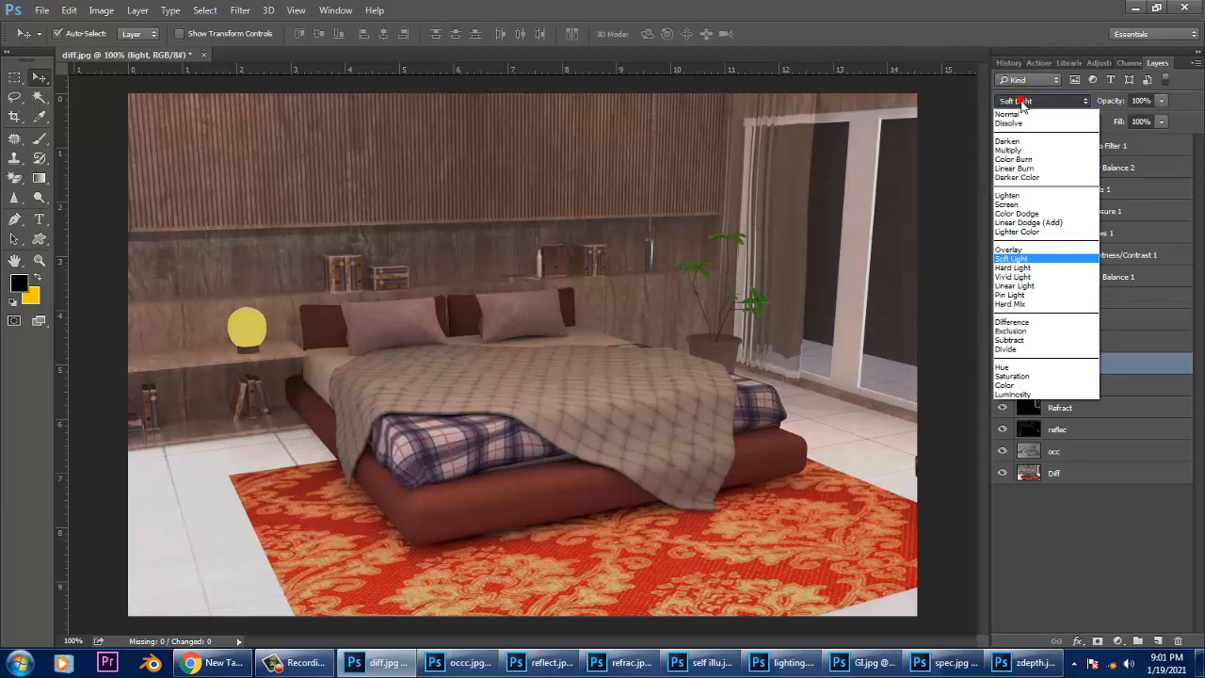
click(1040, 201)
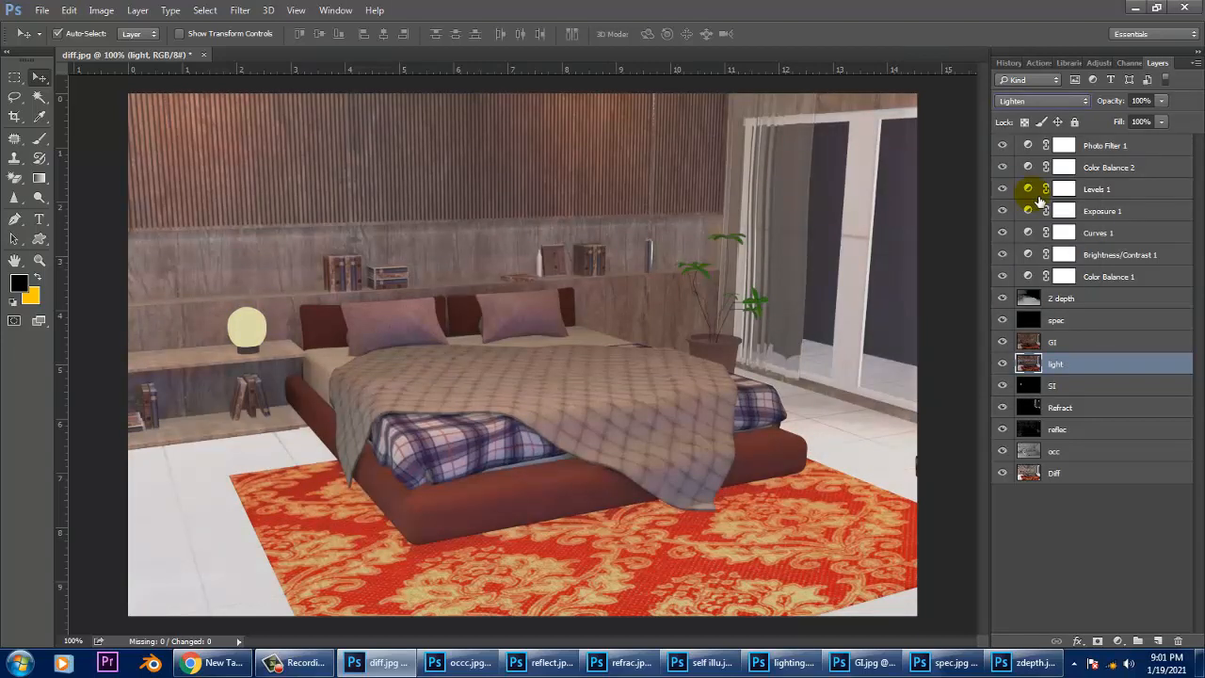
click(1160, 101)
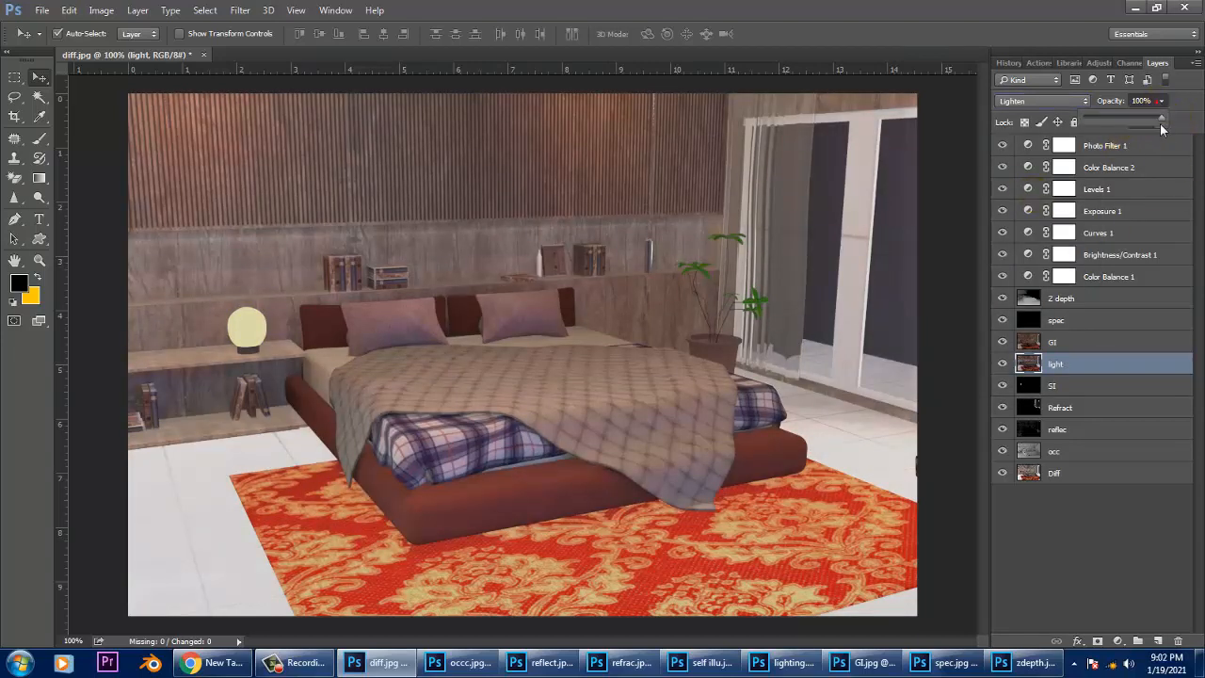
drag(1146, 125, 1194, 129)
Try Soft Light on the light layer once more, and return its blend mode to Lighten.
click(1040, 101)
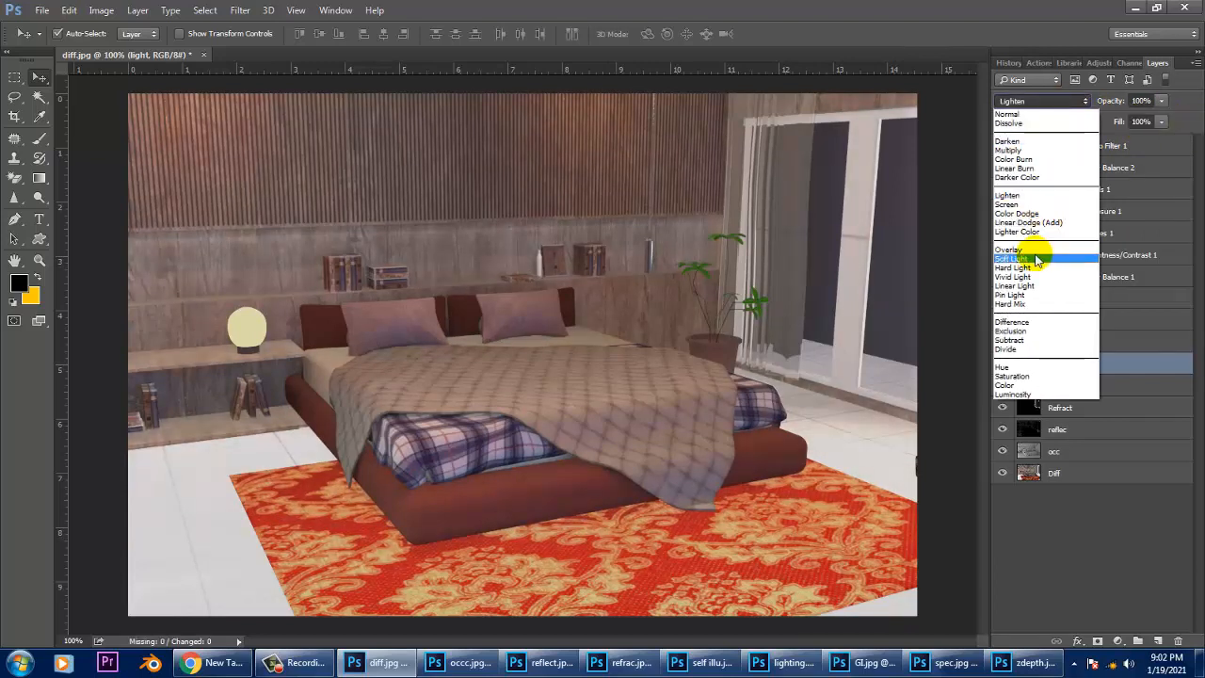
click(1037, 259)
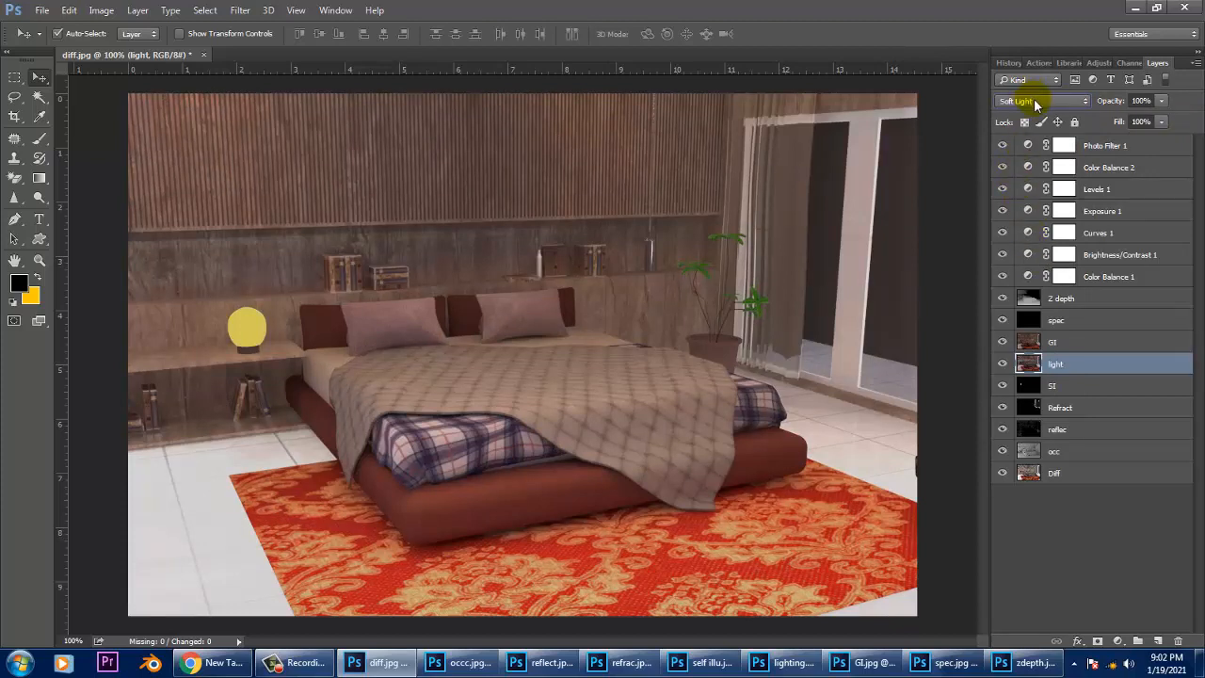
click(1035, 105)
click(1042, 200)
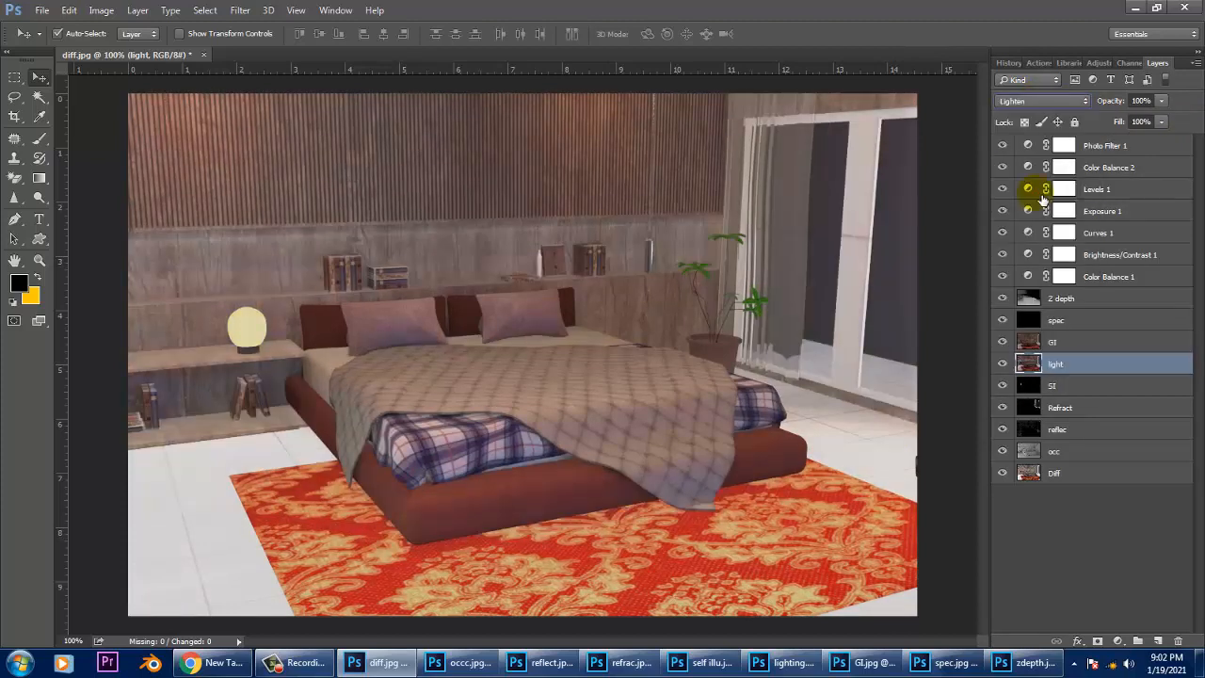
click(1038, 103)
click(1039, 103)
Add a Brightness/Contrast adjustment layer above Photo Filter 1, with contrast 20 and brightness 24.
click(1134, 151)
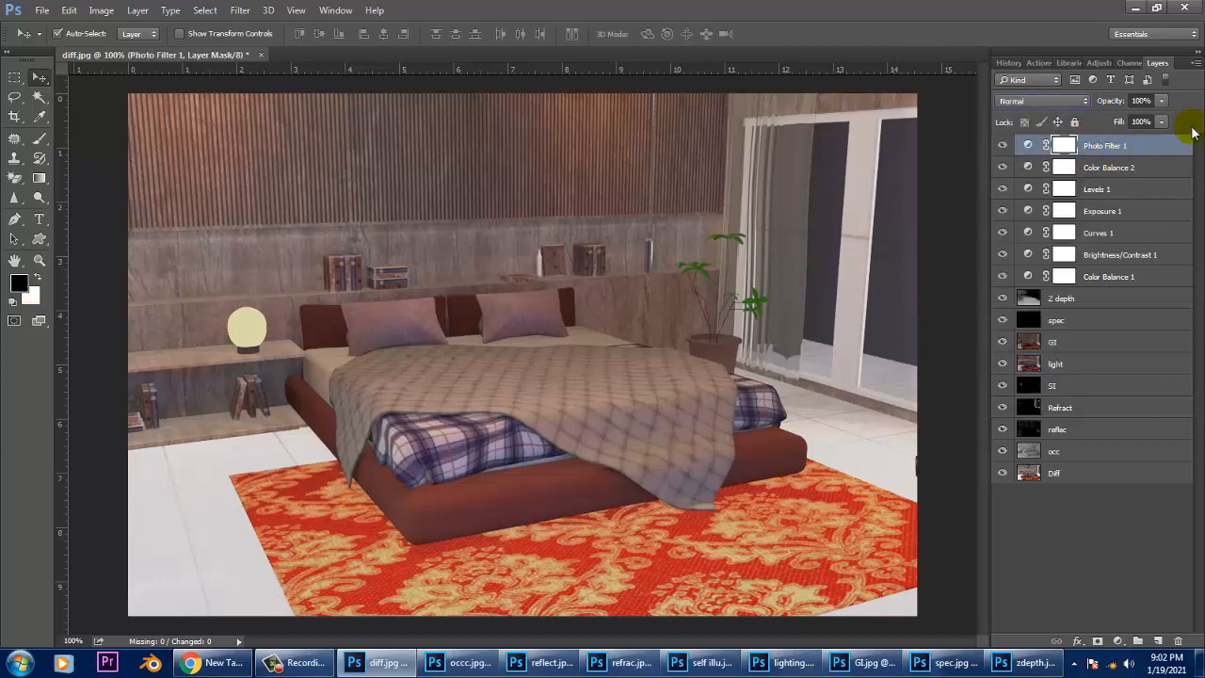
click(1117, 641)
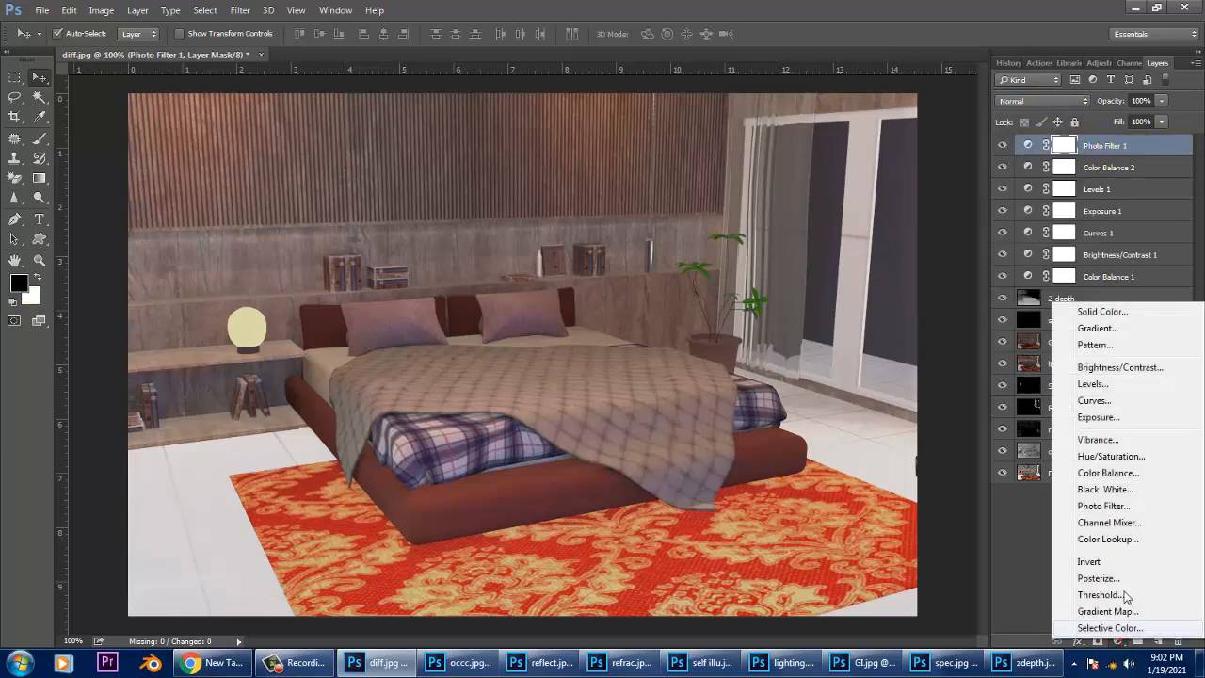
click(1118, 368)
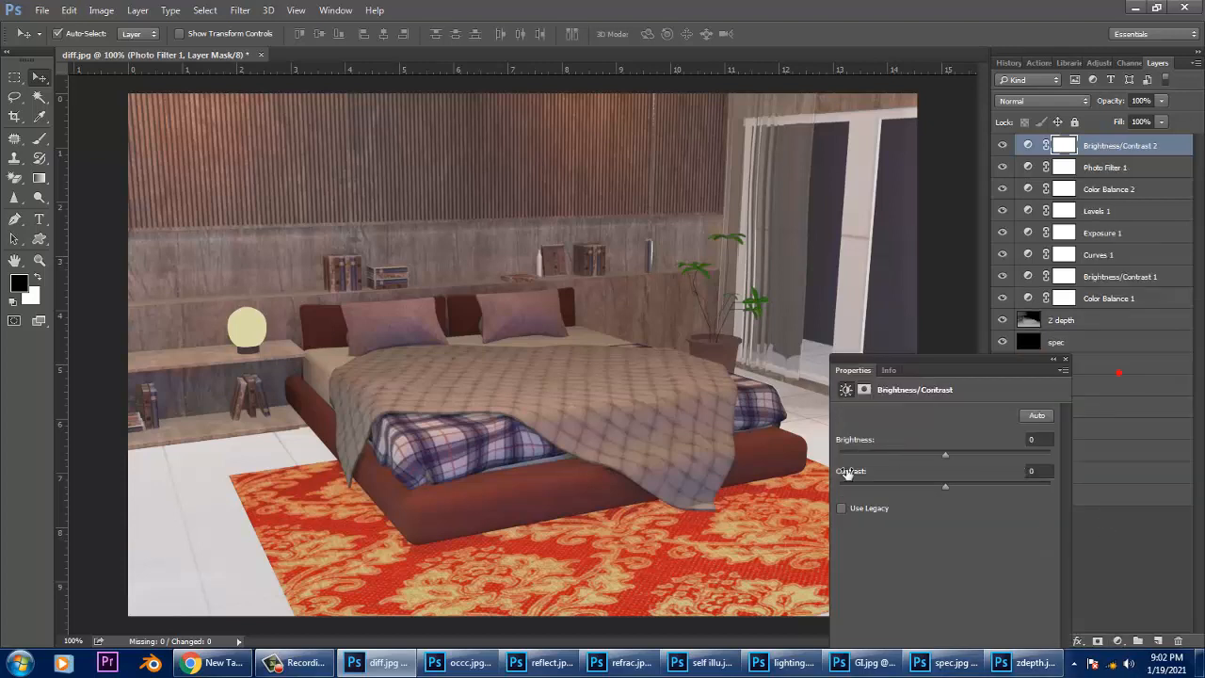
mouse_move(945, 486)
mouse_down()
mouse_move(986, 485)
mouse_move(949, 483)
mouse_move(964, 488)
mouse_up()
click(942, 445)
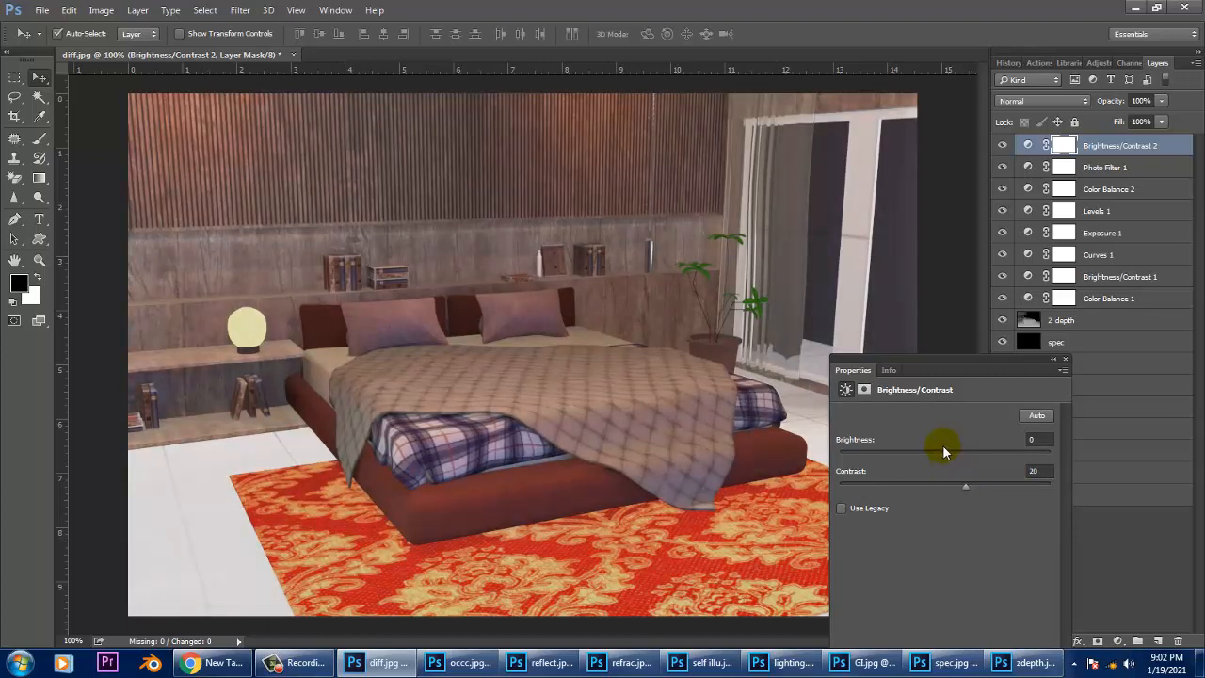
mouse_move(946, 454)
mouse_down()
mouse_move(961, 455)
mouse_move(931, 456)
mouse_move(961, 454)
mouse_up()
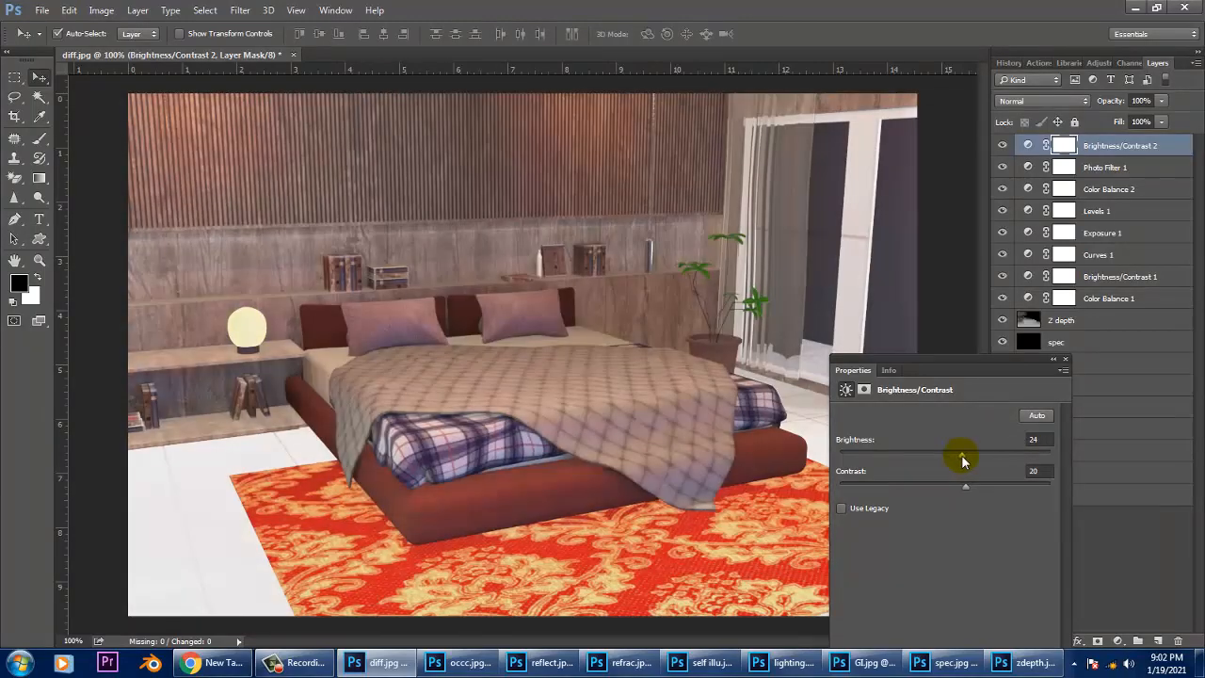
click(1064, 360)
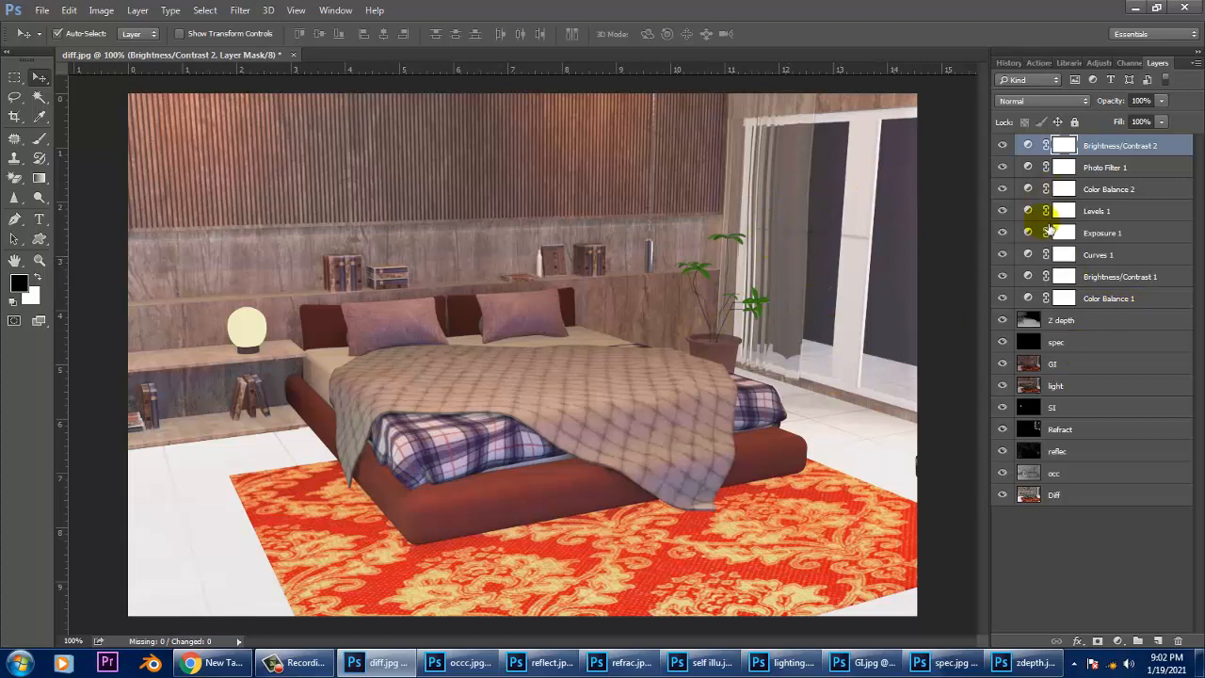
Hide the topmost Brightness/Contrast adjustment layer to compare the image without it.
click(1001, 144)
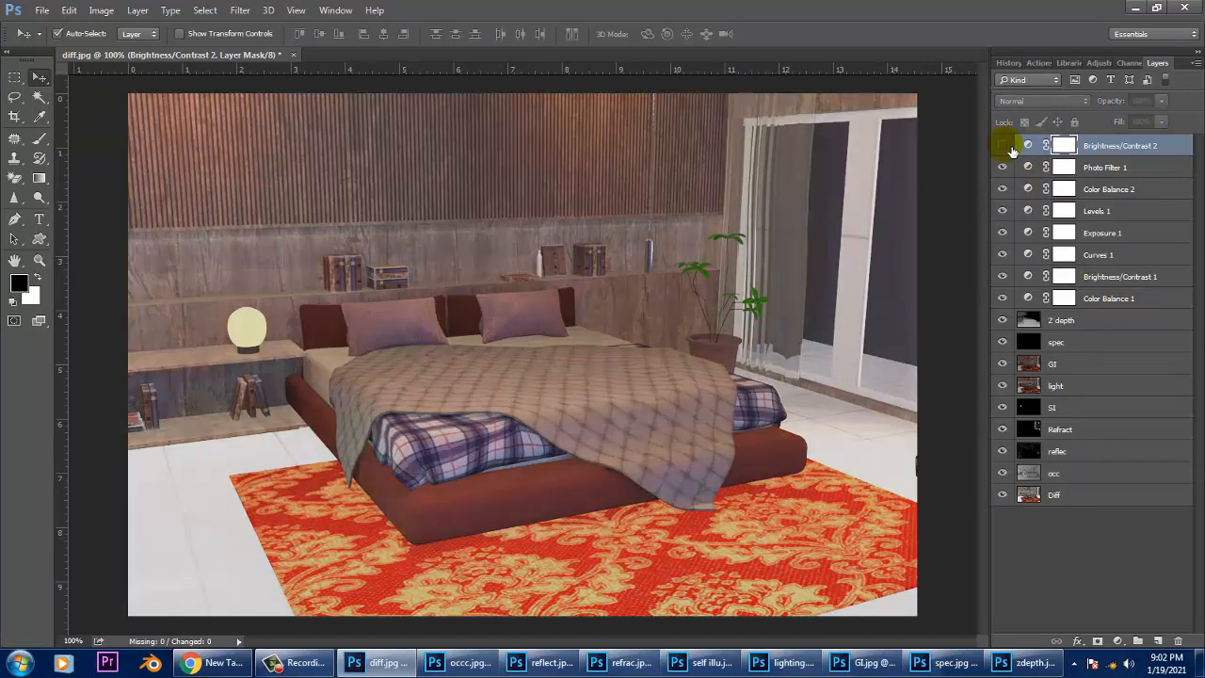